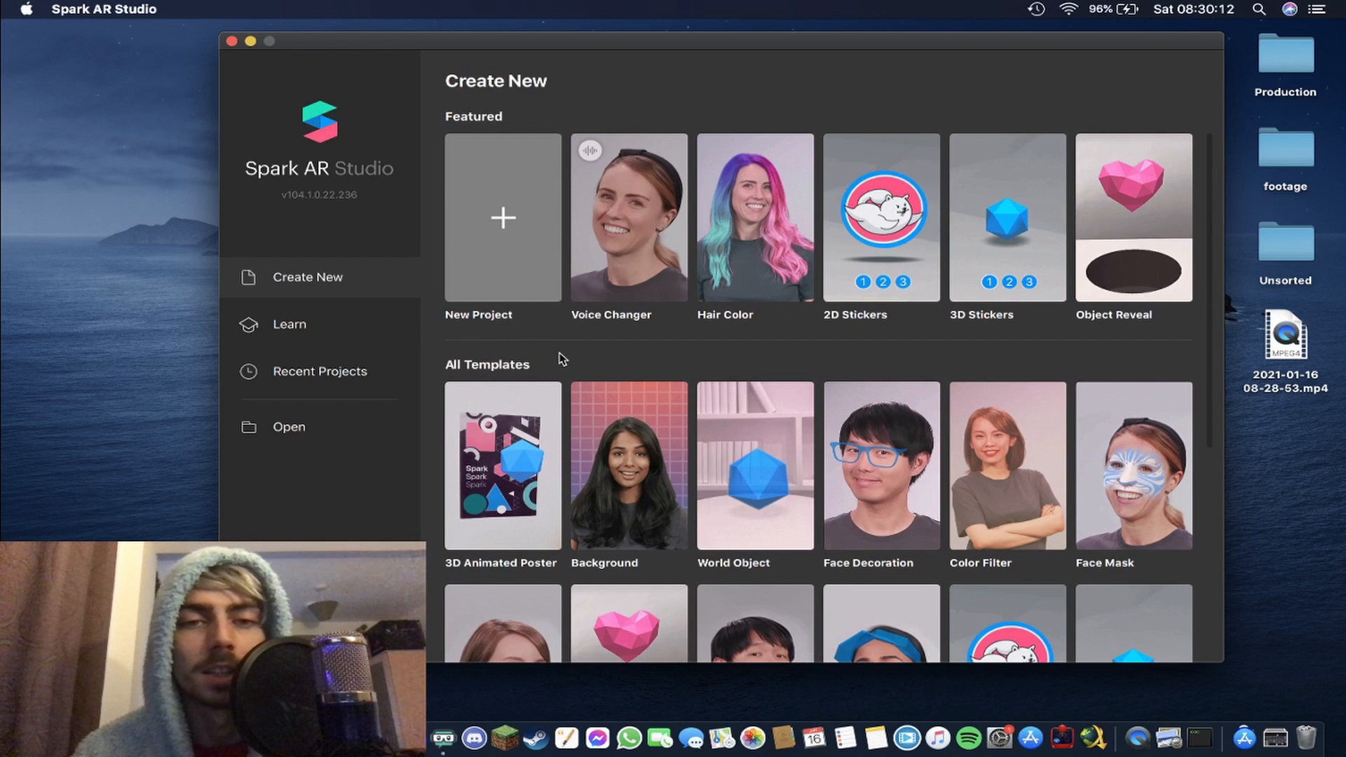
# Create a project from the Eye Color template and select its eyeColor block in the scene
pyautogui.scroll(-5, 561, 359)
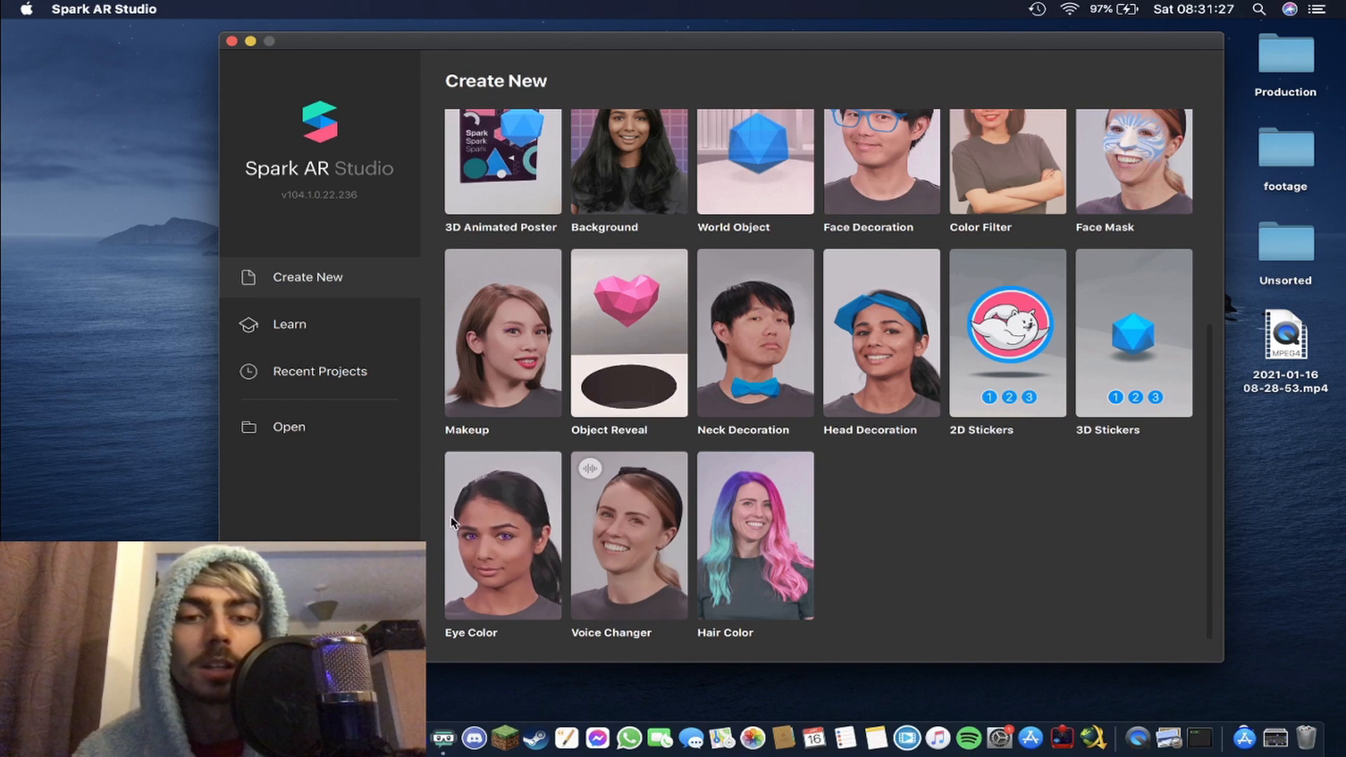
pyautogui.click(537, 559)
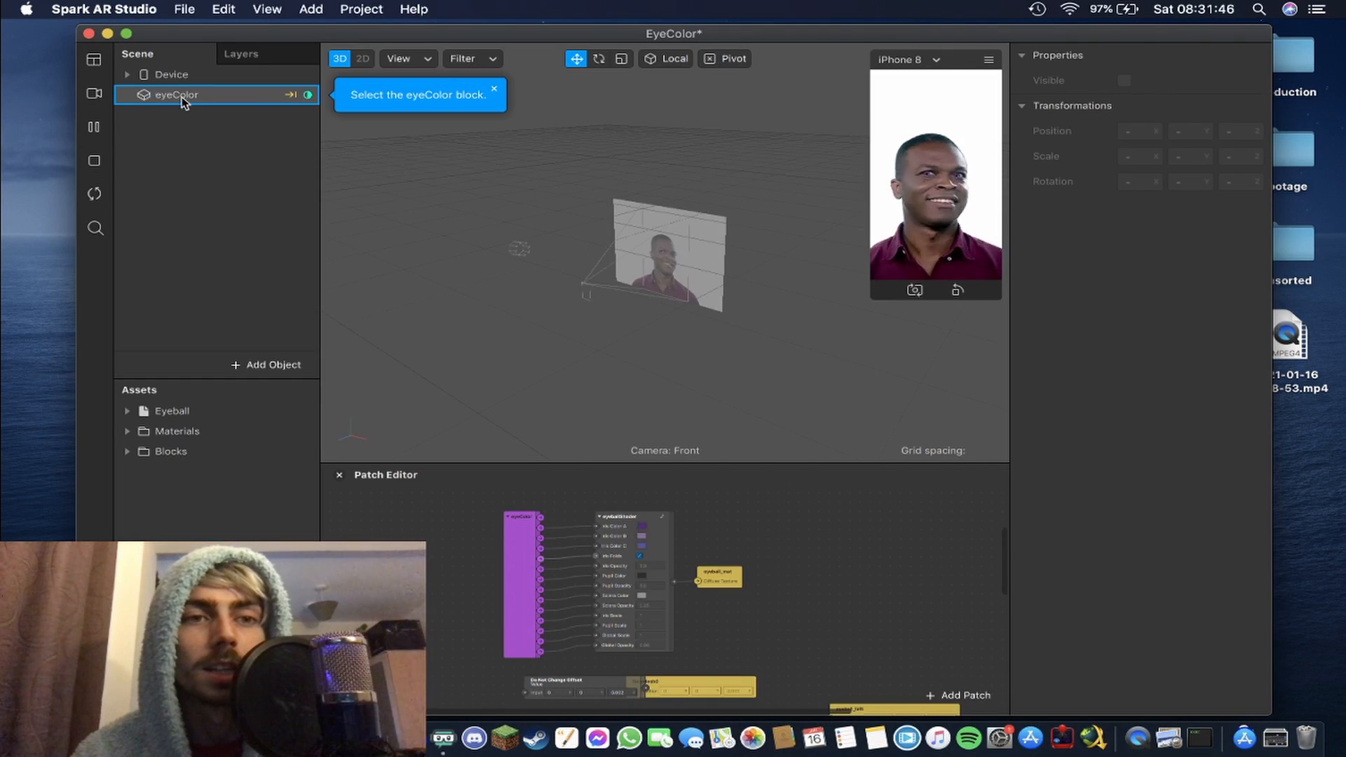
pyautogui.click(179, 97)
# Examine the template's Blocks, Materials and Eyeball assets, including the properties of the eyeColor master block
pyautogui.click(181, 454)
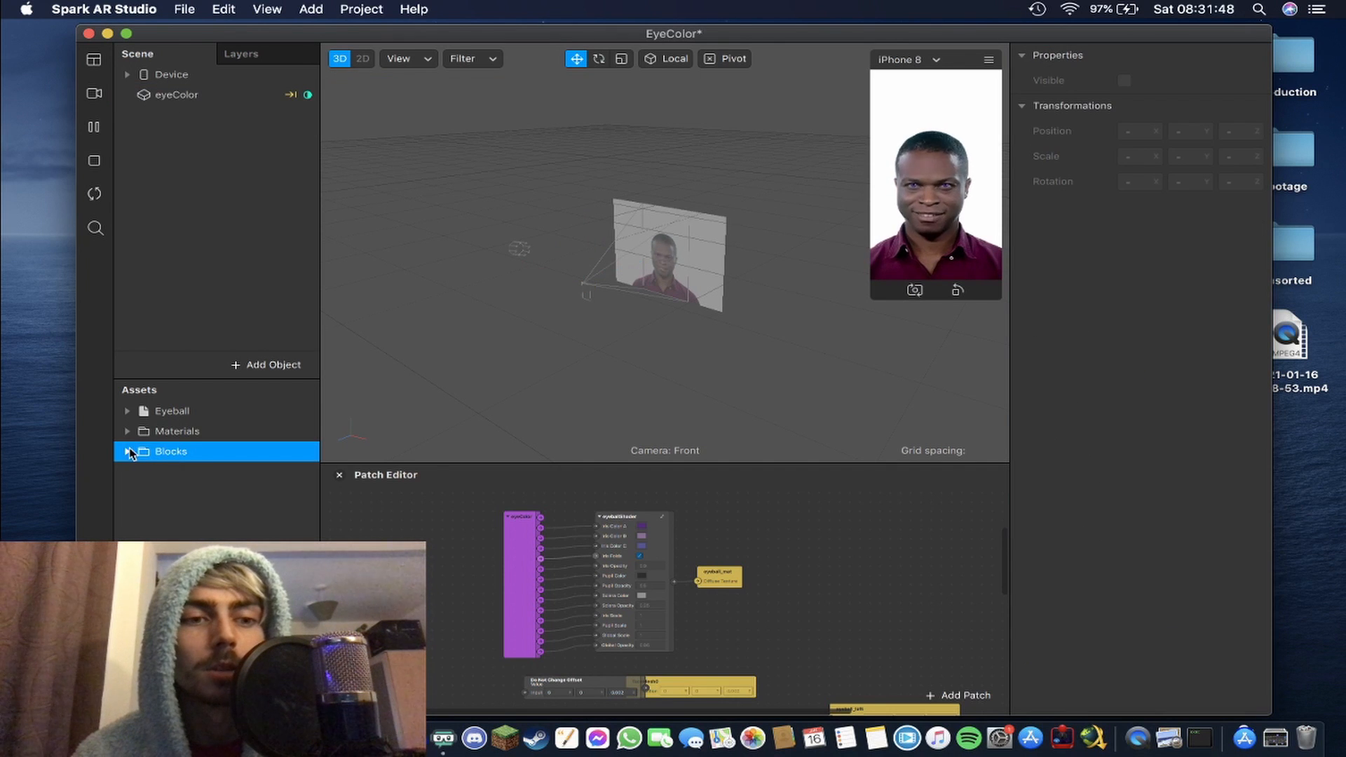
pyautogui.click(128, 451)
pyautogui.click(192, 476)
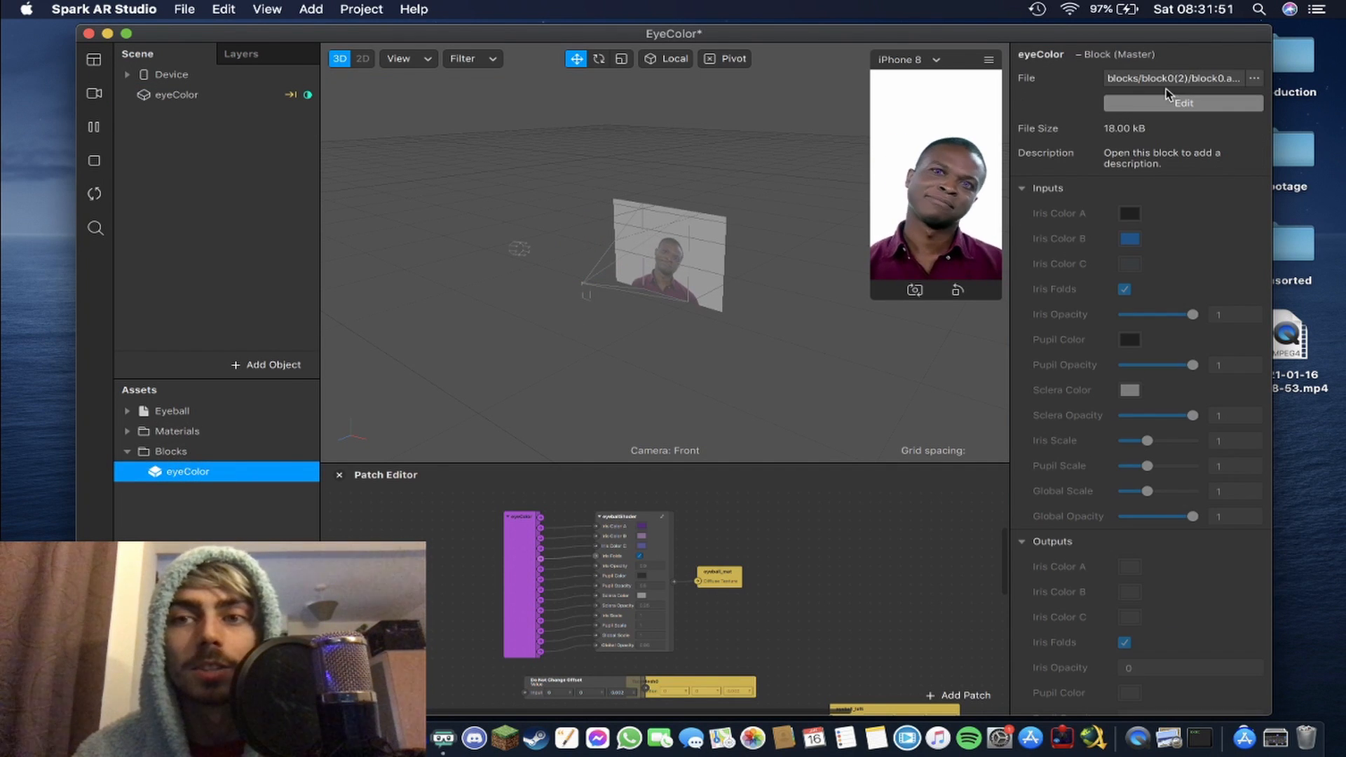
pyautogui.click(126, 432)
pyautogui.click(127, 411)
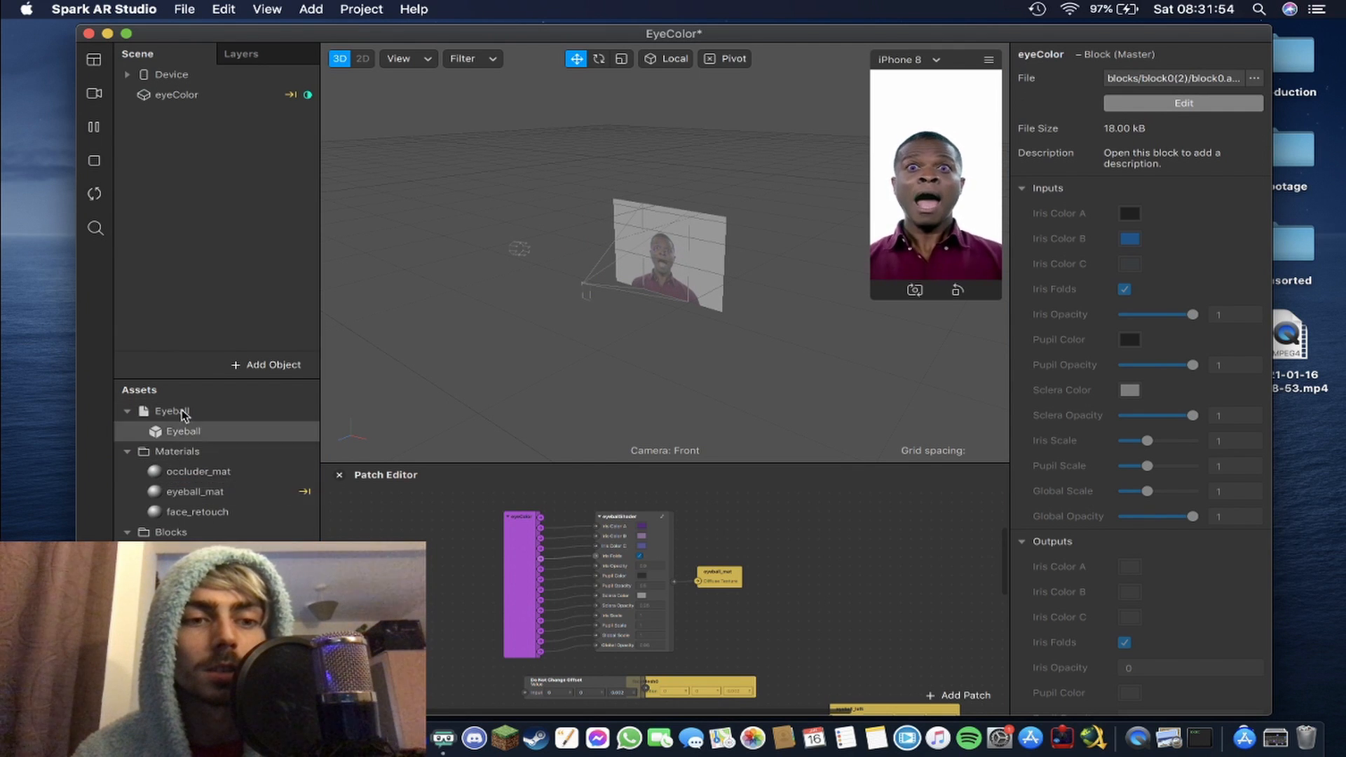
# Expand the scene hierarchy from Device through faceTracker0 to the eyeball meshes under eyeball_left and eyeball_right
pyautogui.click(126, 75)
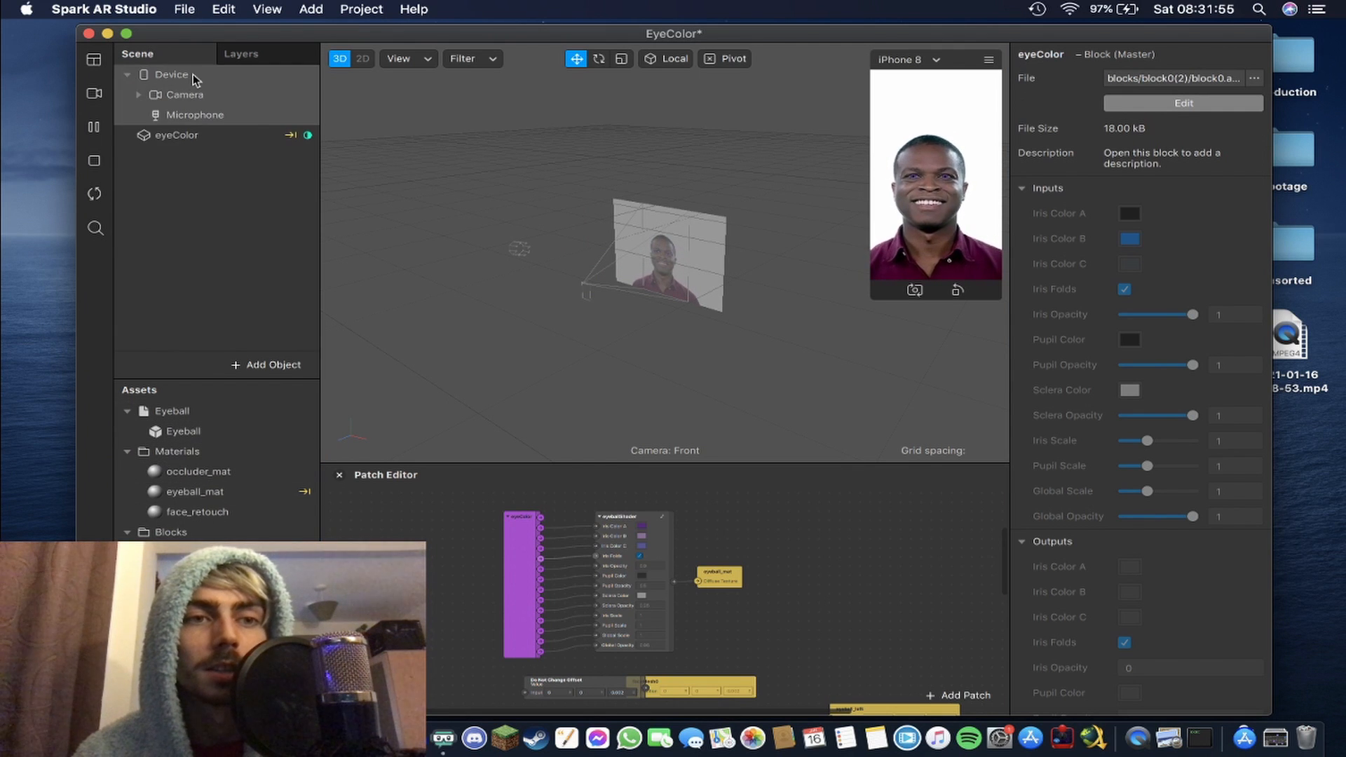
pyautogui.click(138, 95)
pyautogui.click(150, 115)
pyautogui.click(160, 135)
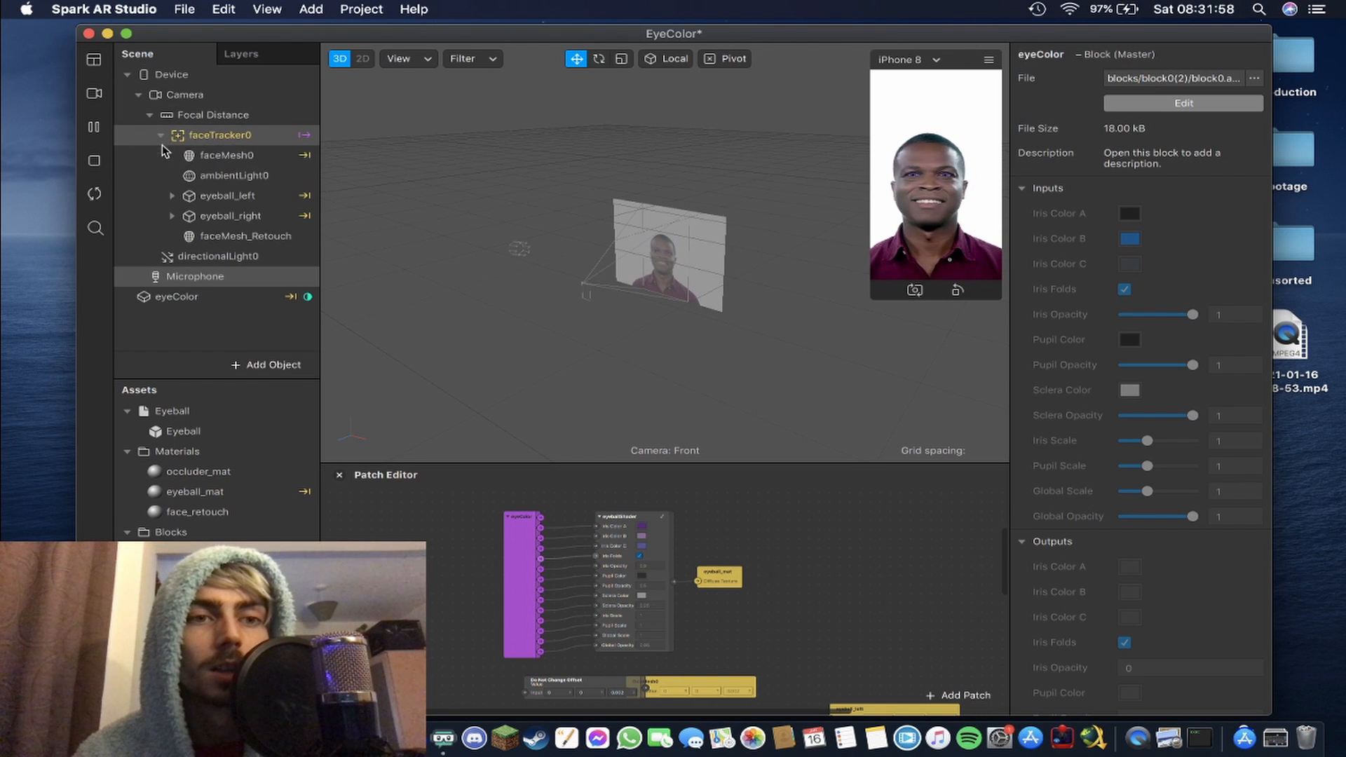
pyautogui.click(172, 216)
pyautogui.click(172, 195)
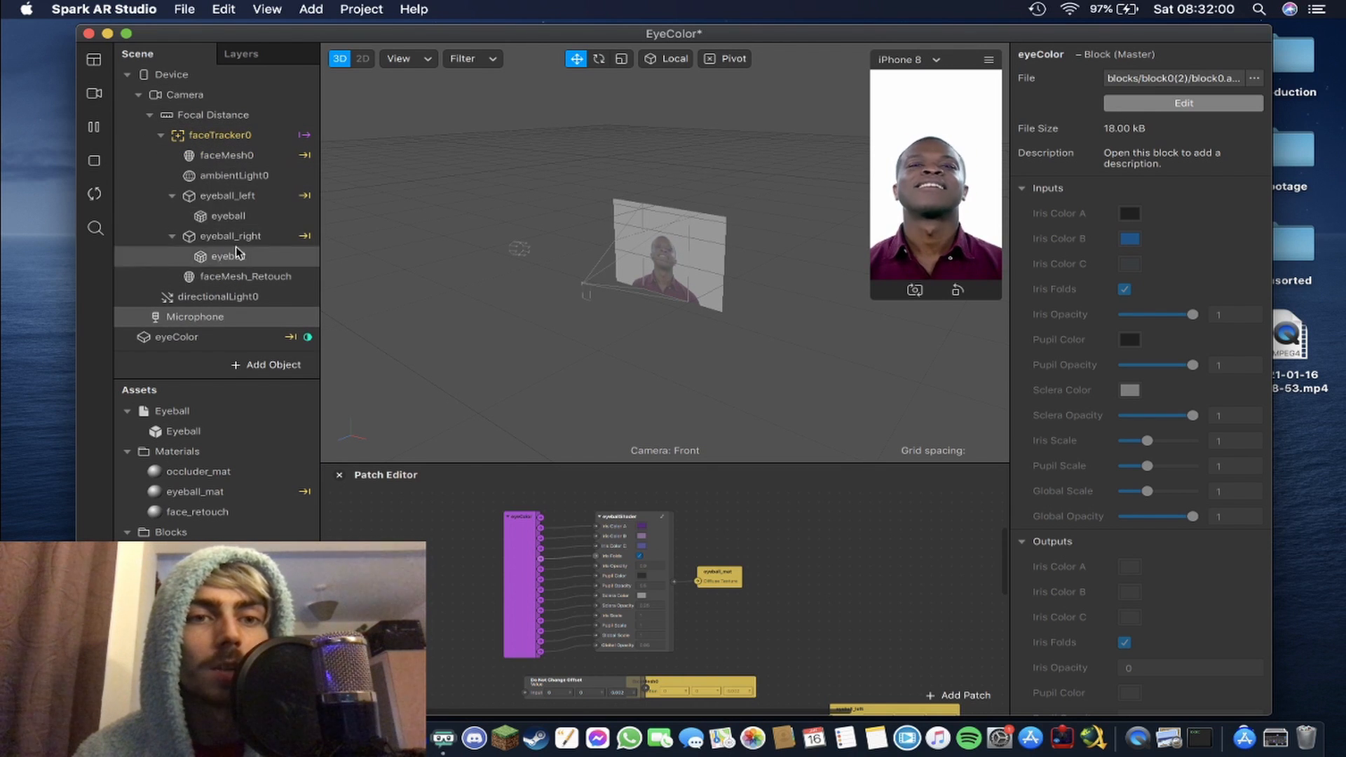
# Enlarge the Patch Editor and move the Do Not Change Offset patch clear of the overlapping faceMesh0 patch
pyautogui.moveTo(582, 463); pyautogui.dragTo(592, 312)
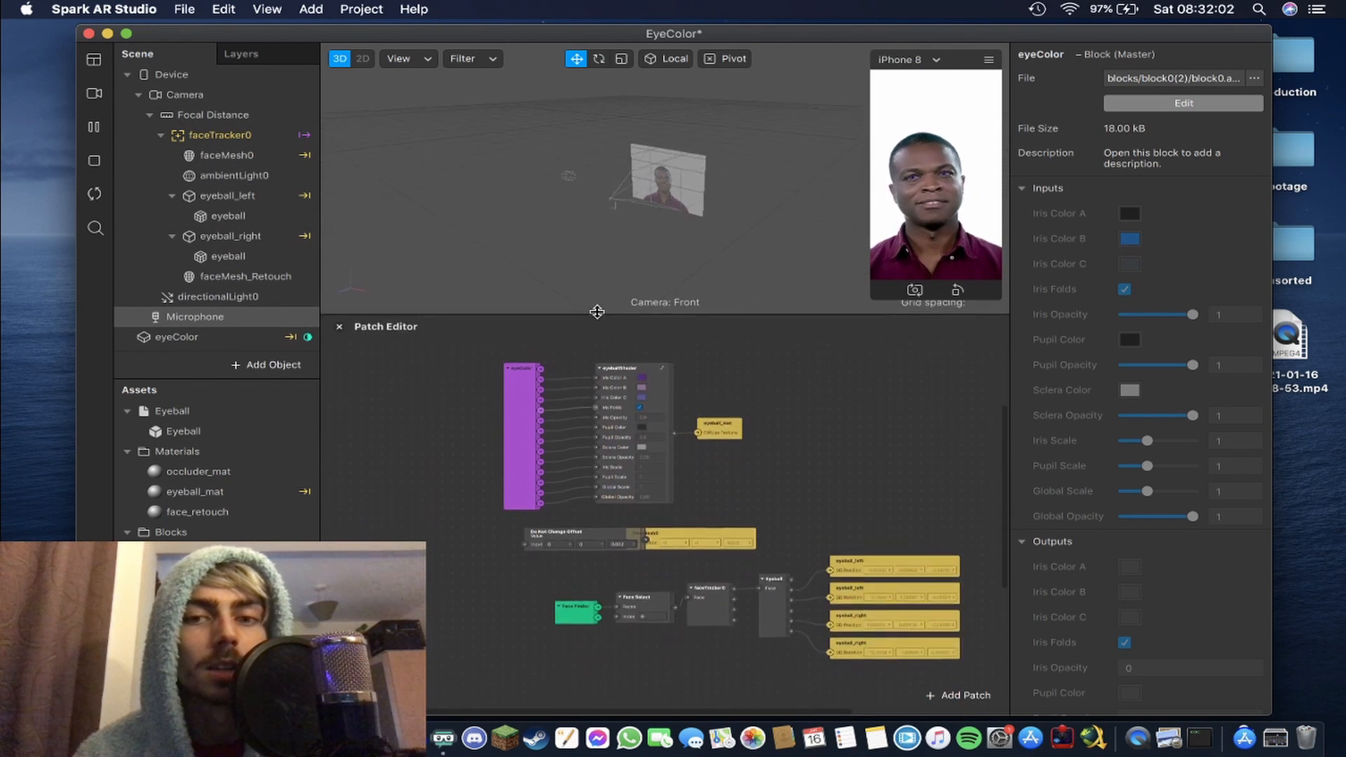
pyautogui.moveTo(550, 535); pyautogui.dragTo(508, 536)
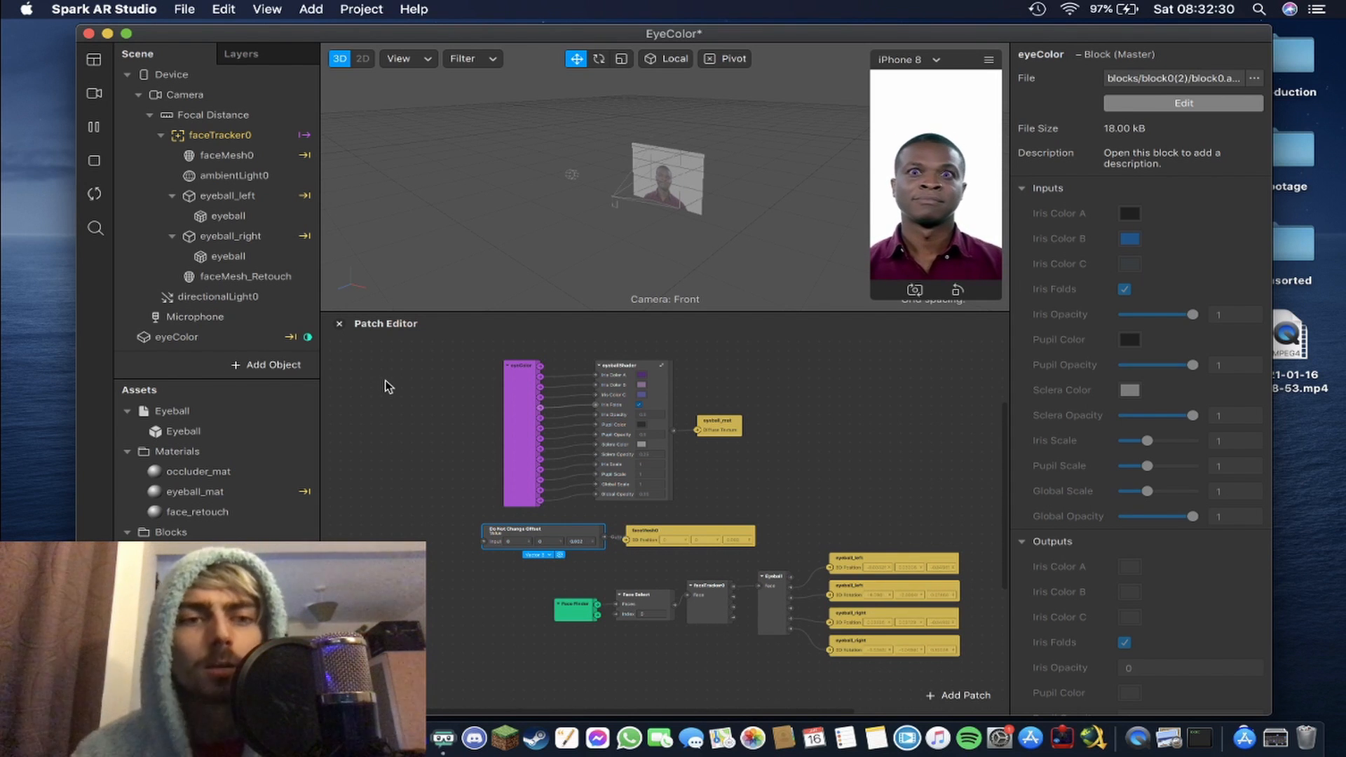
# Select the eyeColor block instance in the scene and view its customizable eye colour inputs
pyautogui.click(222, 339)
pyautogui.click(188, 553)
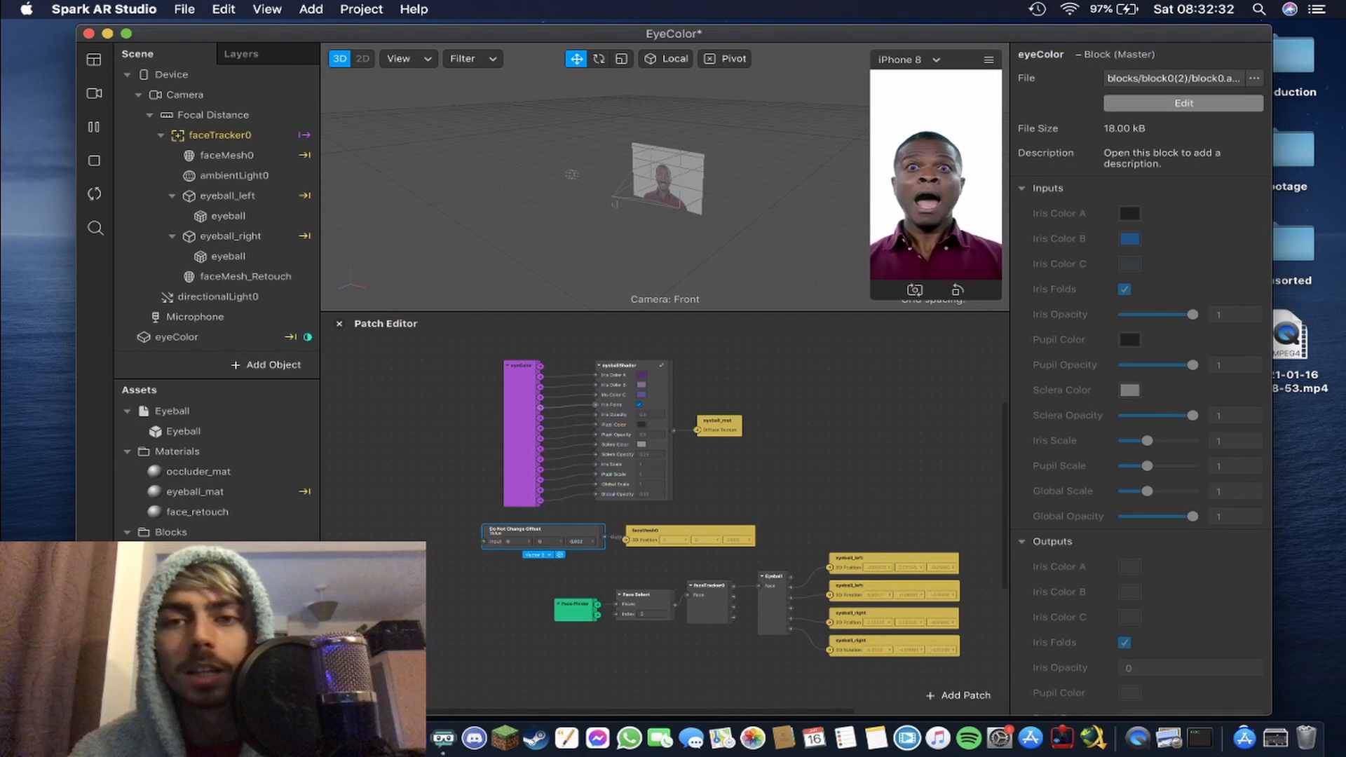
pyautogui.click(175, 338)
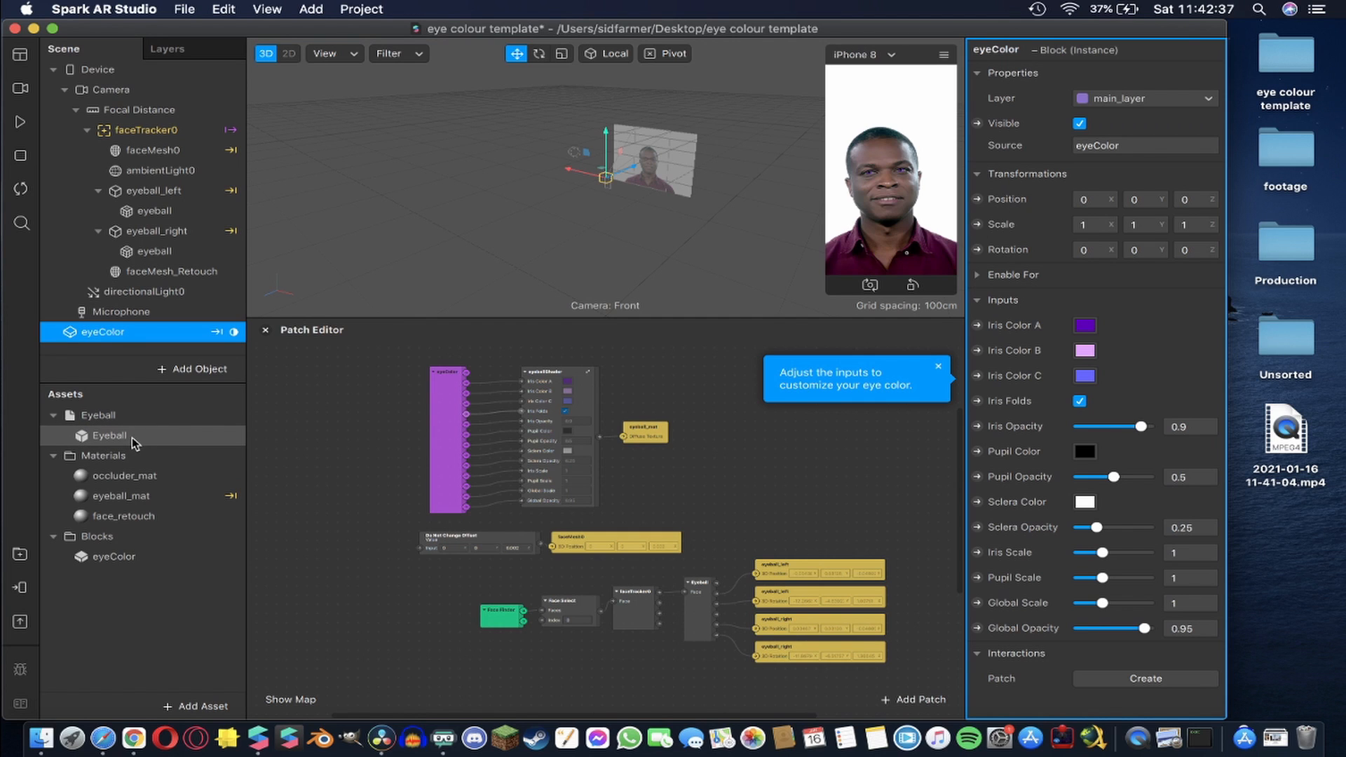
# Open the eyeColor master block for editing, examine the Block Root's patches, inputs and outputs, and close the block project
pyautogui.click(98, 561)
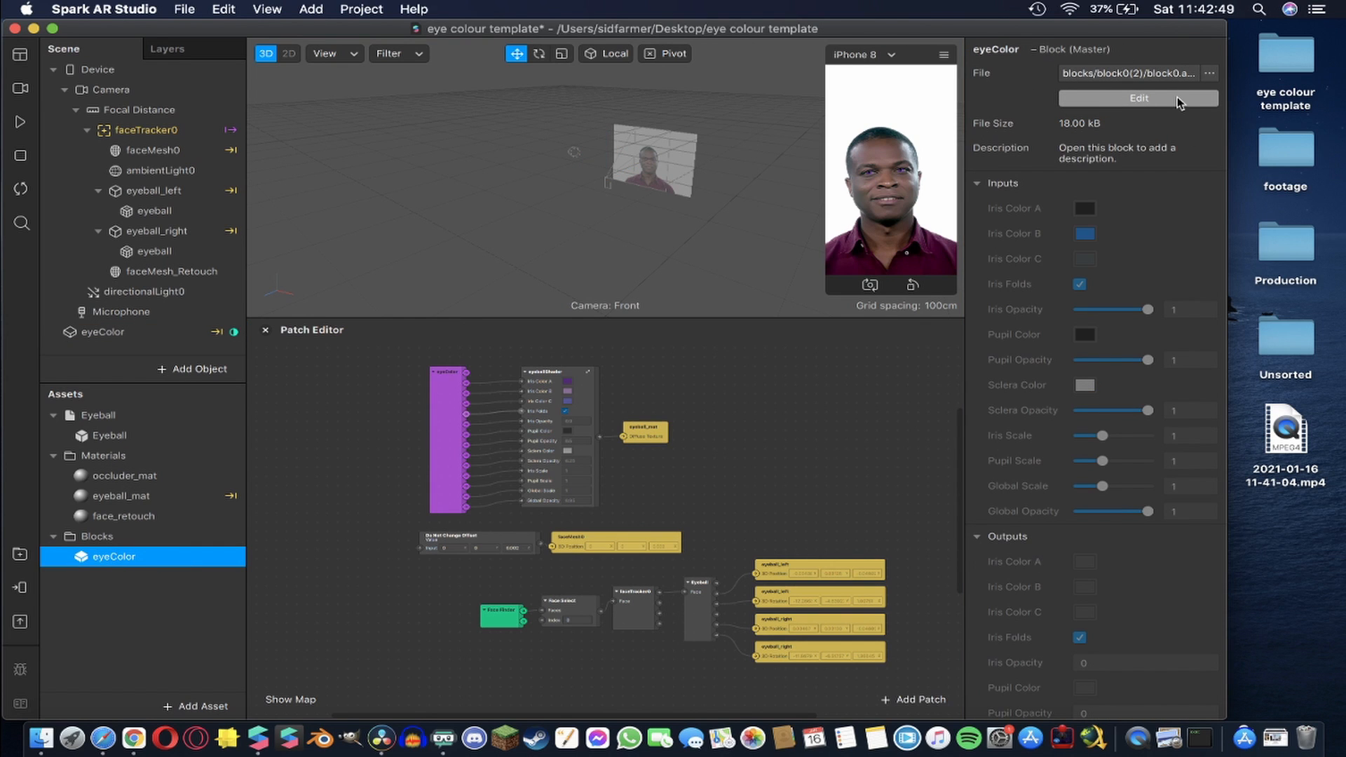
pyautogui.click(1152, 102)
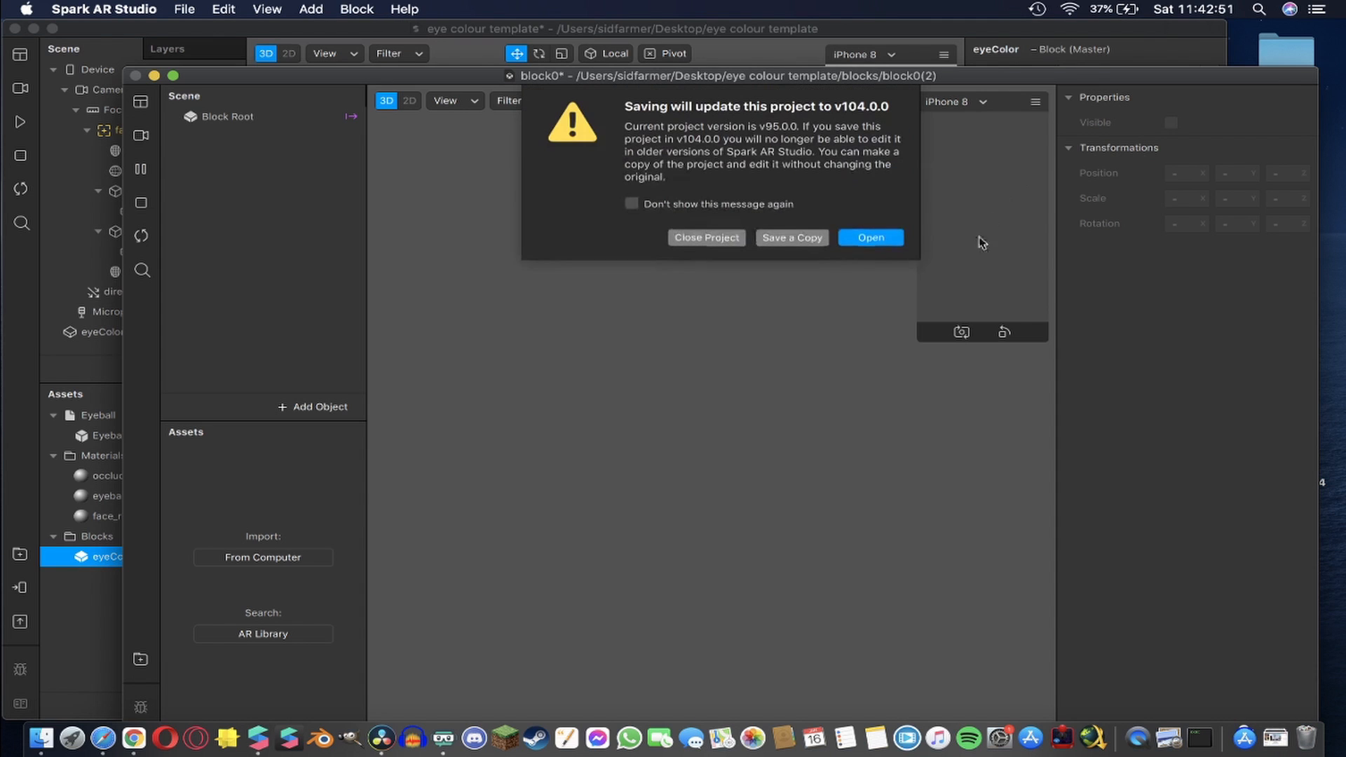
pyautogui.click(866, 241)
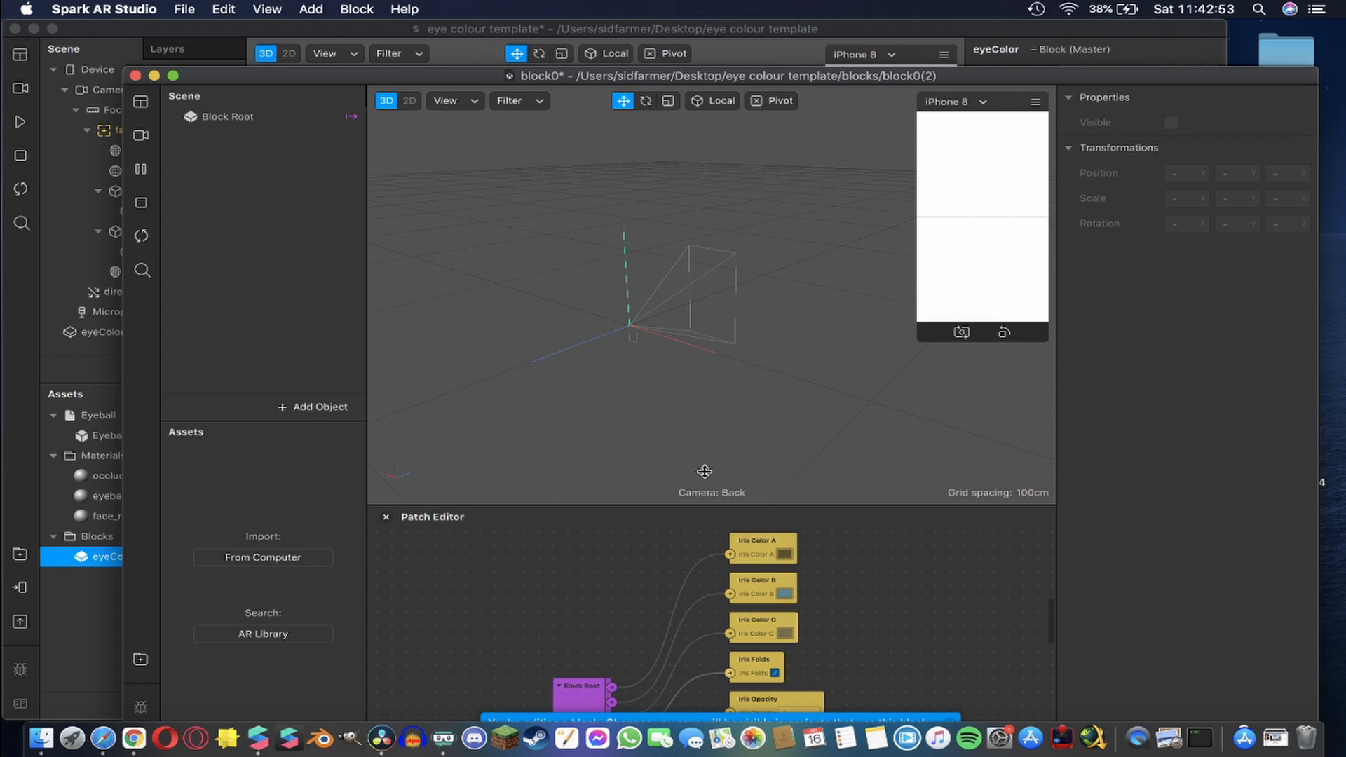
pyautogui.moveTo(706, 504); pyautogui.dragTo(724, 246)
pyautogui.click(257, 119)
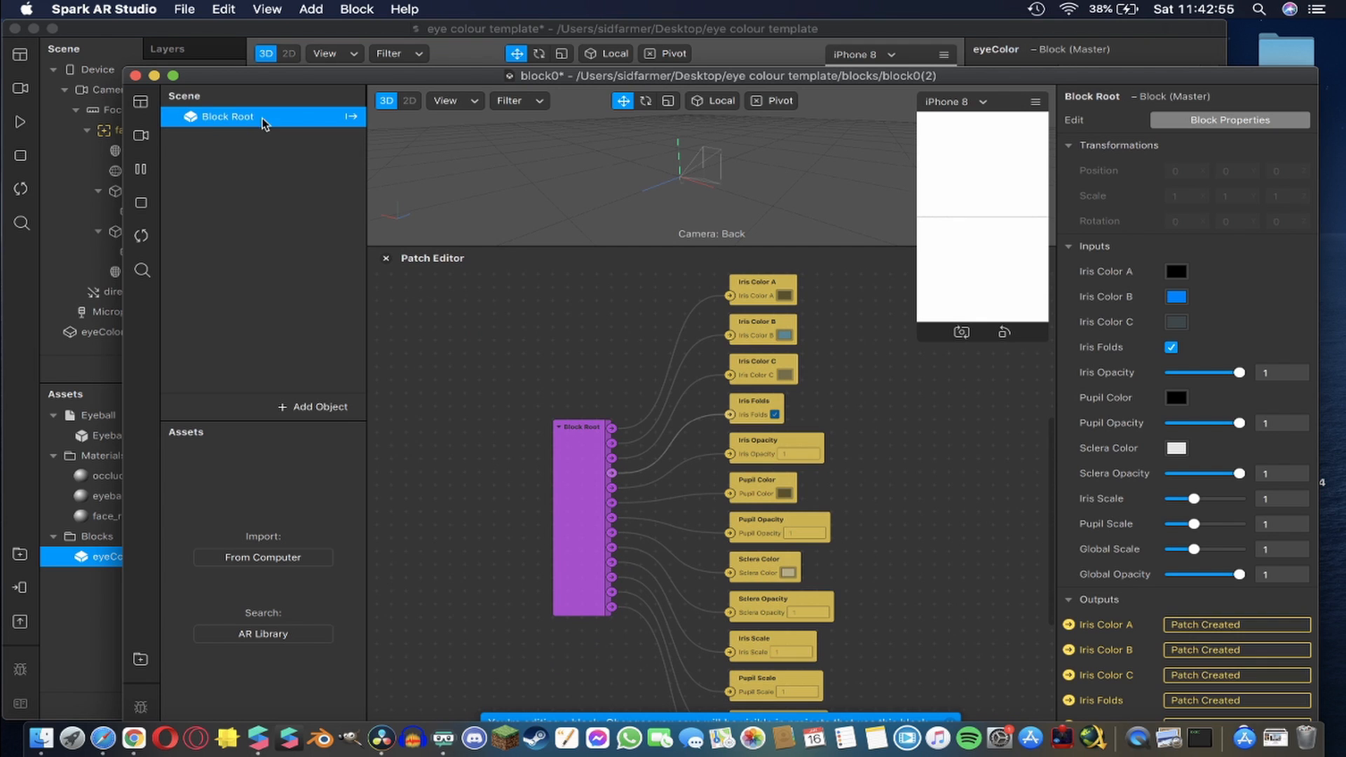
pyautogui.scroll(-5, 1229, 645)
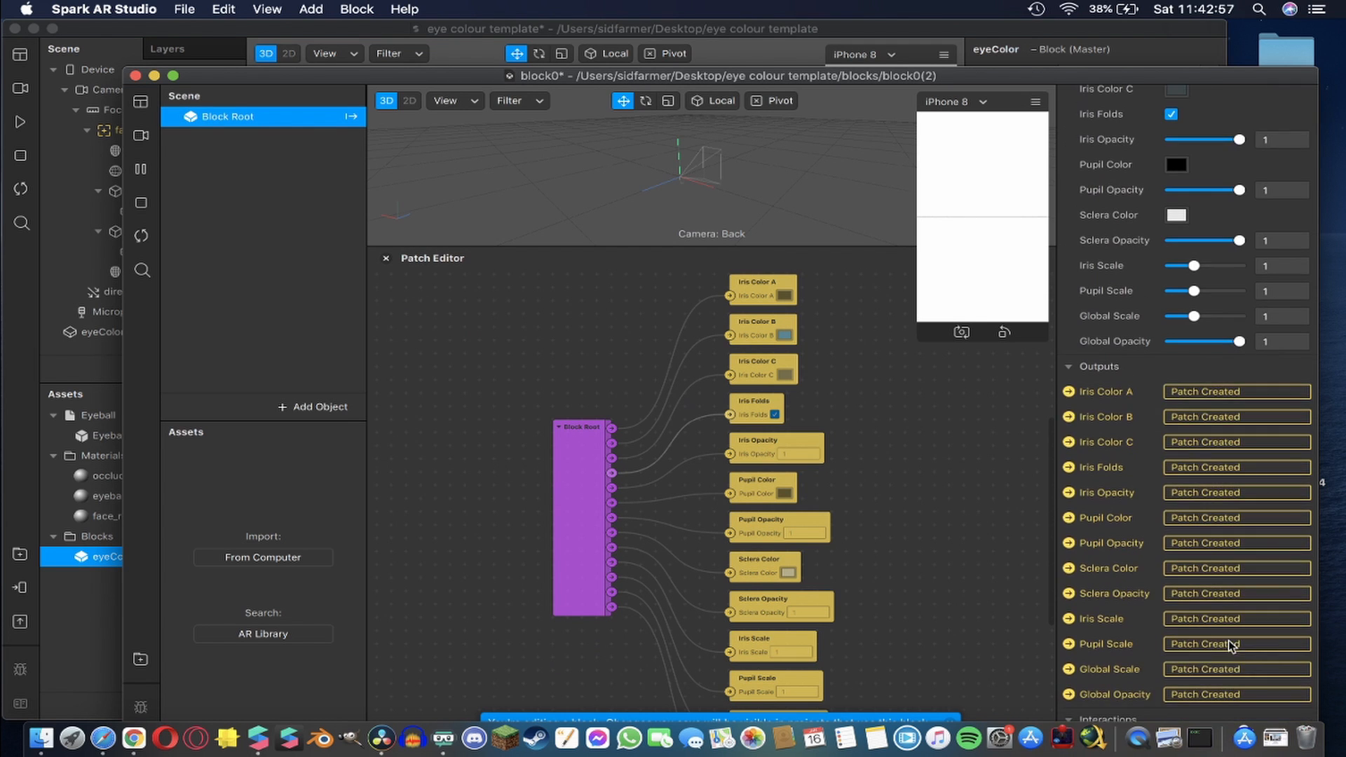
pyautogui.scroll(5, 1229, 645)
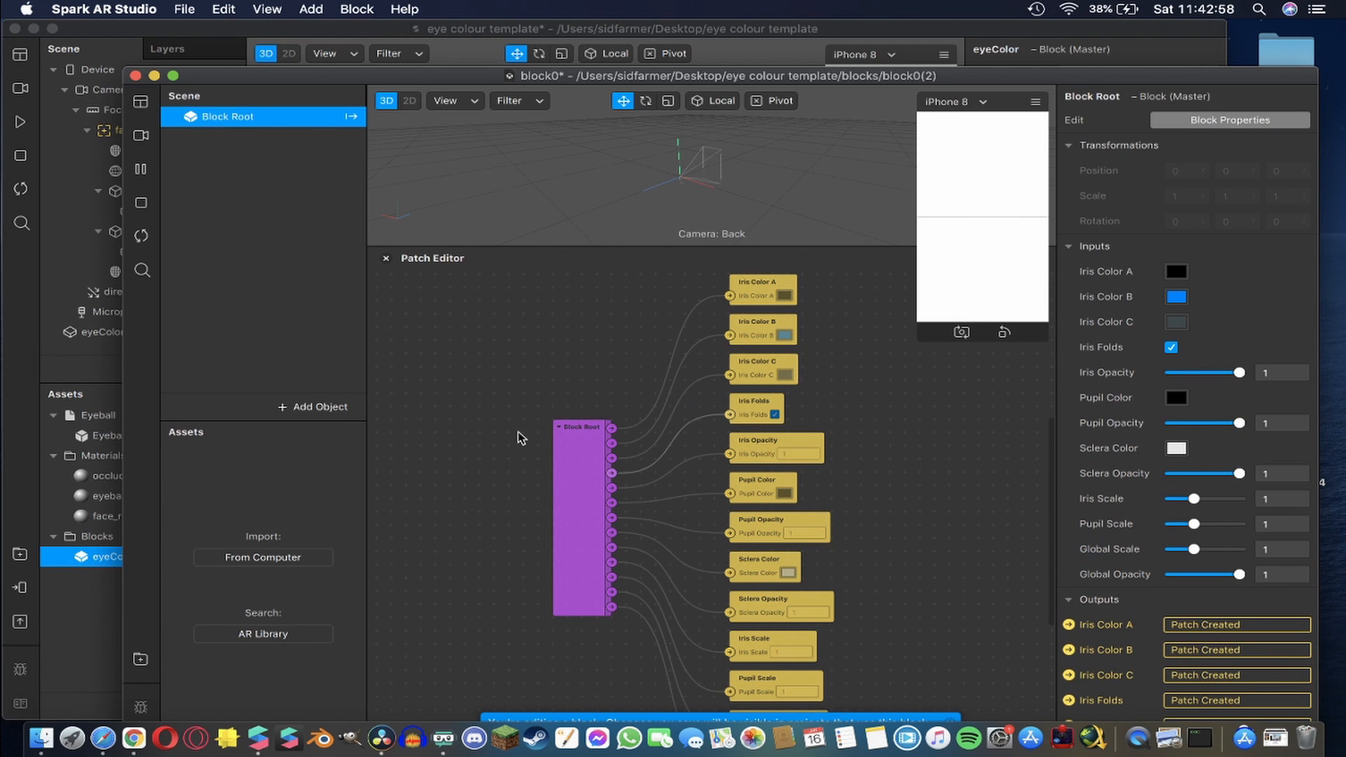
pyautogui.click(136, 75)
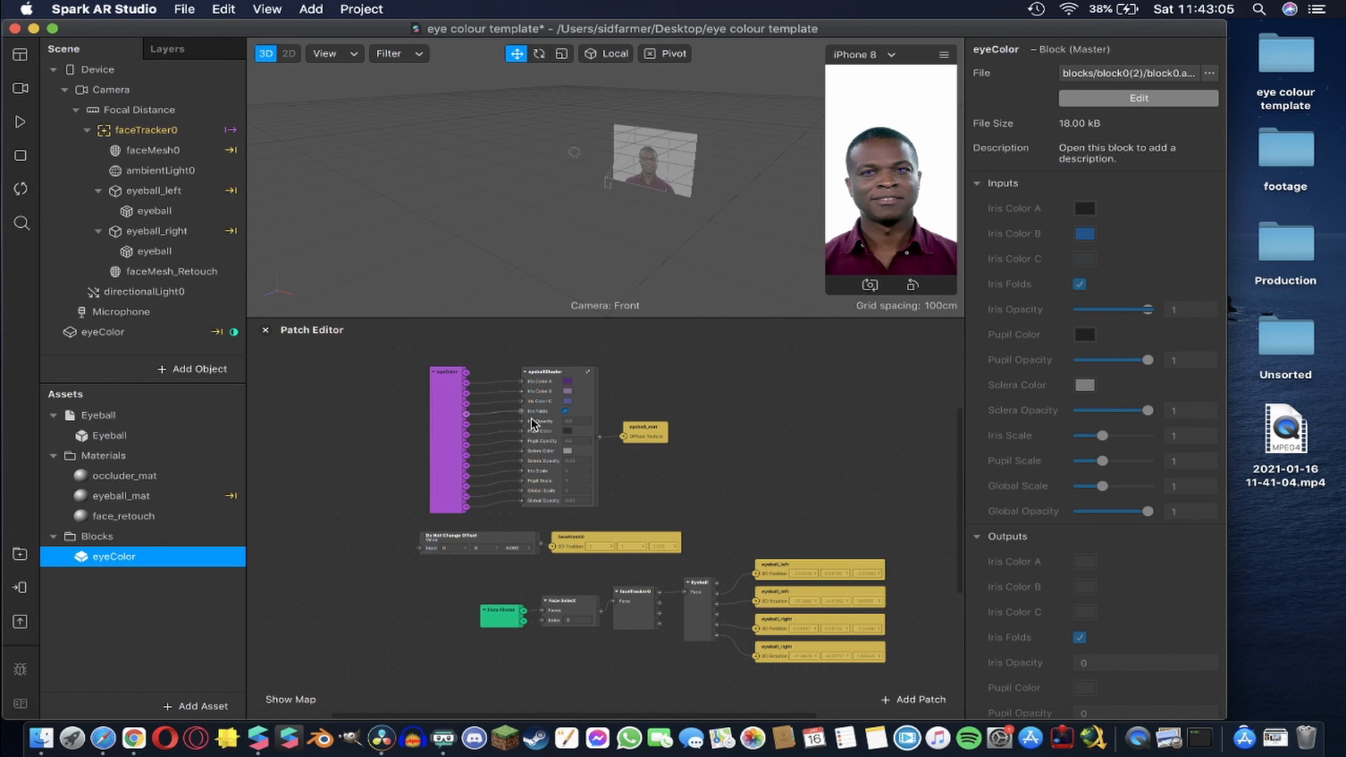
# Compare the eyeColor block instance in the scene with its master block in the assets
pyautogui.click(103, 332)
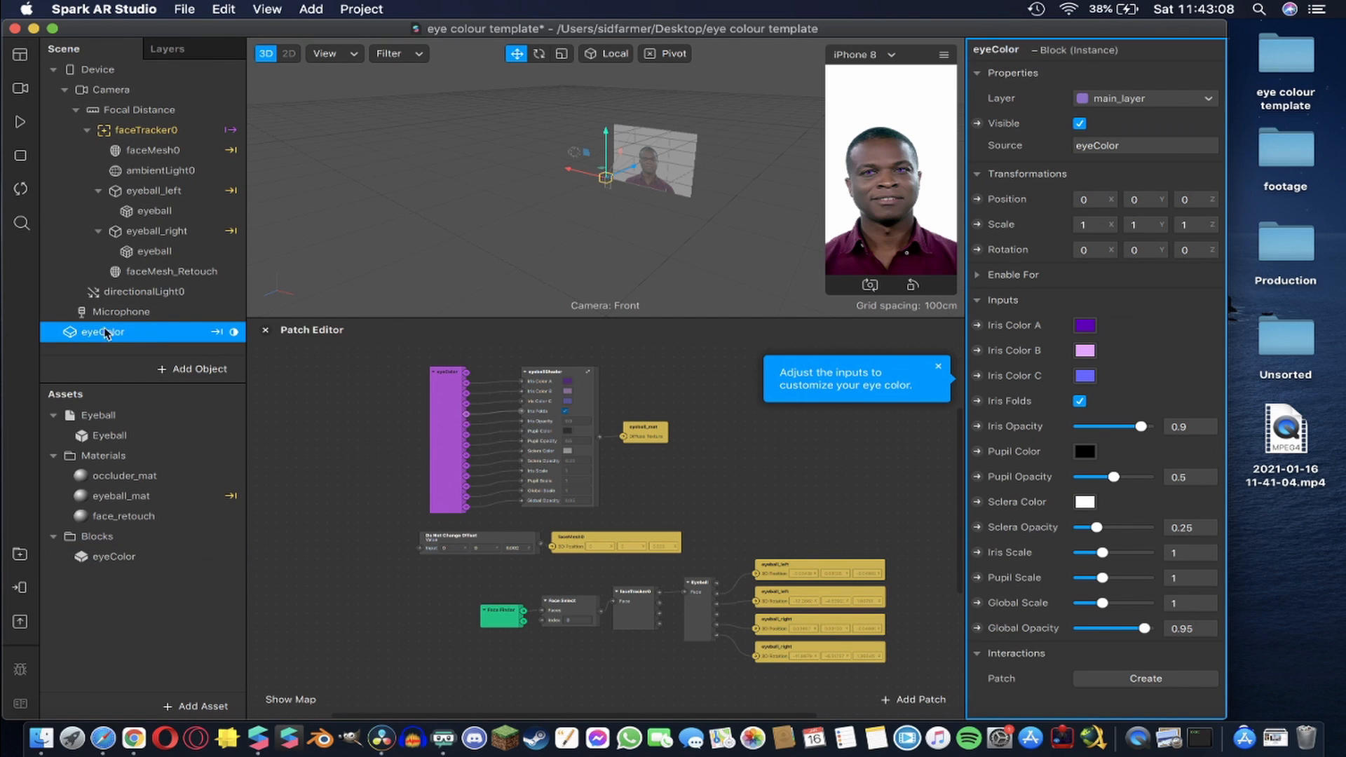
pyautogui.click(114, 557)
pyautogui.click(230, 330)
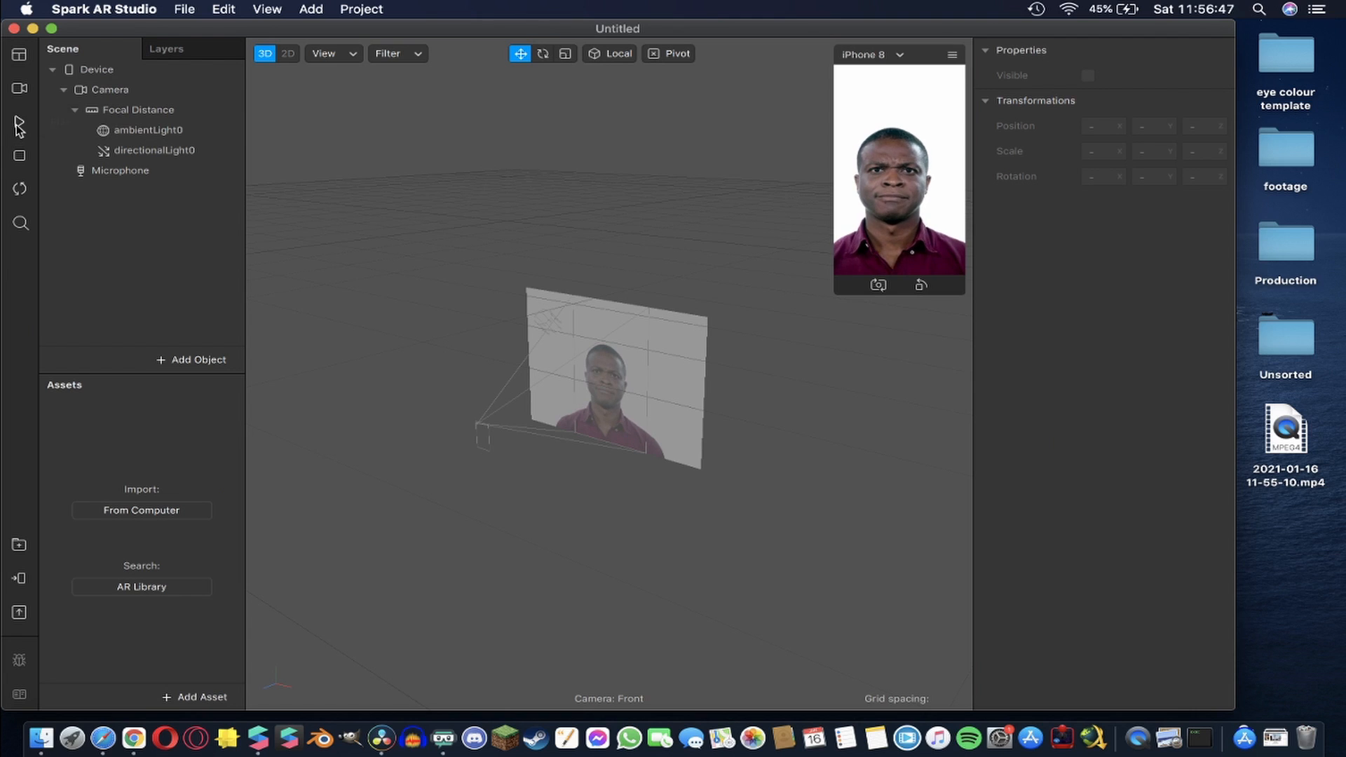
# In the blank project, pause the preview video on a wide-eyed frame and zoom in on the face in 2D view
pyautogui.click(16, 125)
pyautogui.click(17, 125)
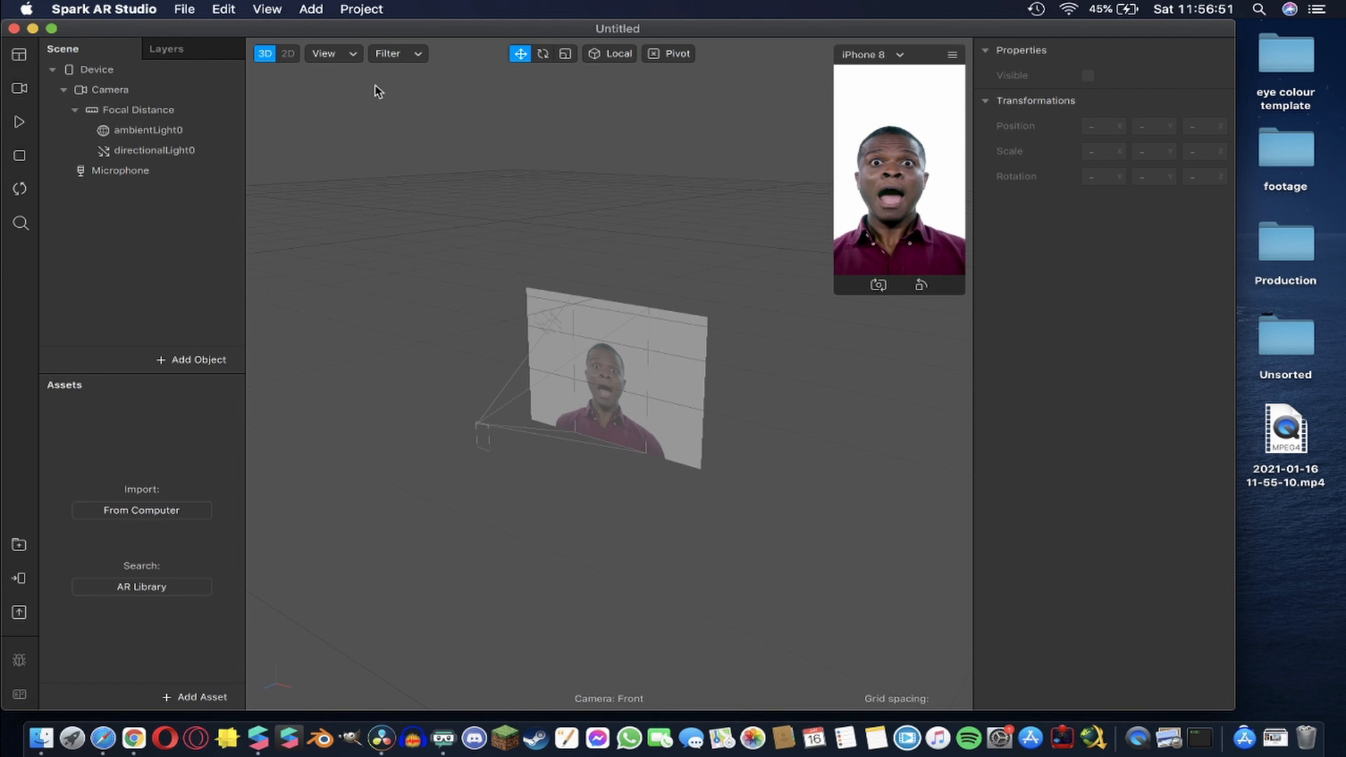
pyautogui.click(288, 54)
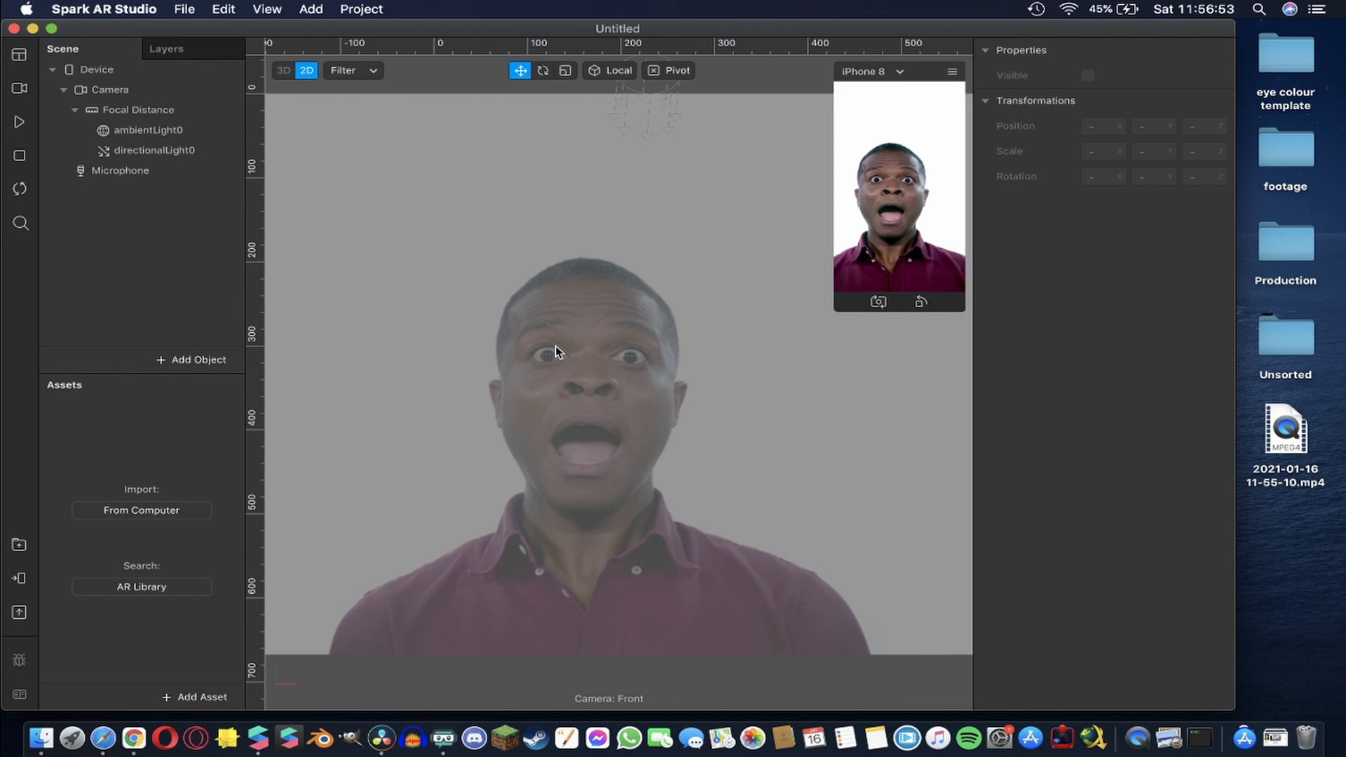
pyautogui.scroll(5, 554, 347)
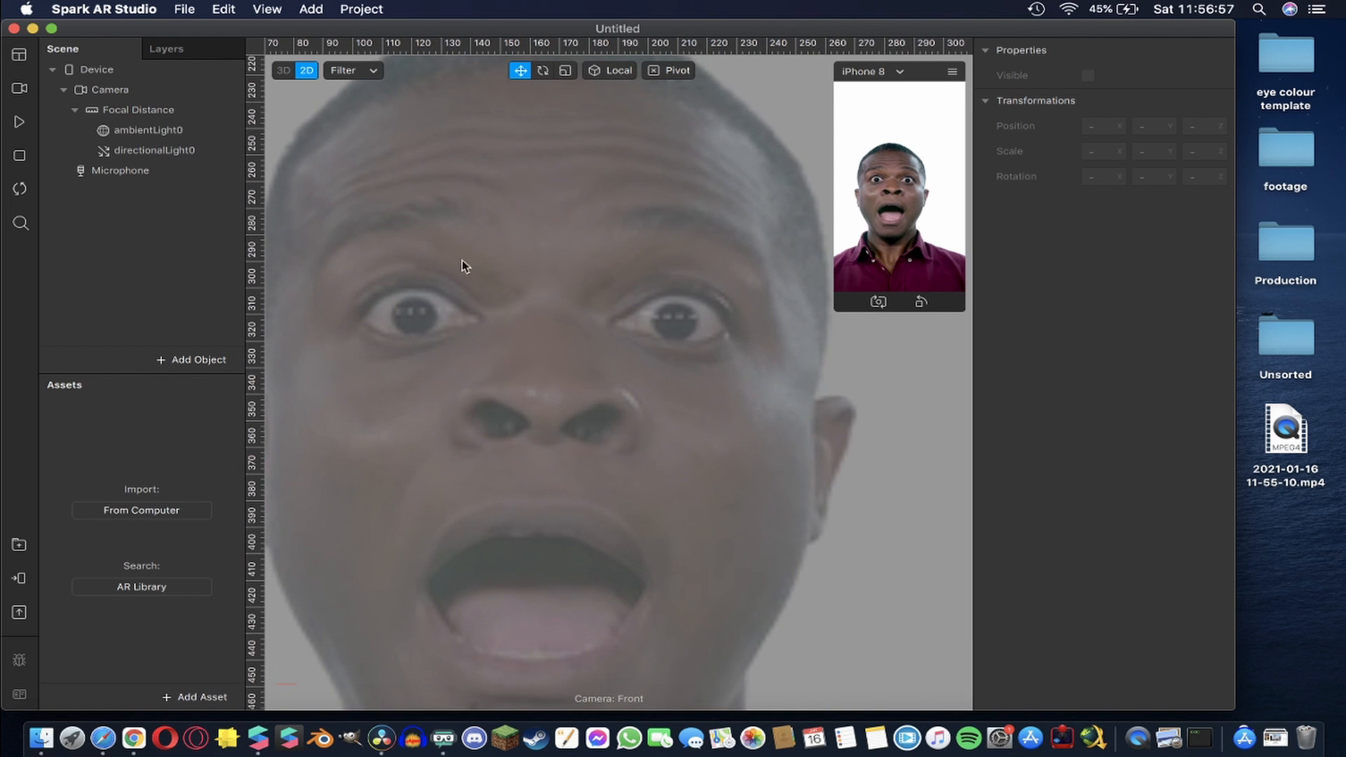
# Show the Patch Editor and enlarge it to take up about half of the workspace height
pyautogui.click(267, 8)
pyautogui.click(279, 32)
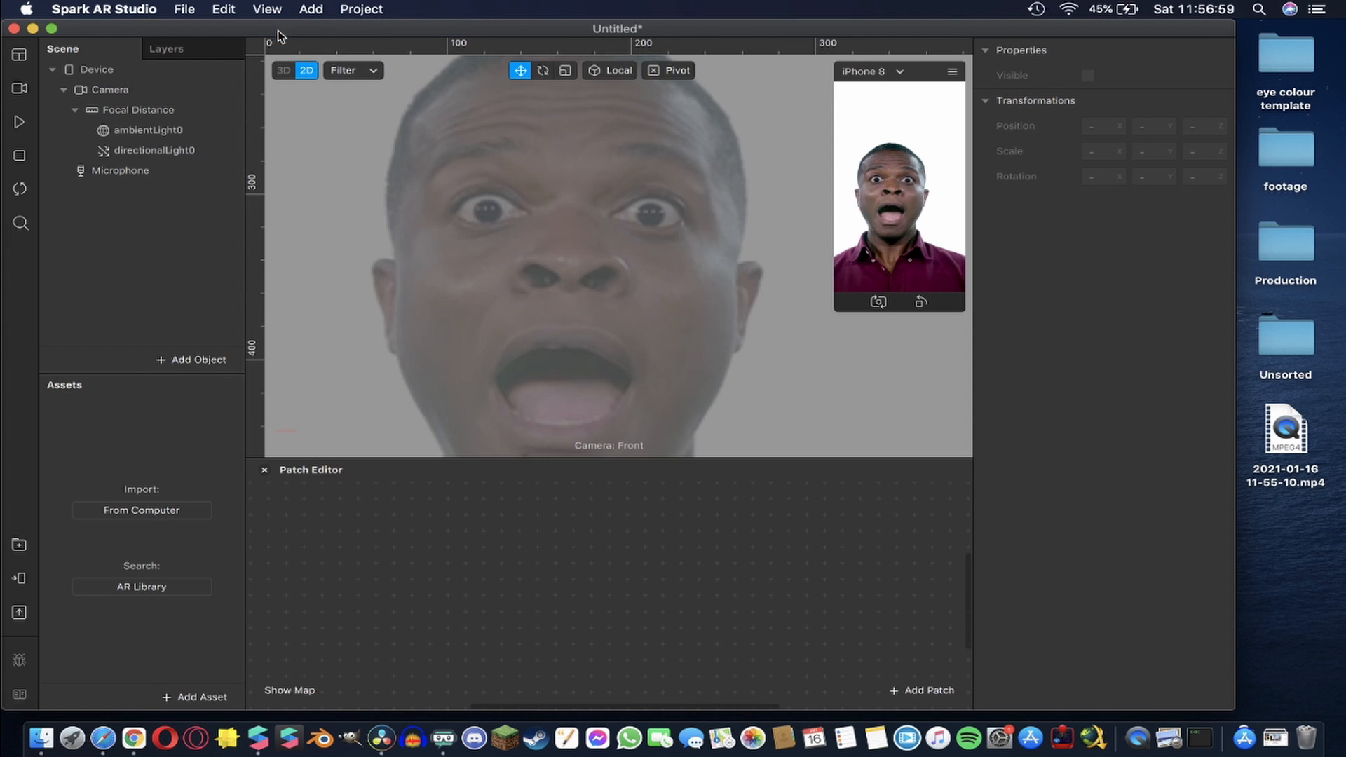
pyautogui.moveTo(529, 458); pyautogui.dragTo(535, 337)
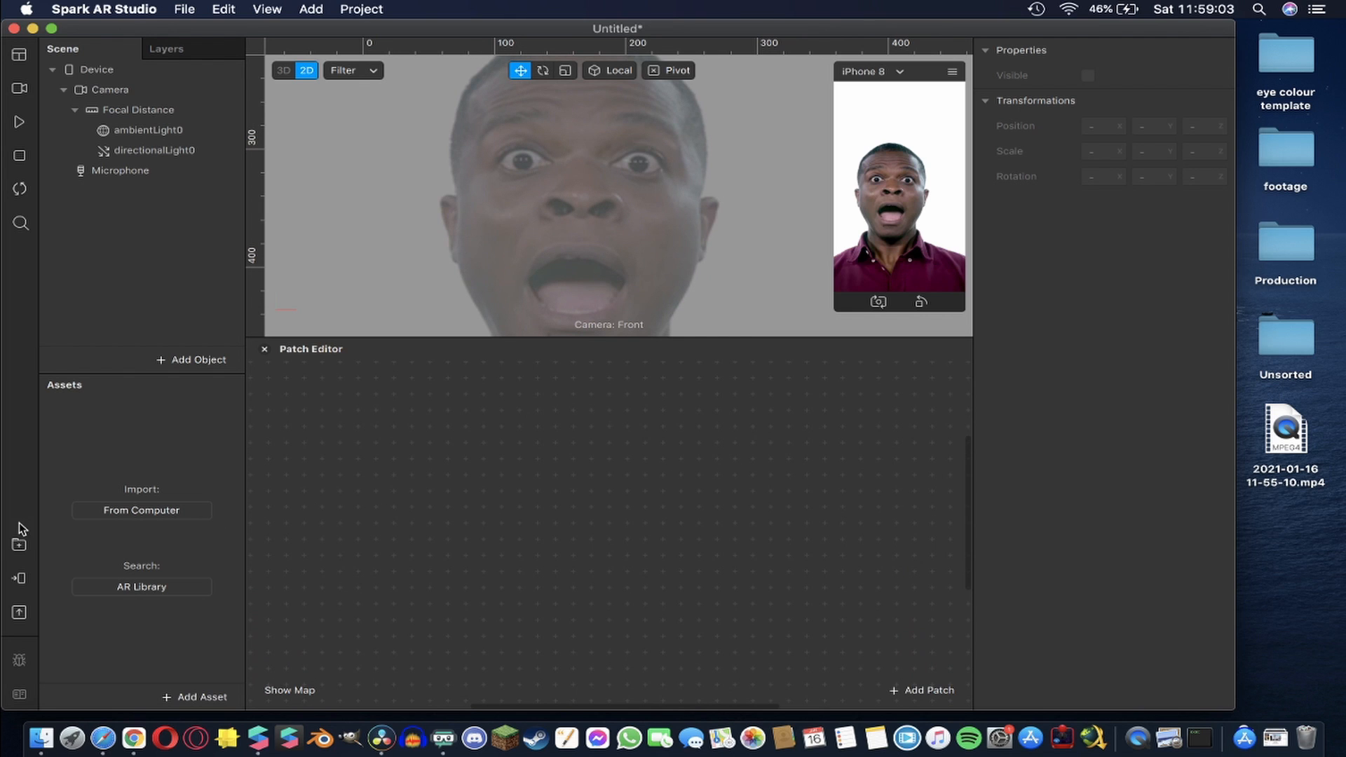
# Import the Eyeball model from the 3D Shapes collection of the AR Library
pyautogui.click(20, 547)
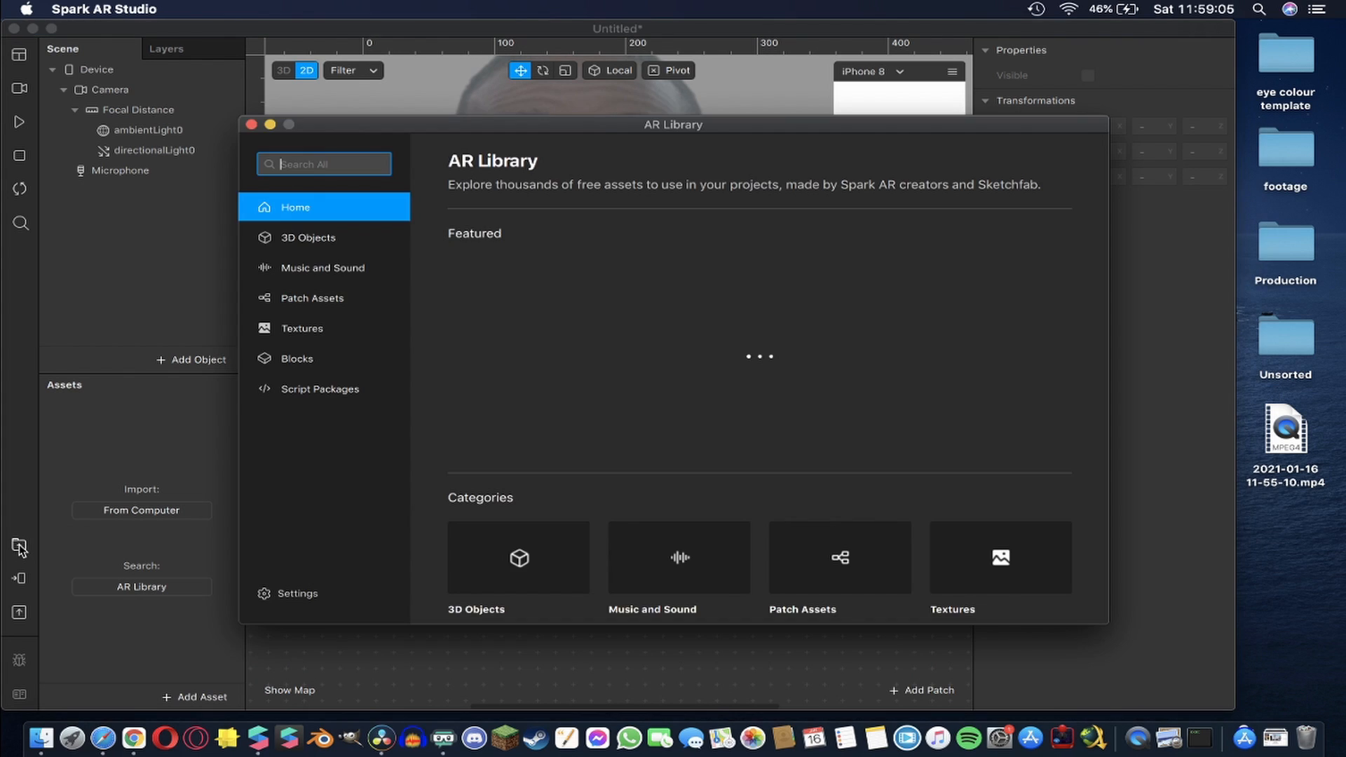
pyautogui.click(303, 242)
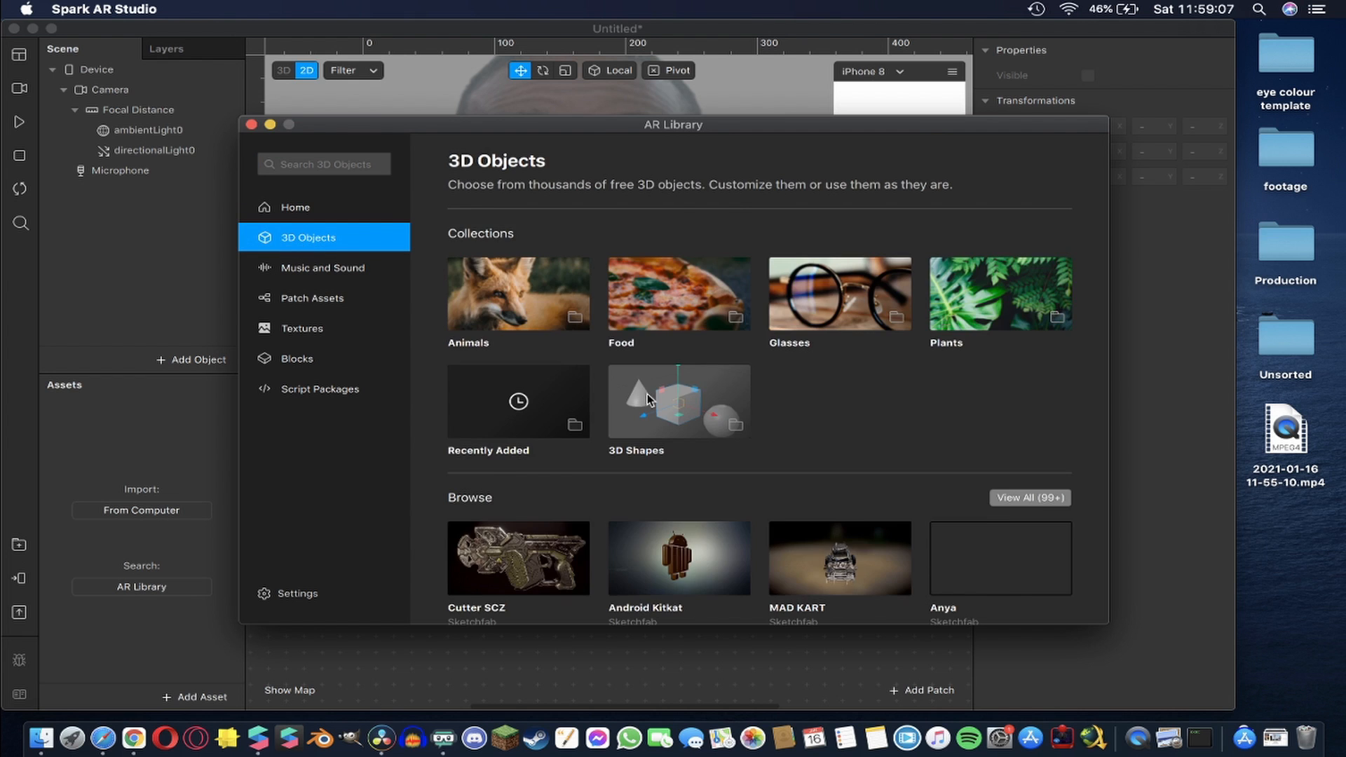
pyautogui.click(646, 394)
pyautogui.scroll(-5, 689, 424)
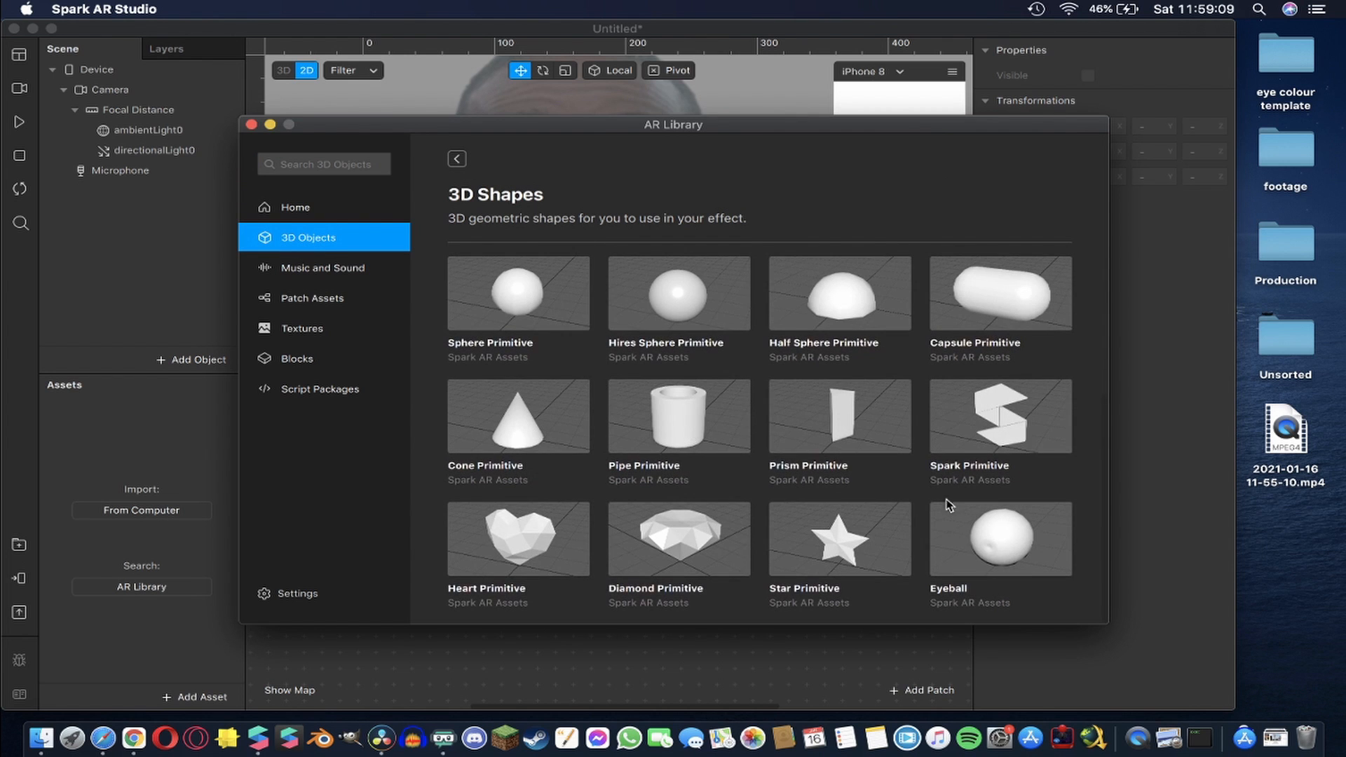
pyautogui.click(1023, 543)
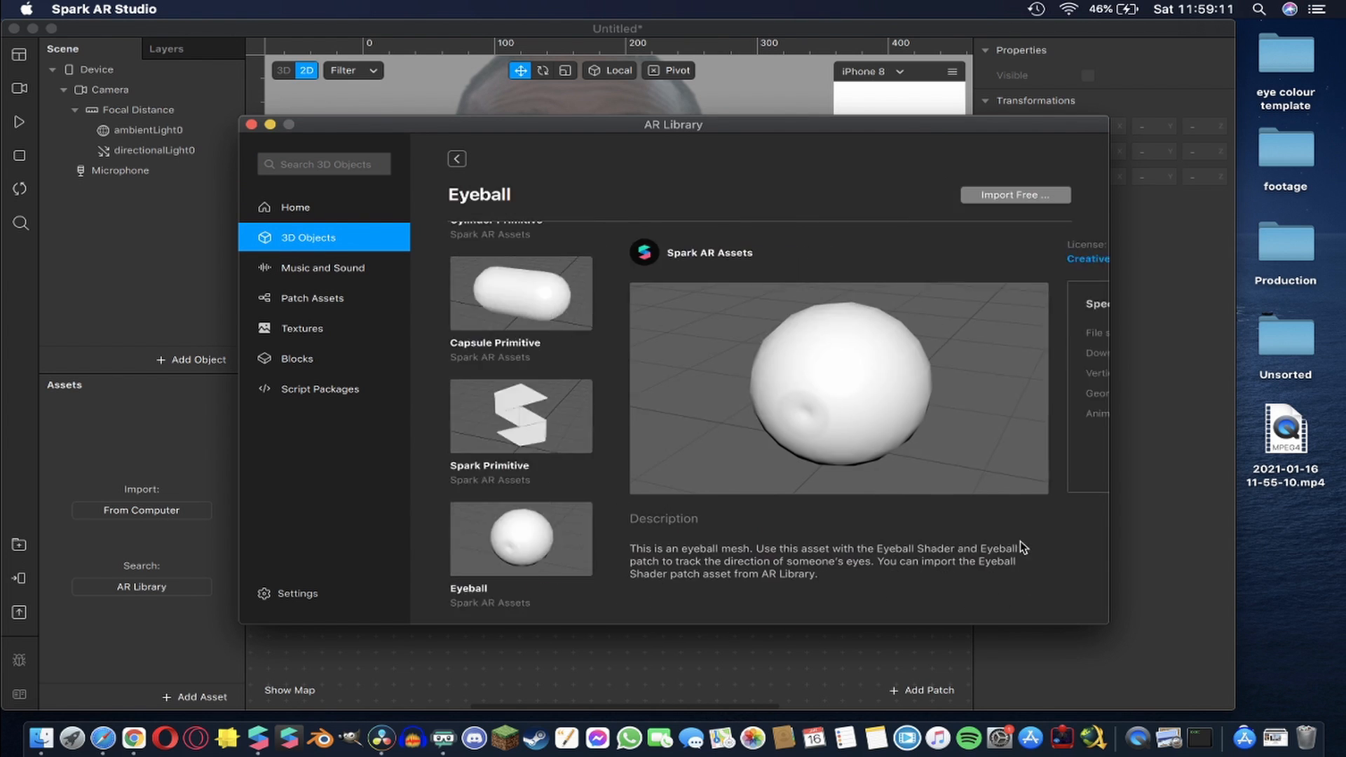
pyautogui.click(1016, 195)
pyautogui.click(1000, 234)
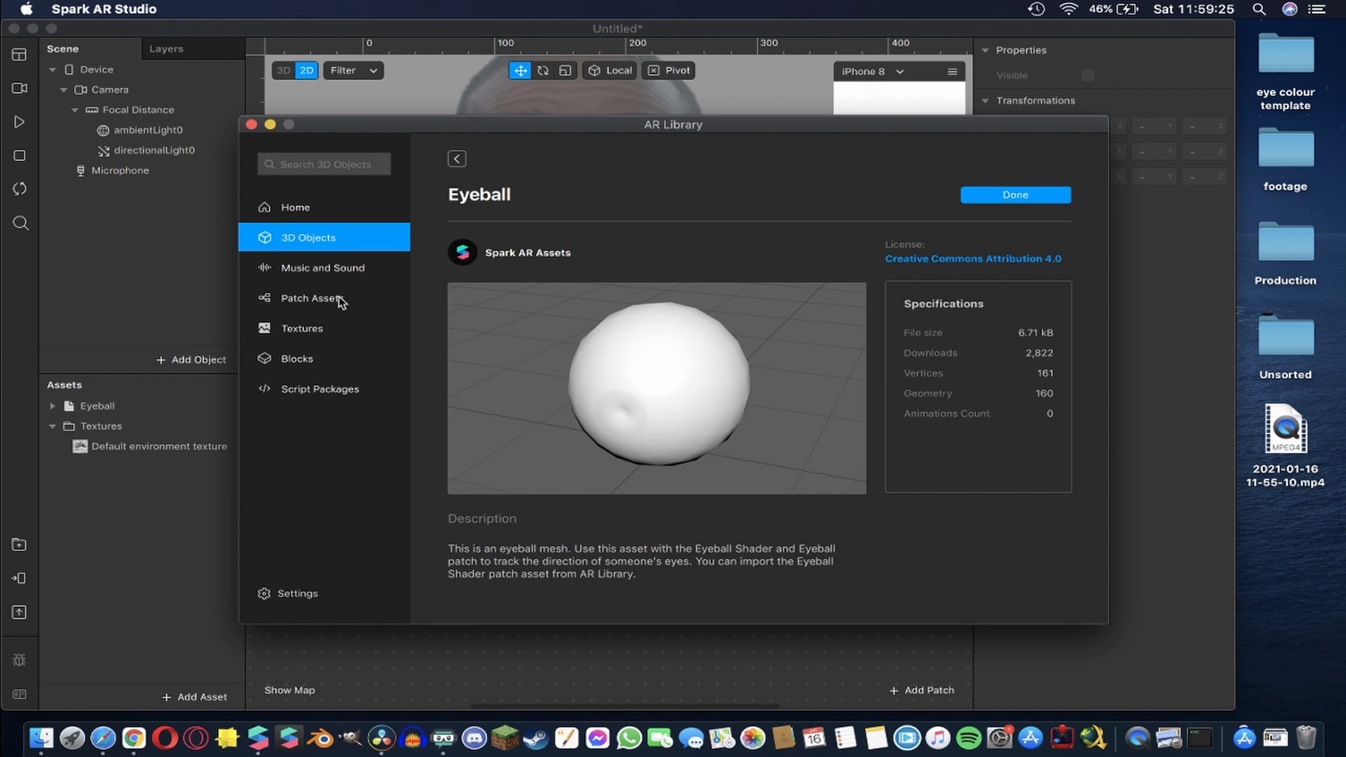
# Find the Eyeball Shader among the AR Library patch assets, import it into the Untitled project, and close the library
pyautogui.click(313, 300)
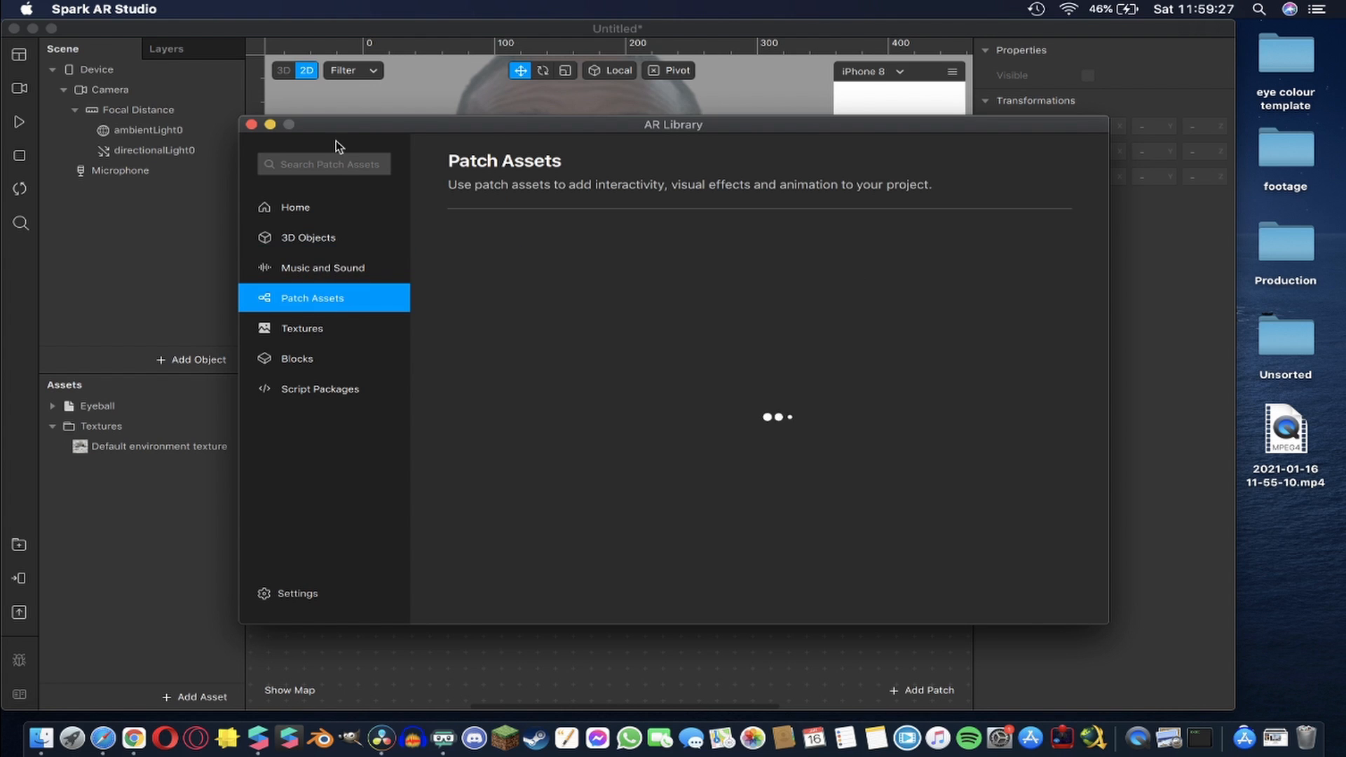
pyautogui.click(332, 163)
pyautogui.write('eyeb')
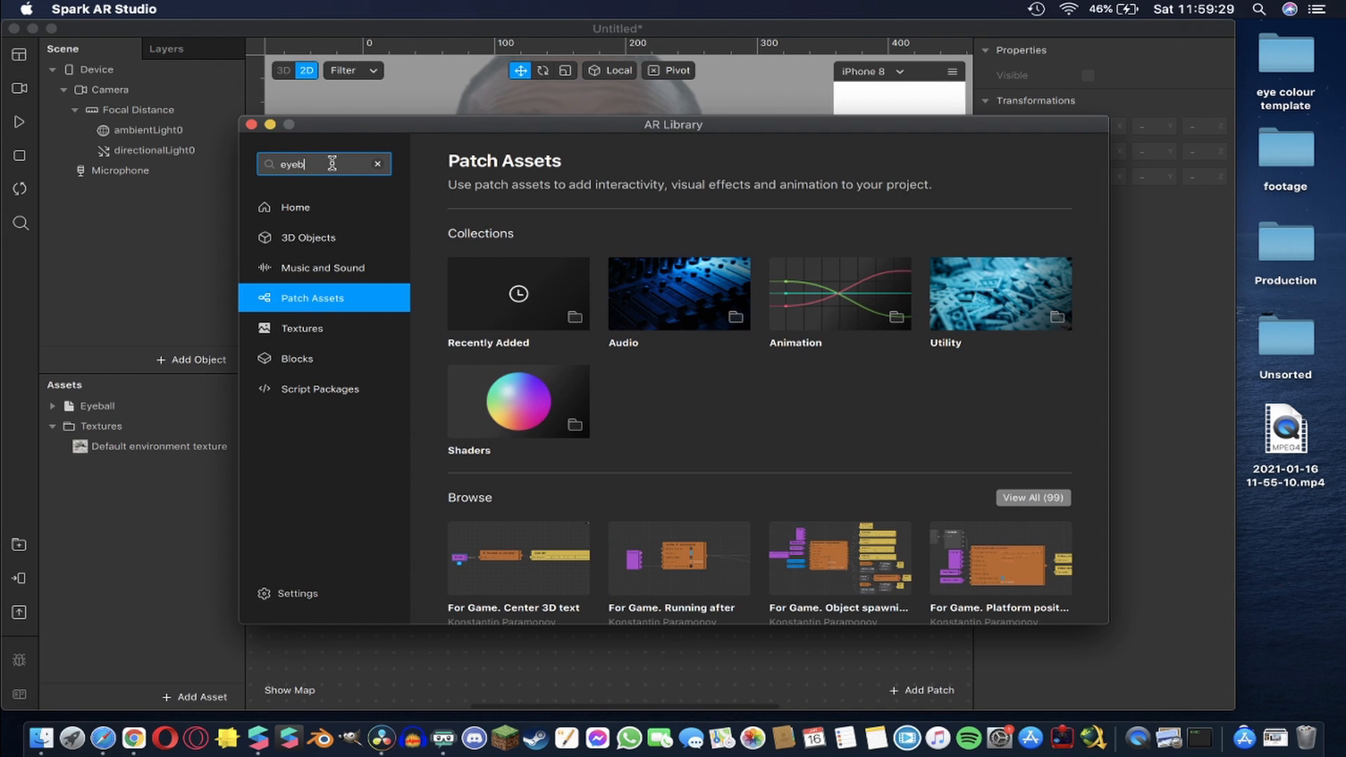
pyautogui.write('all')
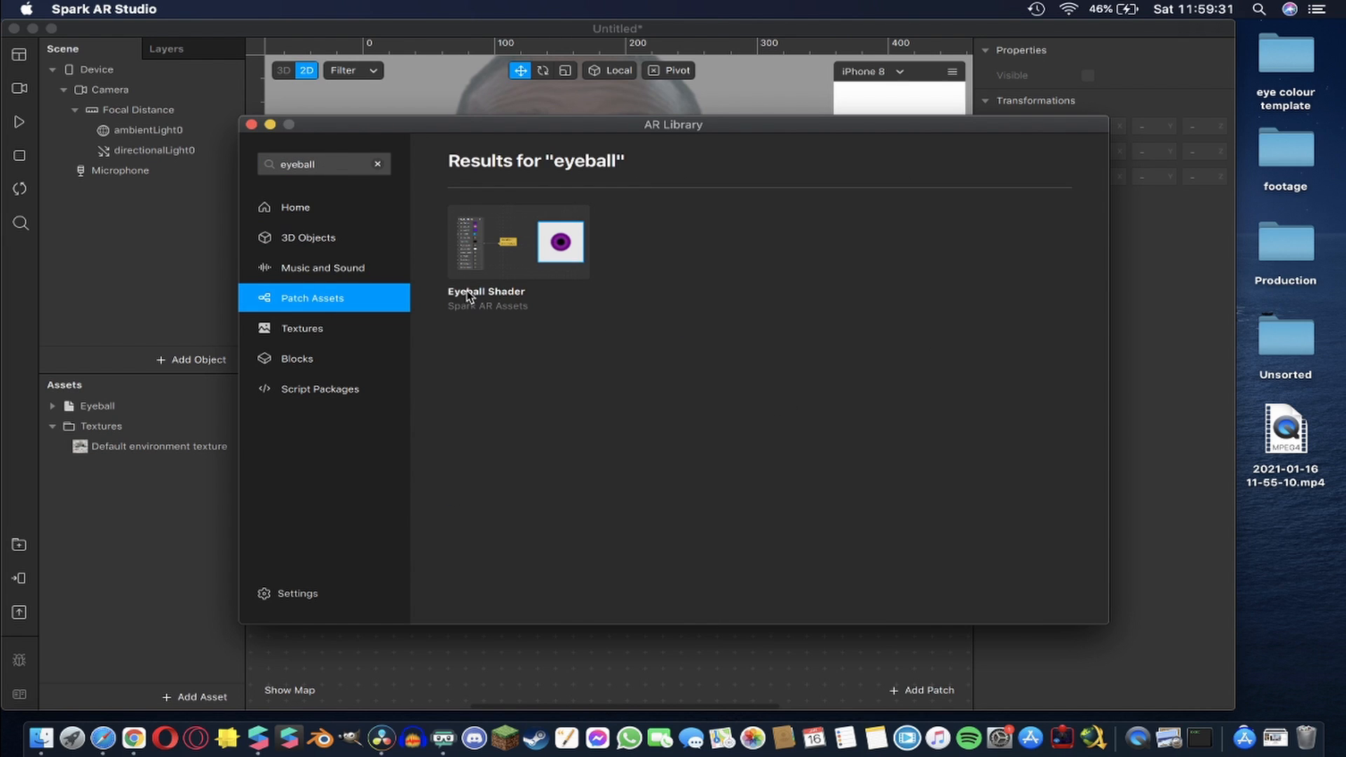
pyautogui.click(504, 257)
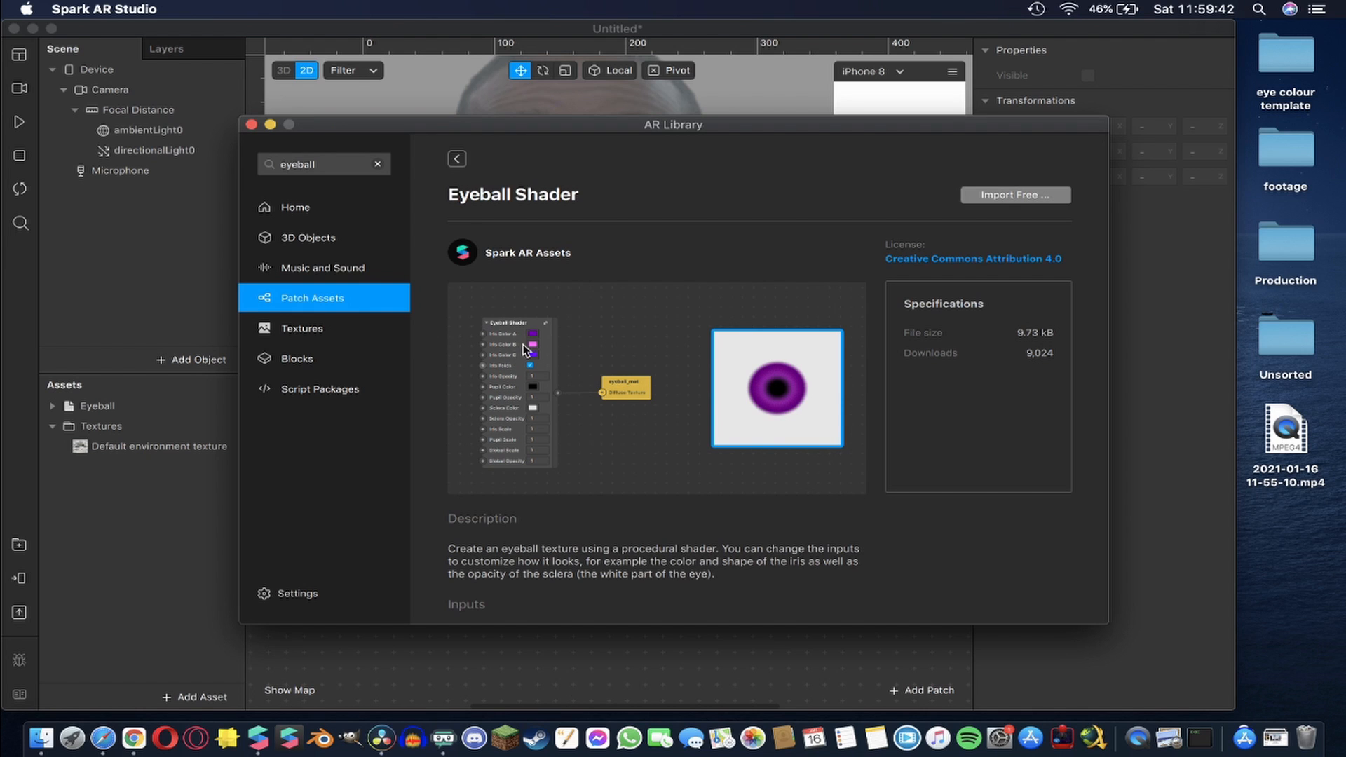
pyautogui.click(999, 192)
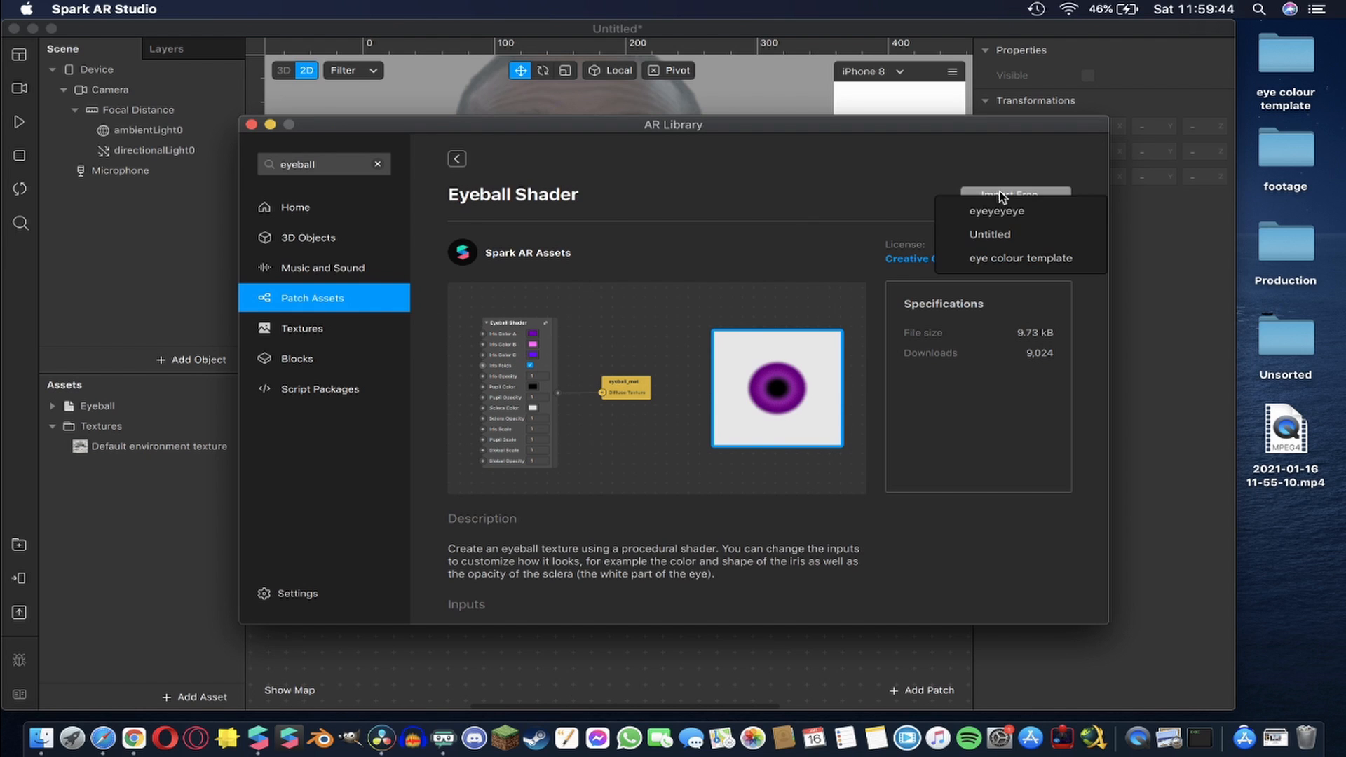
pyautogui.click(993, 234)
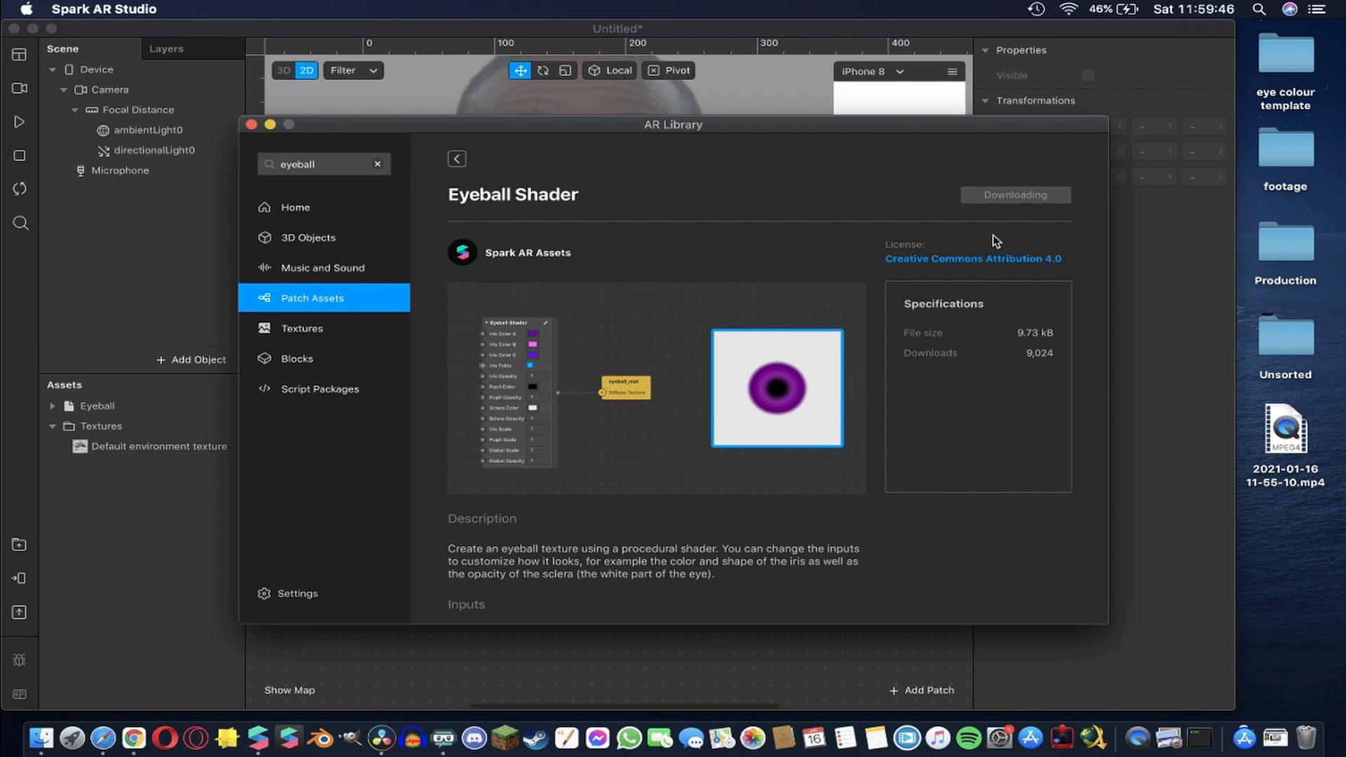
pyautogui.click(251, 124)
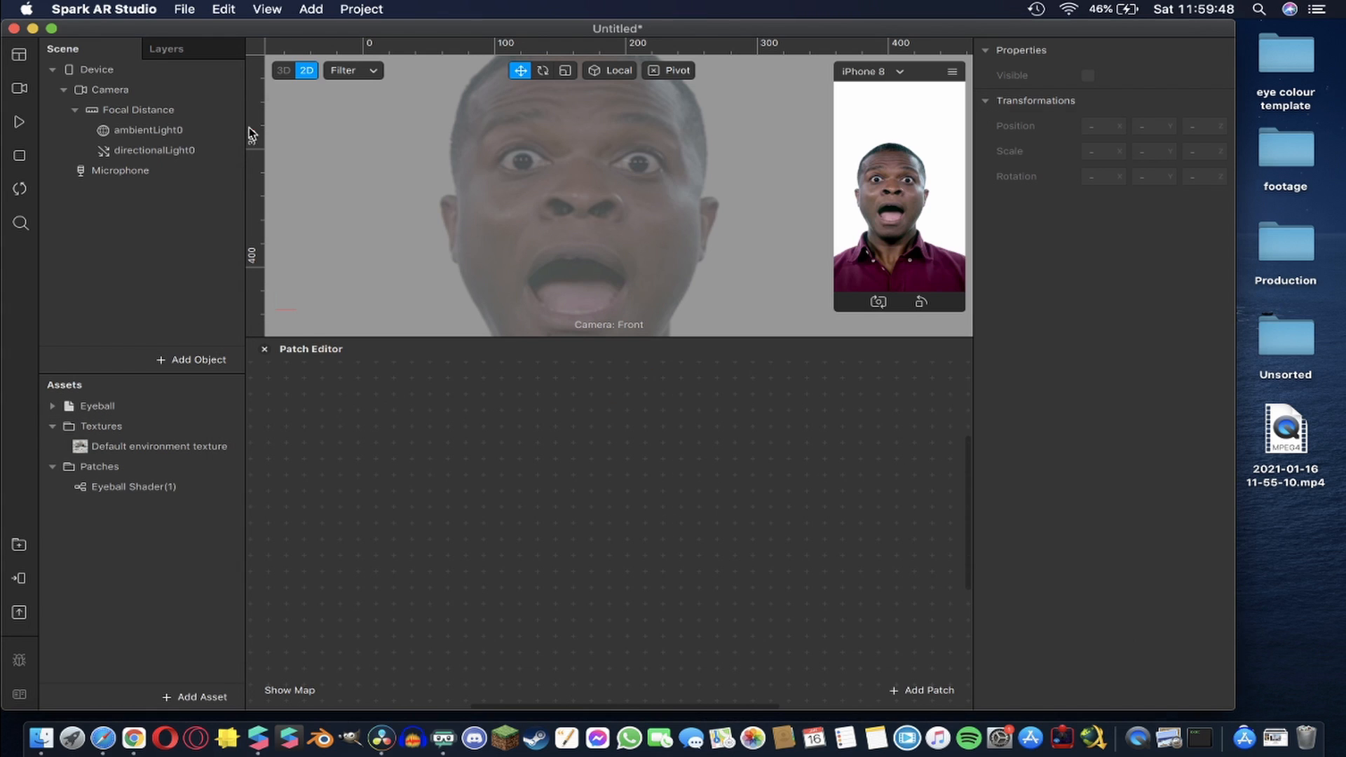
# Expand the imported Eyeball asset and inspect its model, eyeball_mat material, the default environment texture and the Eyeball Shader patch
pyautogui.click(54, 406)
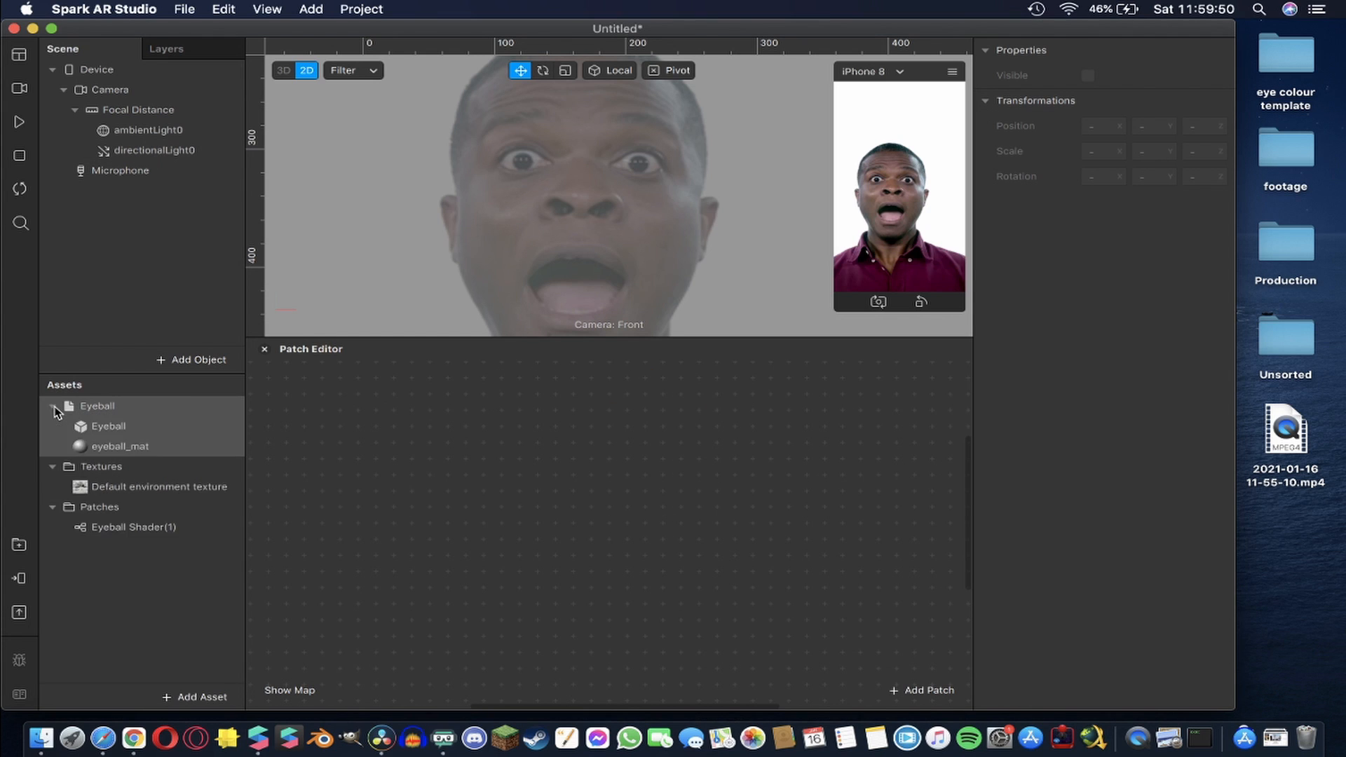
pyautogui.click(110, 430)
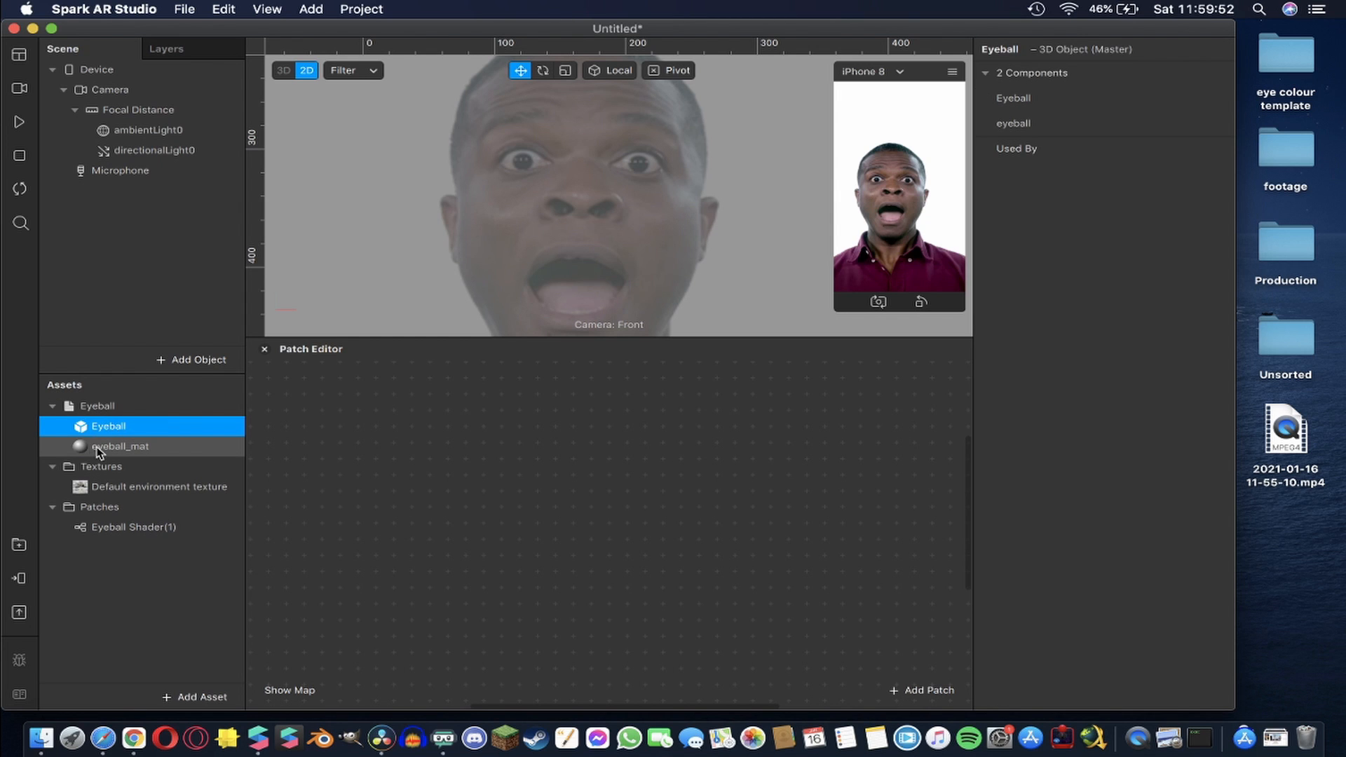
pyautogui.click(98, 449)
pyautogui.click(132, 489)
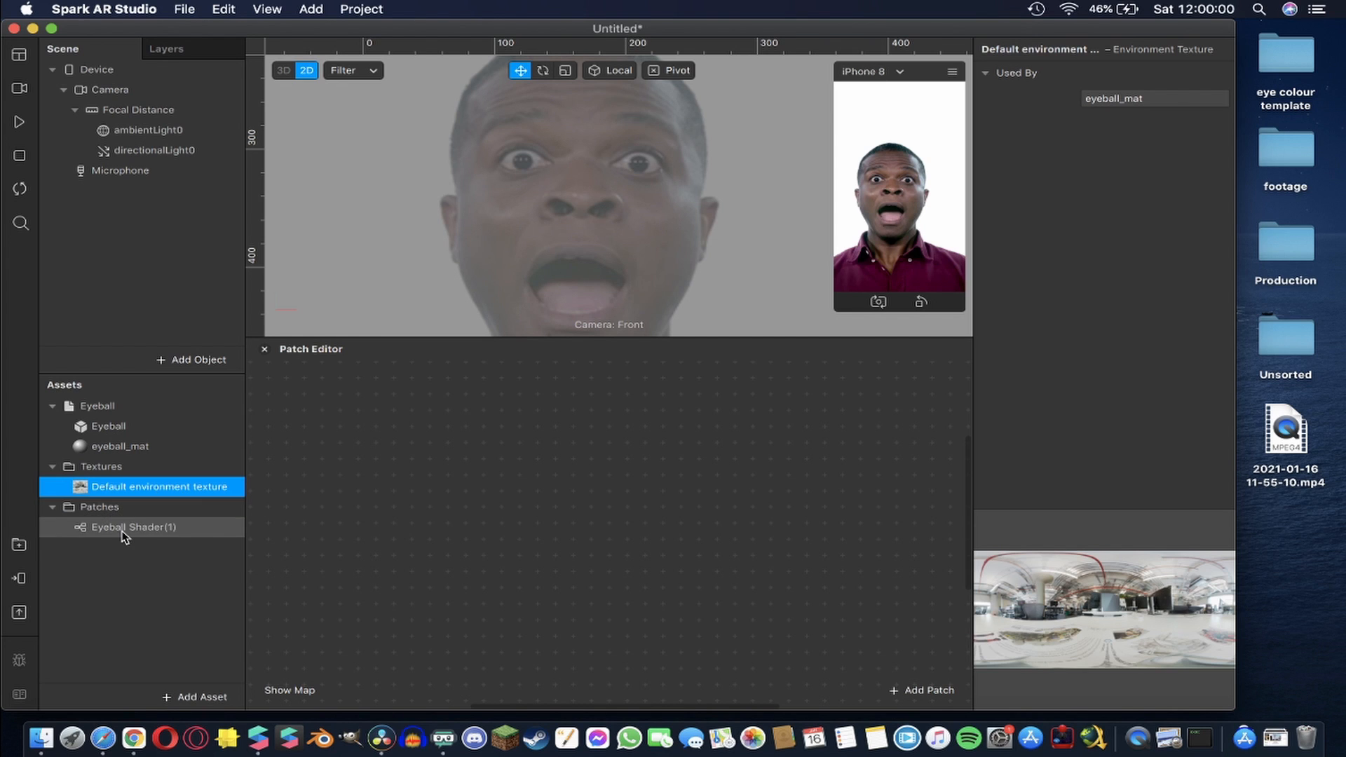
pyautogui.click(92, 529)
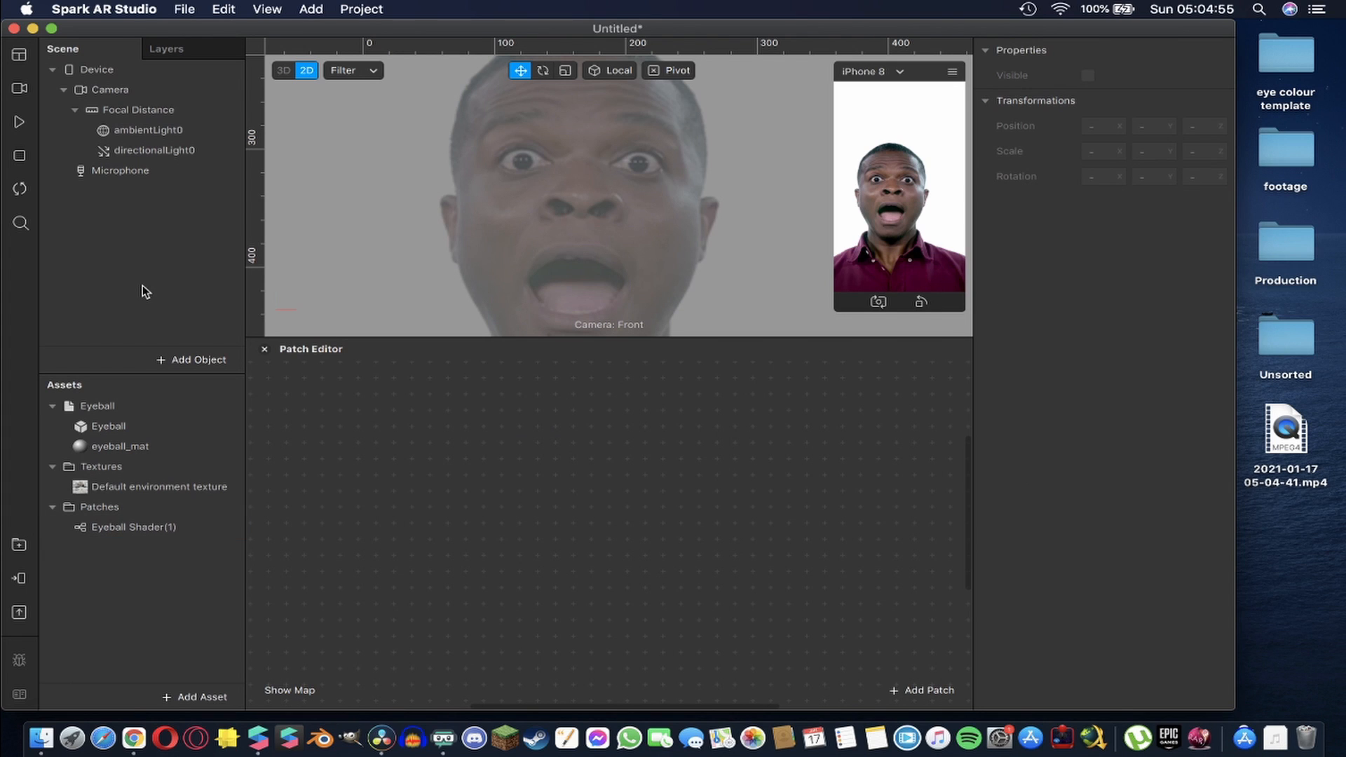
# Rename the project's existing layer0 as "main layer"
pyautogui.click(188, 49)
pyautogui.click(98, 72)
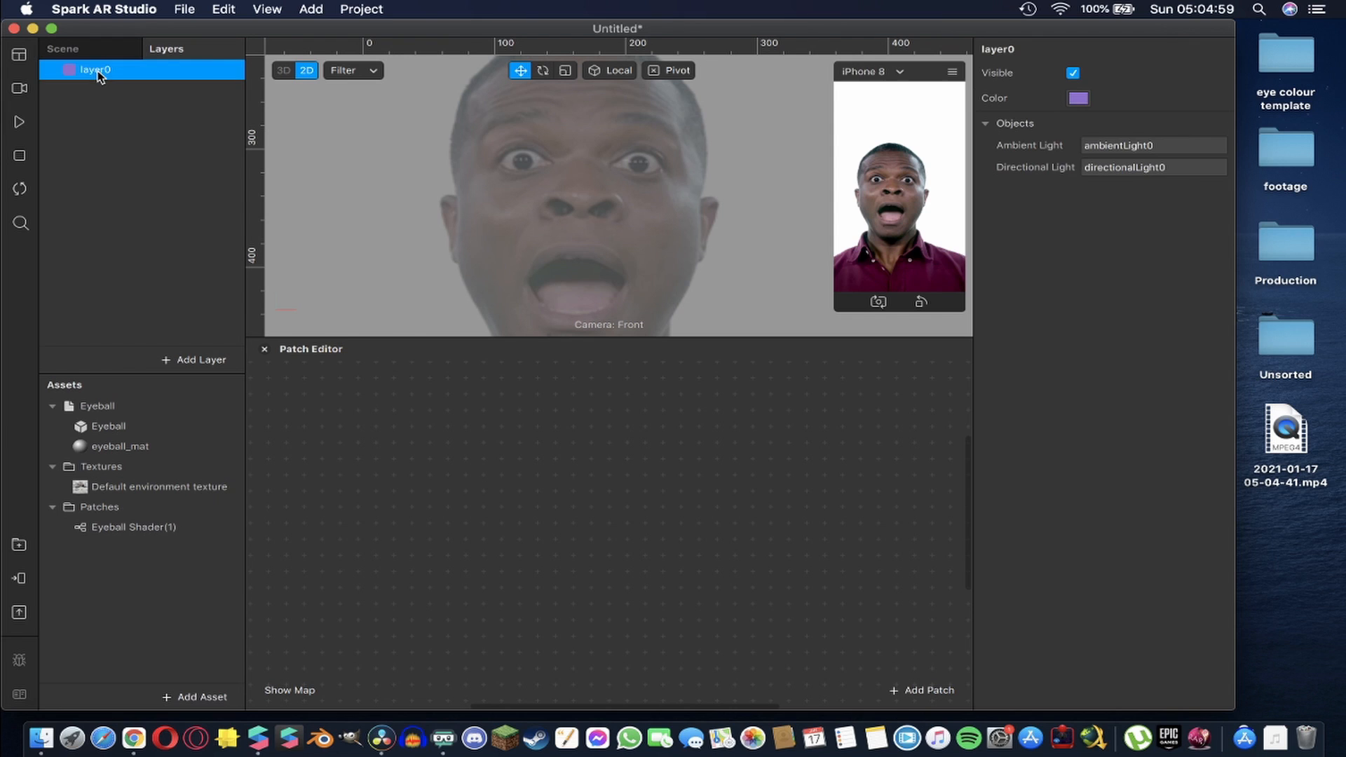
pyautogui.doubleClick(100, 70)
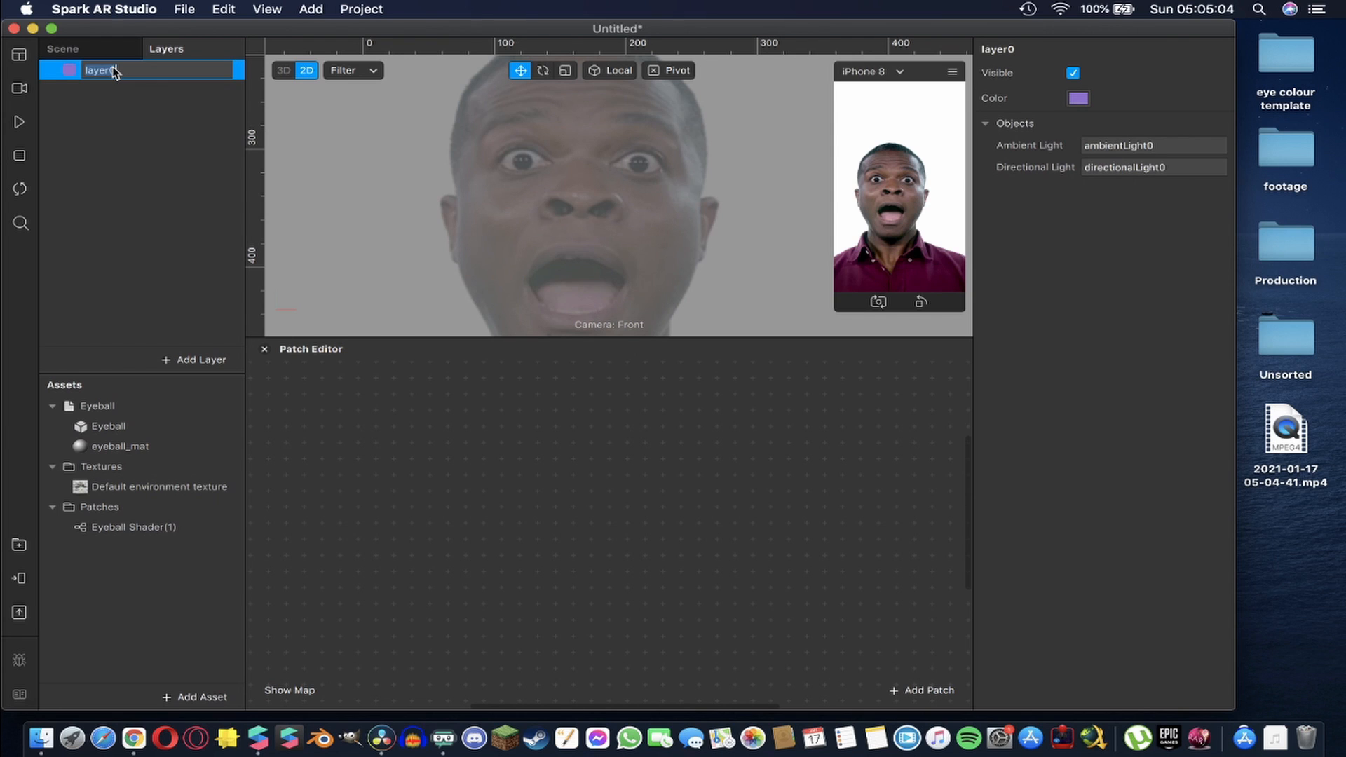
pyautogui.write('main')
pyautogui.press('Return')
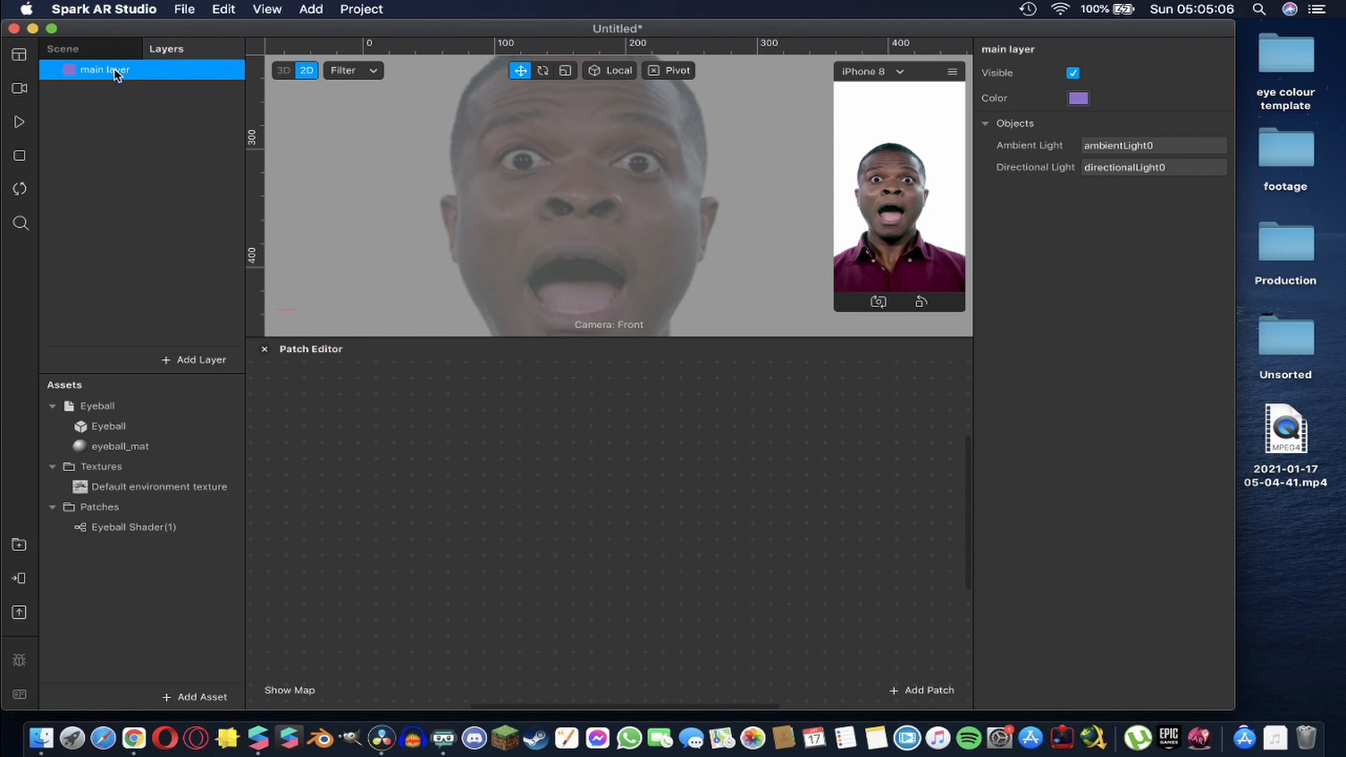
# Add a second layer named "face occulder layer" and place it below the main layer
pyautogui.click(193, 359)
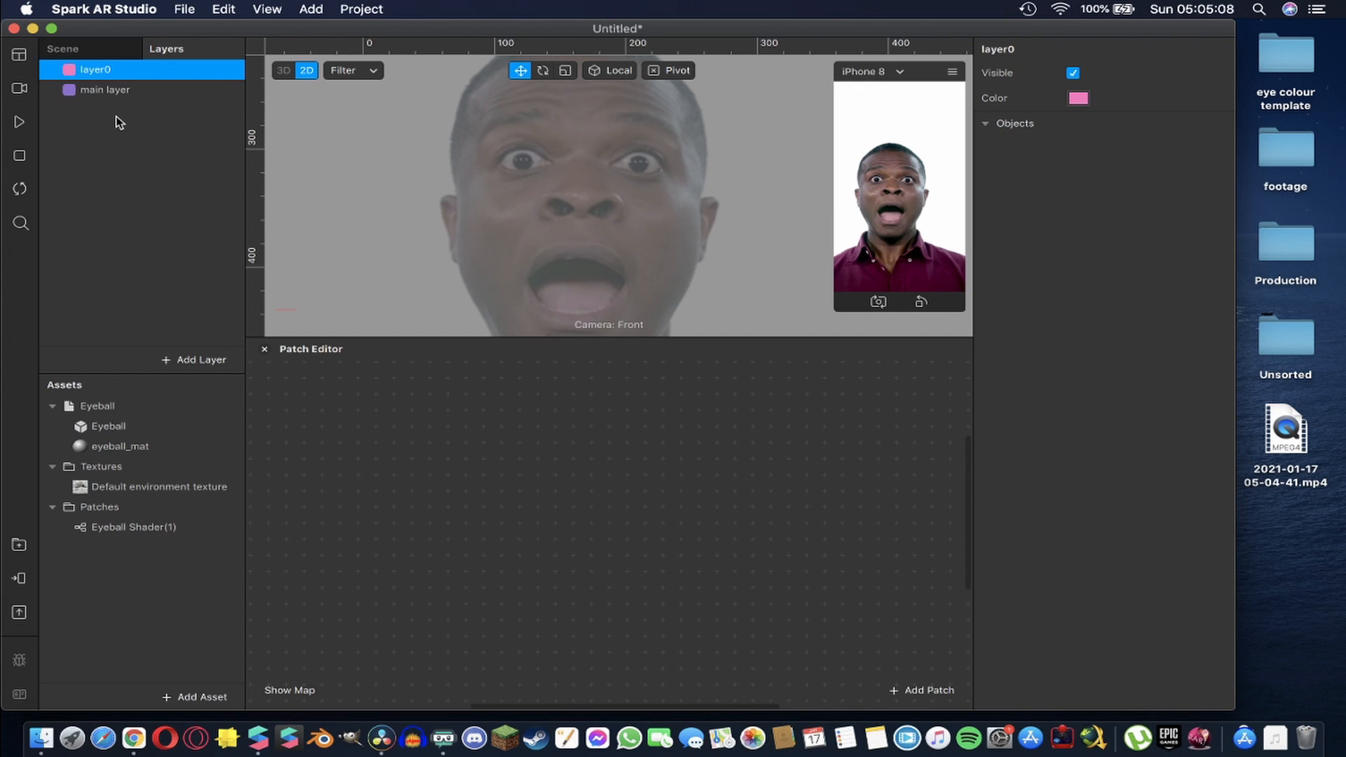
pyautogui.doubleClick(98, 70)
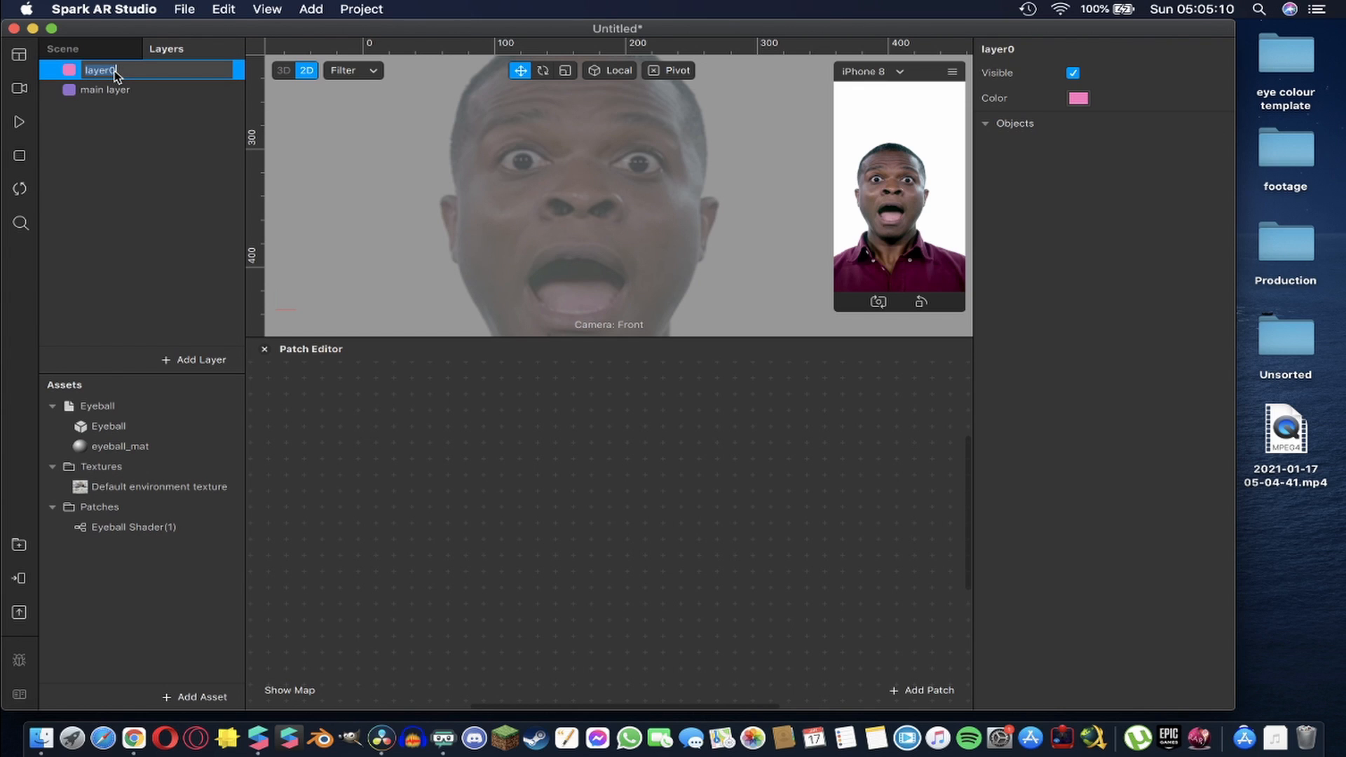
pyautogui.write('face occulder layer')
pyautogui.press('Return')
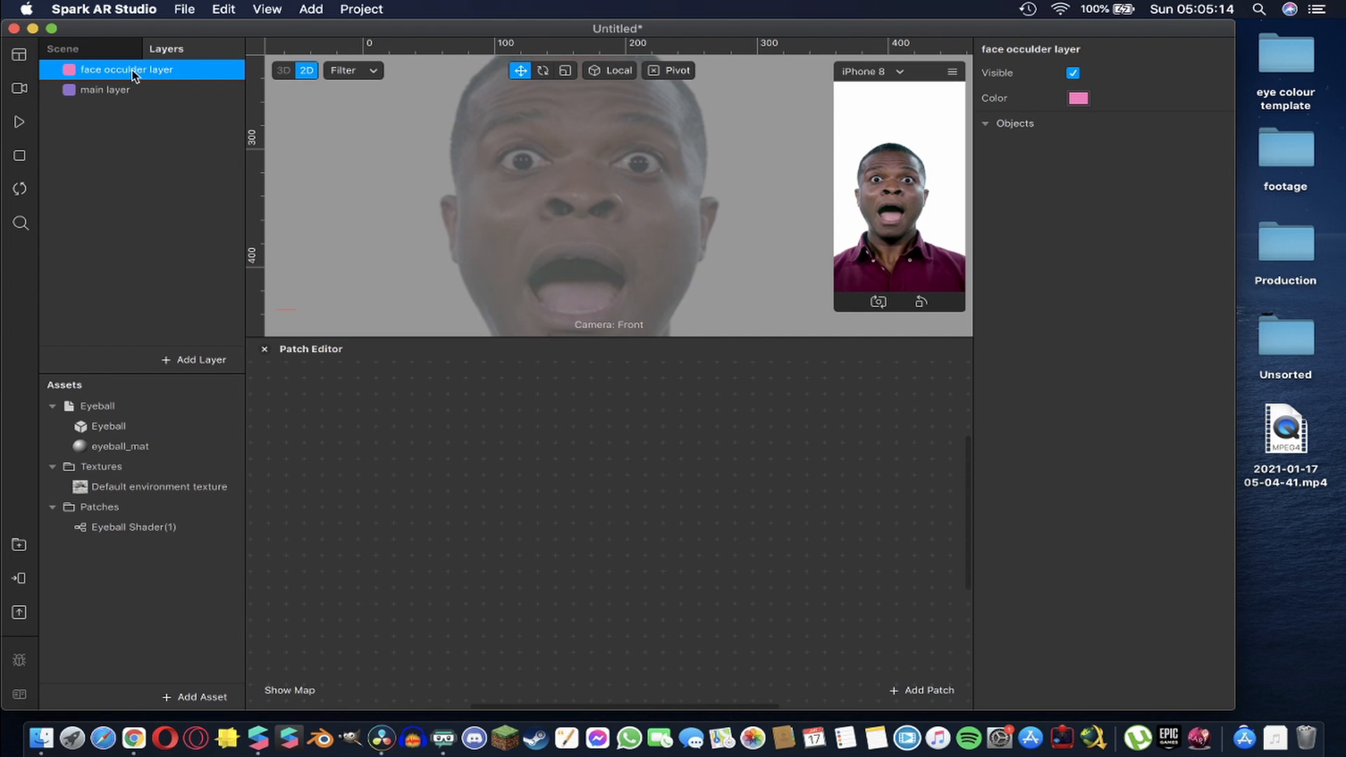
pyautogui.moveTo(131, 69); pyautogui.dragTo(129, 108)
pyautogui.click(107, 70)
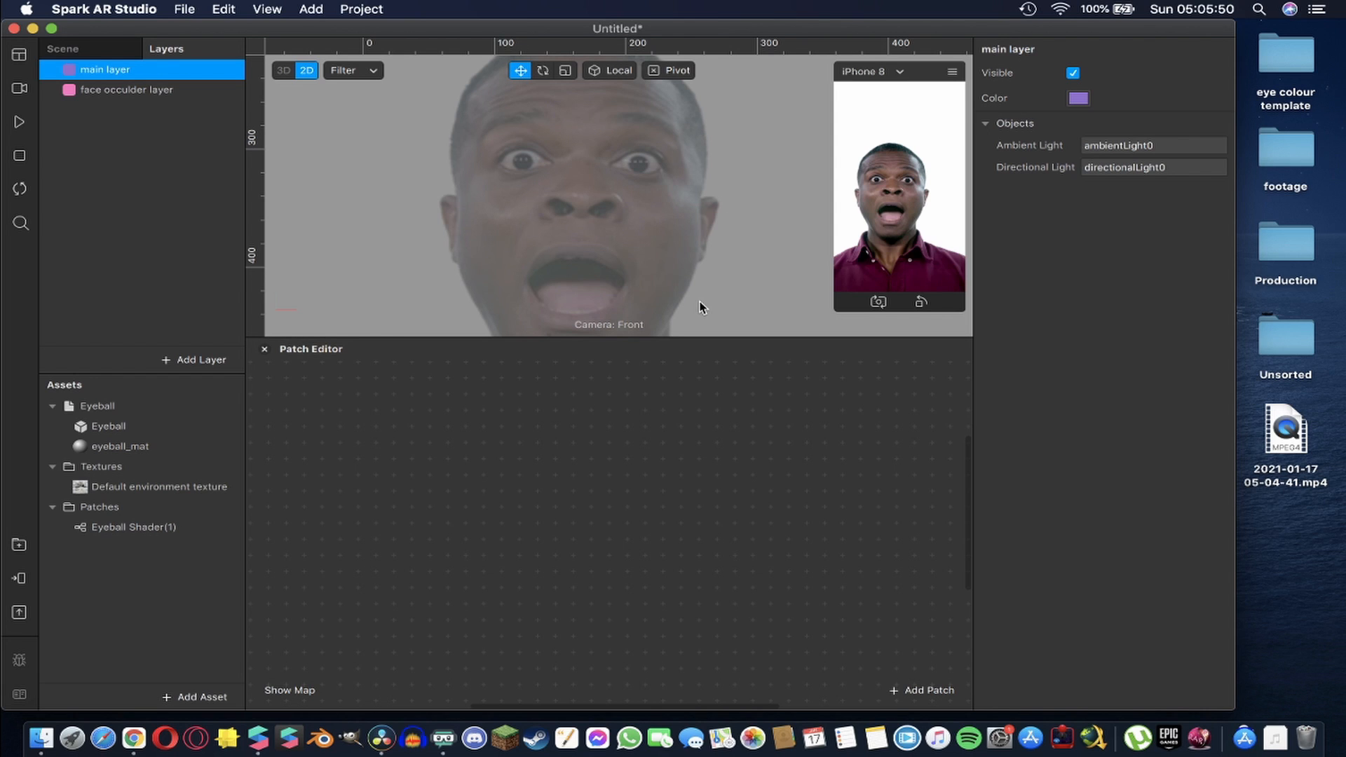
# Add a face tracker to the scene and make it the first object under Focal Distance
pyautogui.click(92, 48)
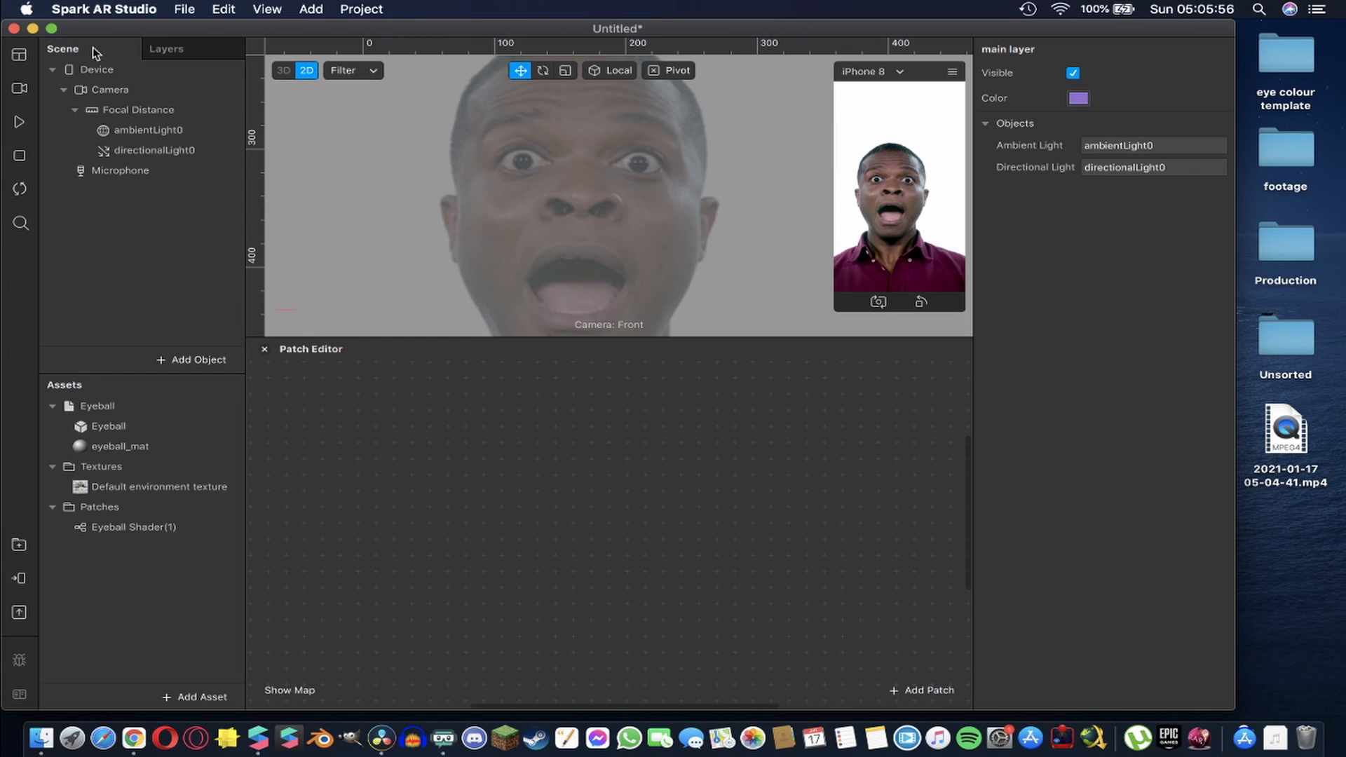
pyautogui.click(176, 363)
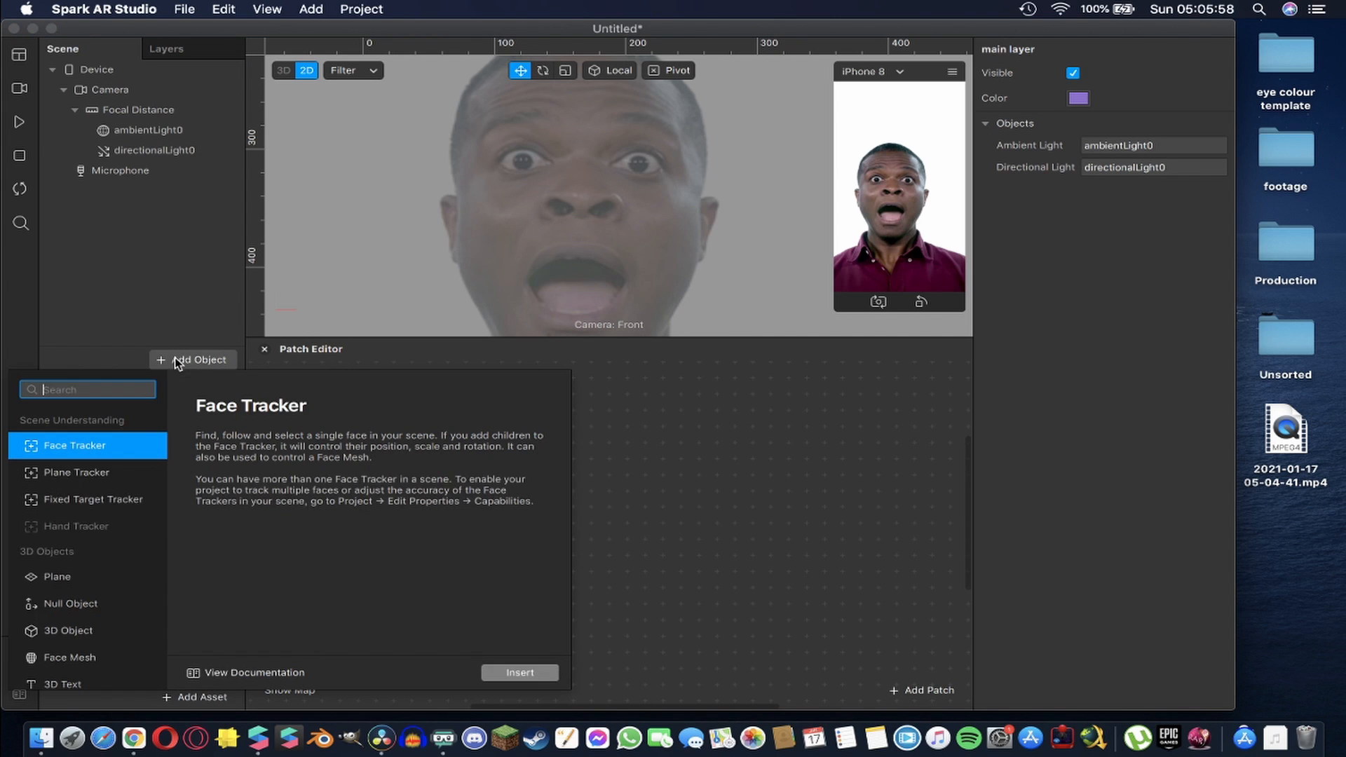
pyautogui.doubleClick(68, 446)
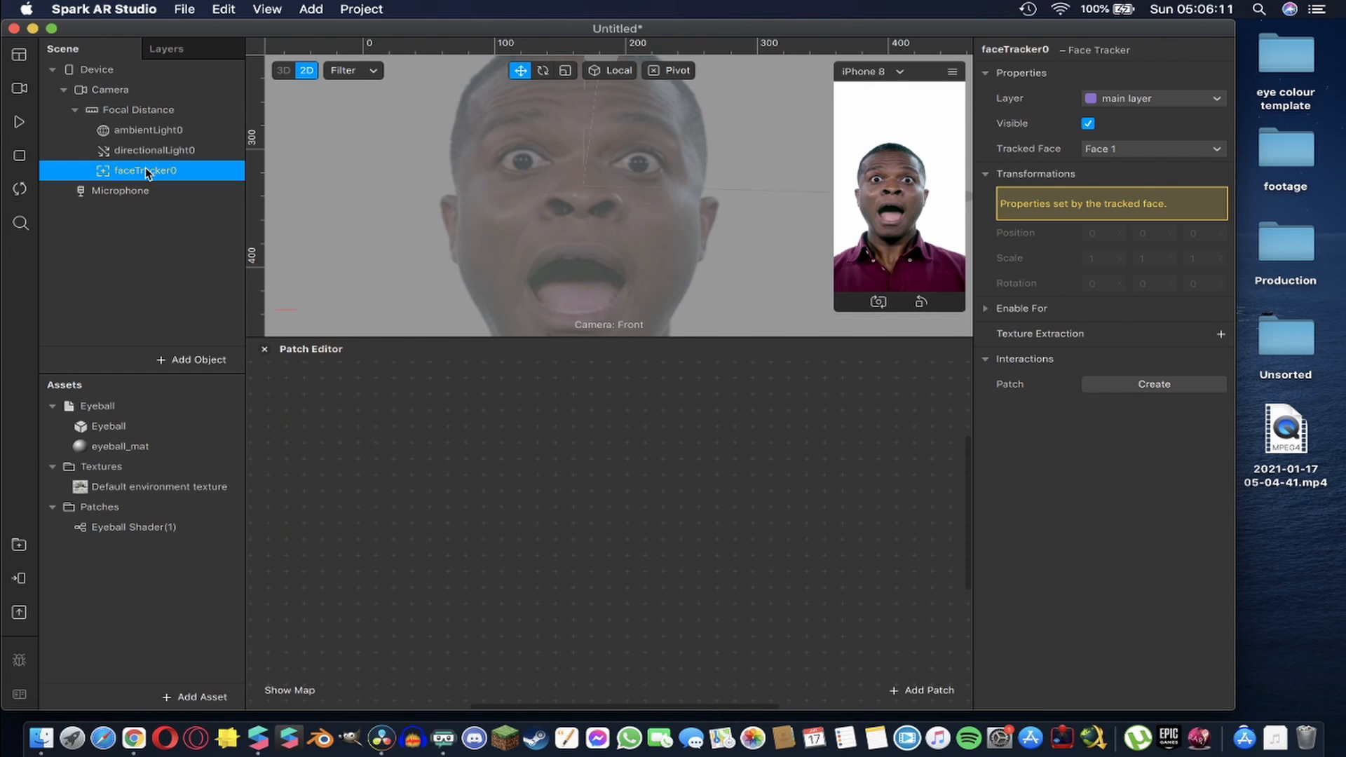
pyautogui.moveTo(147, 171); pyautogui.dragTo(142, 116)
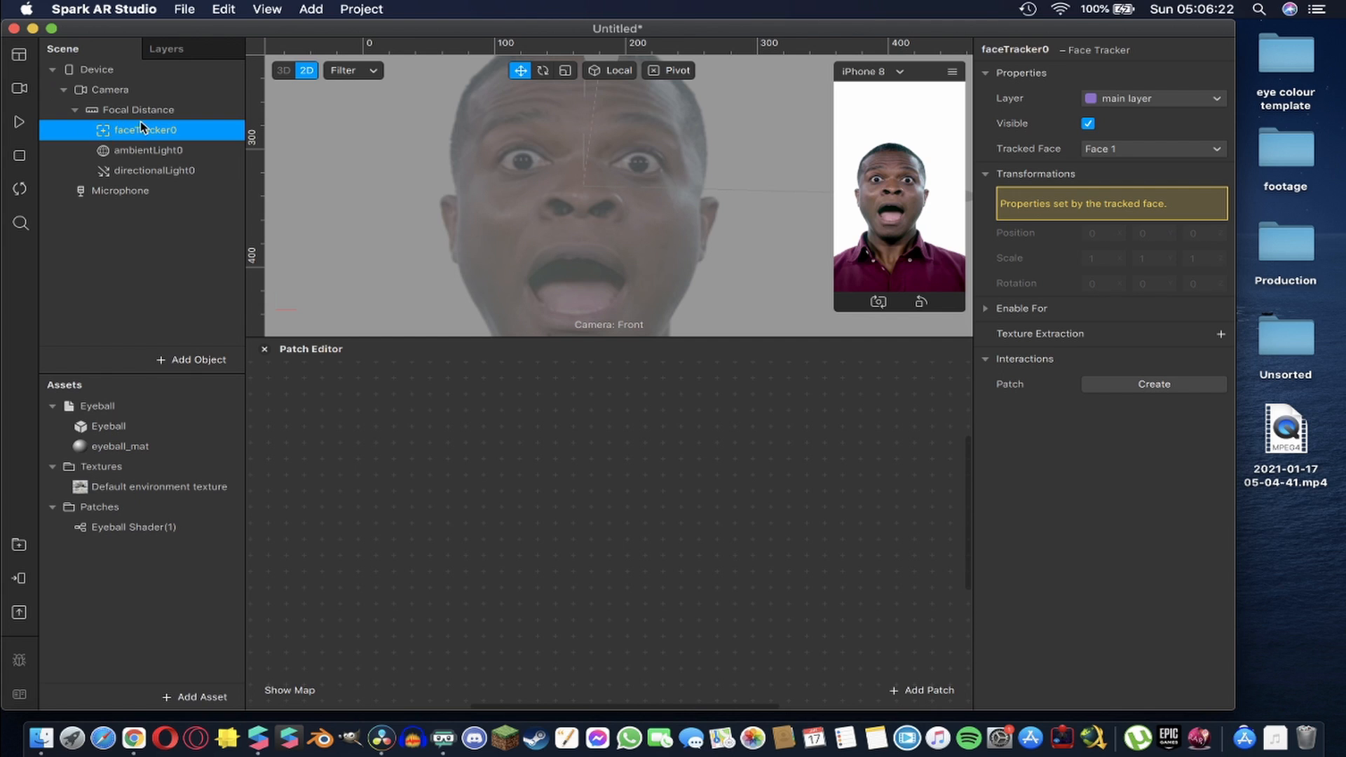
# Nest the ambient light and the directional light under the face tracker
pyautogui.click(141, 151)
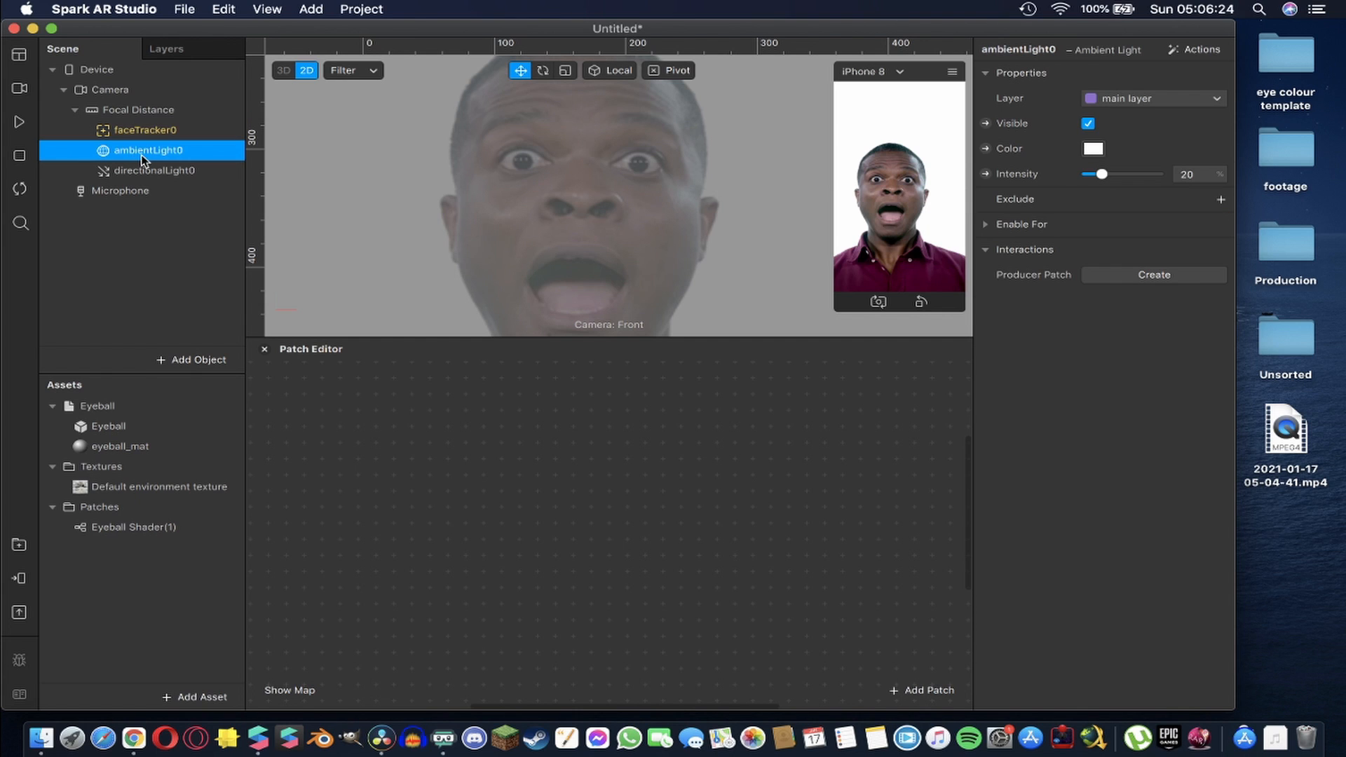
pyautogui.moveTo(141, 153); pyautogui.dragTo(106, 128)
pyautogui.click(154, 170)
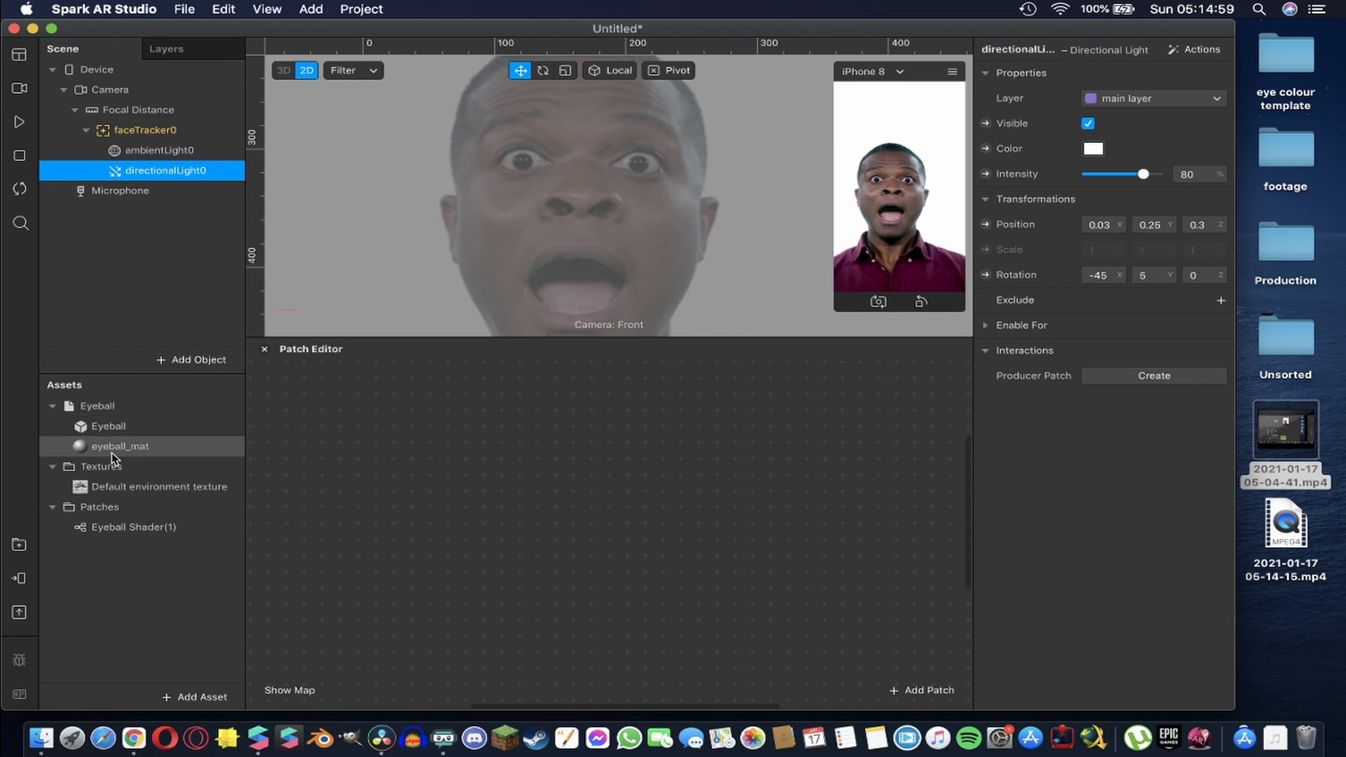
# Delete the default environment texture from the assets
pyautogui.click(100, 489)
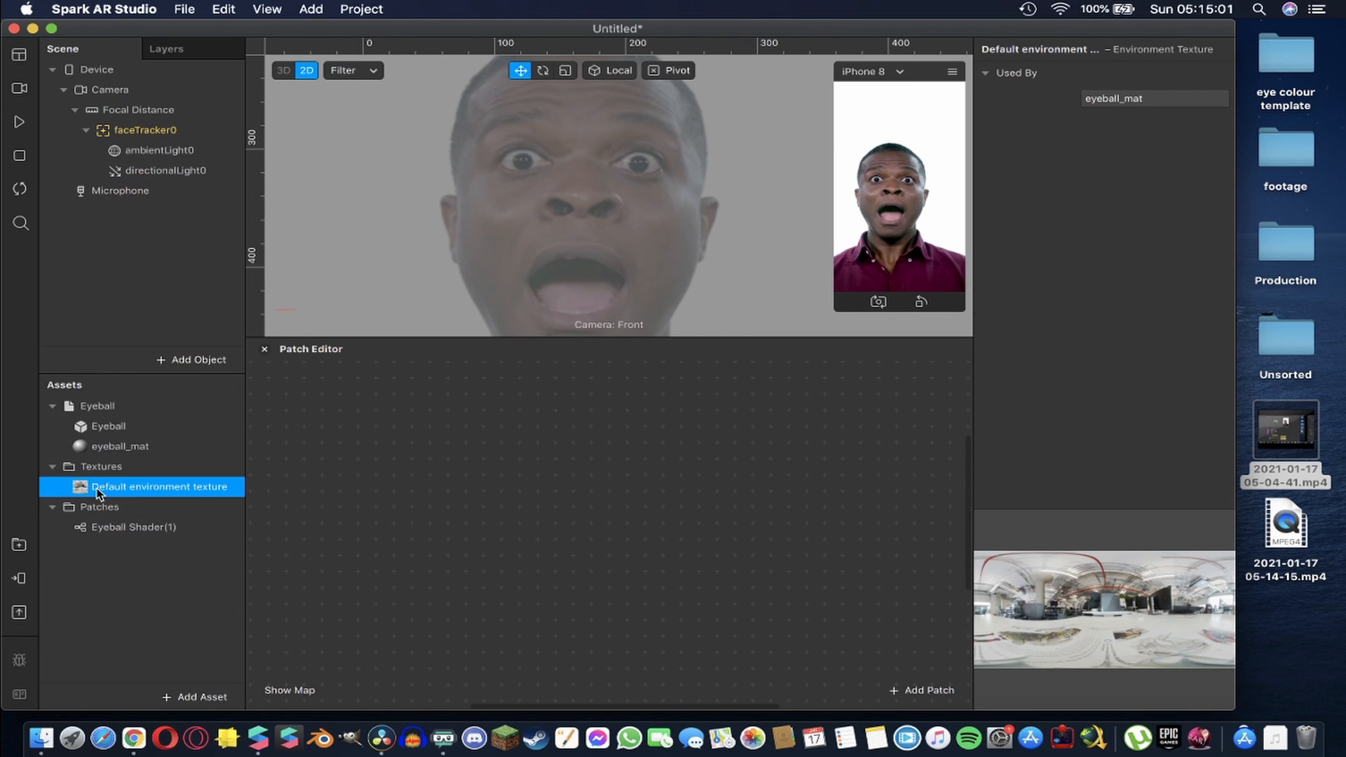
pyautogui.press('Delete')
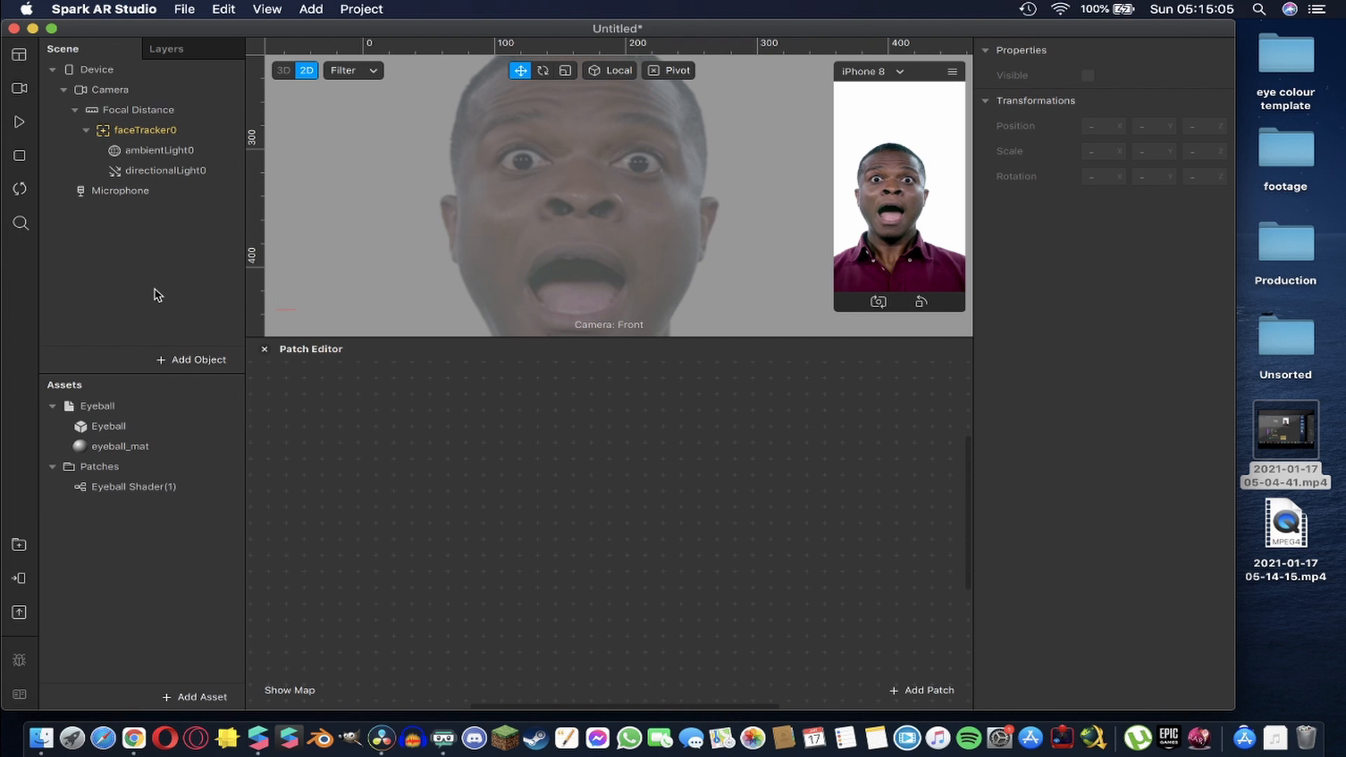
# Add a face mesh as a child of the face tracker
pyautogui.click(147, 130)
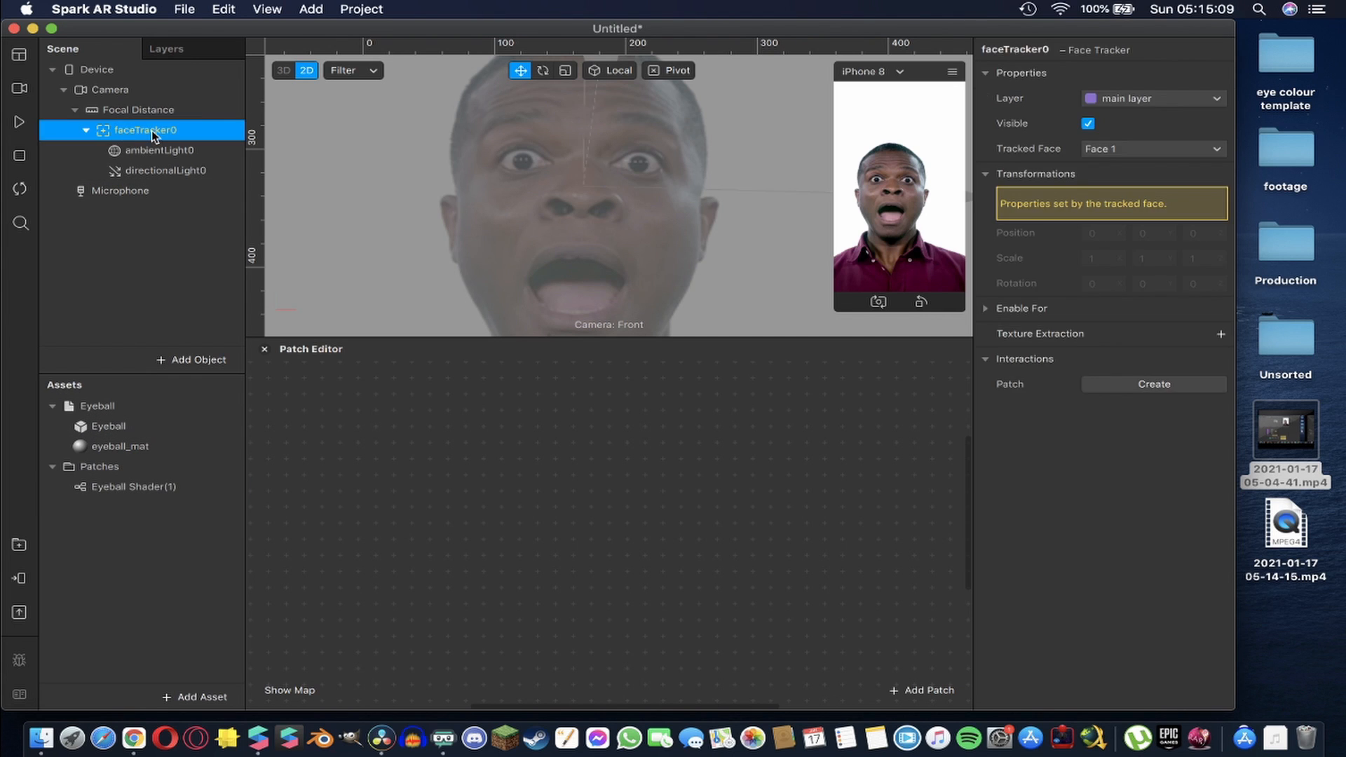
pyautogui.rightClick(166, 123)
pyautogui.moveTo(220, 138)
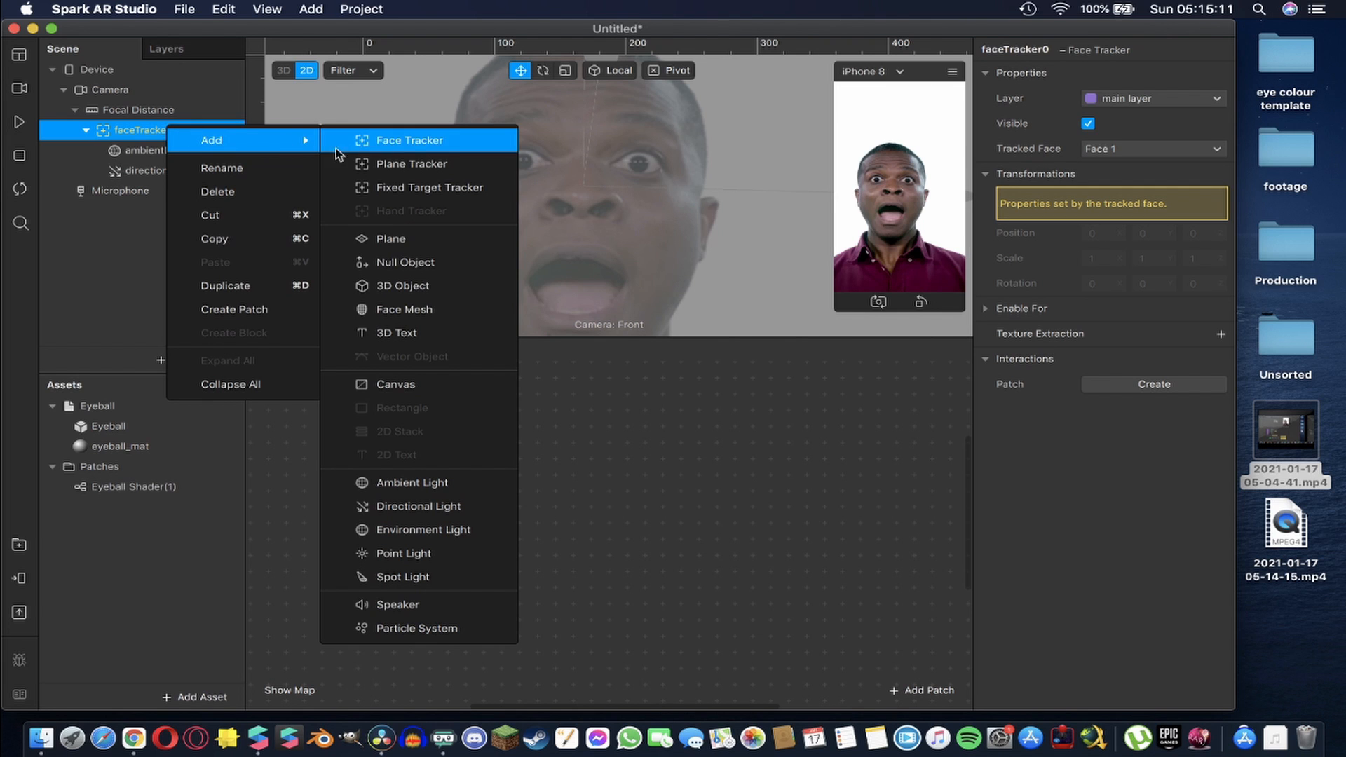
pyautogui.click(395, 311)
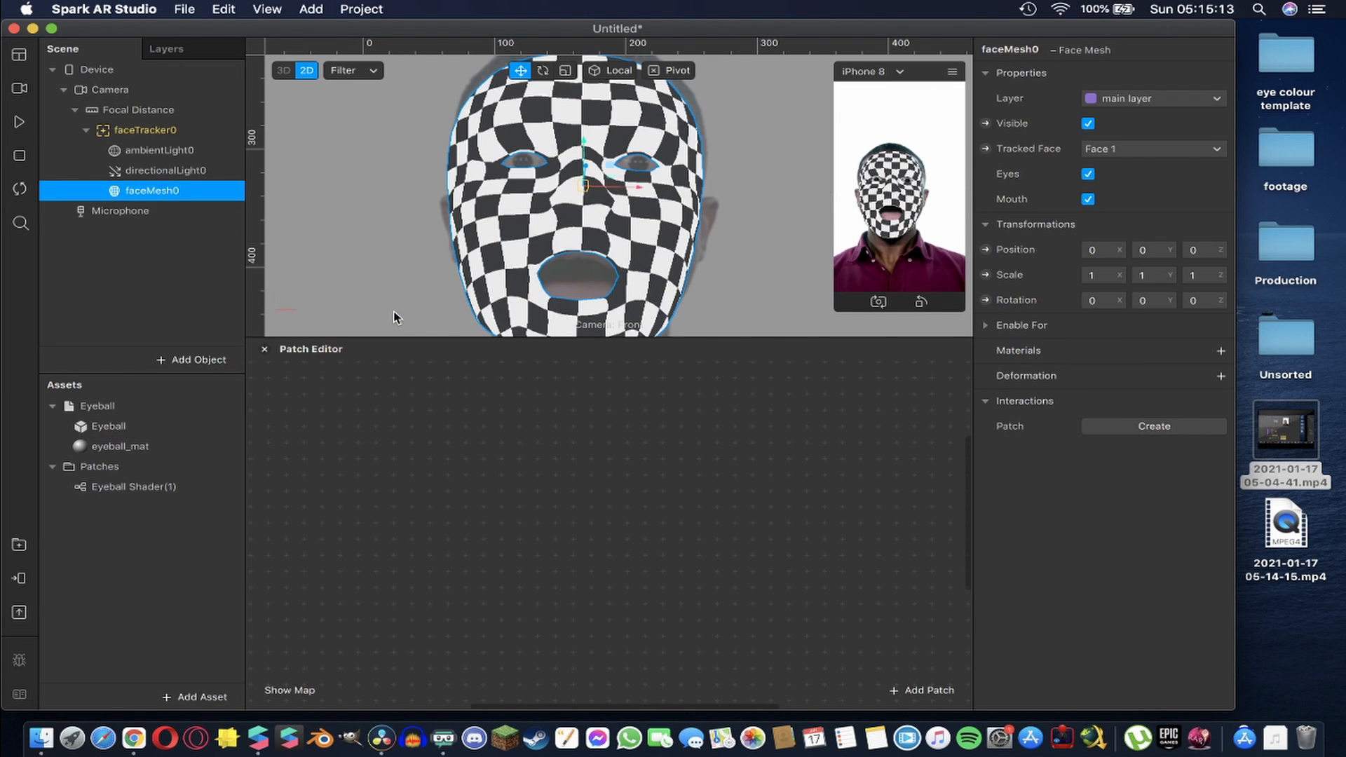
# Duplicate the face mesh and reorder the tracker's children with faceMesh0 first and faceMesh1 between the ambient and directional lights
pyautogui.rightClick(138, 123)
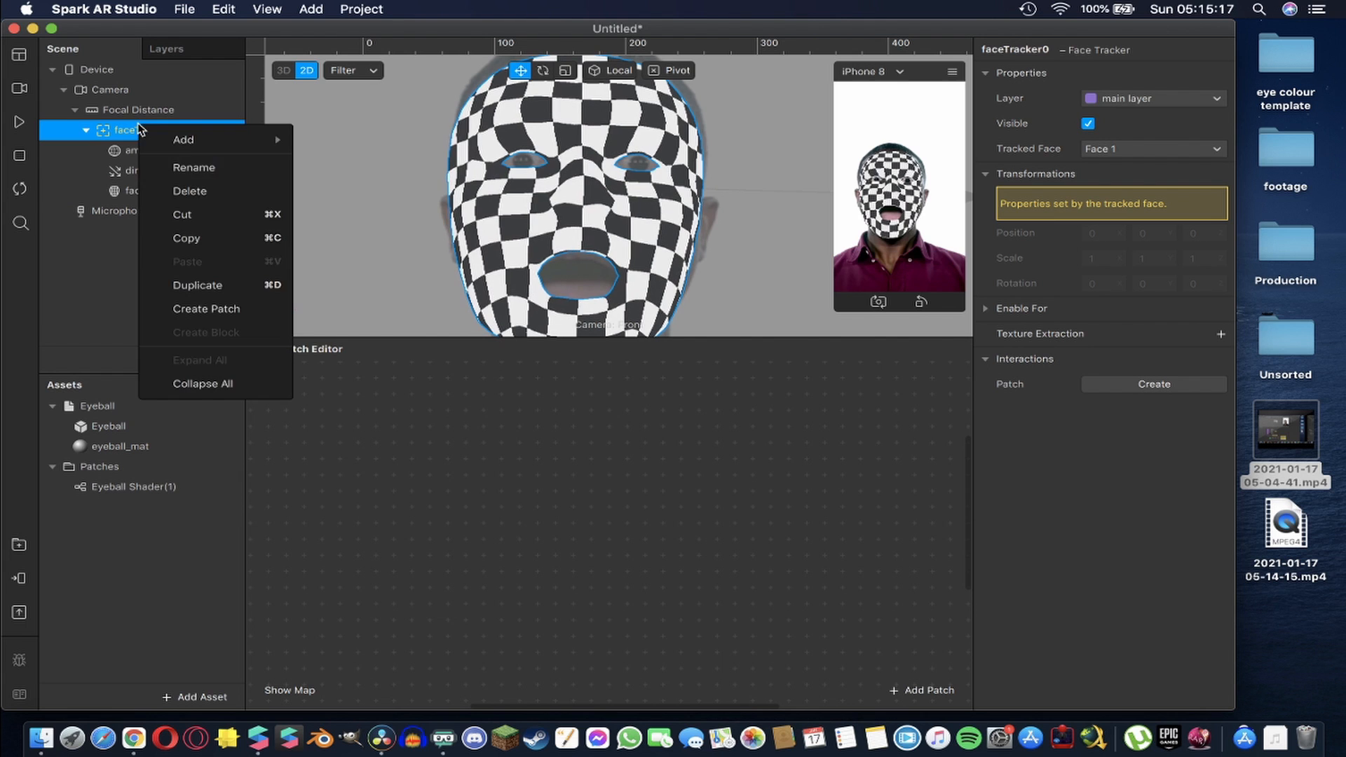
pyautogui.click(135, 142)
pyautogui.rightClick(149, 197)
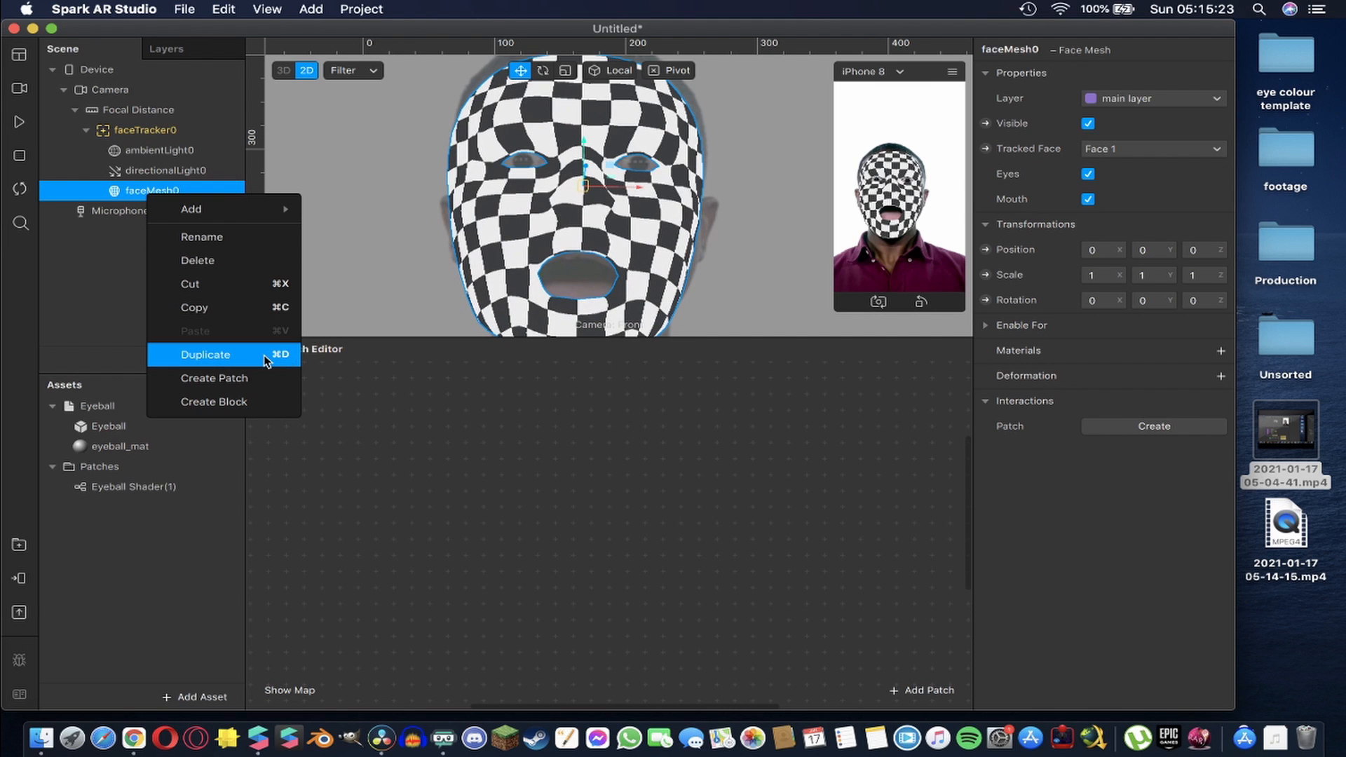
pyautogui.click(225, 356)
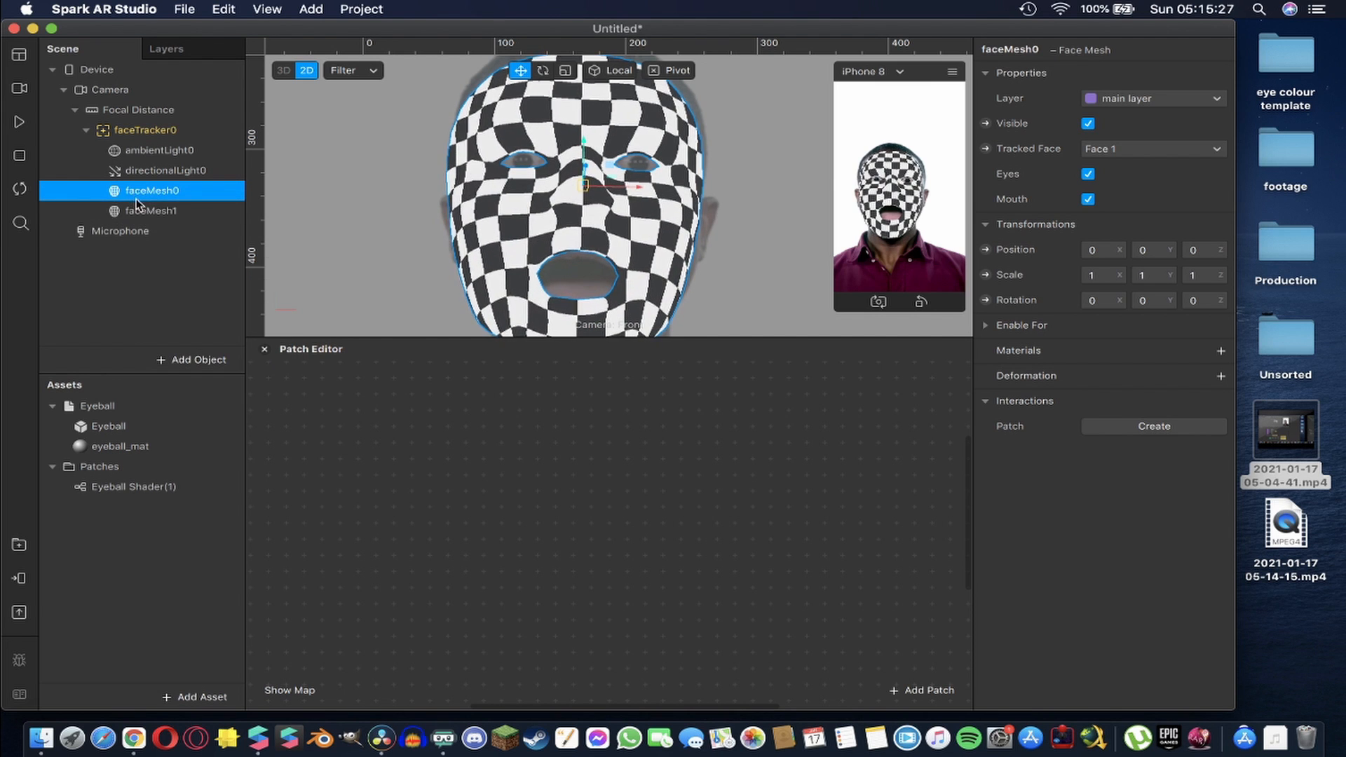
pyautogui.moveTo(138, 192); pyautogui.dragTo(144, 136)
pyautogui.moveTo(149, 209); pyautogui.dragTo(162, 171)
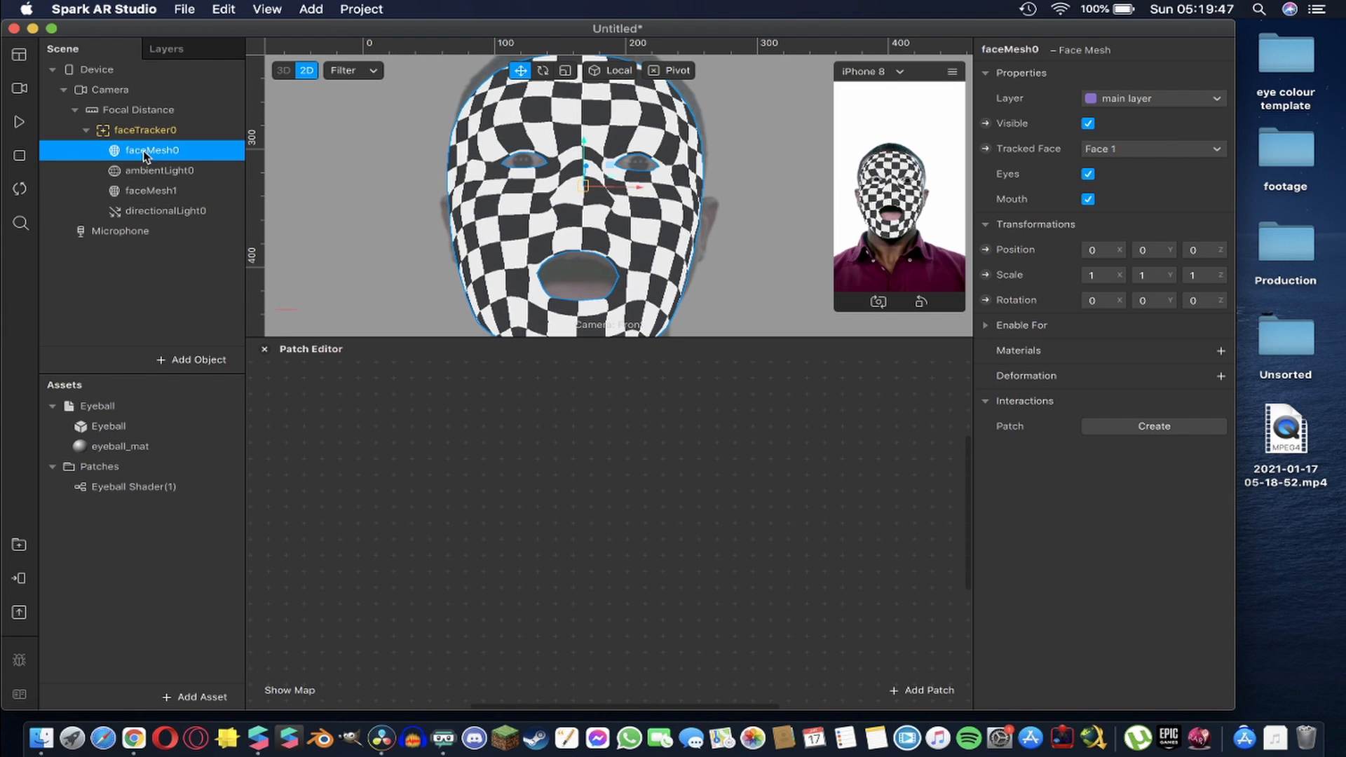
# Assign faceMesh0 to the face occulder layer and select faceMesh1
pyautogui.click(1121, 96)
pyautogui.click(1141, 118)
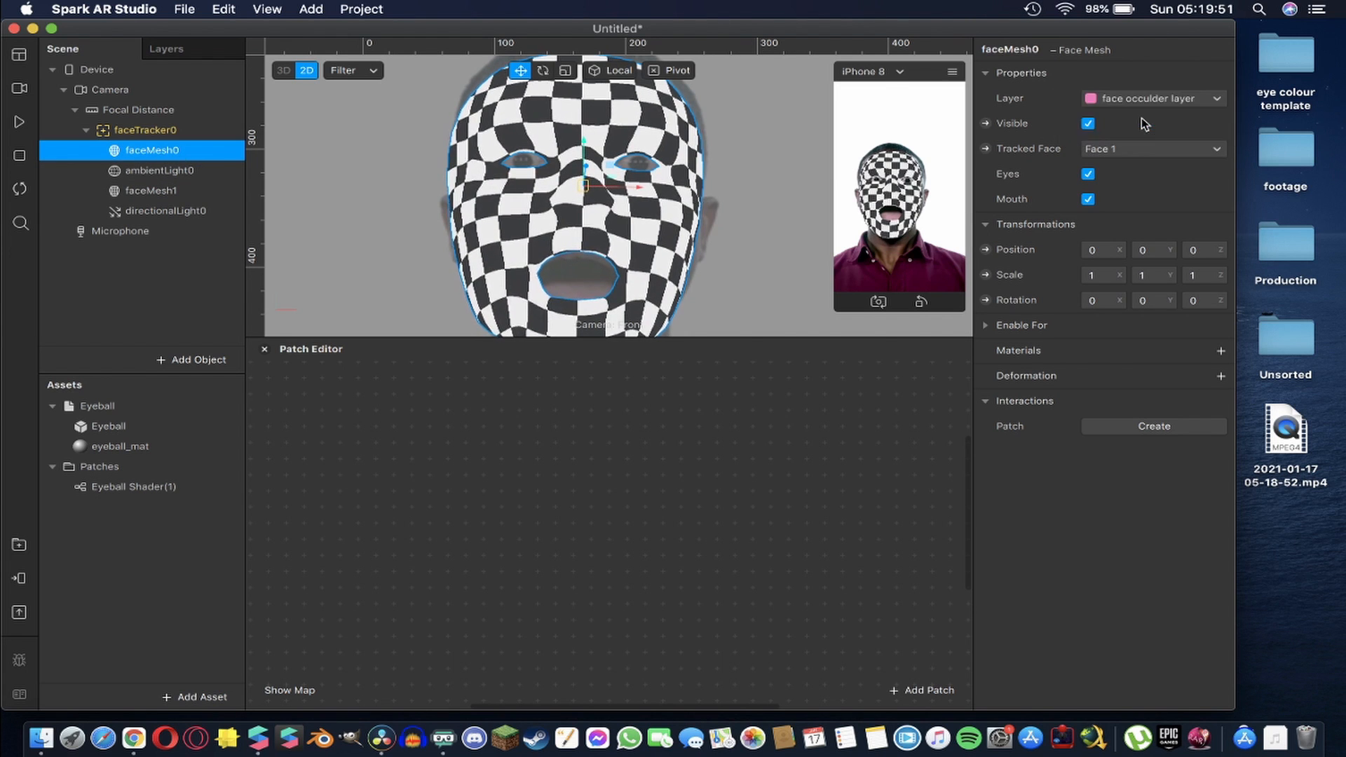
pyautogui.click(144, 190)
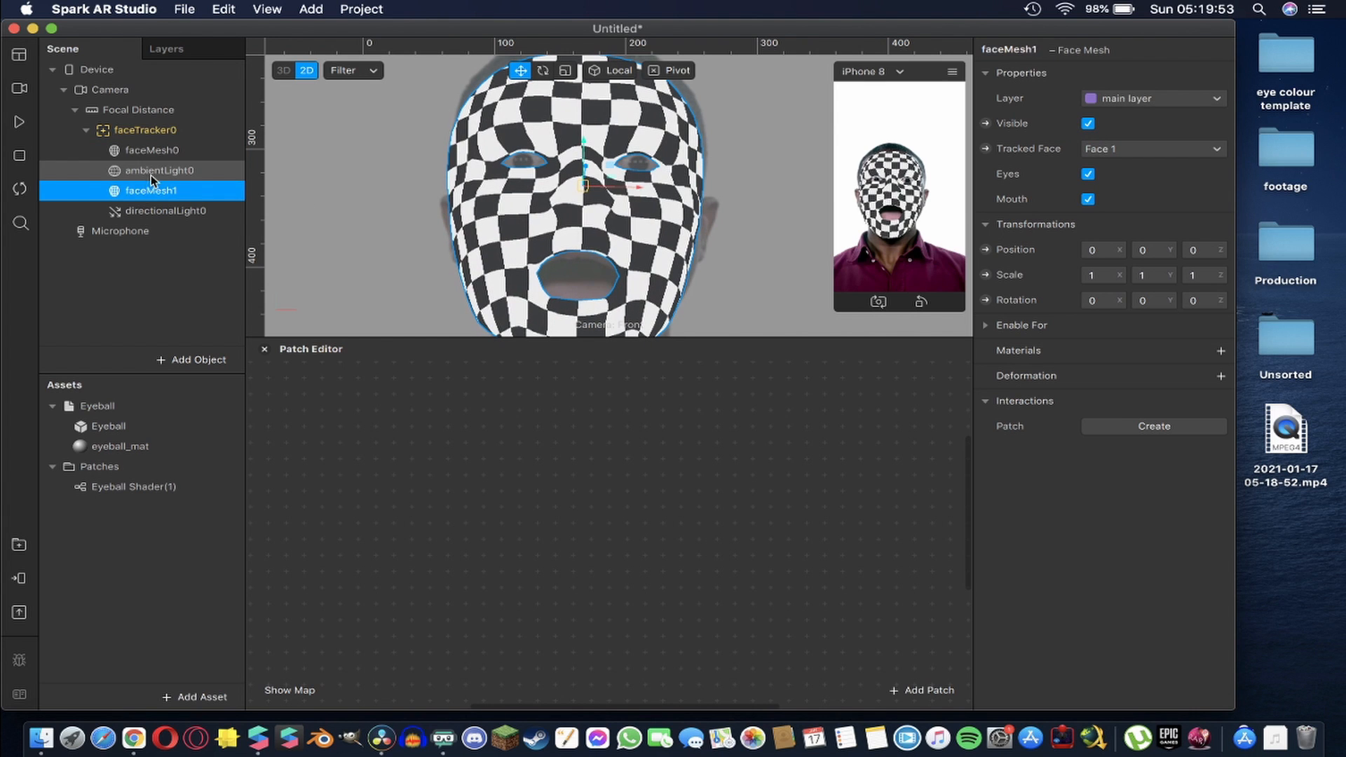
pyautogui.click(150, 172)
pyautogui.click(155, 209)
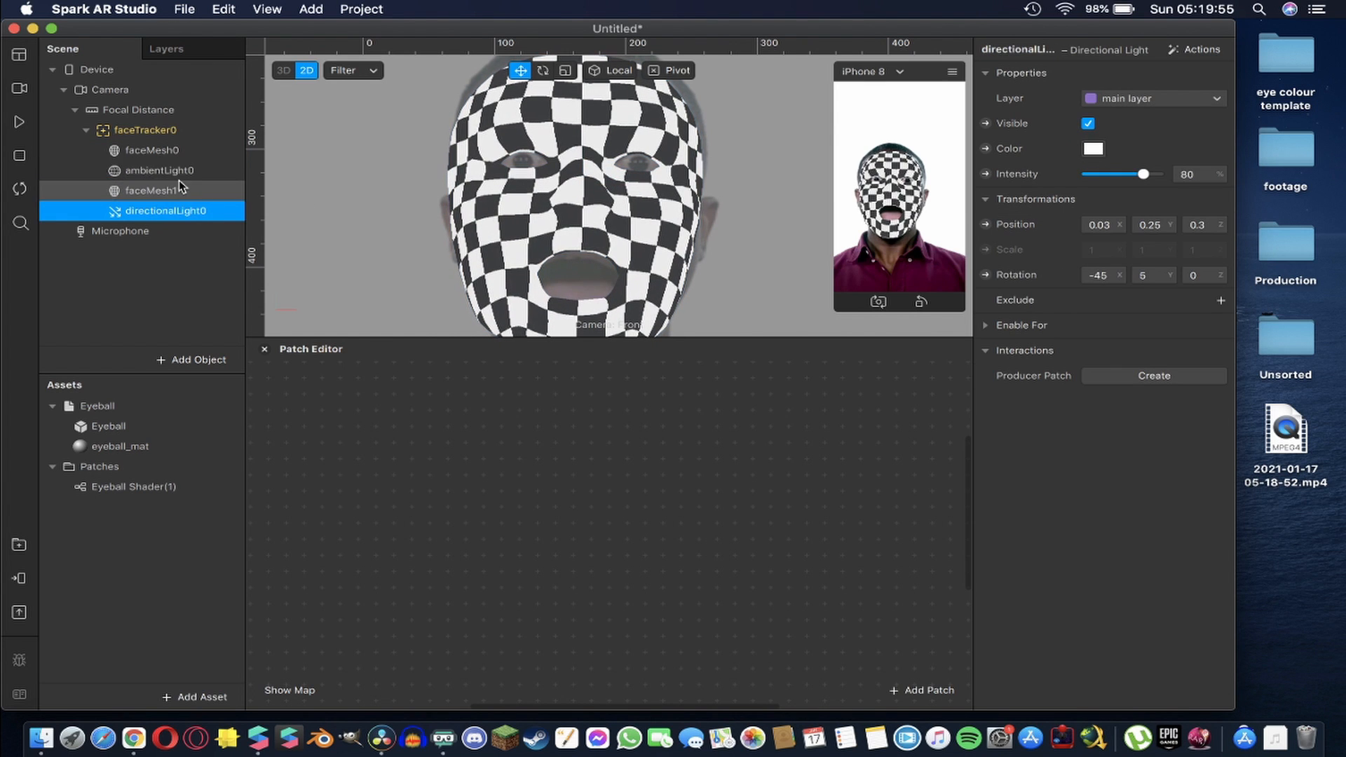
pyautogui.click(140, 174)
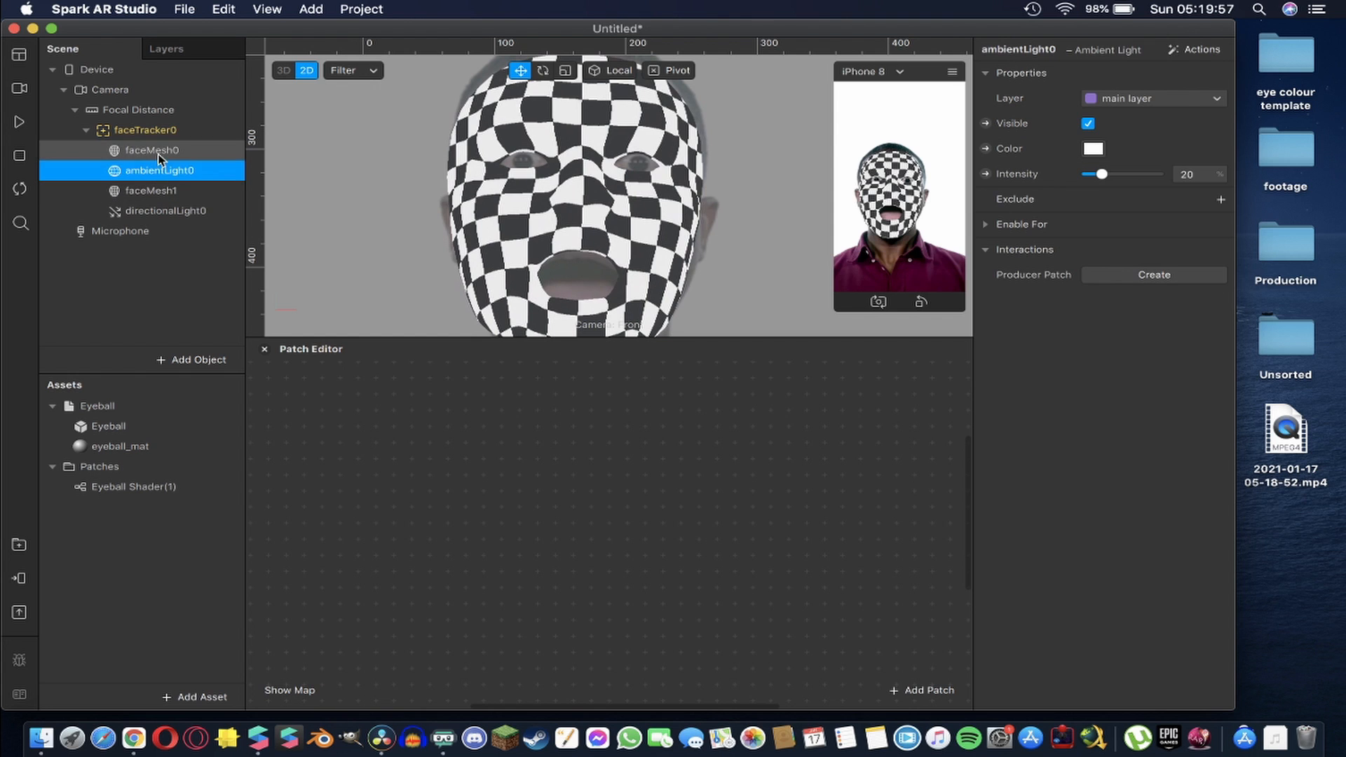
# Rename faceMesh0 as "face mesh occluder"
pyautogui.click(132, 153)
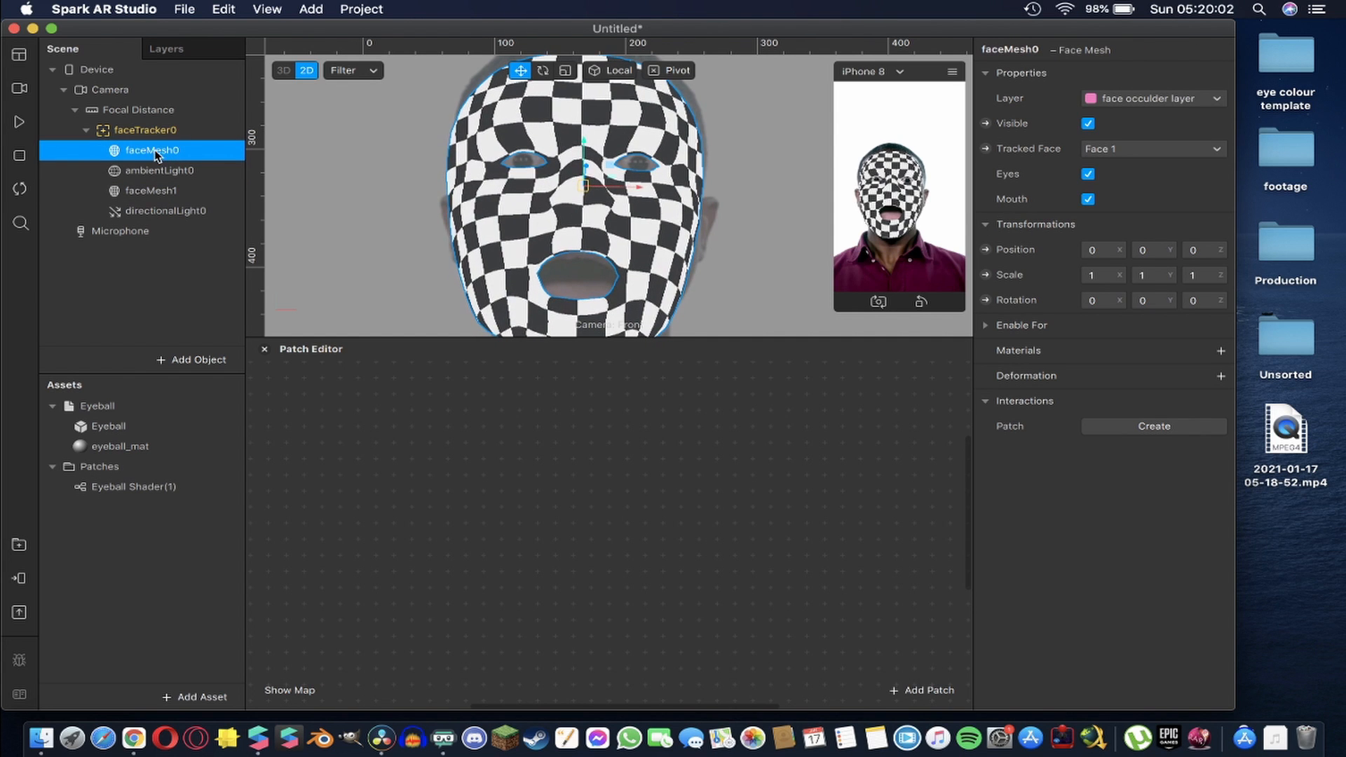
pyautogui.keyDown('super'); pyautogui.click(161, 154); pyautogui.keyUp('super')
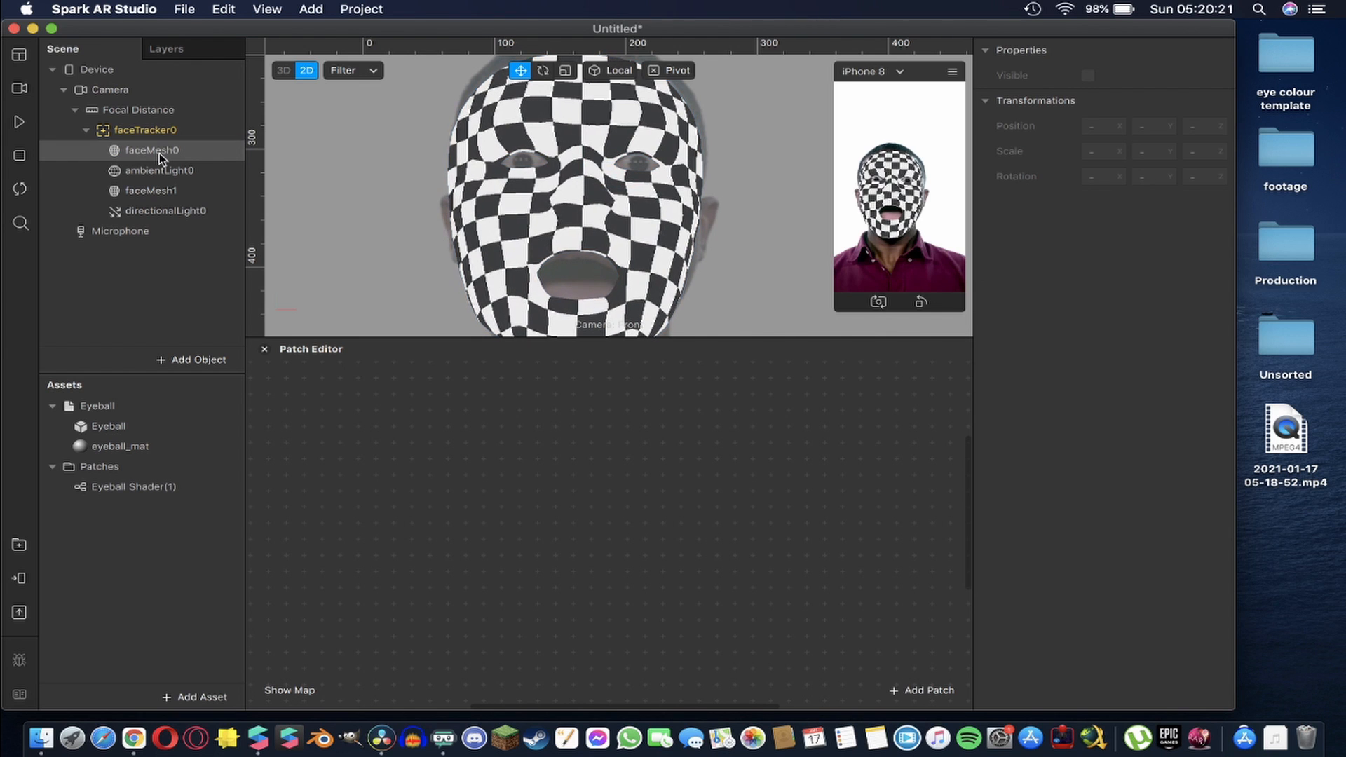
pyautogui.doubleClick(158, 153)
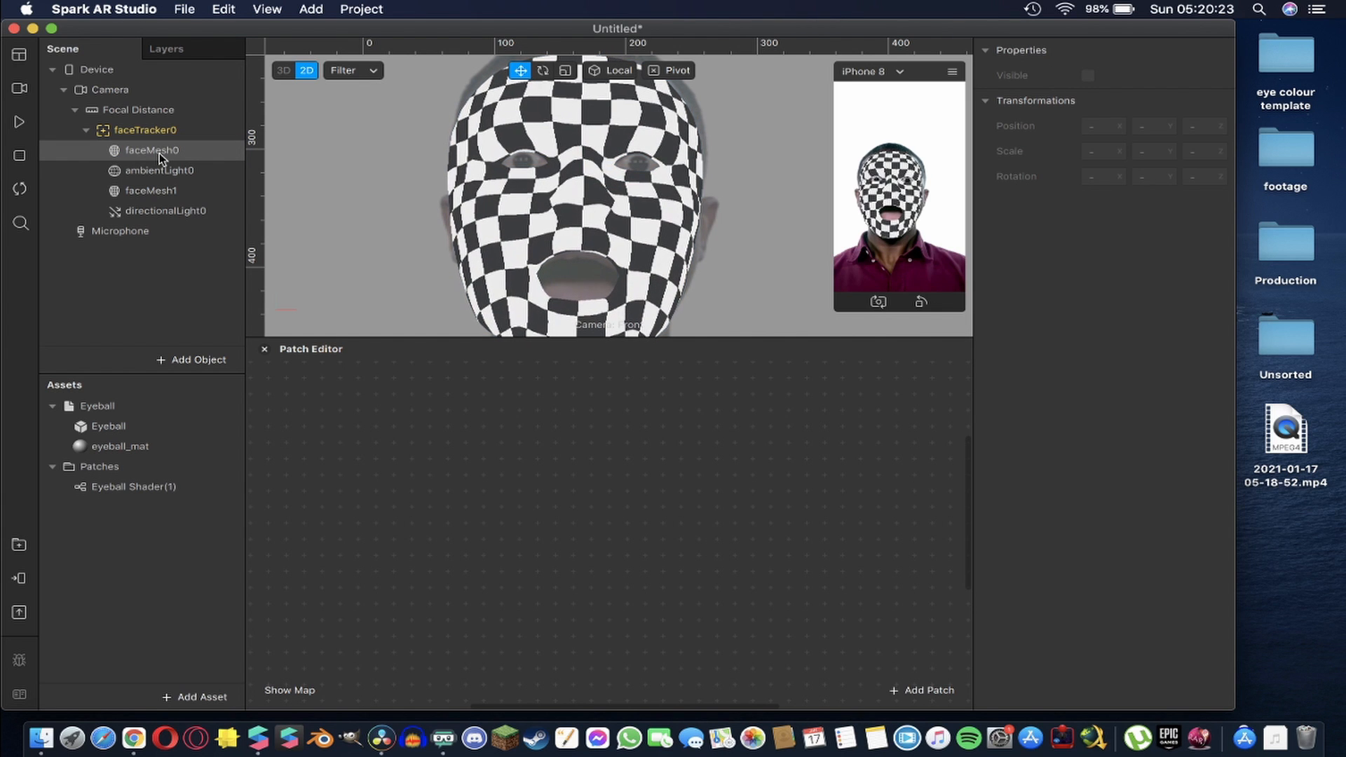
pyautogui.write('face mesh oc')
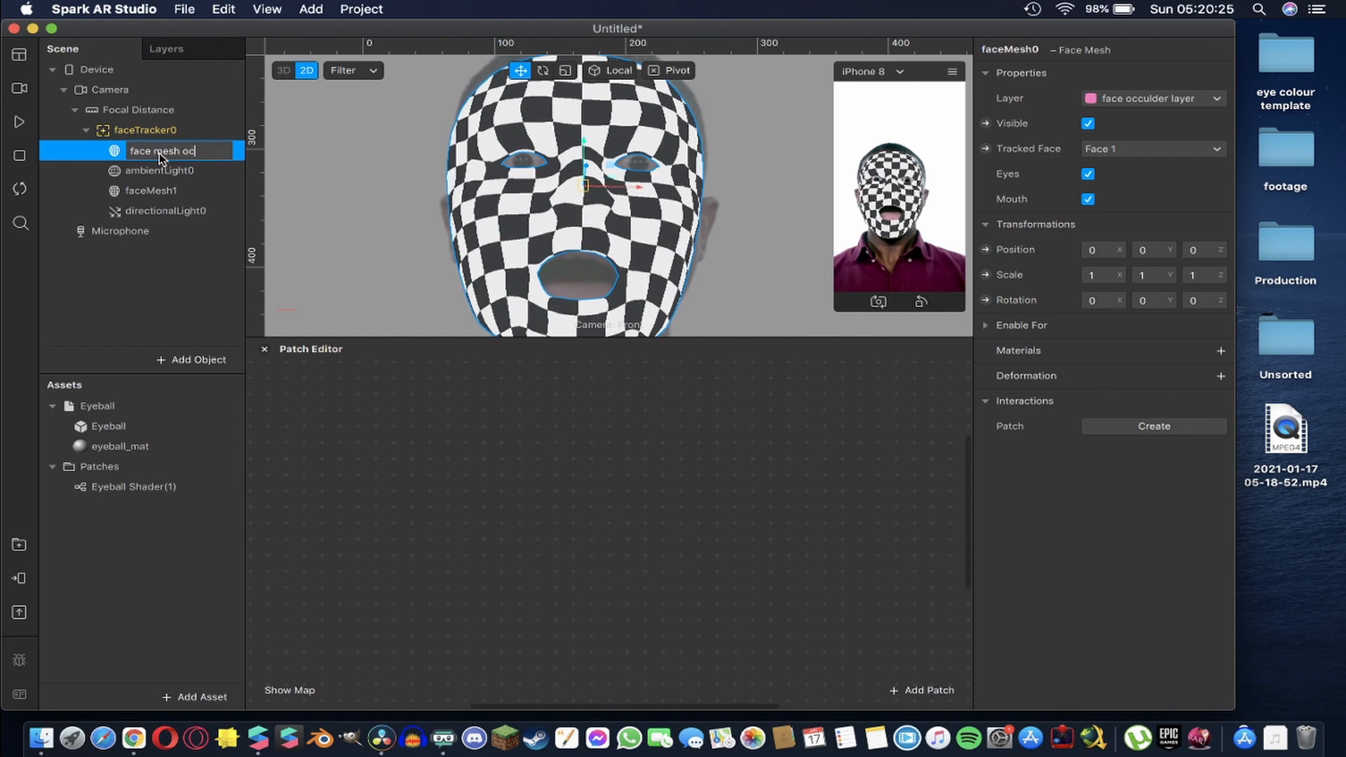
pyautogui.write('cluder')
pyautogui.press('Return')
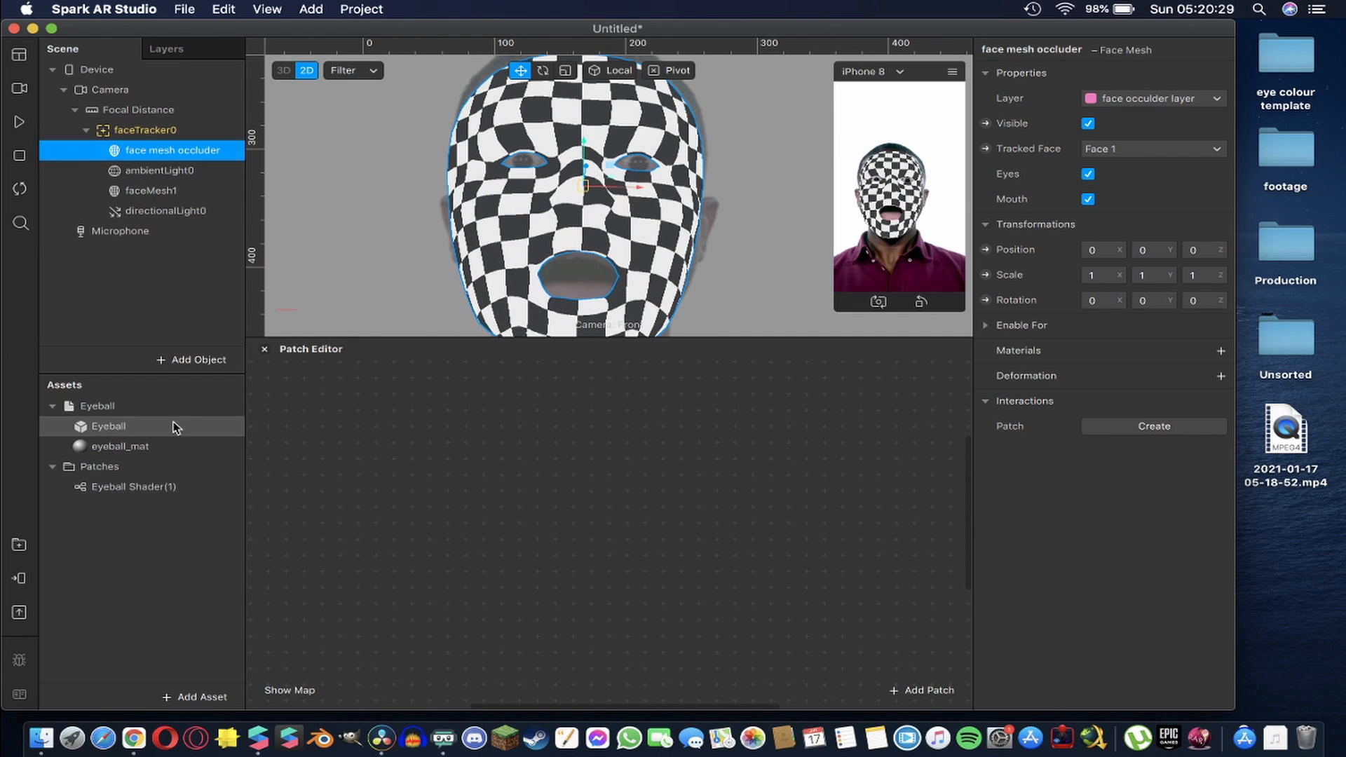
# Rename faceMesh1 as "face mesh retouch"
pyautogui.click(152, 190)
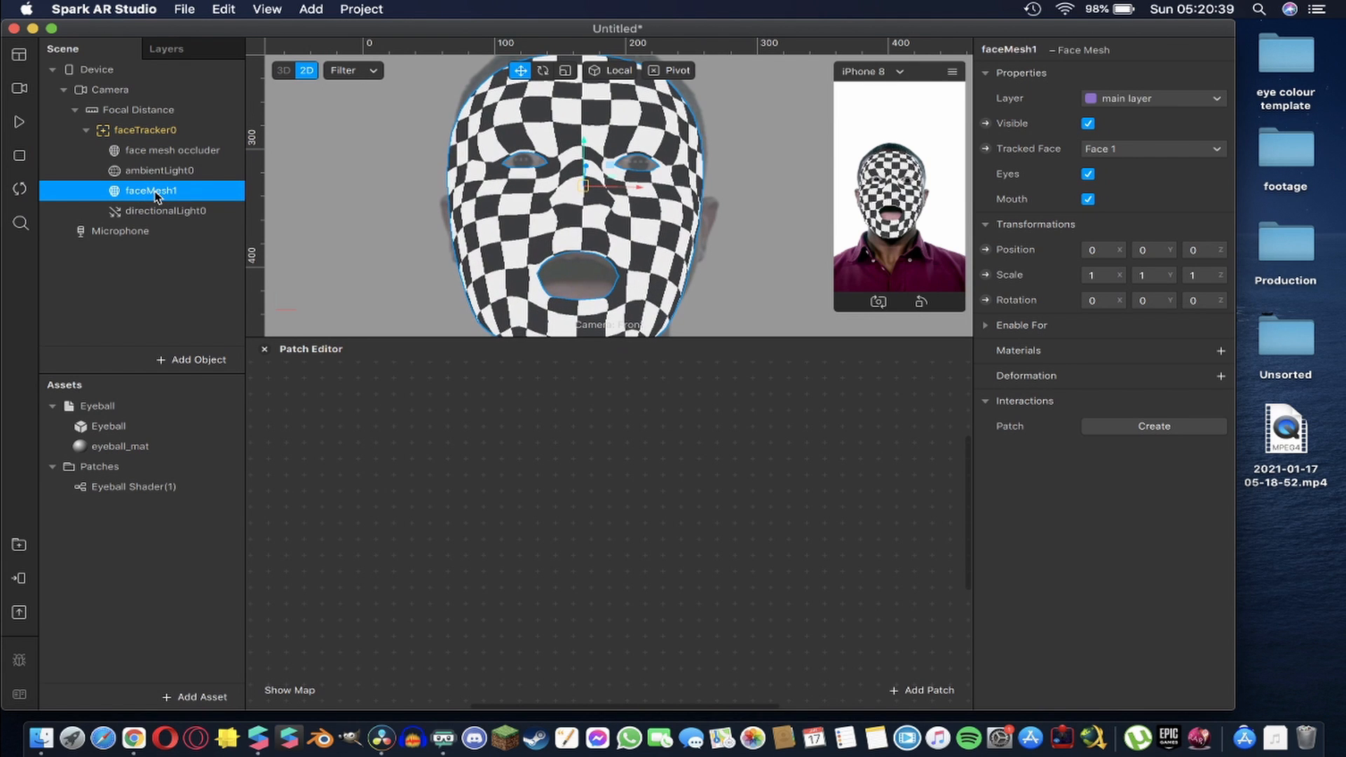
pyautogui.doubleClick(166, 197)
pyautogui.write('fa')
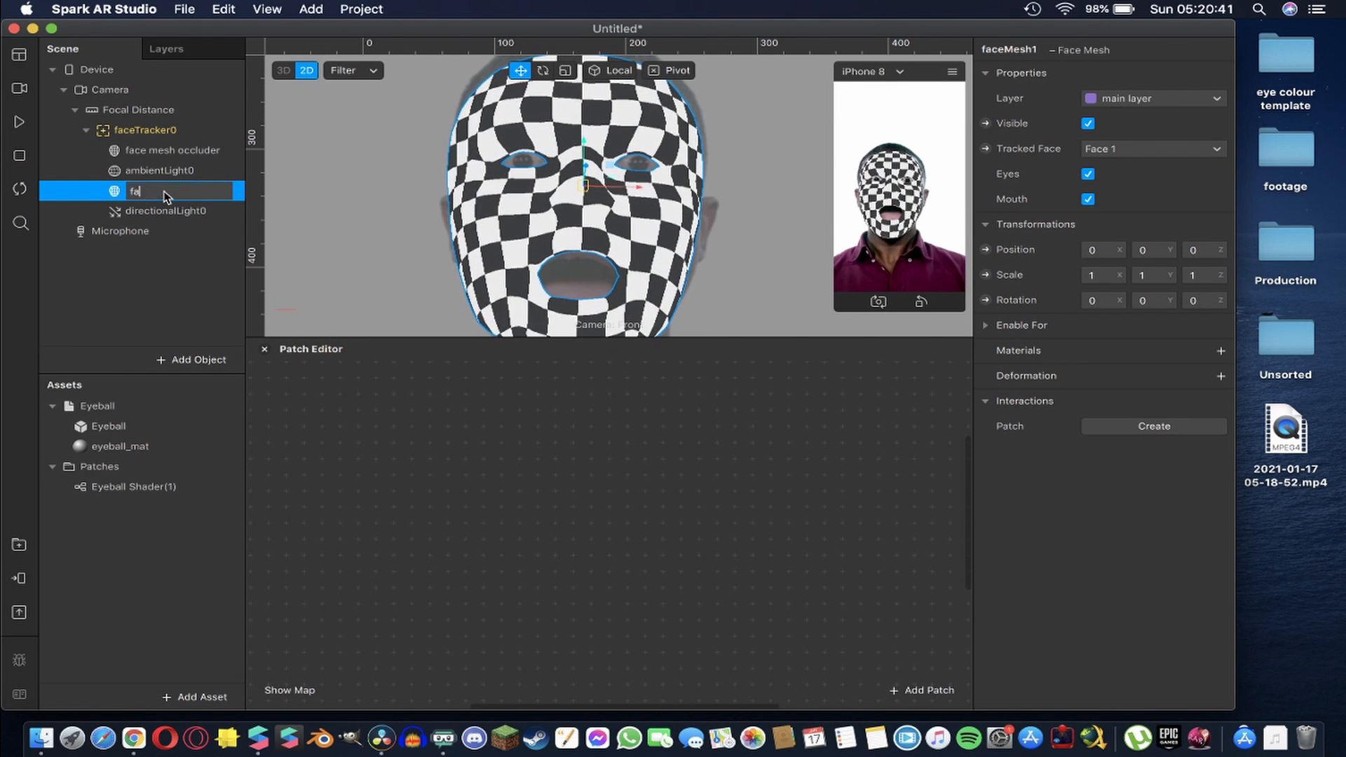
pyautogui.write('ce mesh retouch')
pyautogui.press('Return')
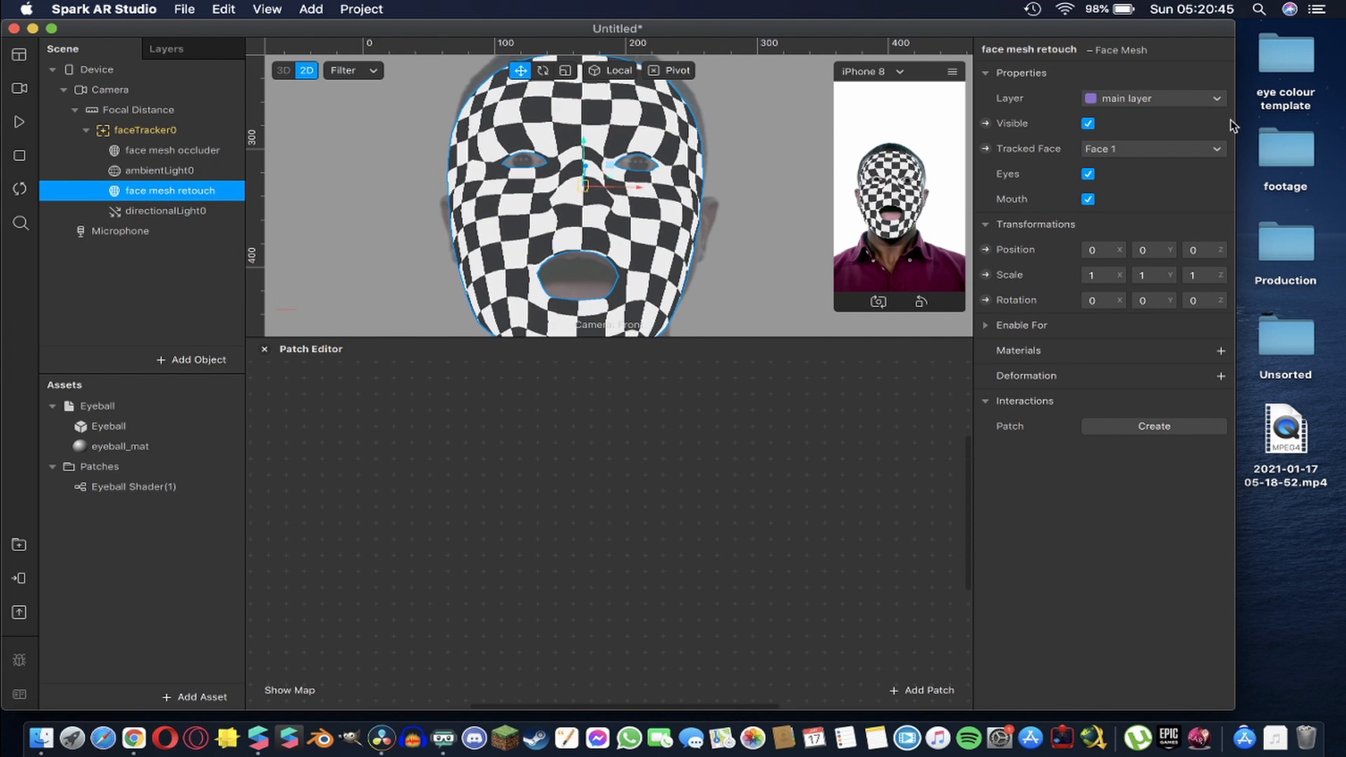
# Move directionalLight0 out of faceTracker0 so it sits directly under Focal Distance, below the tracker
pyautogui.click(160, 150)
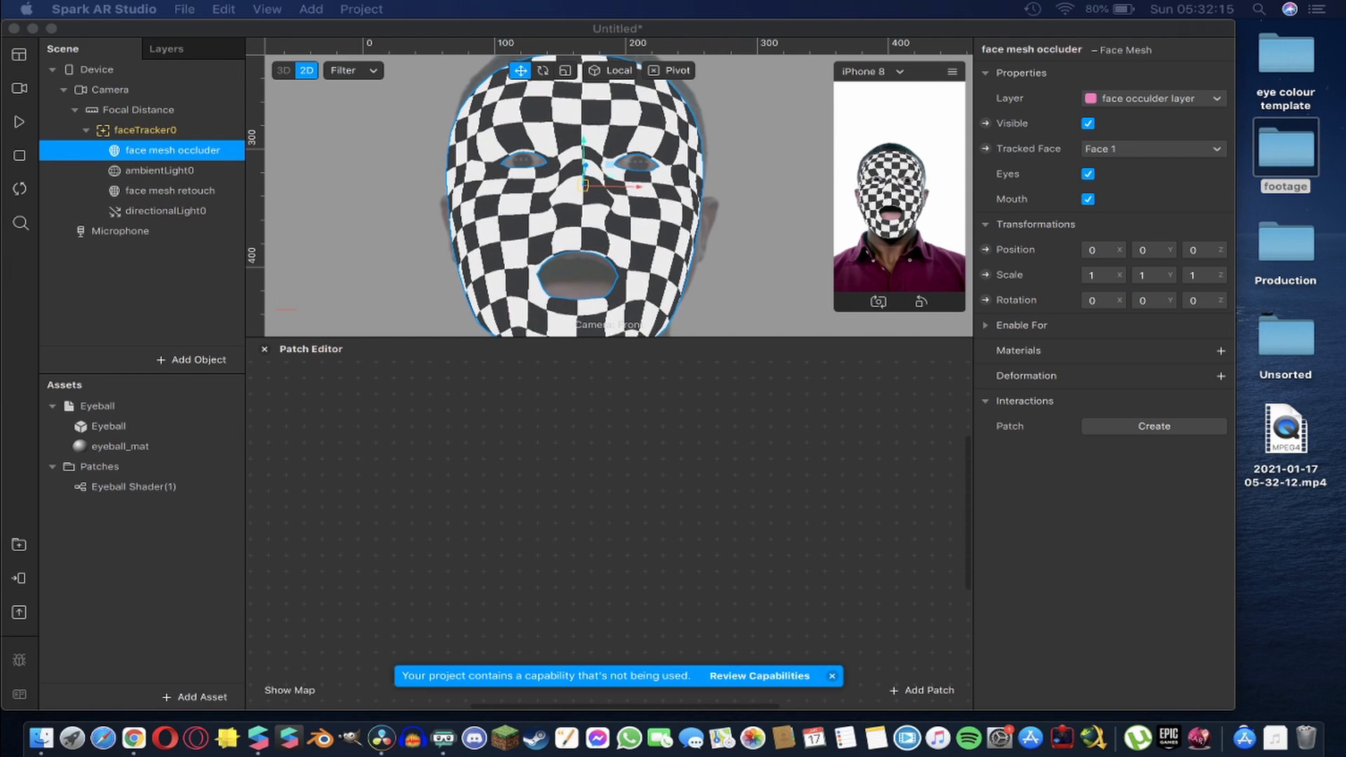
pyautogui.click(132, 213)
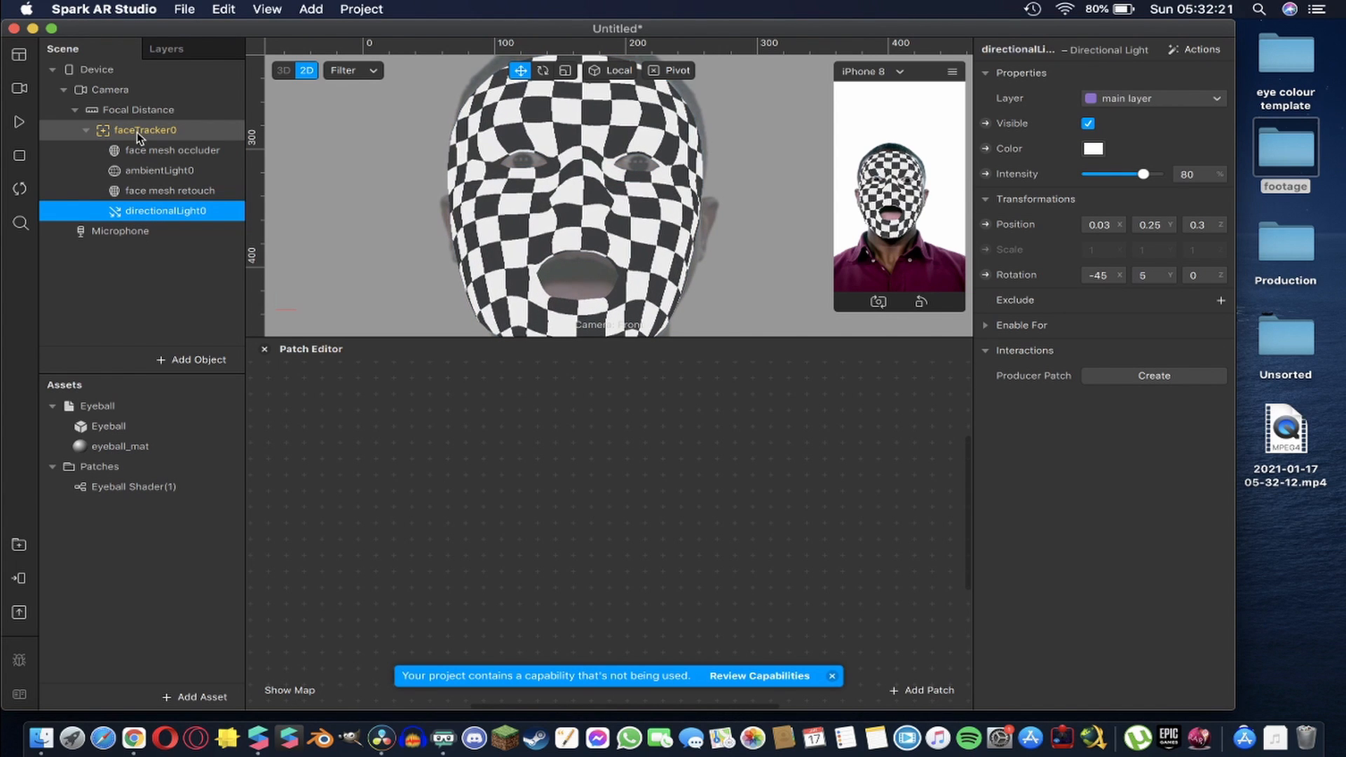
pyautogui.moveTo(159, 211); pyautogui.dragTo(171, 117)
pyautogui.moveTo(168, 124); pyautogui.dragTo(168, 121)
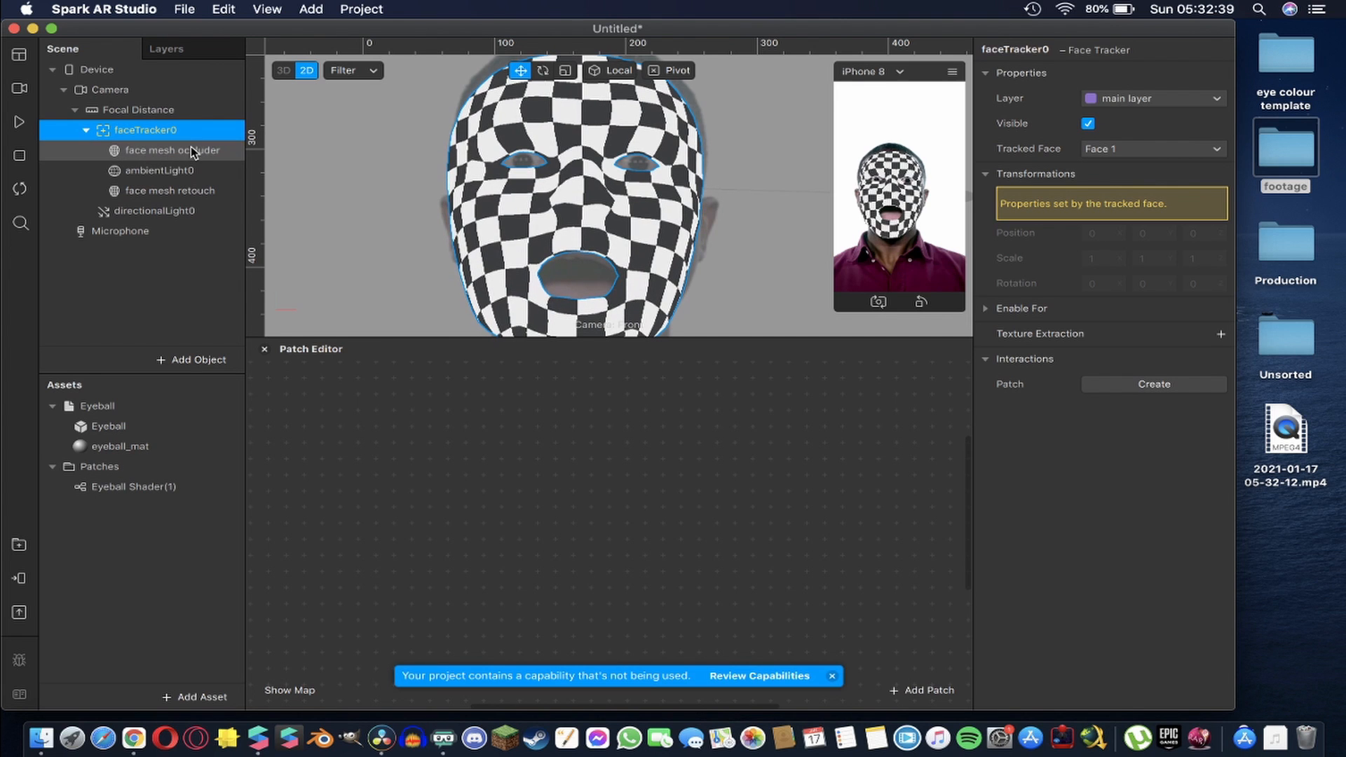
pyautogui.click(115, 212)
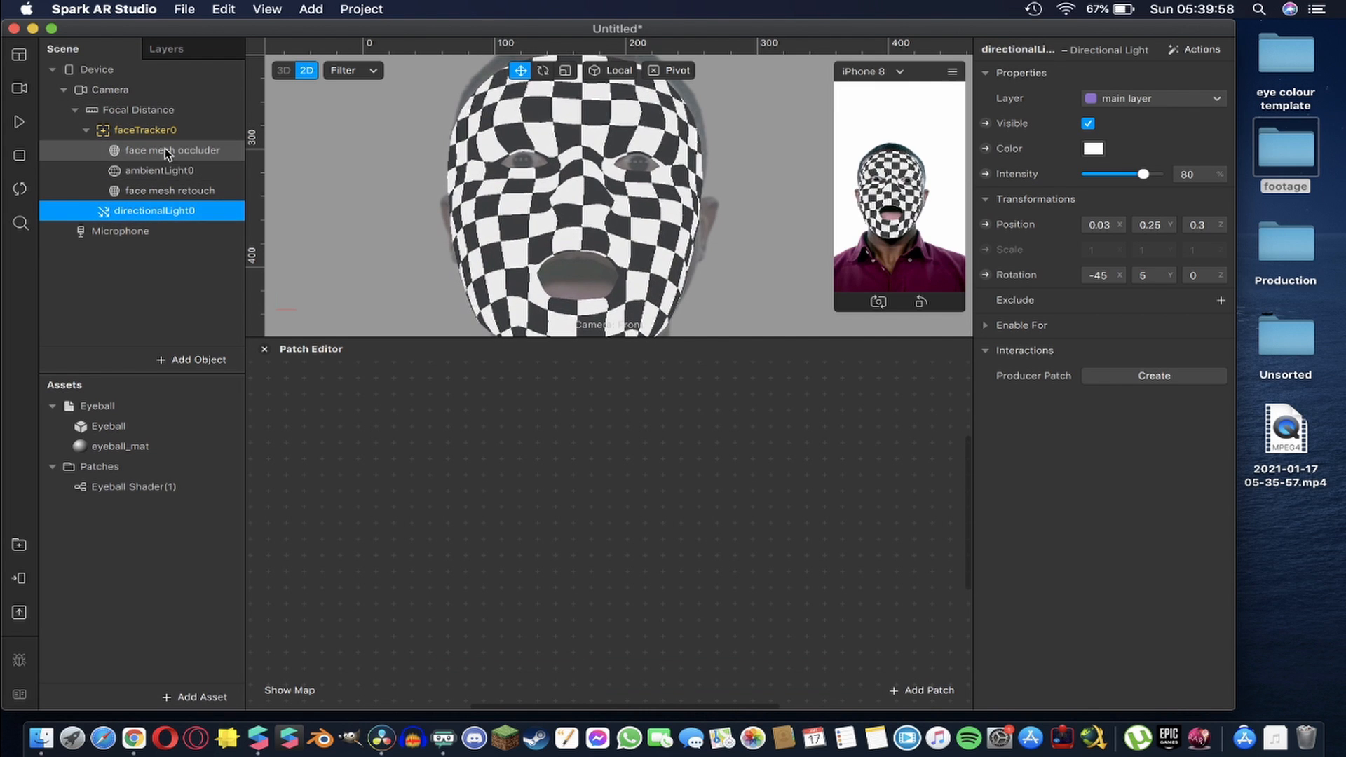
# Create a new material on the face mesh occluder, name it "face mesh occluder" and set its opacity to 0%
pyautogui.click(168, 151)
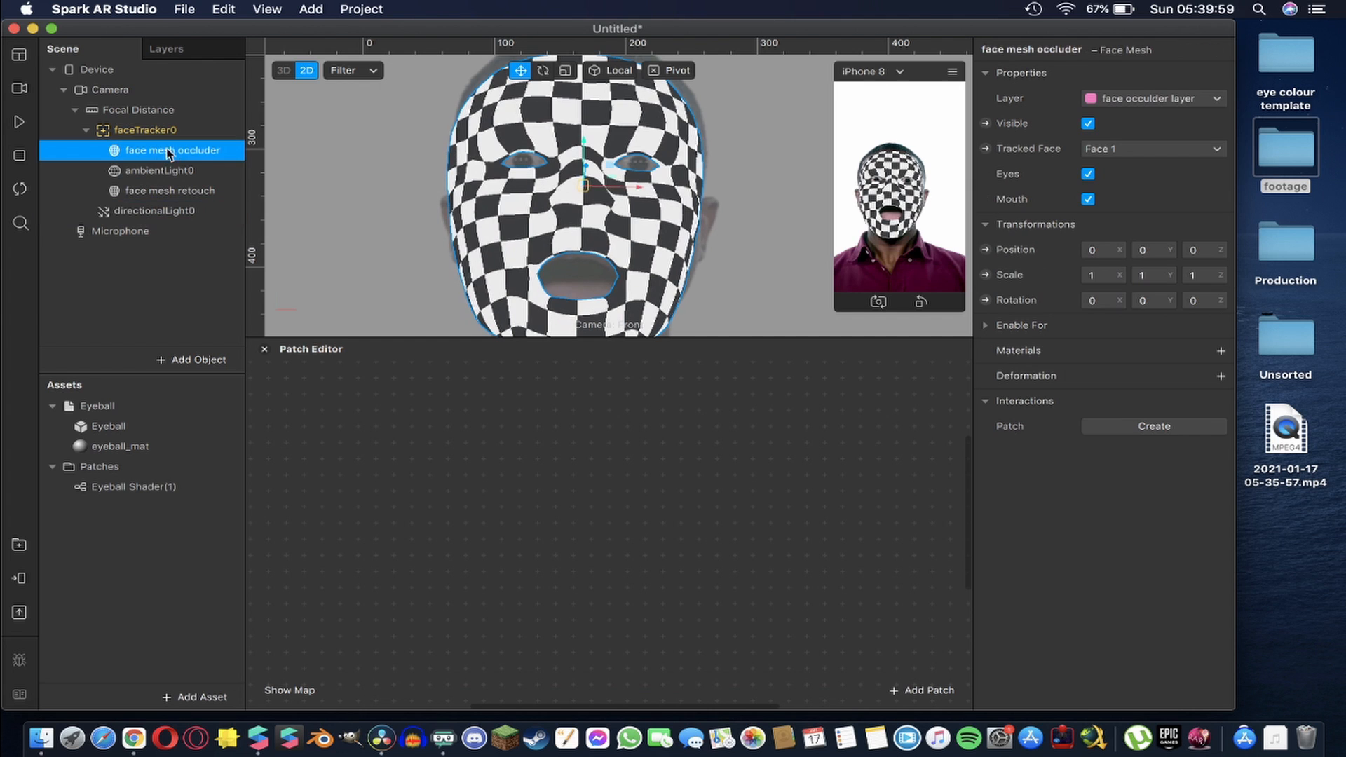
pyautogui.click(1221, 351)
pyautogui.click(1168, 407)
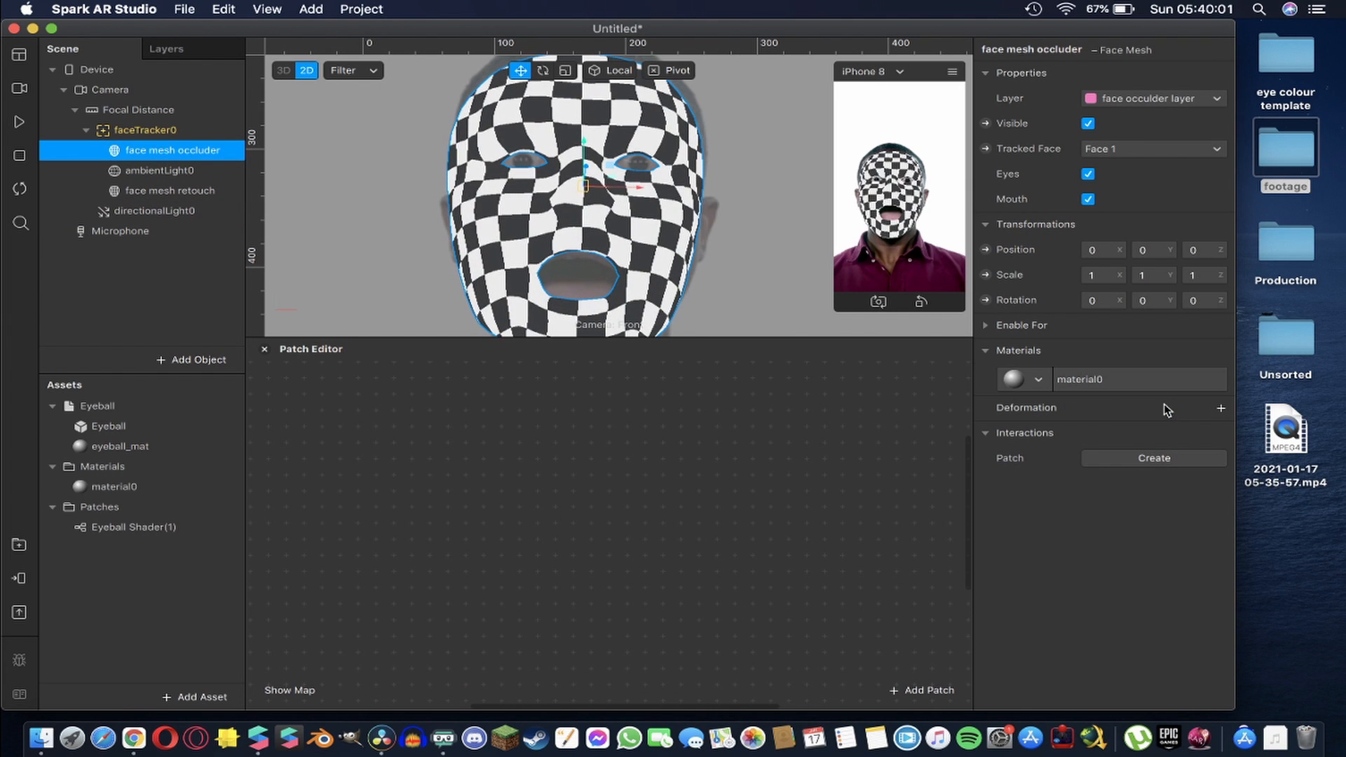
pyautogui.doubleClick(116, 493)
pyautogui.write('face mesh o')
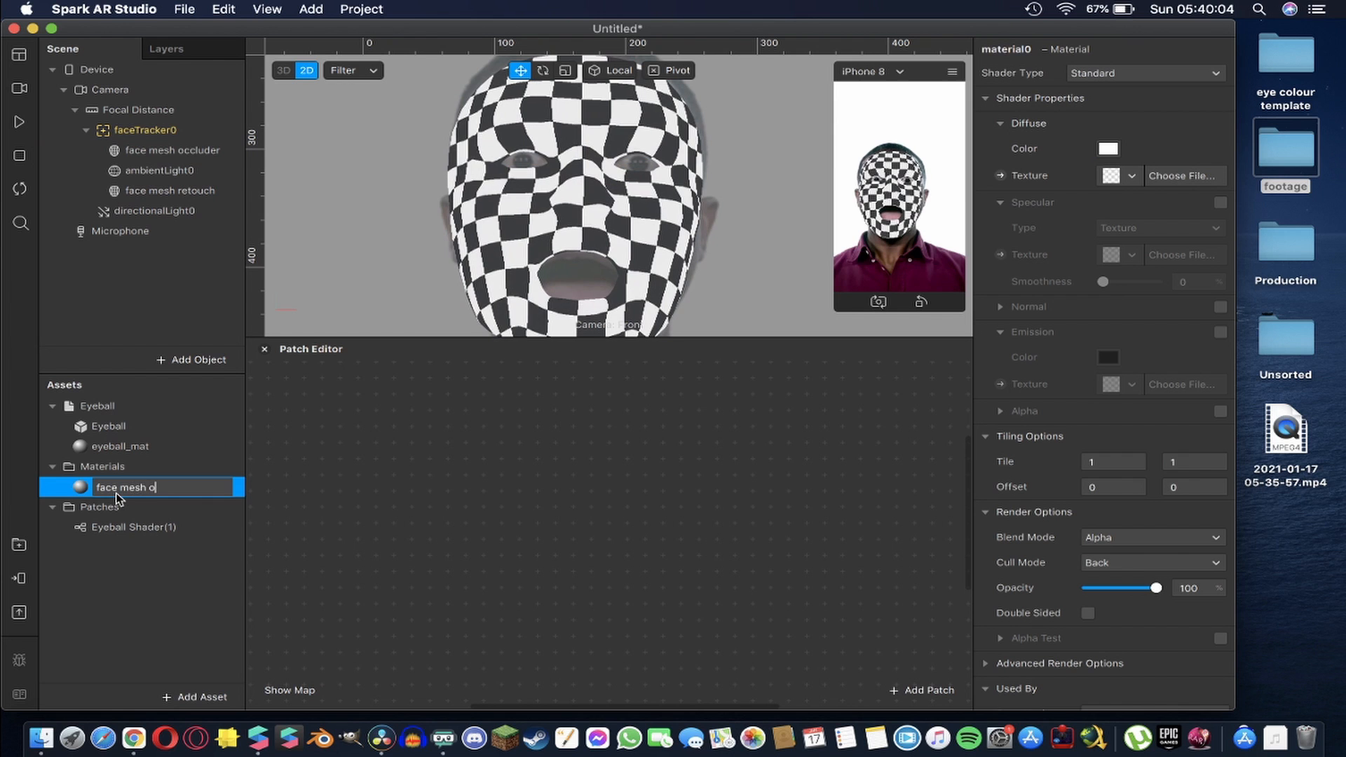
pyautogui.write('ccluder')
pyautogui.press('Return')
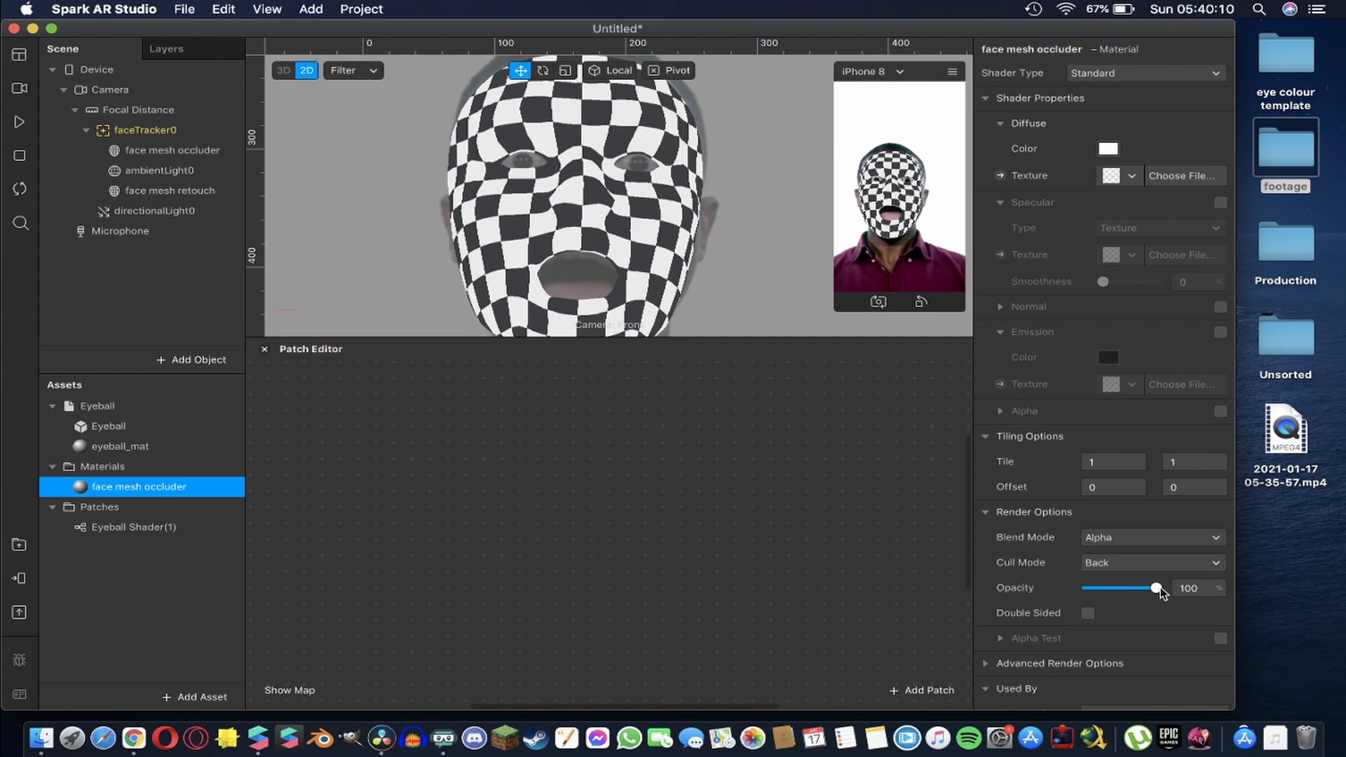
pyautogui.moveTo(1159, 590); pyautogui.dragTo(1074, 597)
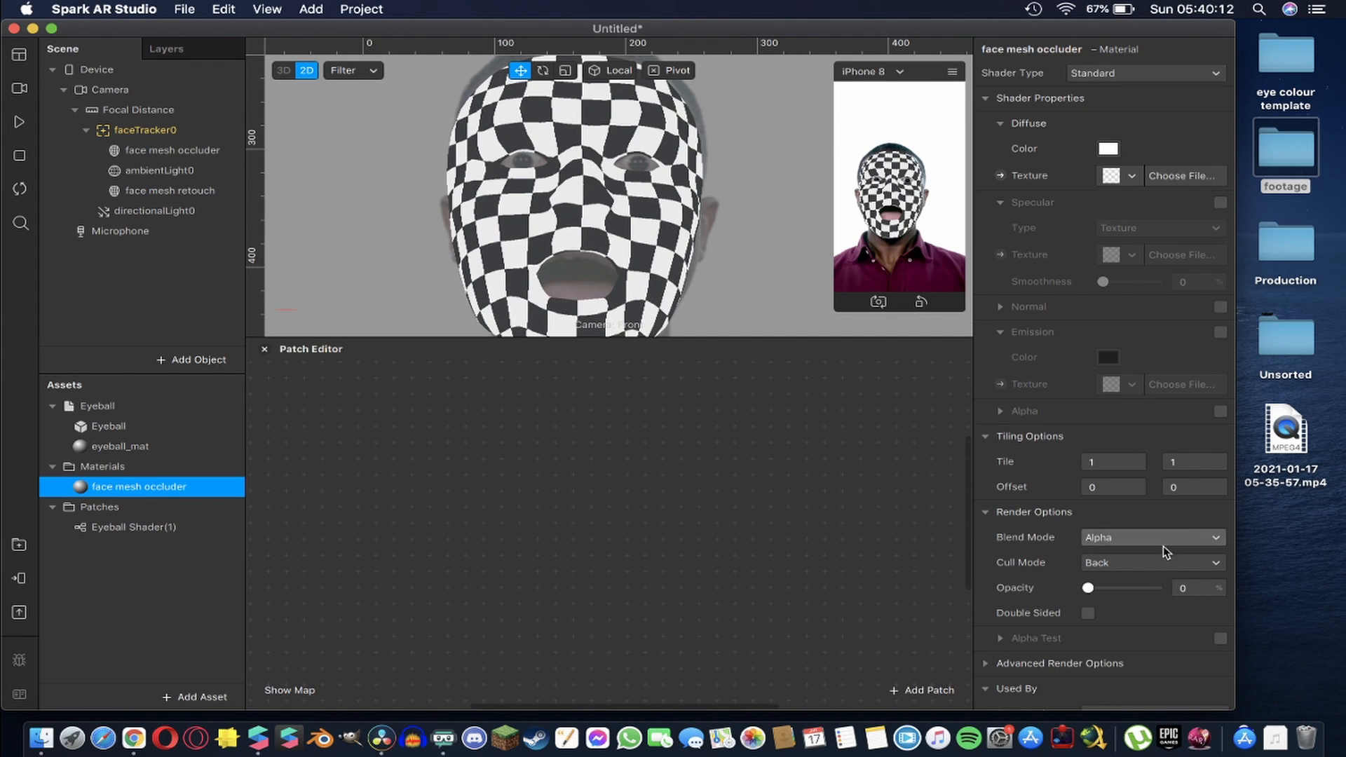
# Create a new material on the face mesh retouch object and name it "face mesh retouch"
pyautogui.click(198, 190)
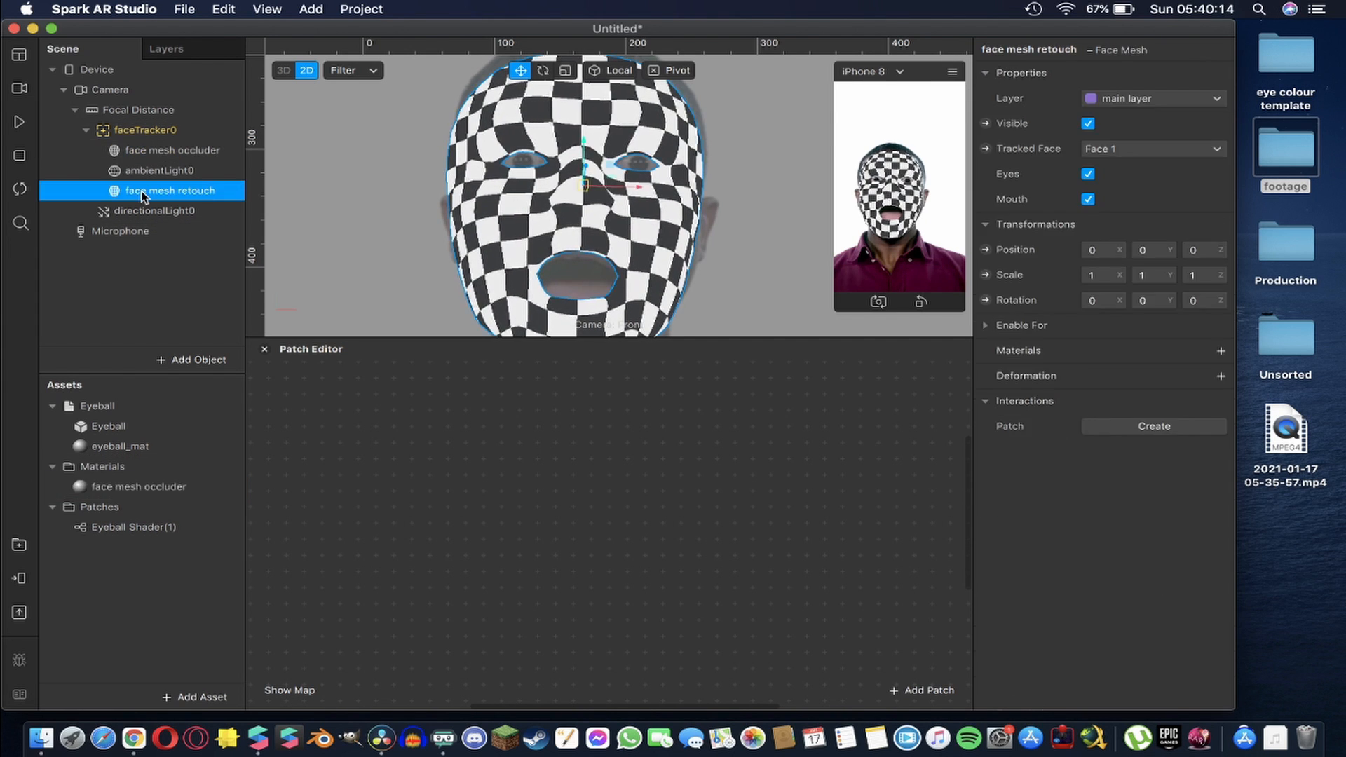
pyautogui.click(1220, 351)
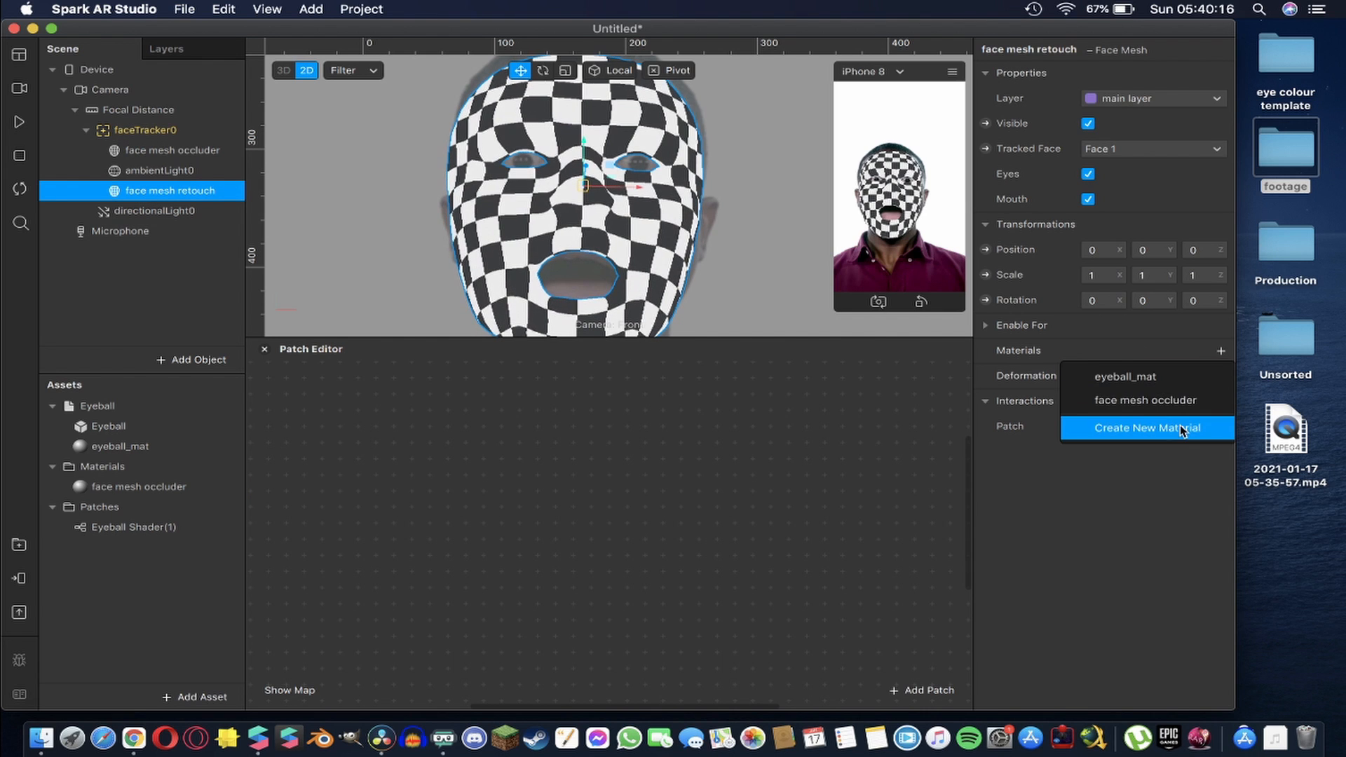
pyautogui.click(1181, 430)
pyautogui.doubleClick(114, 507)
pyautogui.write('face')
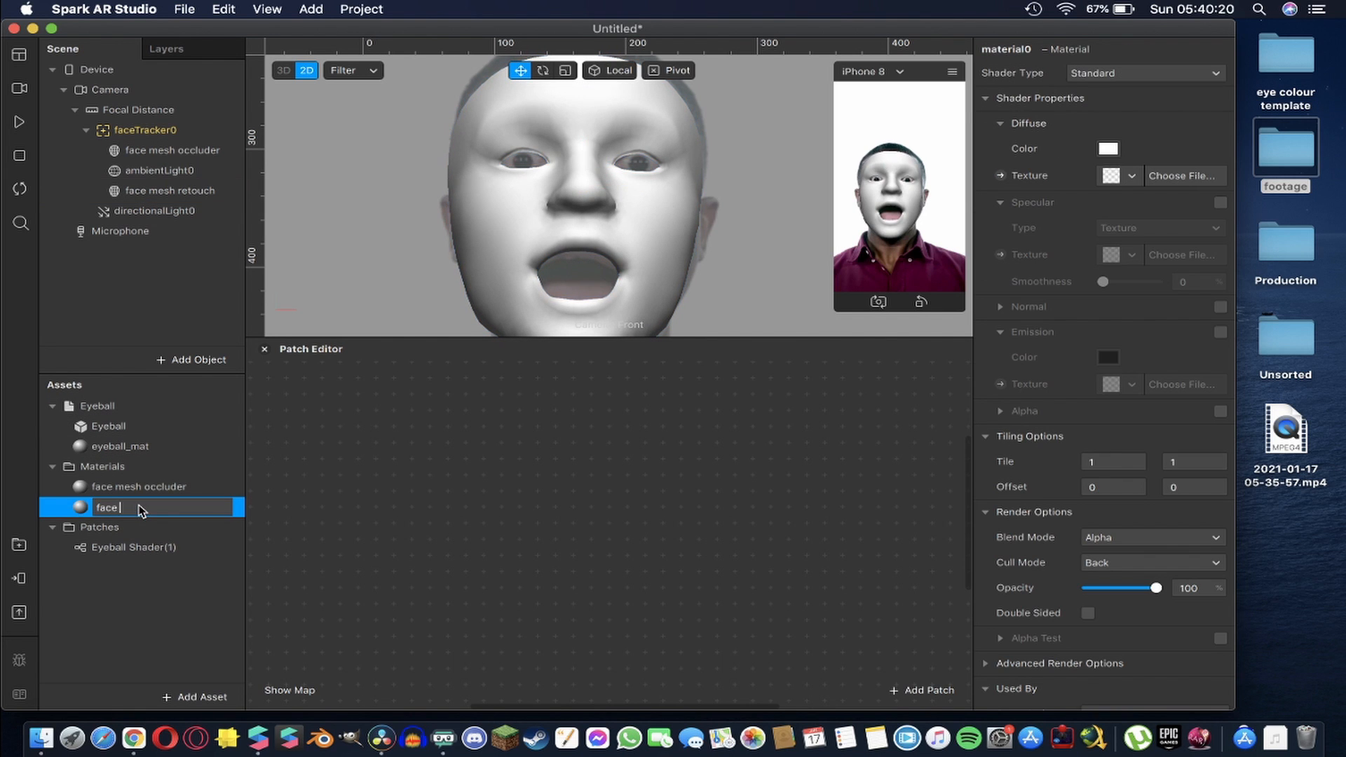
pyautogui.write(' mesh retouch')
pyautogui.press('Return')
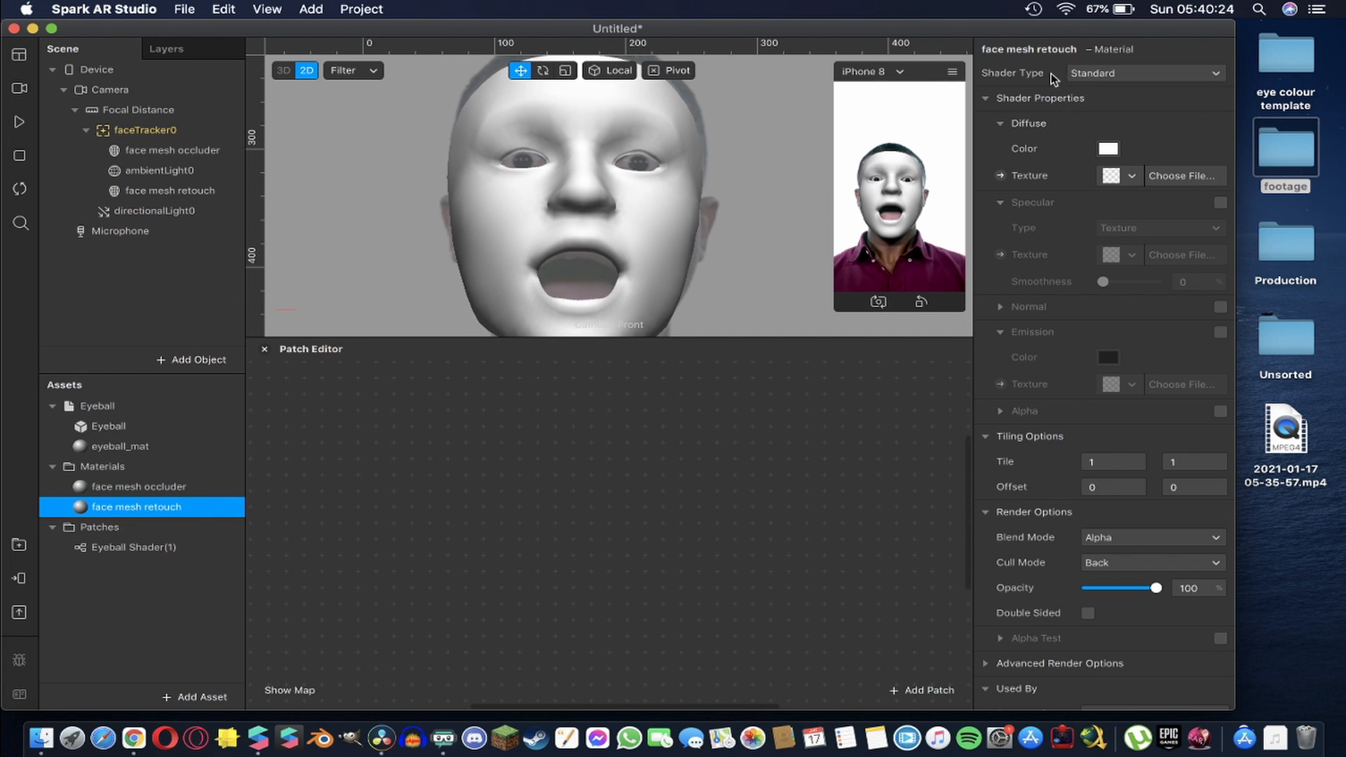
# Change the face mesh retouch material's shader type to Retouching with skin smoothing at 25%
pyautogui.click(1108, 73)
pyautogui.click(1094, 178)
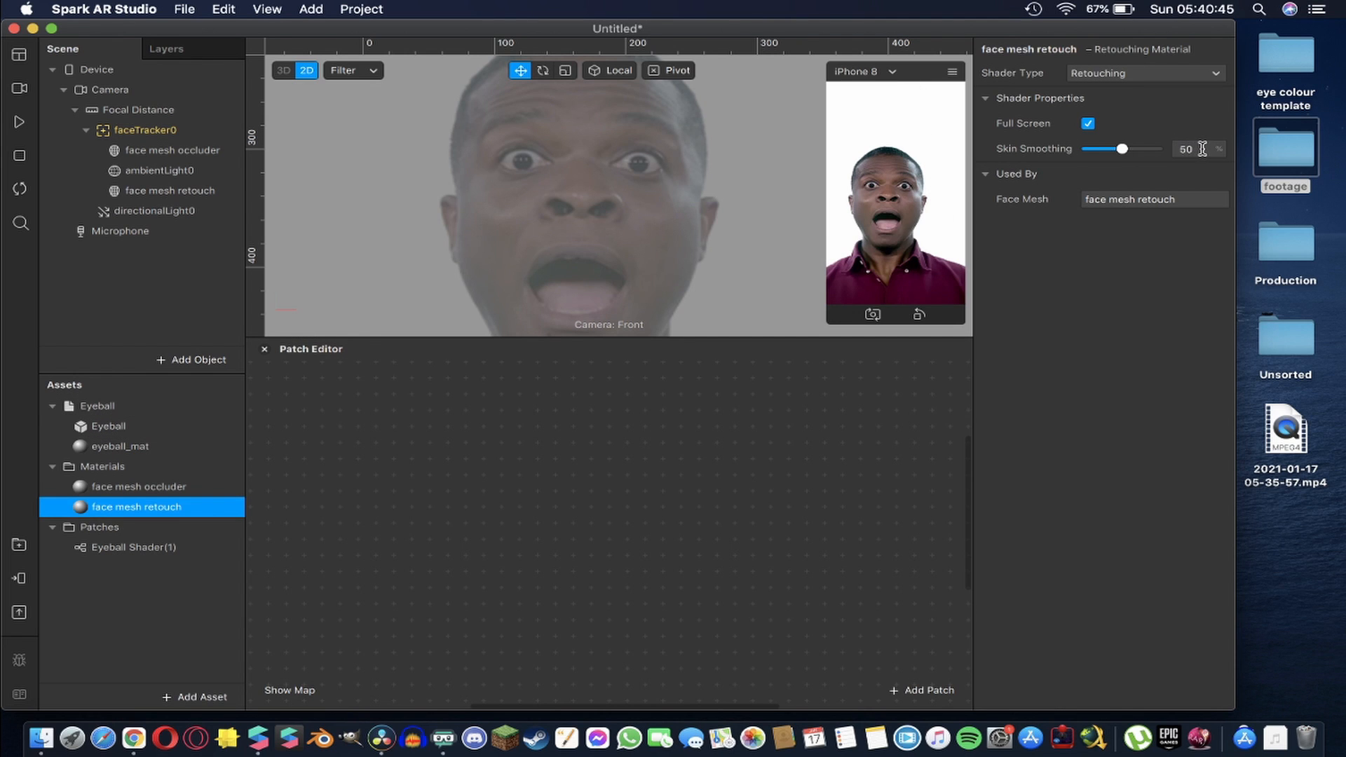
pyautogui.click(1202, 149)
pyautogui.press('Return')
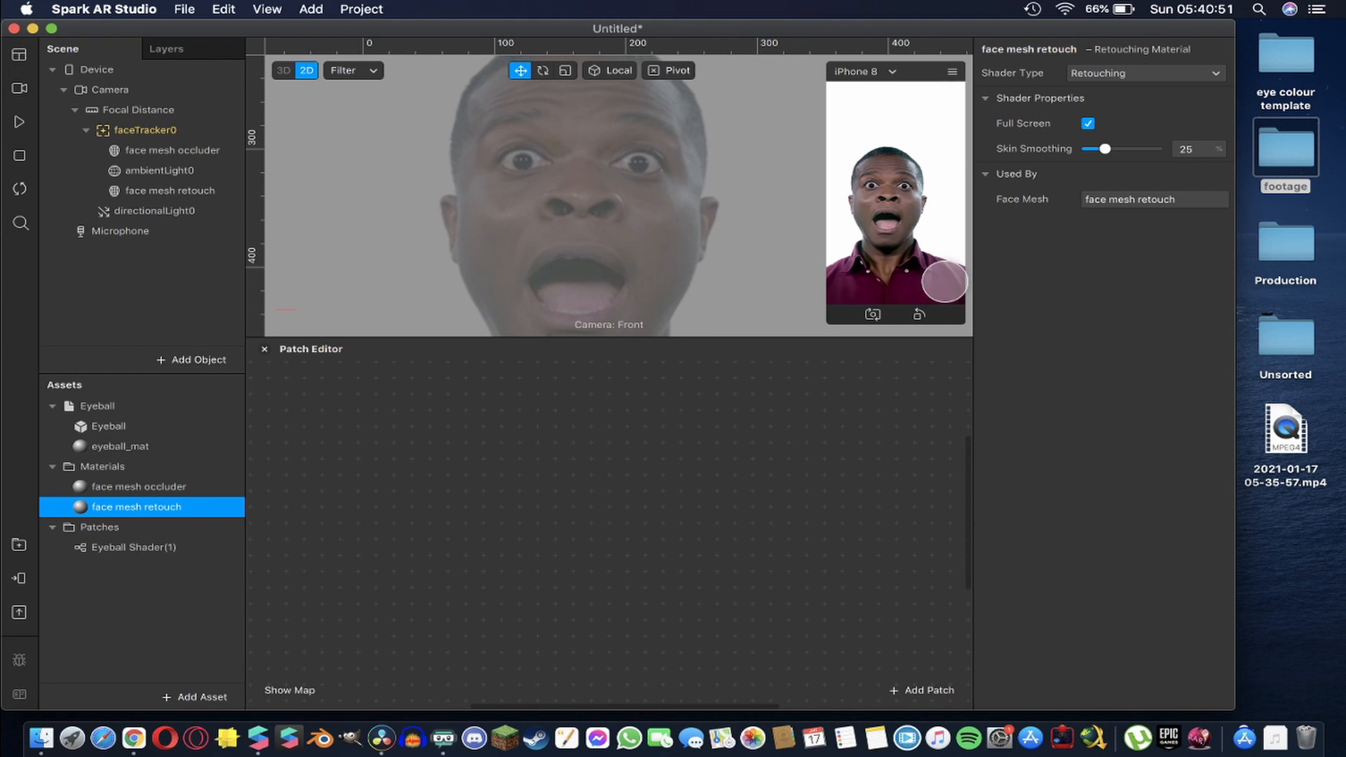
# Enlarge the preview to compare skin smoothing strengths, set smoothing back to 25% and shrink the preview again
pyautogui.moveTo(832, 322); pyautogui.dragTo(586, 707)
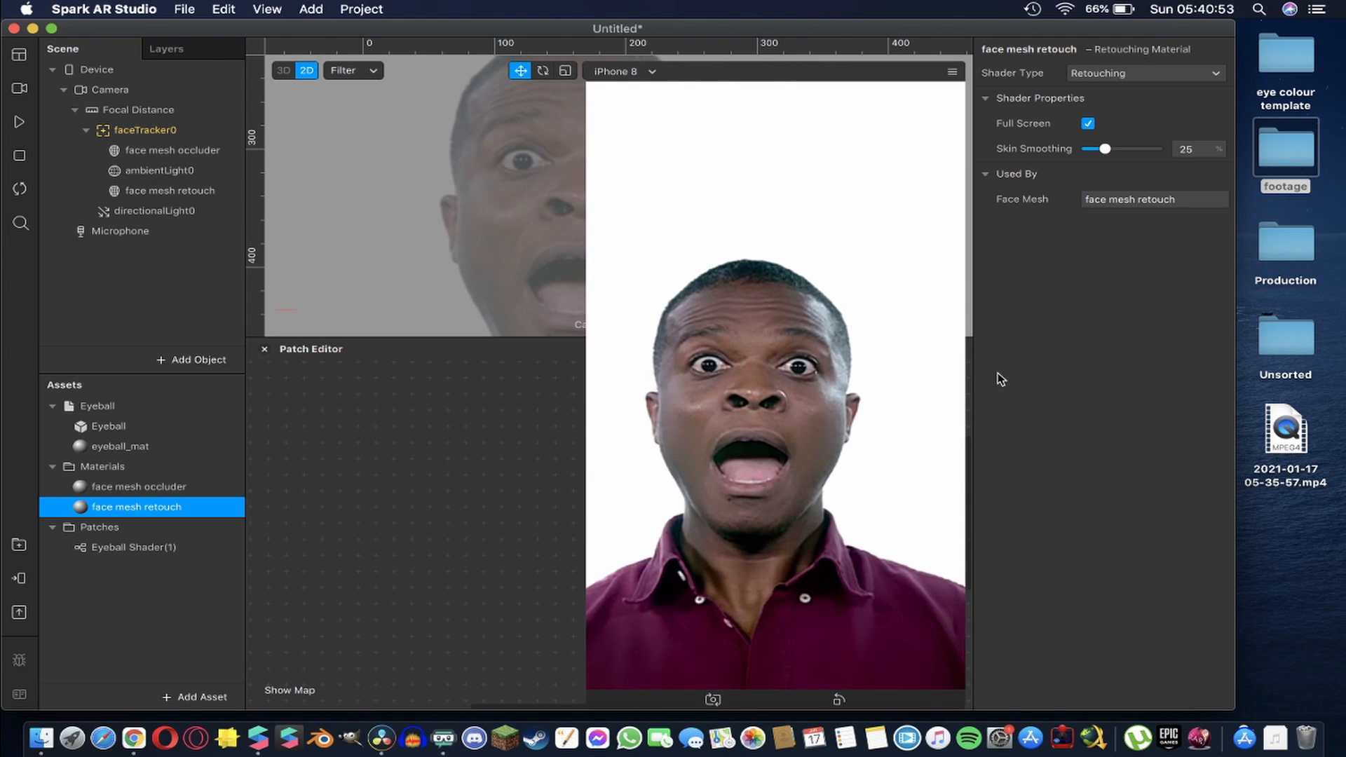
pyautogui.moveTo(1105, 148)
pyautogui.mouseDown()
pyautogui.moveTo(1166, 149)
pyautogui.moveTo(1129, 145)
pyautogui.mouseUp()
pyautogui.moveTo(1153, 149); pyautogui.dragTo(1107, 155)
pyautogui.click(1205, 149)
pyautogui.press('Return')
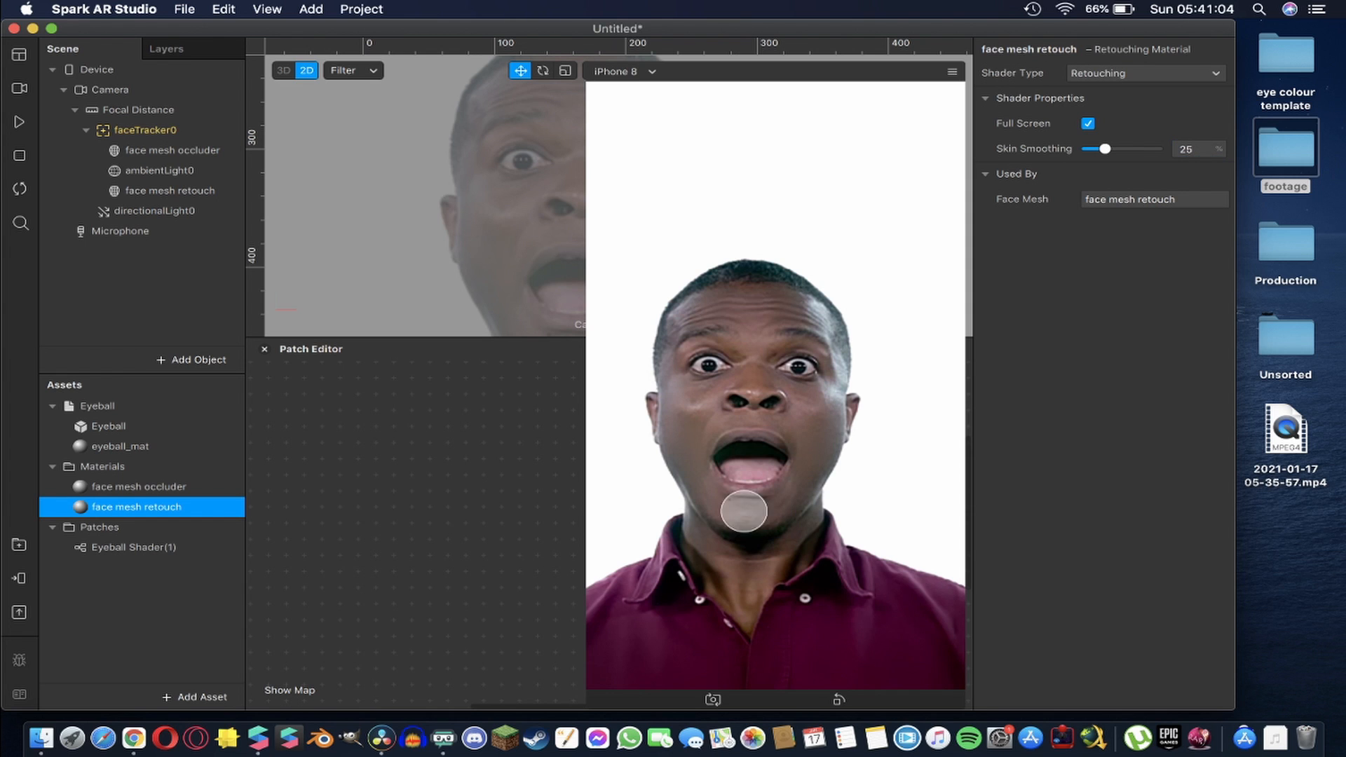
pyautogui.moveTo(589, 699); pyautogui.dragTo(814, 375)
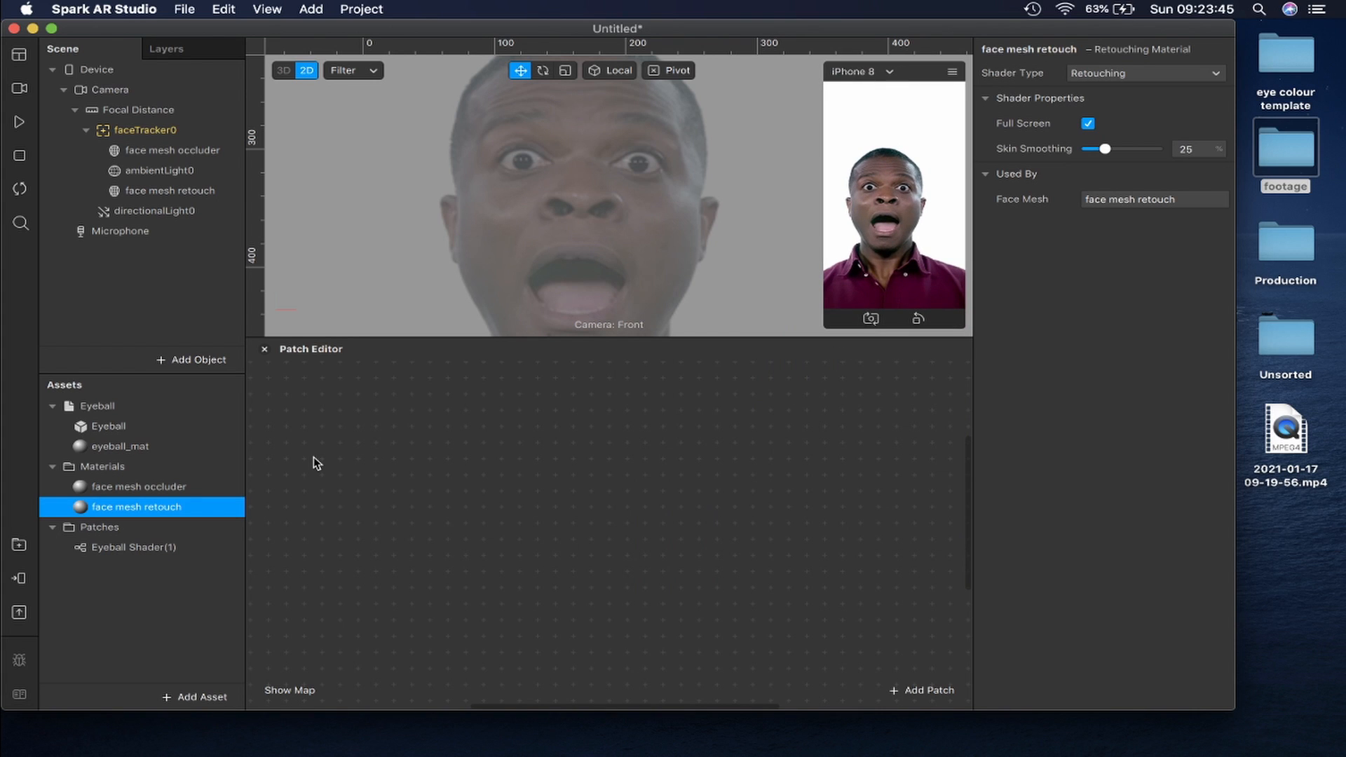
# Place the Eyeball asset in faceTracker0 between ambientLight0 and face mesh retouch, and duplicate it
pyautogui.click(90, 405)
pyautogui.moveTo(99, 405)
pyautogui.mouseDown()
pyautogui.moveTo(193, 211)
pyautogui.moveTo(170, 178)
pyautogui.moveTo(147, 179)
pyautogui.mouseUp()
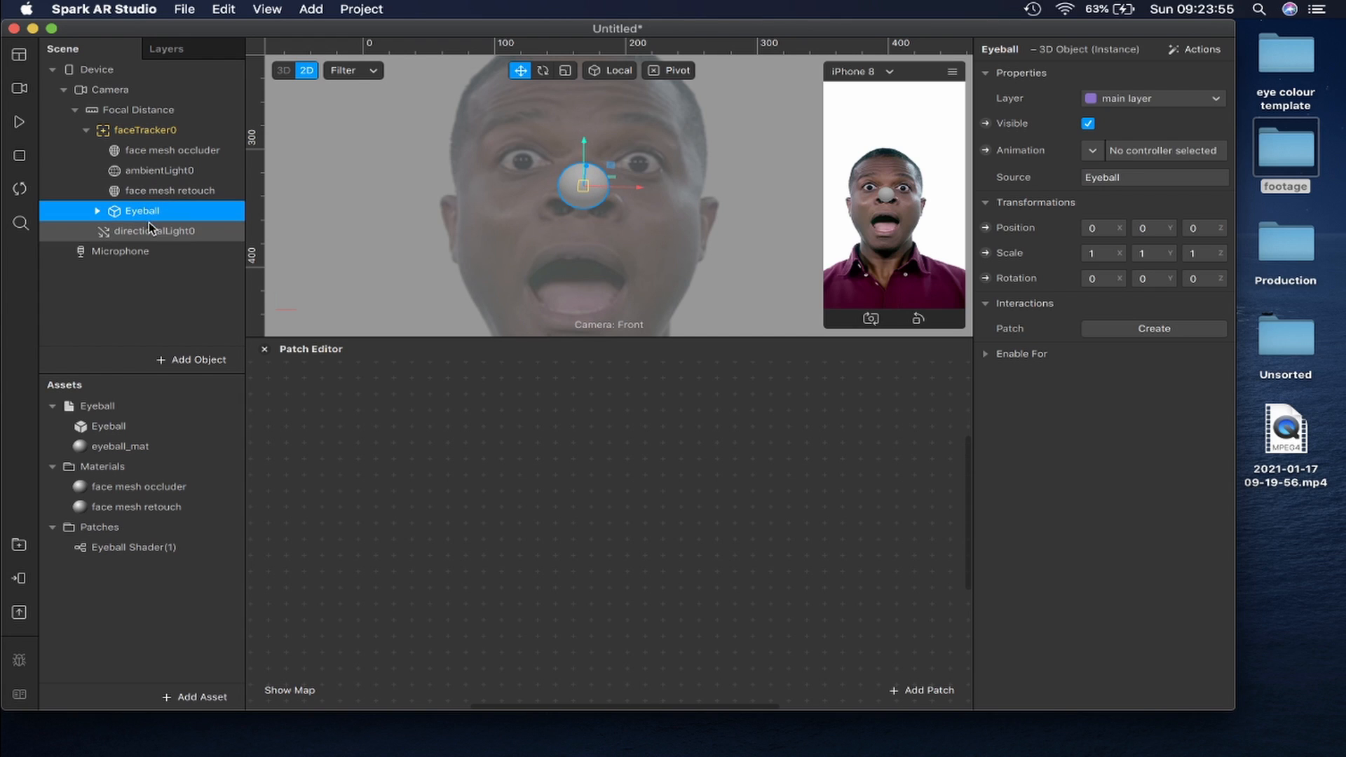
pyautogui.moveTo(191, 210); pyautogui.dragTo(181, 187)
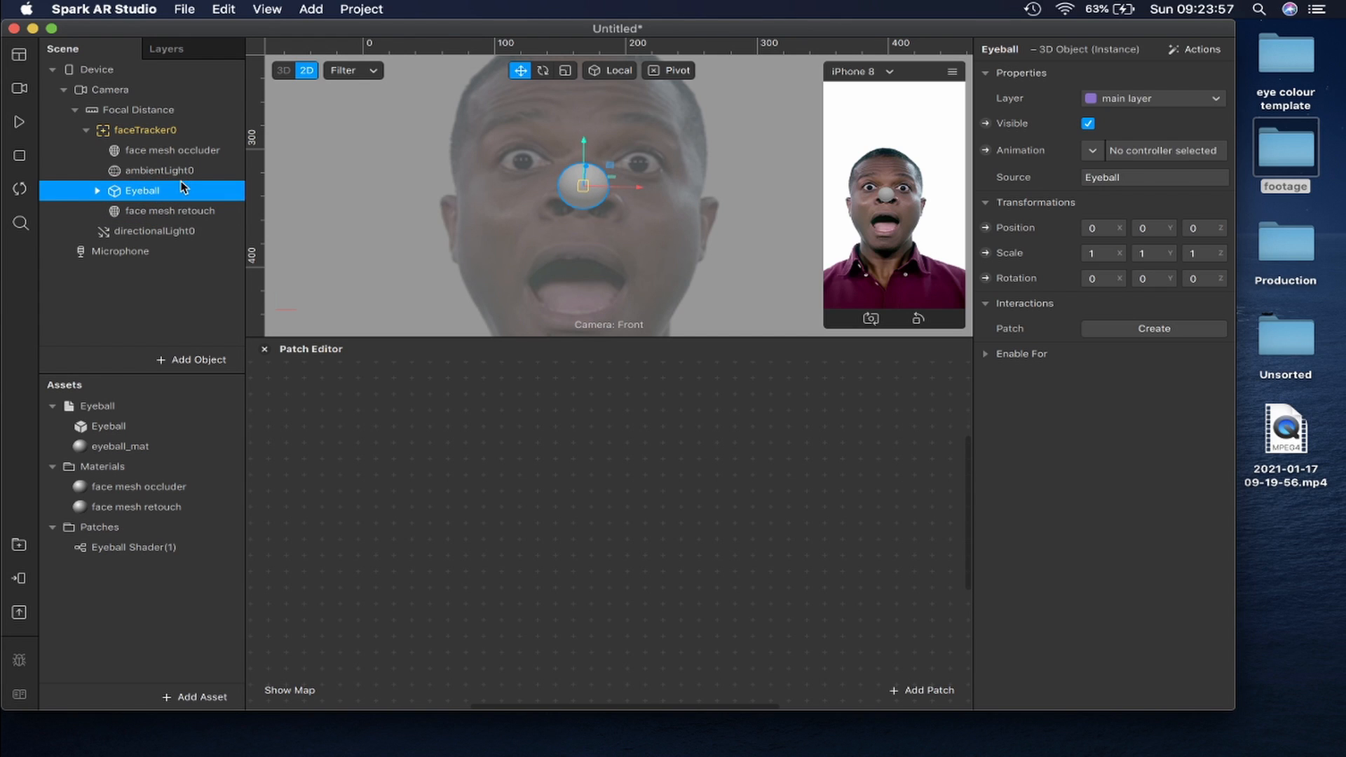
pyautogui.rightClick(148, 196)
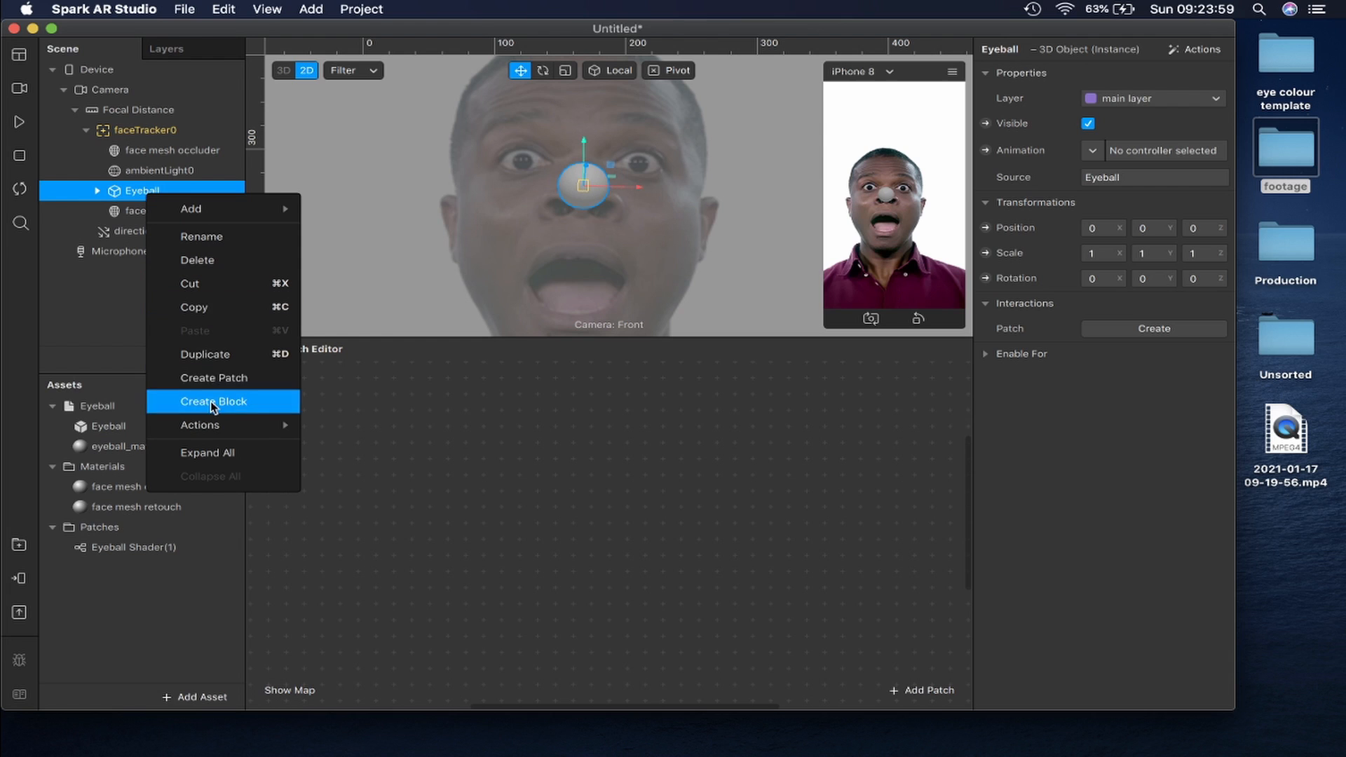
pyautogui.click(224, 353)
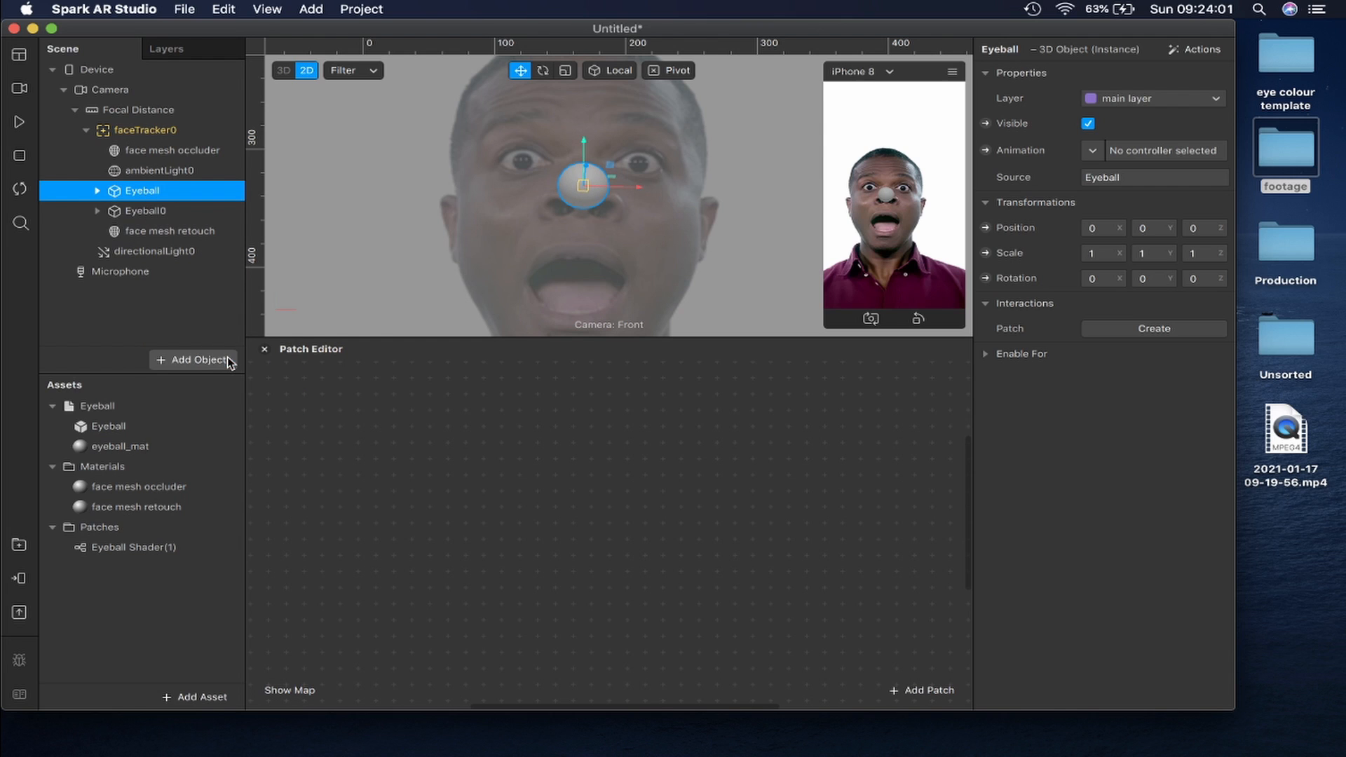
# Rename the original Eyeball object in the scene as "Left Eyeball"
pyautogui.doubleClick(142, 191)
pyautogui.write('Left')
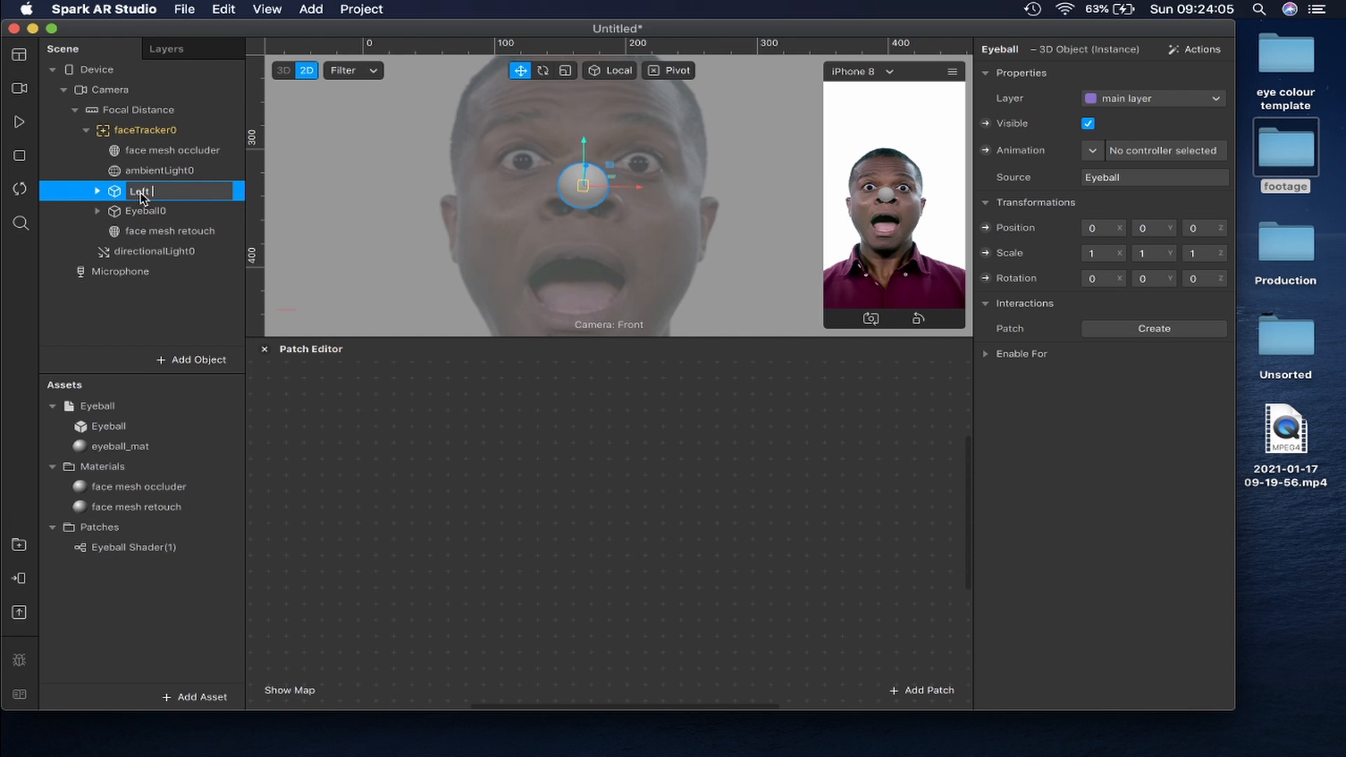
pyautogui.write(' Eyeball')
pyautogui.press('Return')
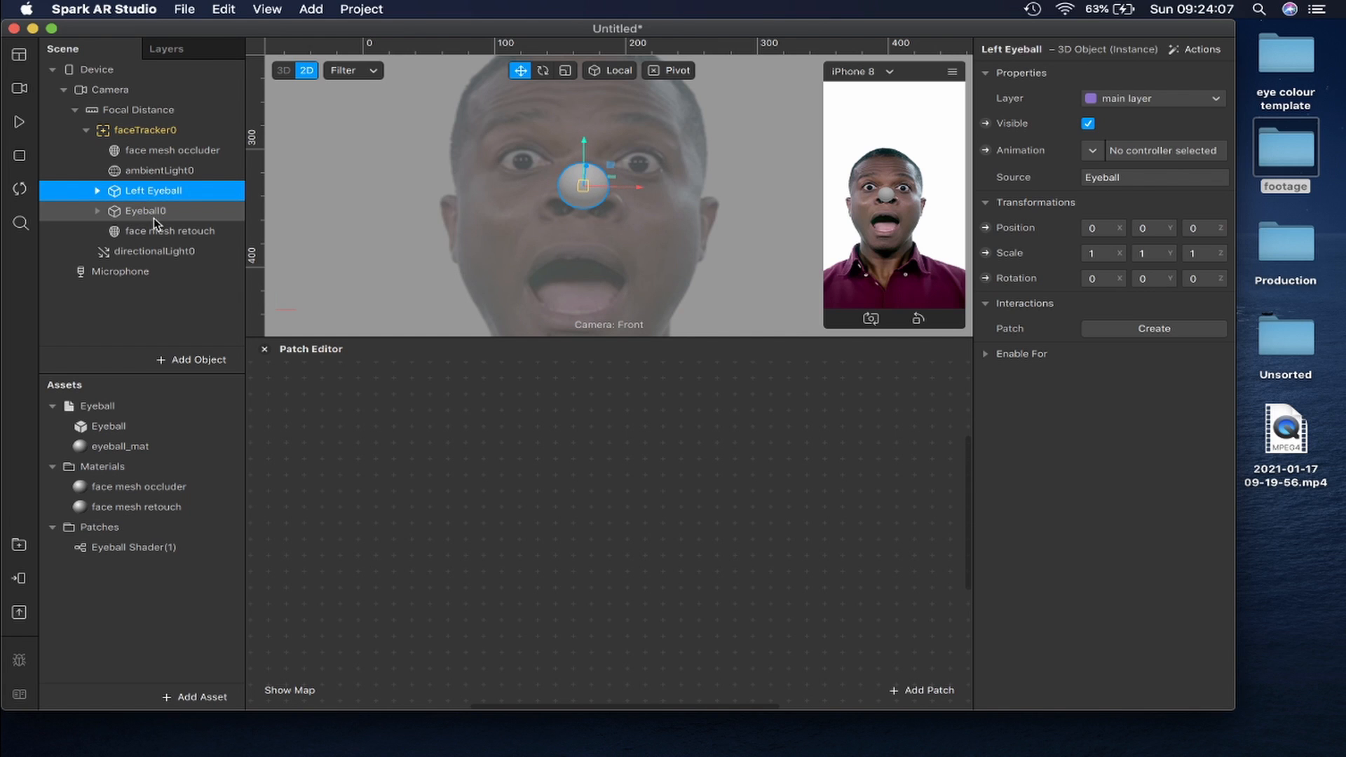
# Rename the duplicated Eyeball0 object in the scene as "Right Eyeball"
pyautogui.doubleClick(147, 210)
pyautogui.write('Right Ey')
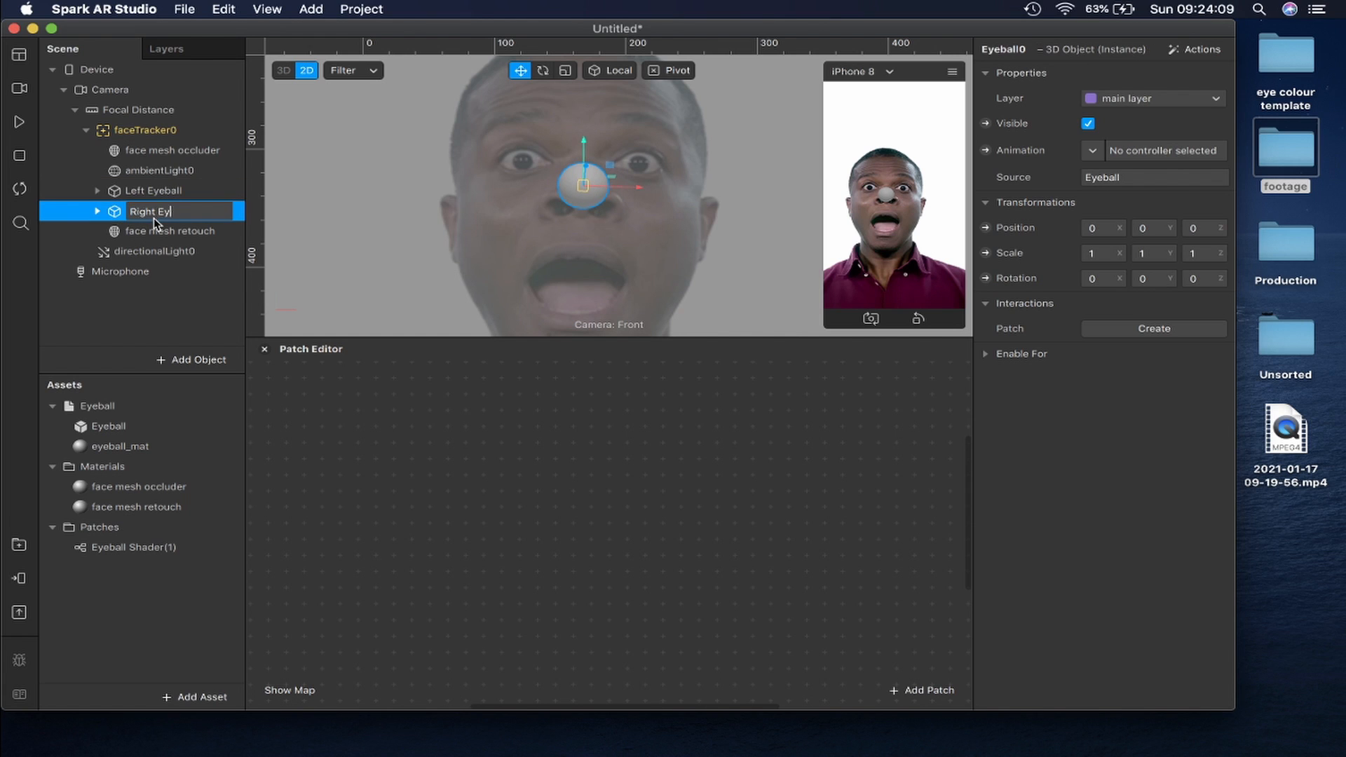
pyautogui.write('eball')
pyautogui.press('Return')
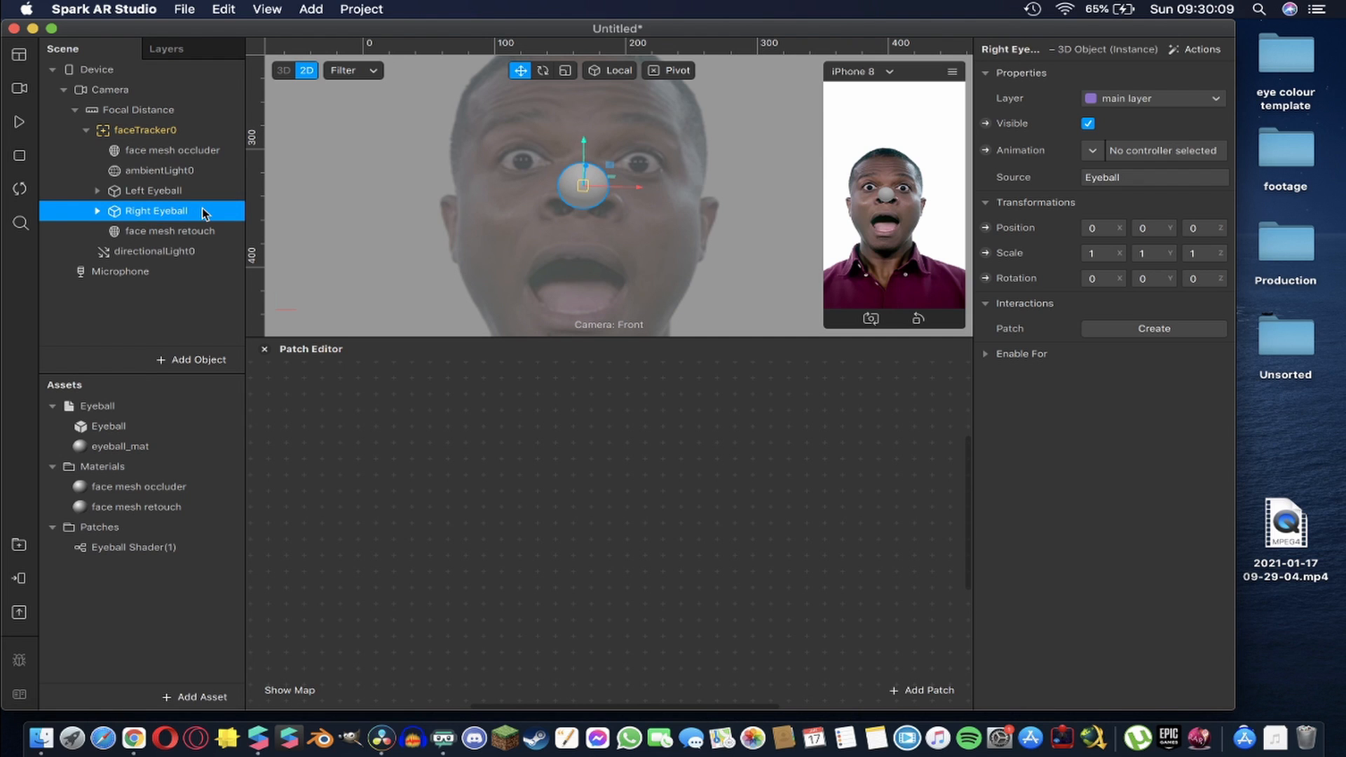
# Delete the eyeball_mat material from the assets and expand both the Left Eyeball and Right Eyeball objects in the scene
pyautogui.click(108, 447)
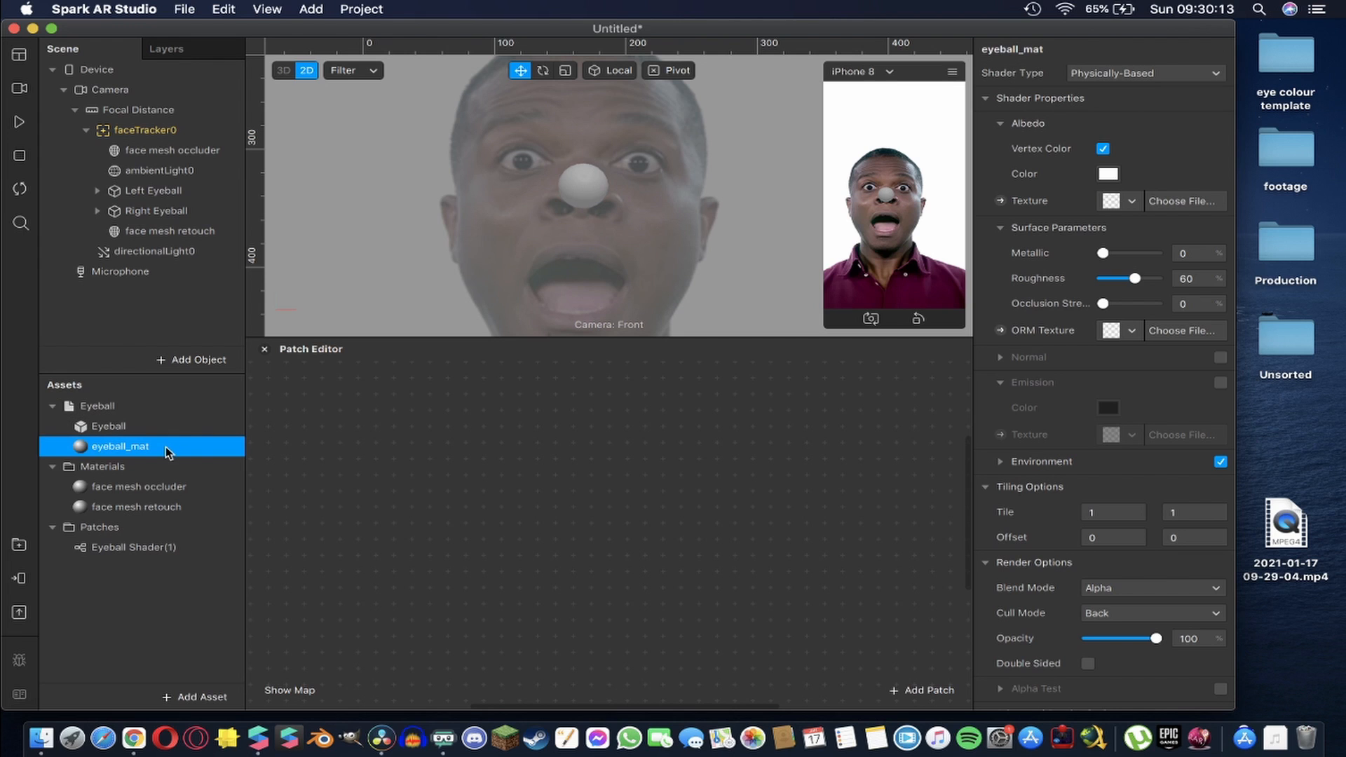
pyautogui.press('BackSpace')
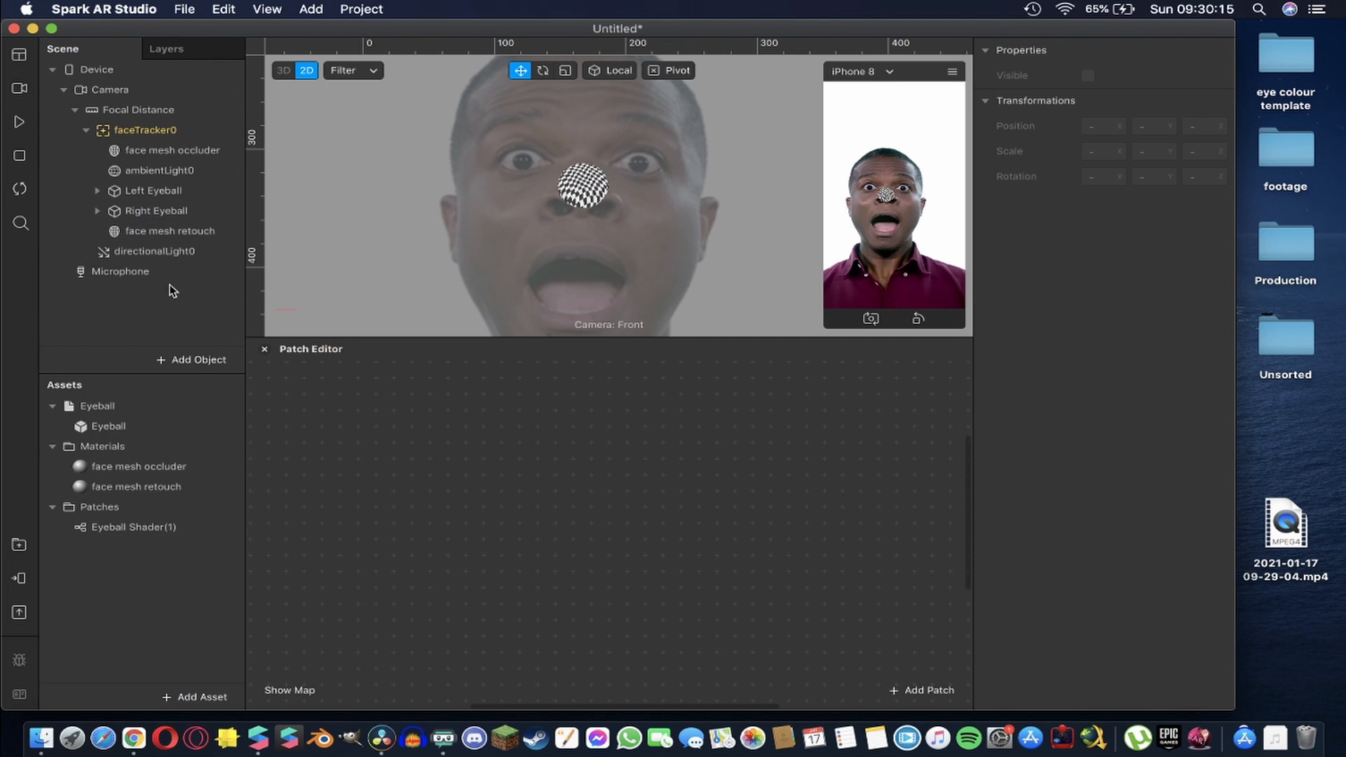
pyautogui.click(98, 211)
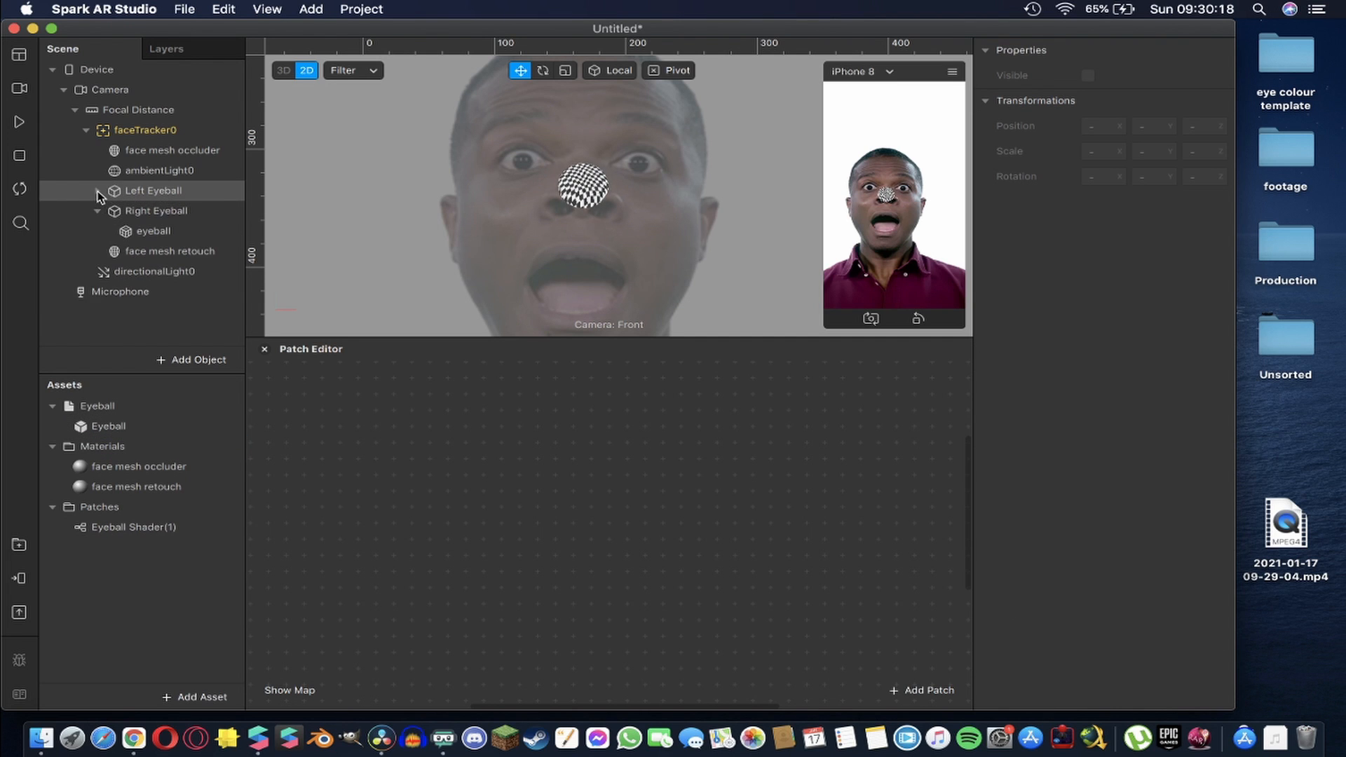
pyautogui.click(98, 191)
# Create a new material on the eyeball mesh inside Left Eyeball and rename it "eyeball material"
pyautogui.click(149, 190)
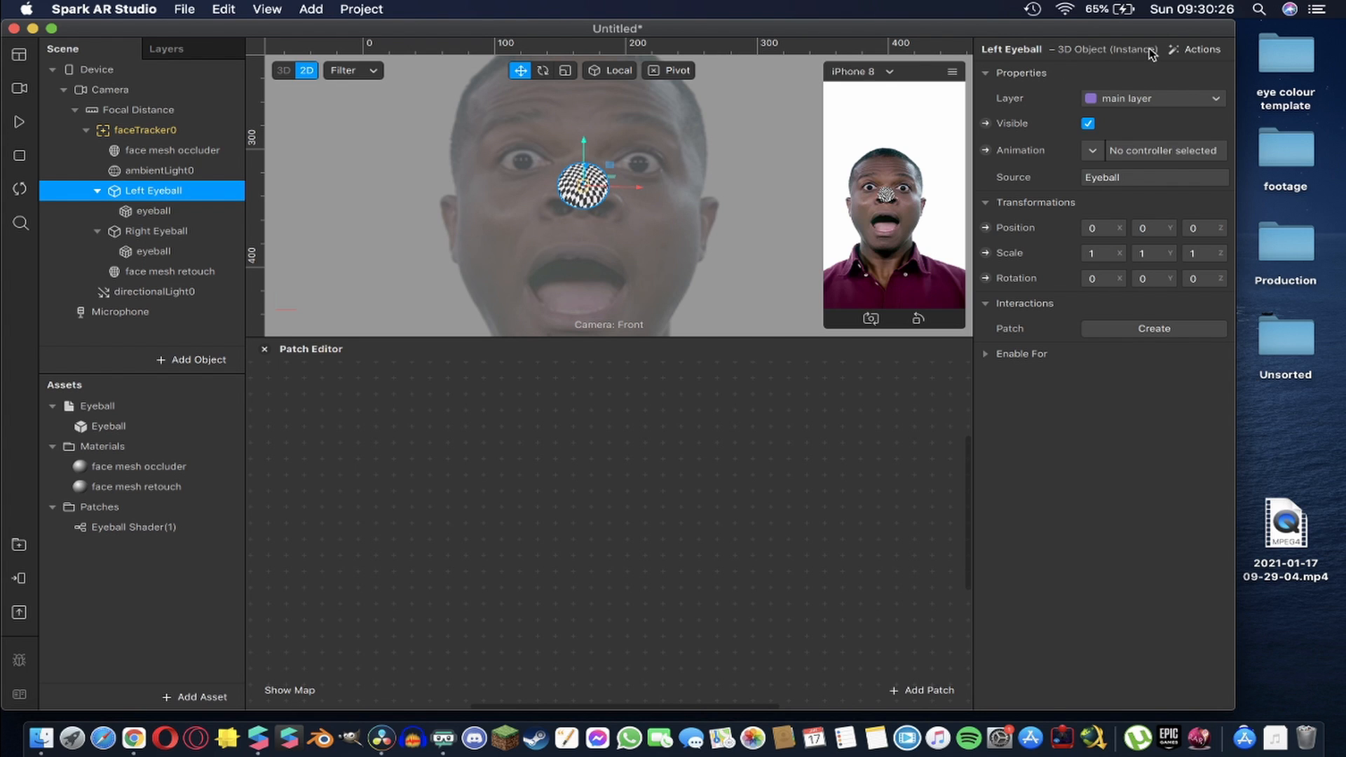
pyautogui.click(140, 211)
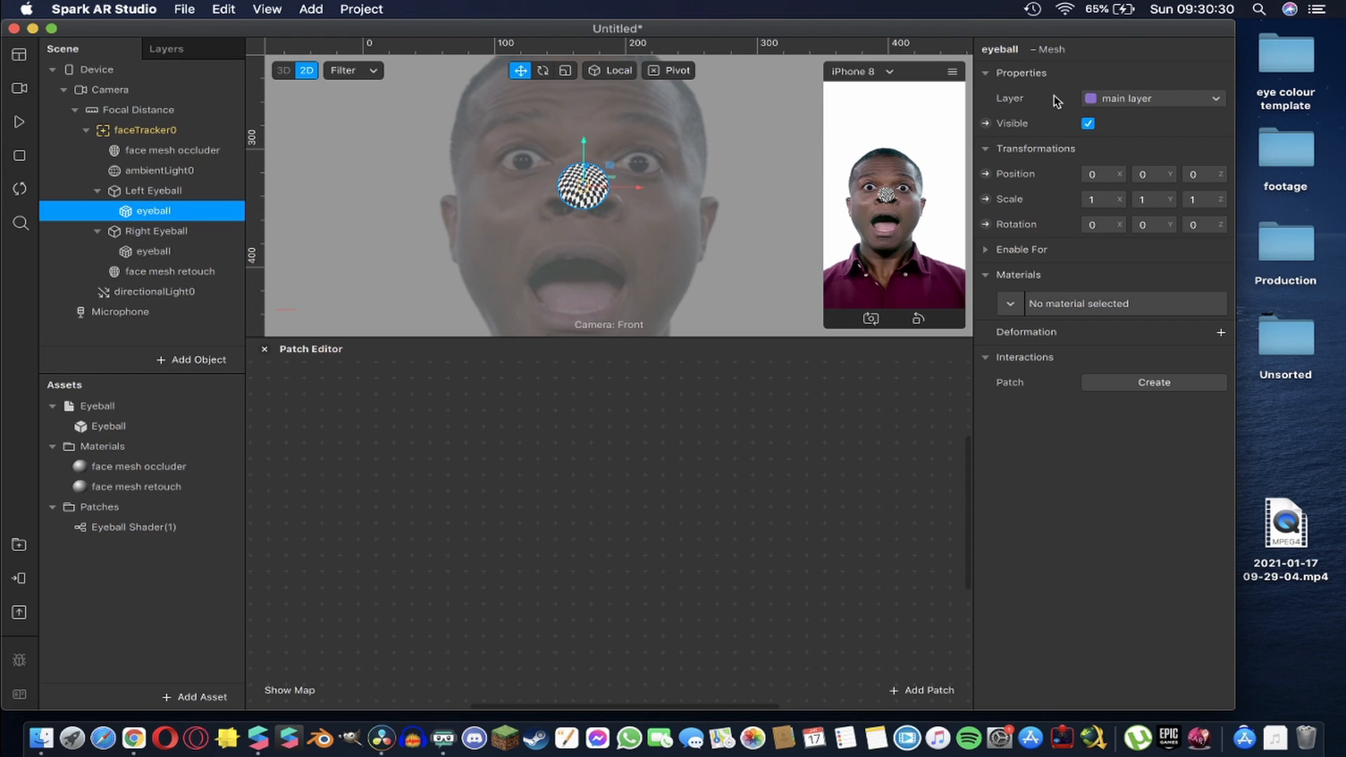
pyautogui.click(1013, 303)
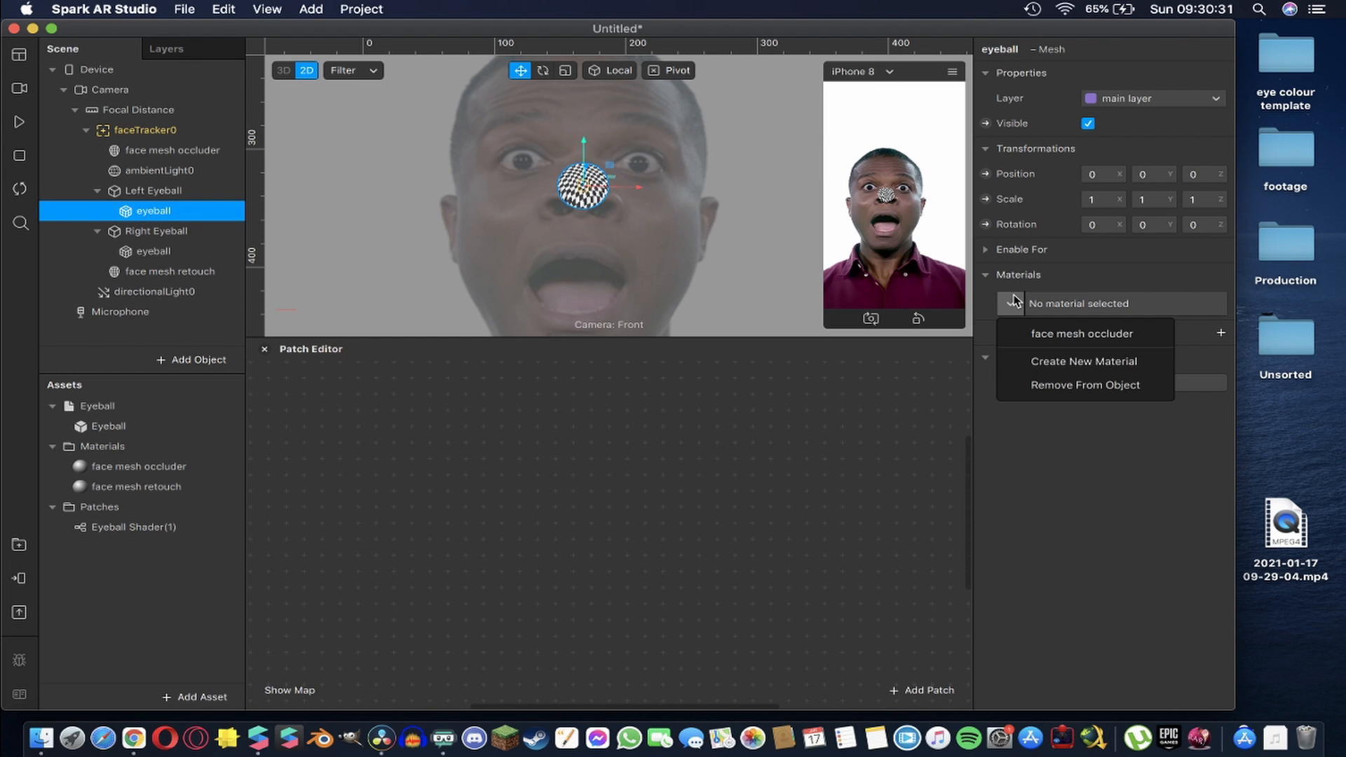
pyautogui.click(1037, 362)
pyautogui.doubleClick(189, 506)
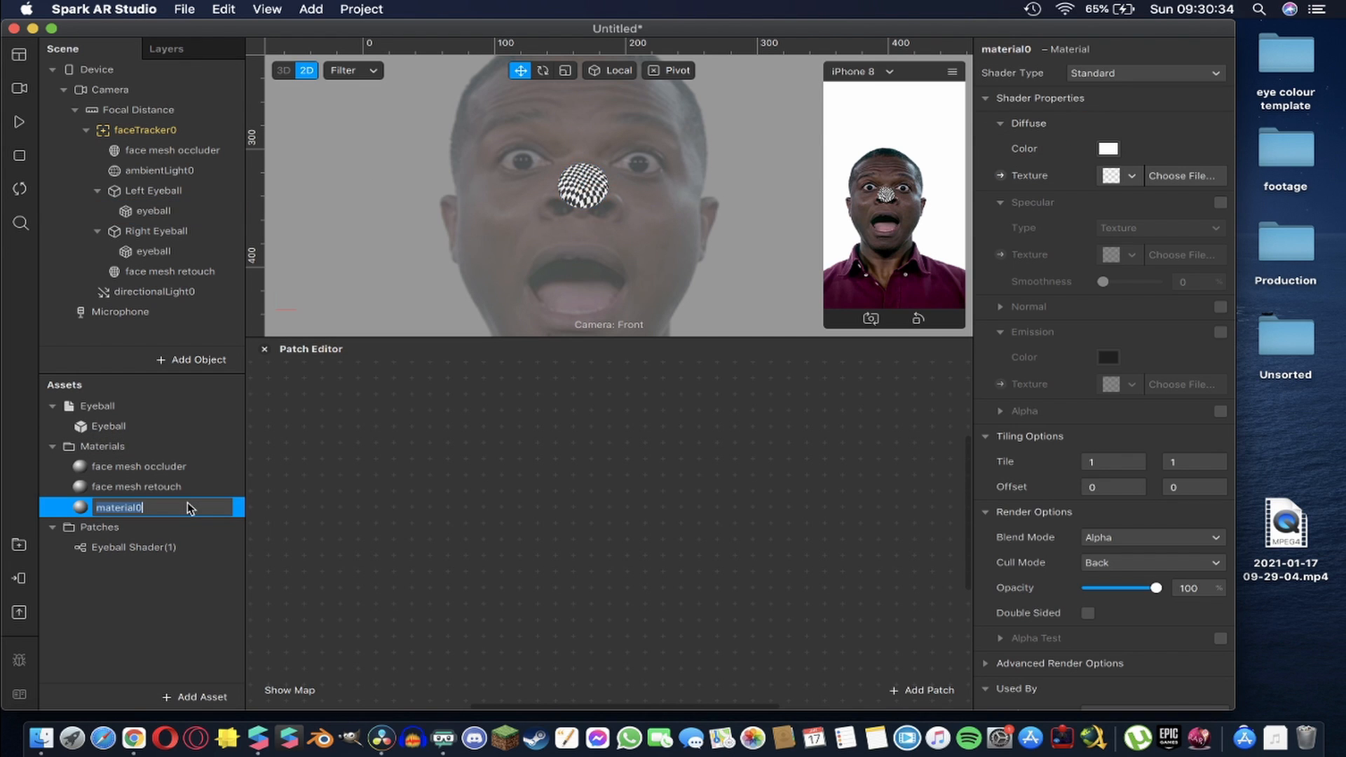
pyautogui.write('eyeball')
pyautogui.press('Return')
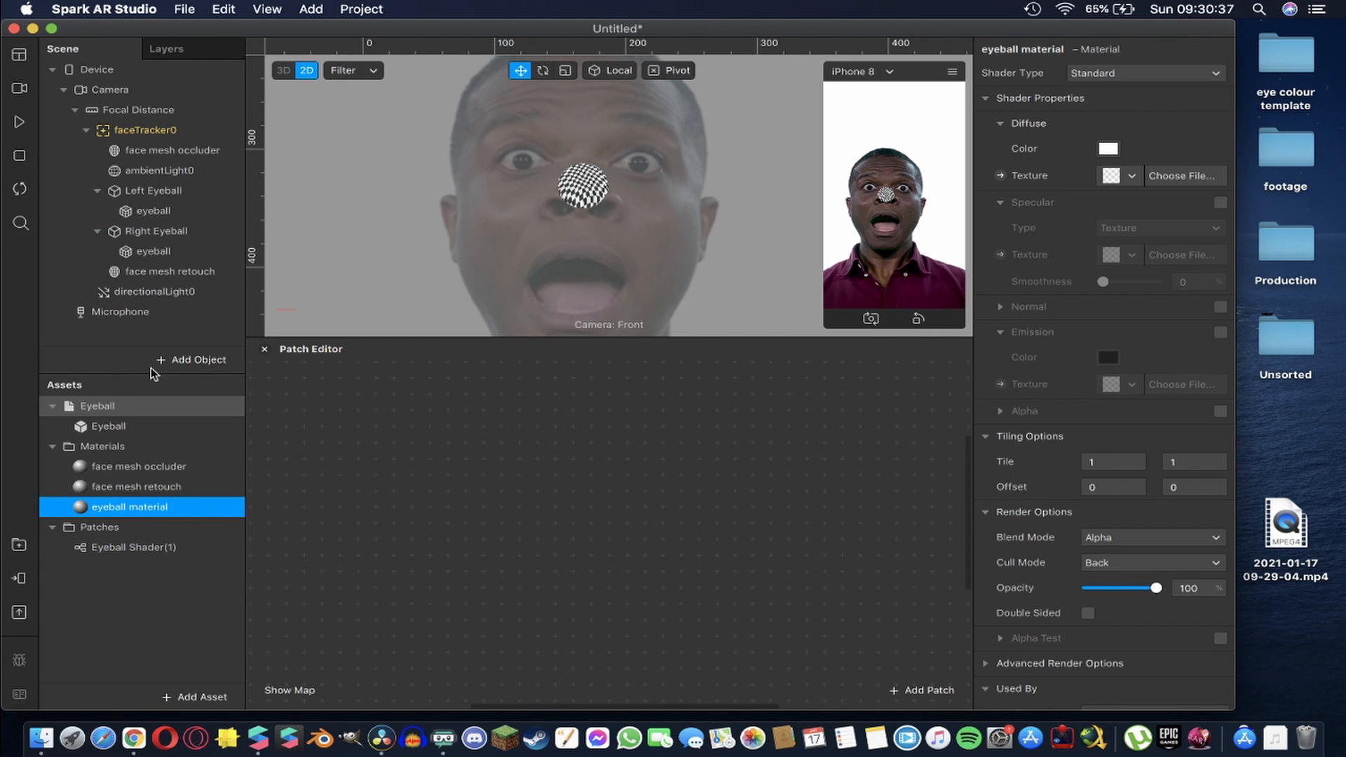
# Assign the existing eyeball material to the eyeball mesh inside Right Eyeball
pyautogui.click(137, 252)
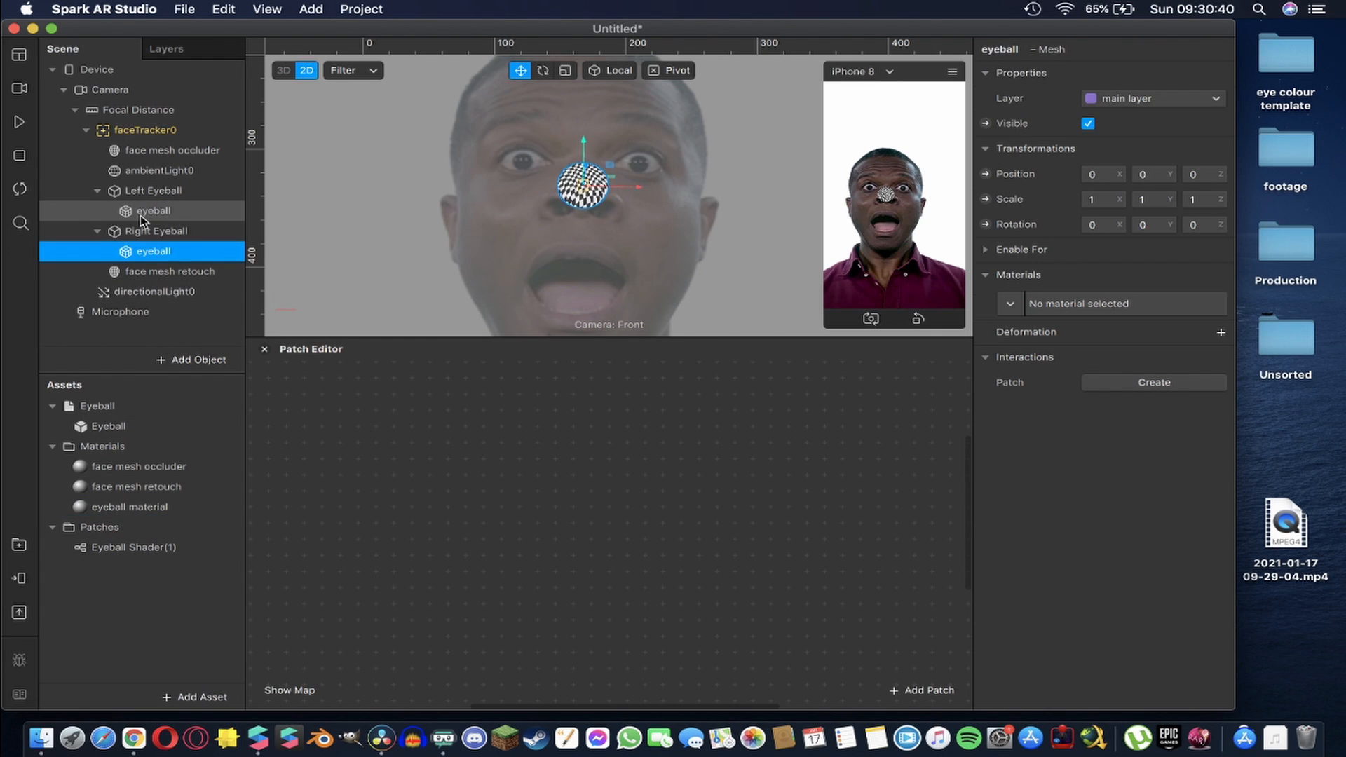
pyautogui.click(1010, 304)
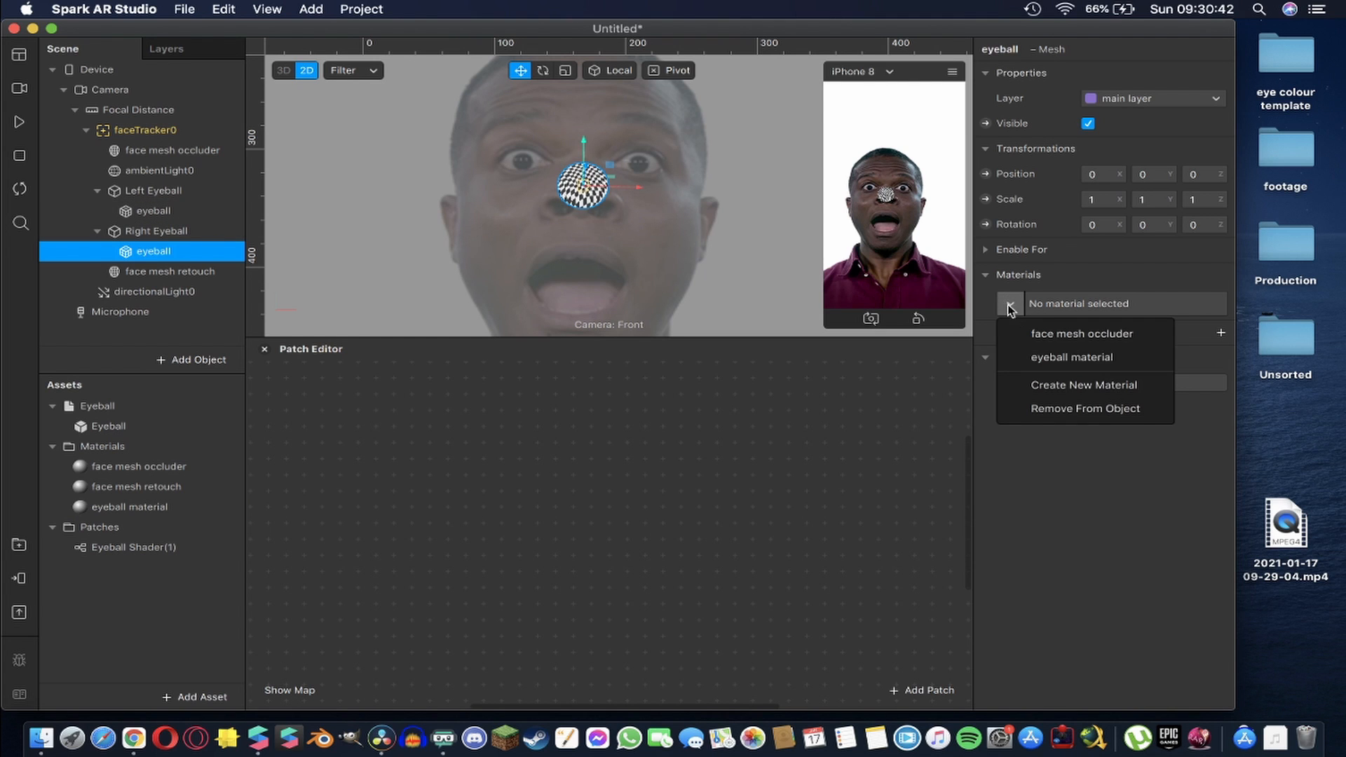
pyautogui.click(1033, 357)
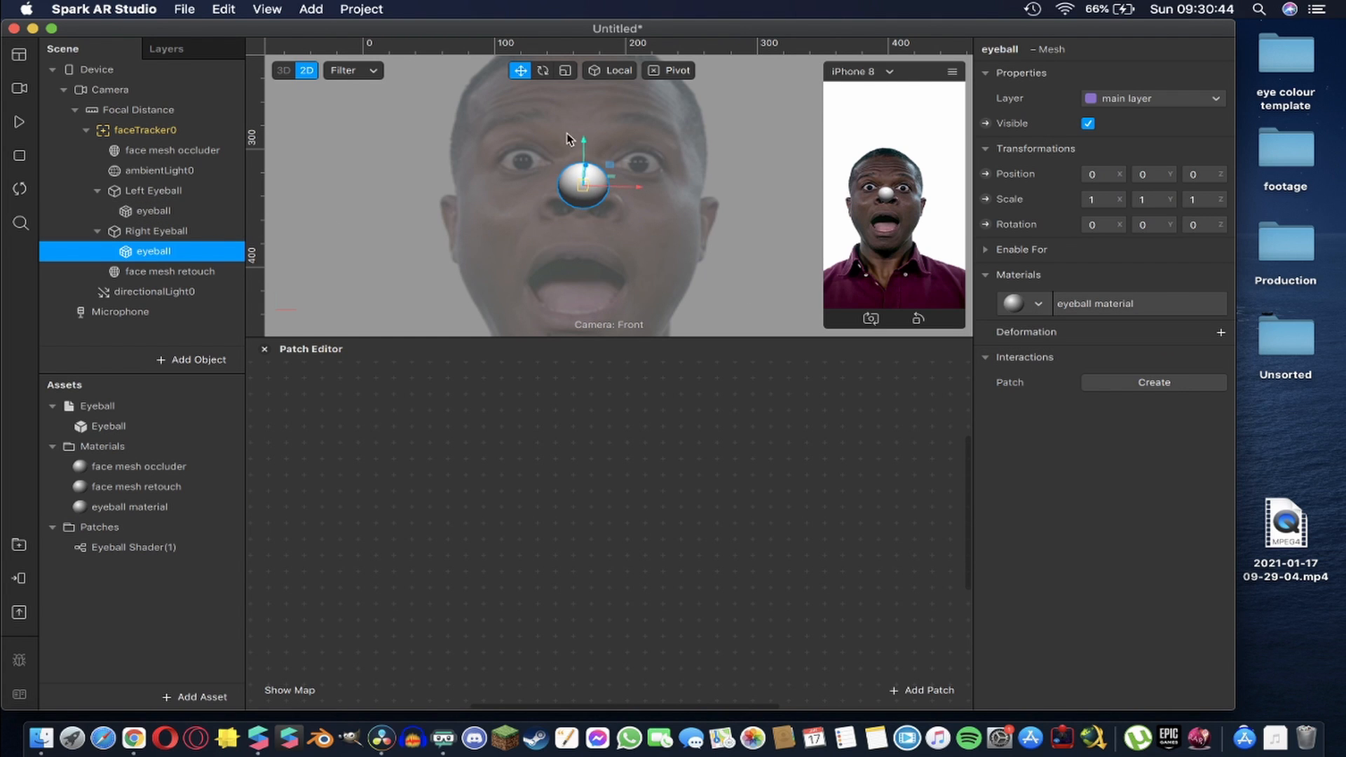
# Enable specular on the eyeball material with its type set to Color and smoothness at 90%
pyautogui.click(112, 509)
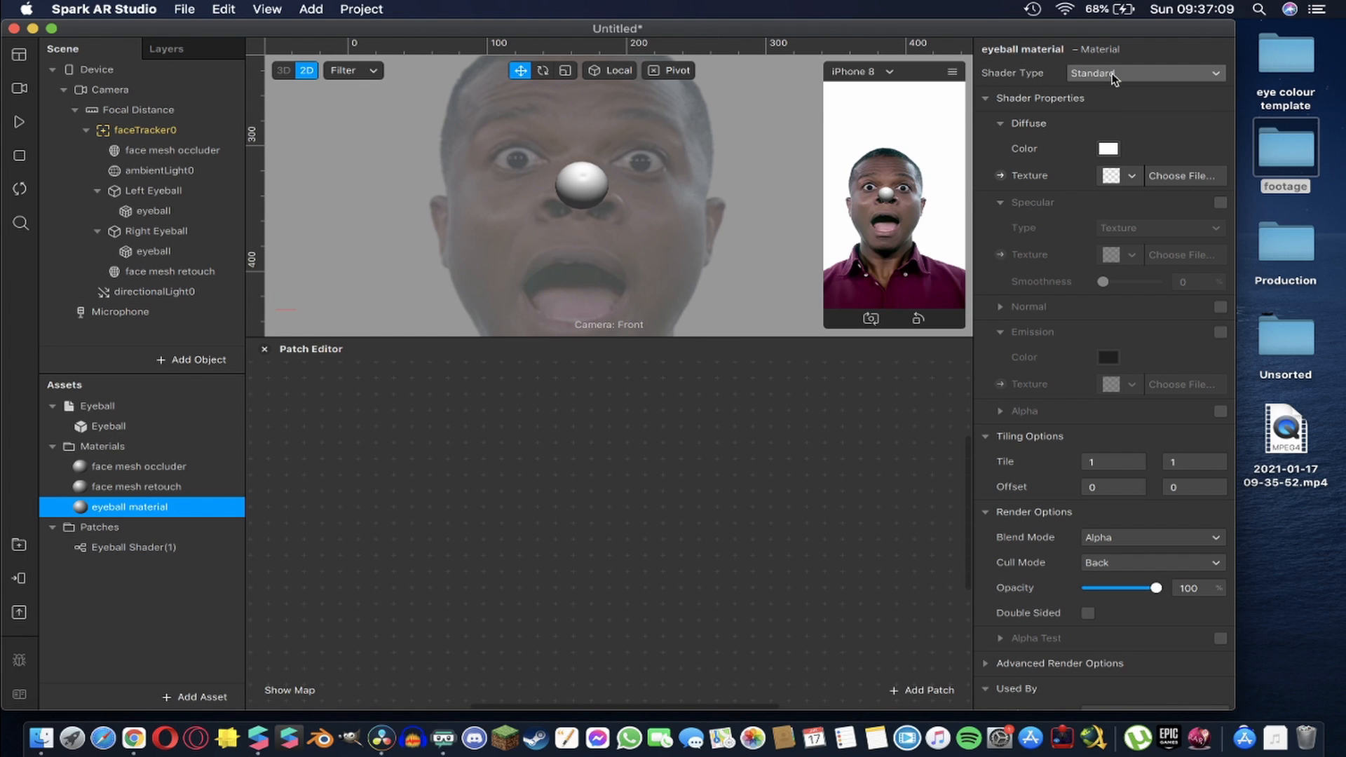
pyautogui.click(1220, 202)
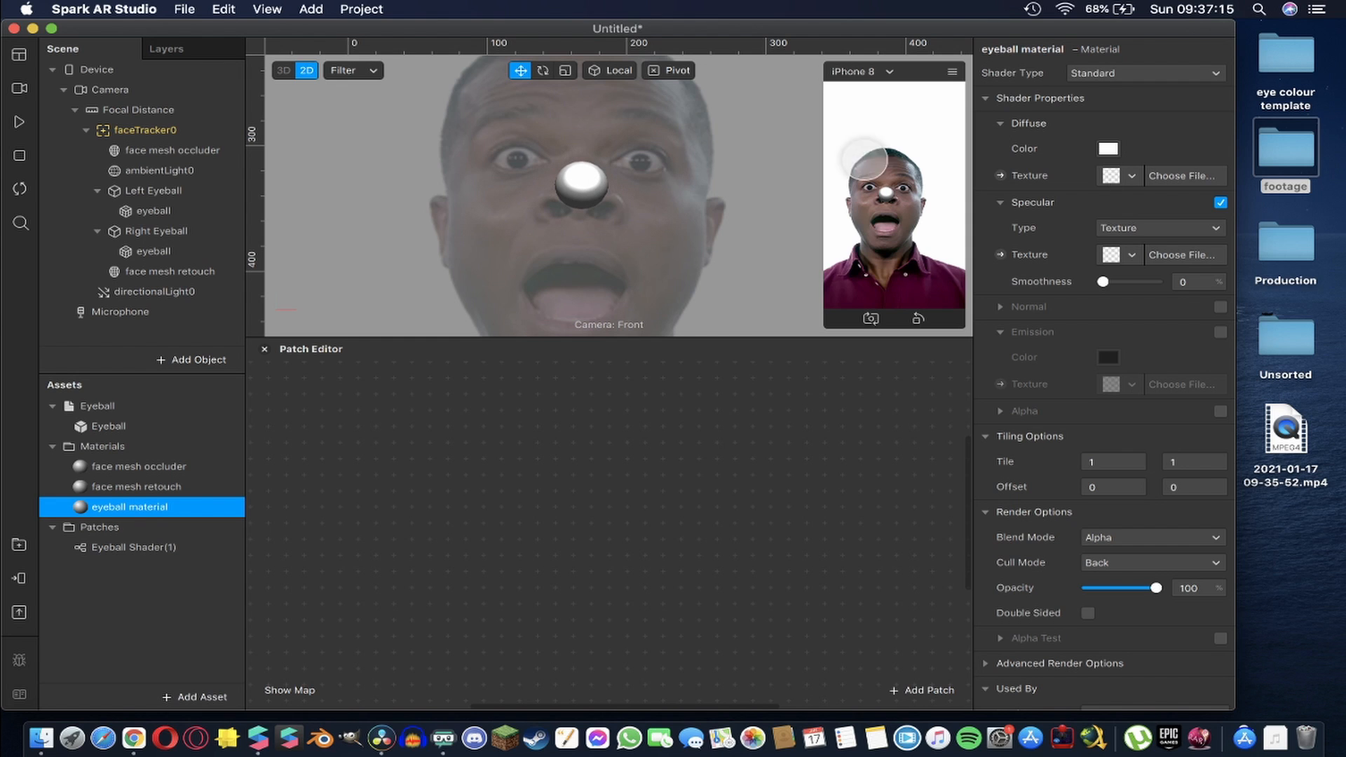
pyautogui.click(1153, 228)
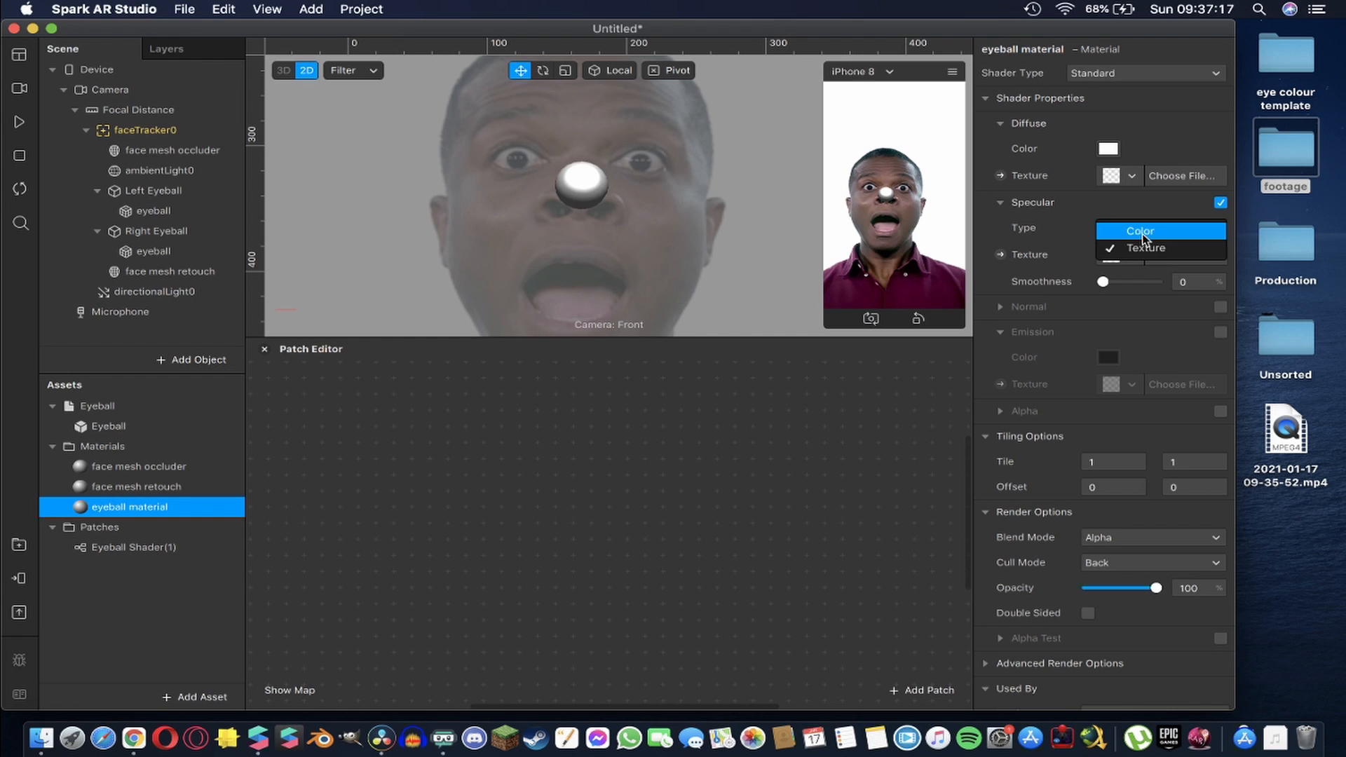
pyautogui.click(1143, 233)
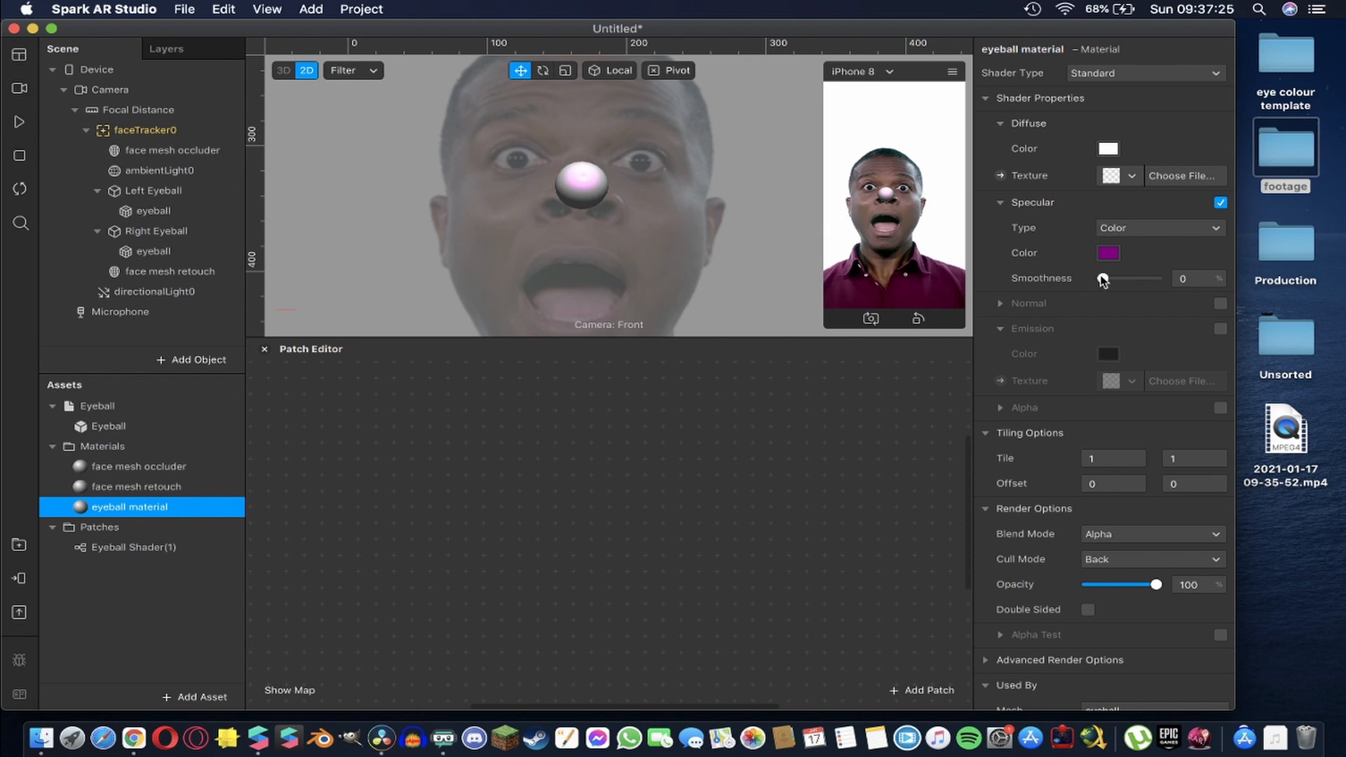
pyautogui.moveTo(1103, 279); pyautogui.dragTo(1061, 284)
pyautogui.click(1187, 279)
pyautogui.press('Return')
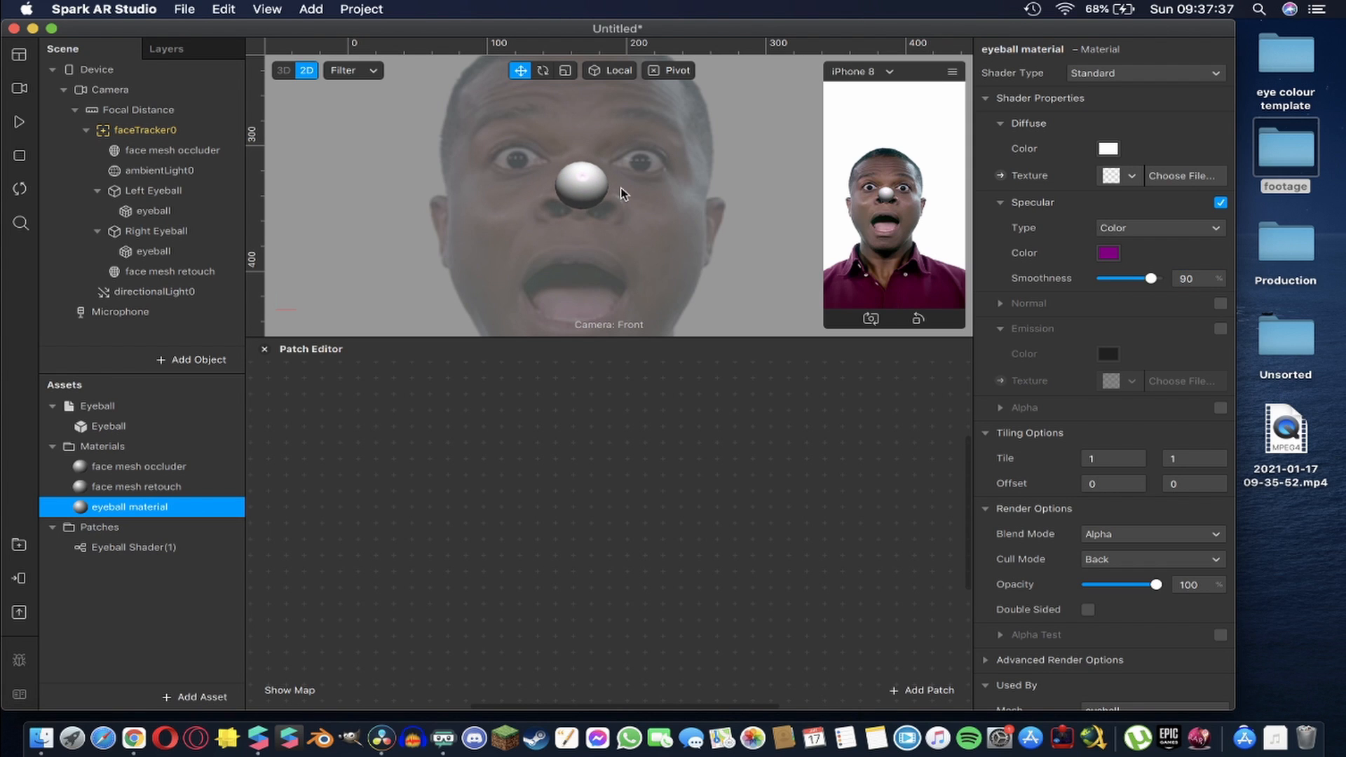
# Set the eyeball material's specular colour to white and enable its emission
pyautogui.click(1108, 254)
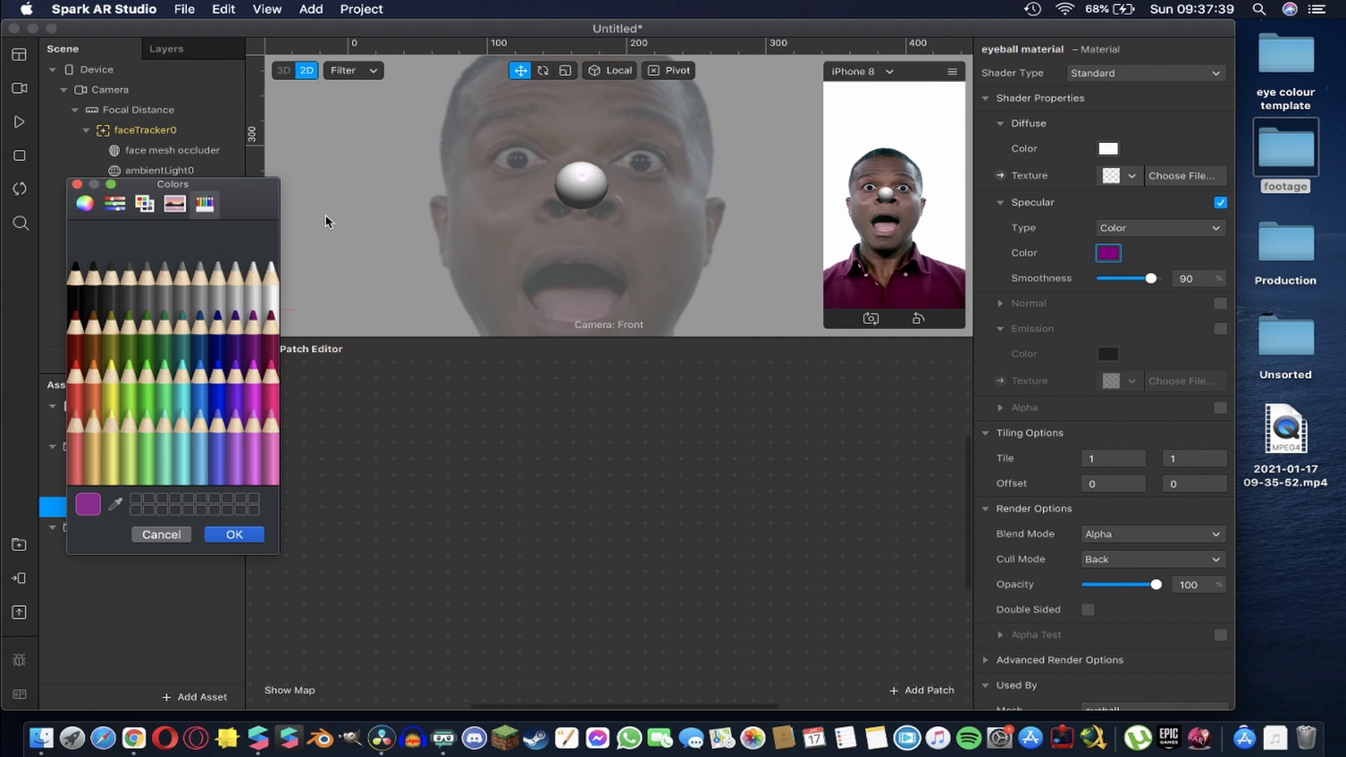
pyautogui.click(271, 270)
pyautogui.click(232, 535)
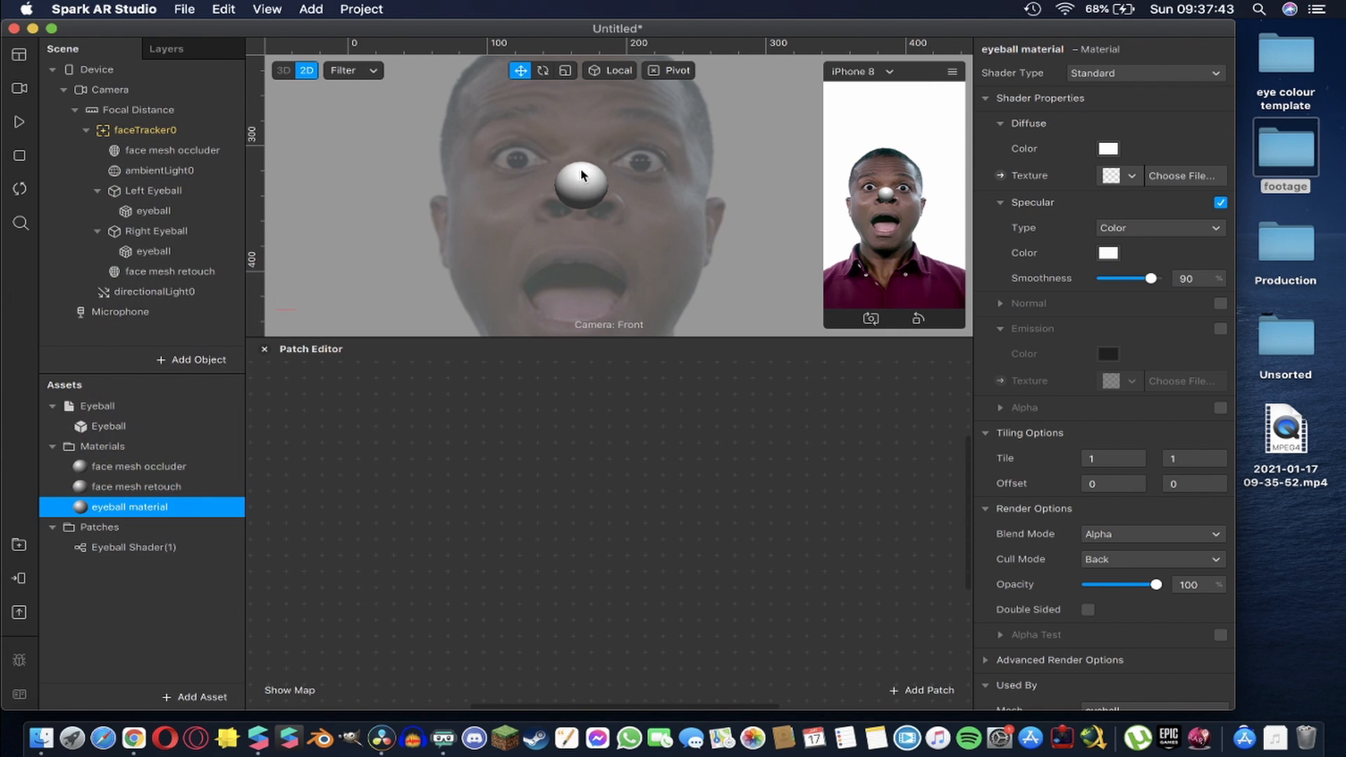
pyautogui.scroll(5, 608, 184)
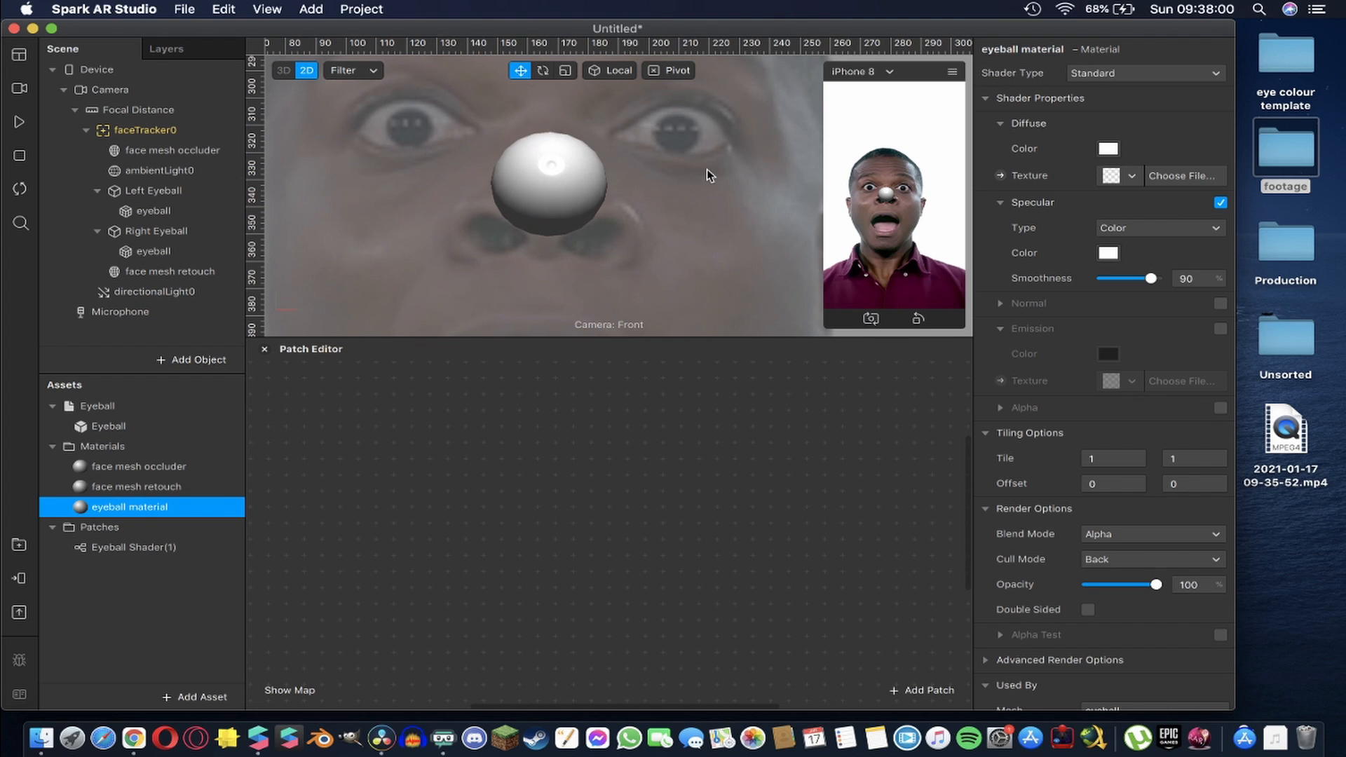
pyautogui.click(1220, 329)
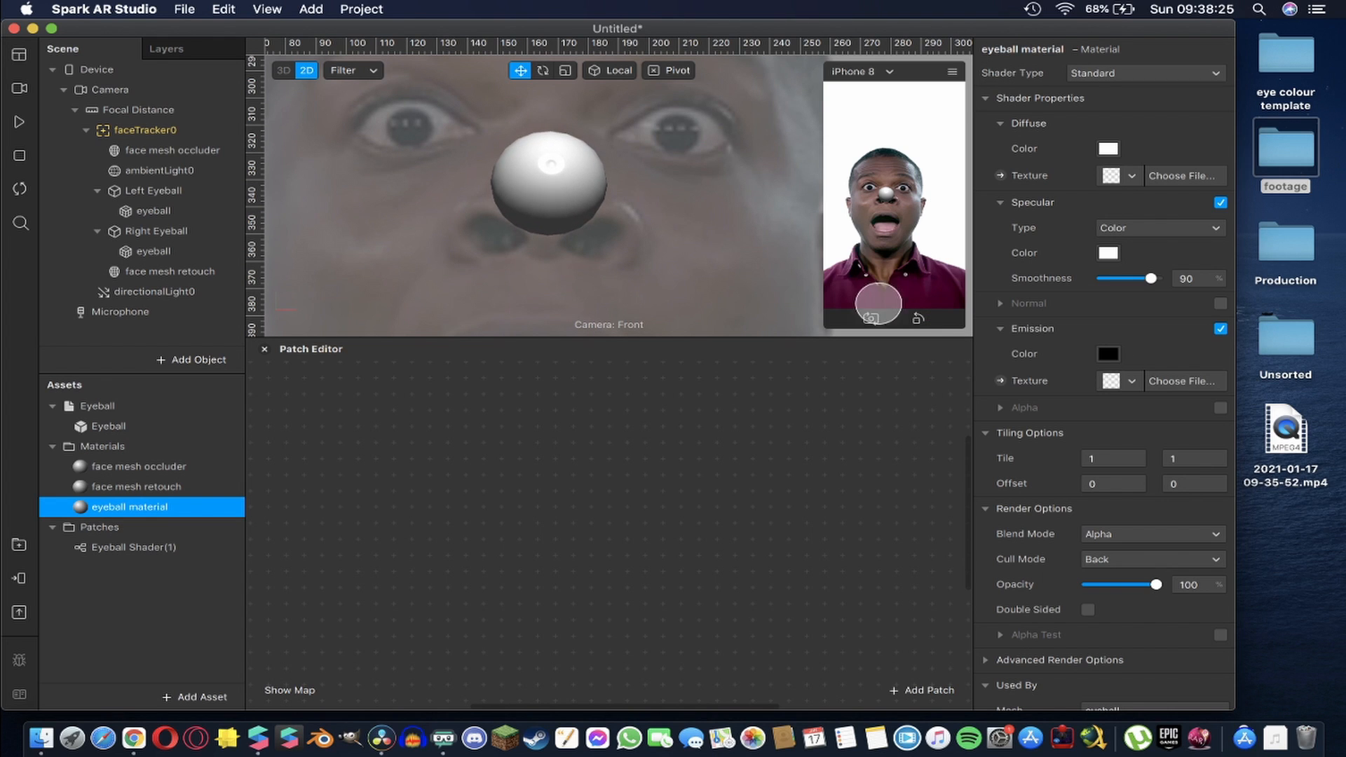
# Try several emission colours on the eyeball material, including Snow, Lemon and Magenta, and return it to Licorice black
pyautogui.click(1109, 357)
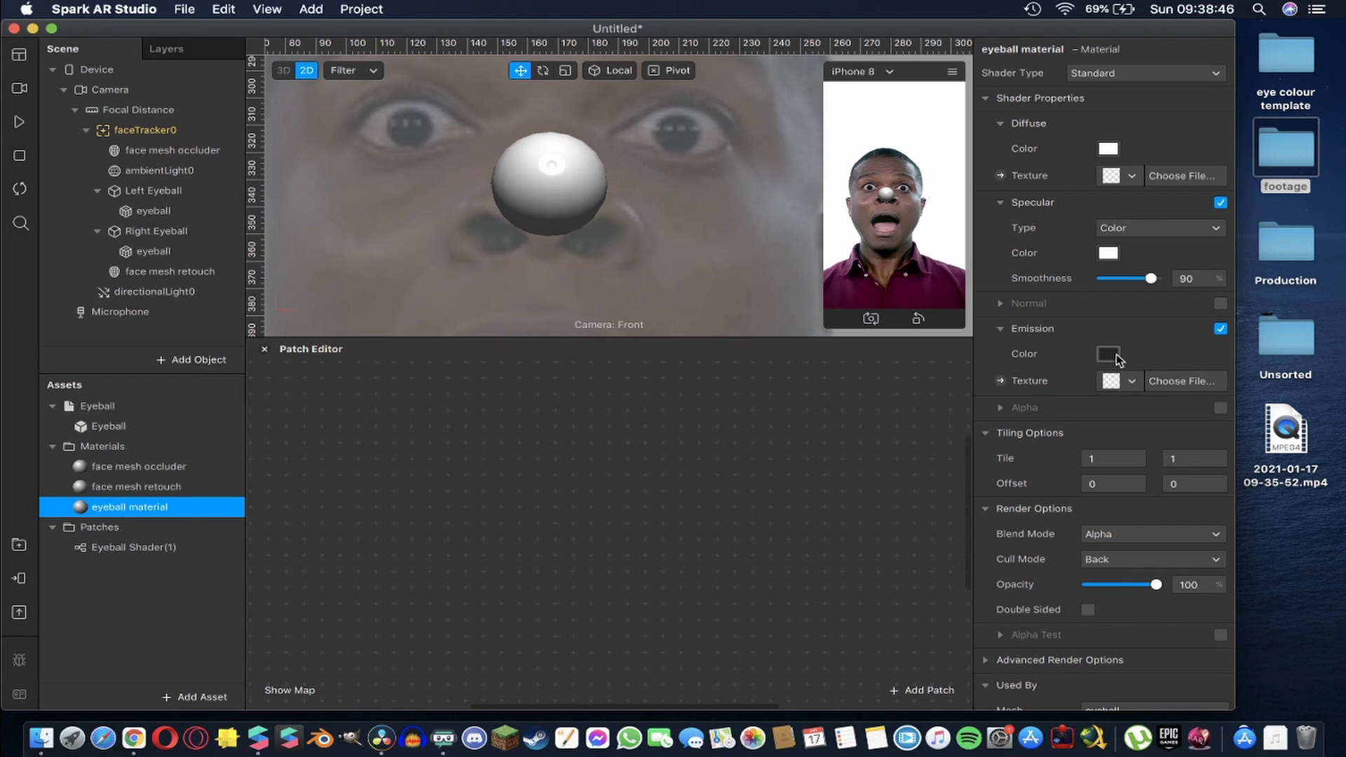
pyautogui.click(1115, 356)
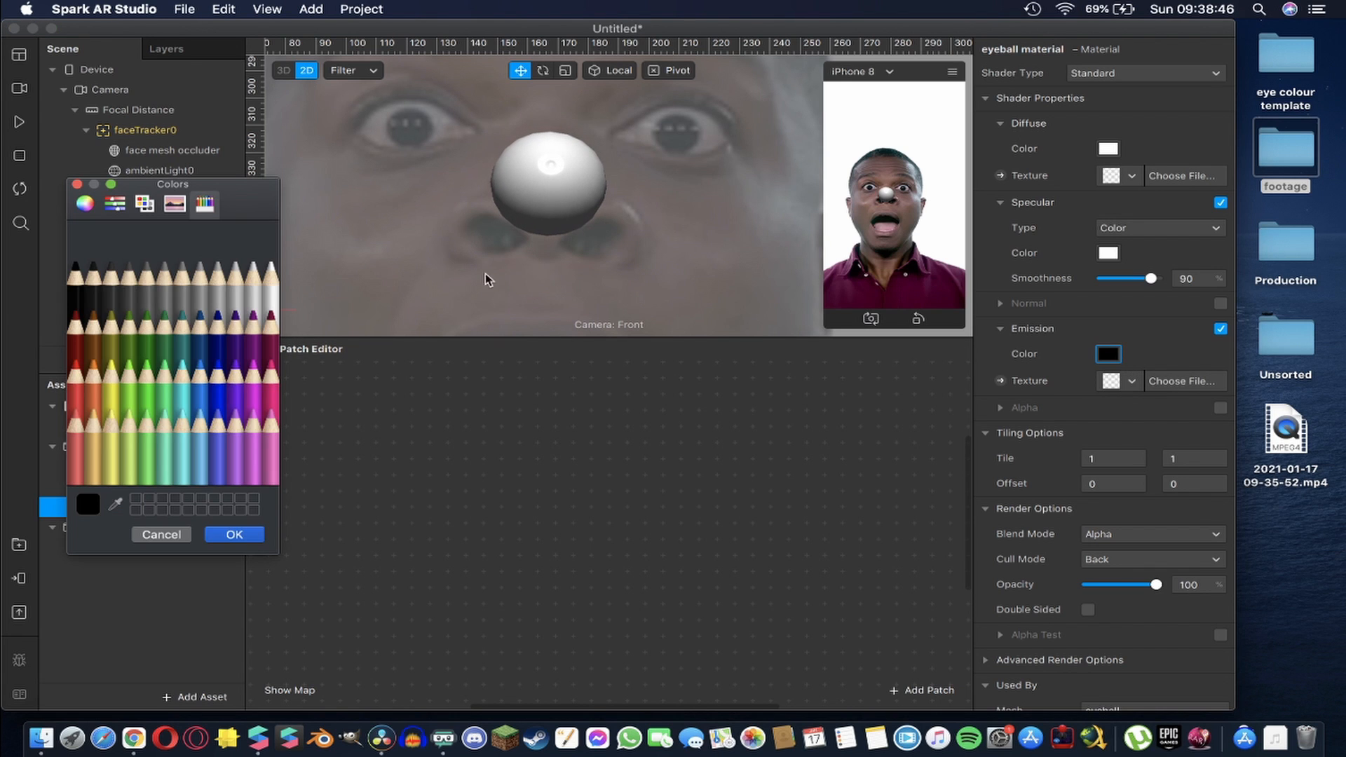
pyautogui.click(270, 269)
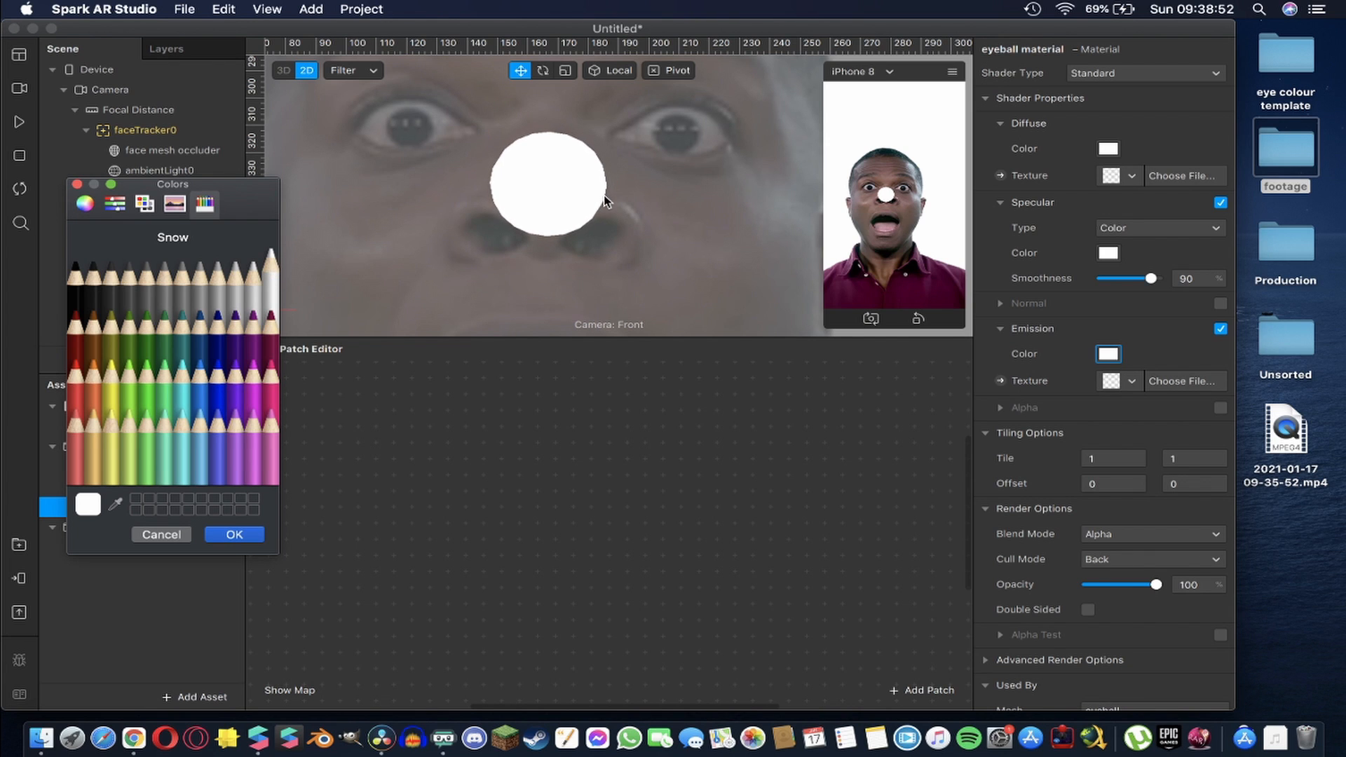
pyautogui.click(142, 377)
pyautogui.click(116, 380)
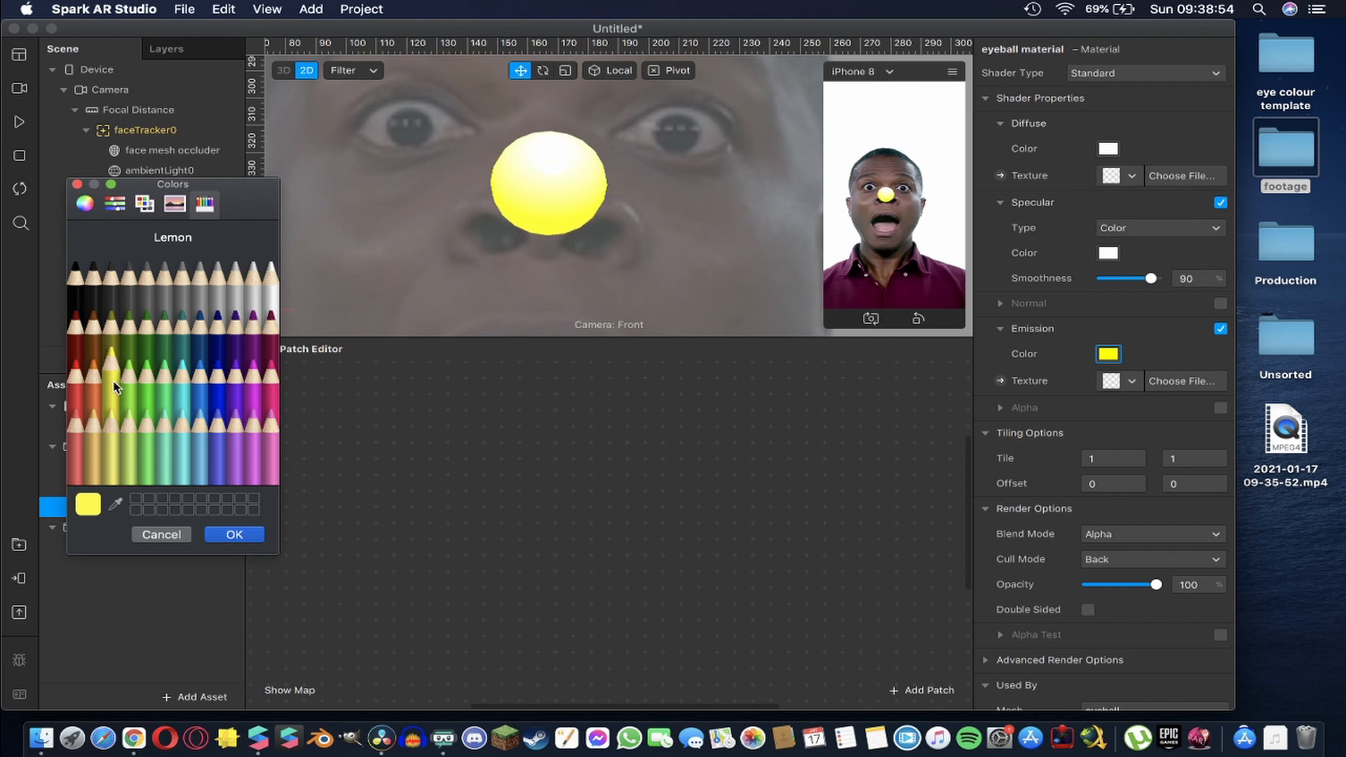
pyautogui.click(148, 338)
pyautogui.click(217, 384)
pyautogui.click(253, 382)
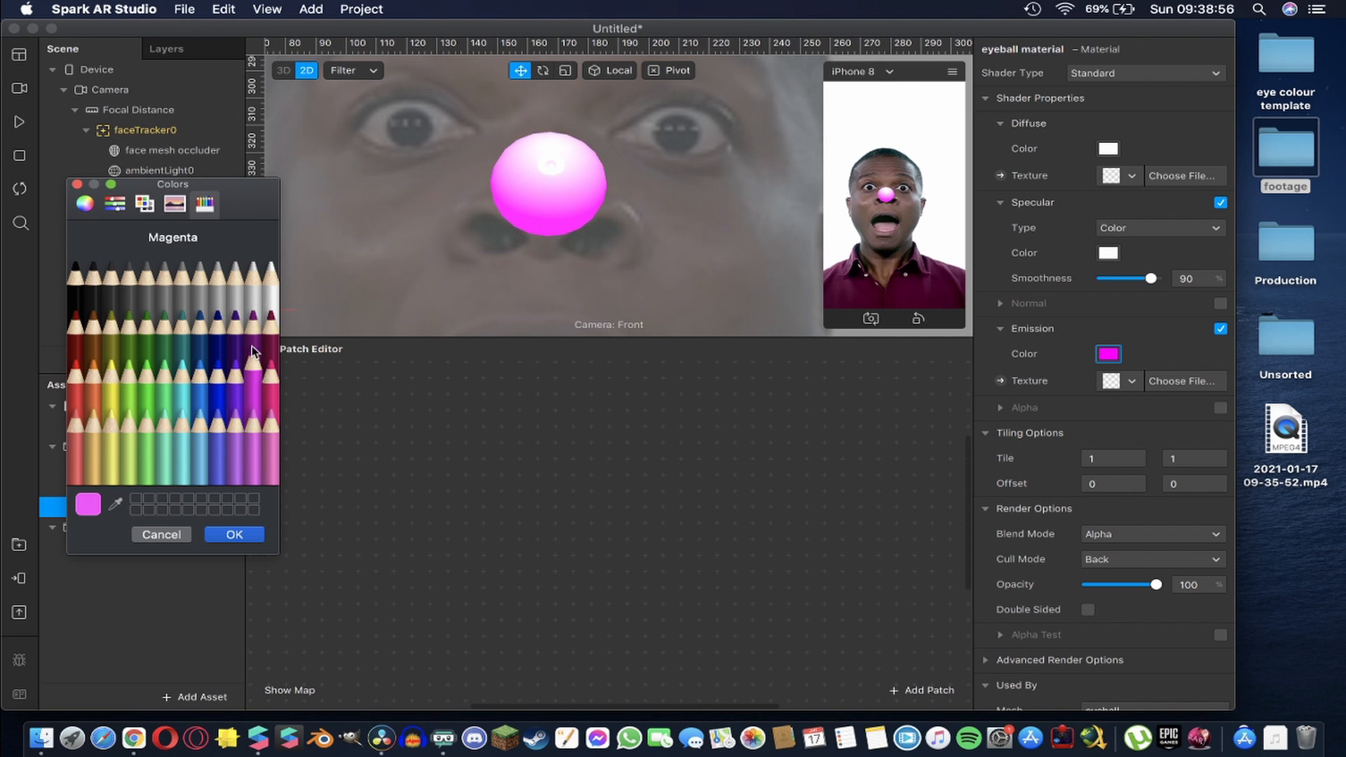
pyautogui.click(221, 410)
pyautogui.click(113, 382)
pyautogui.click(74, 277)
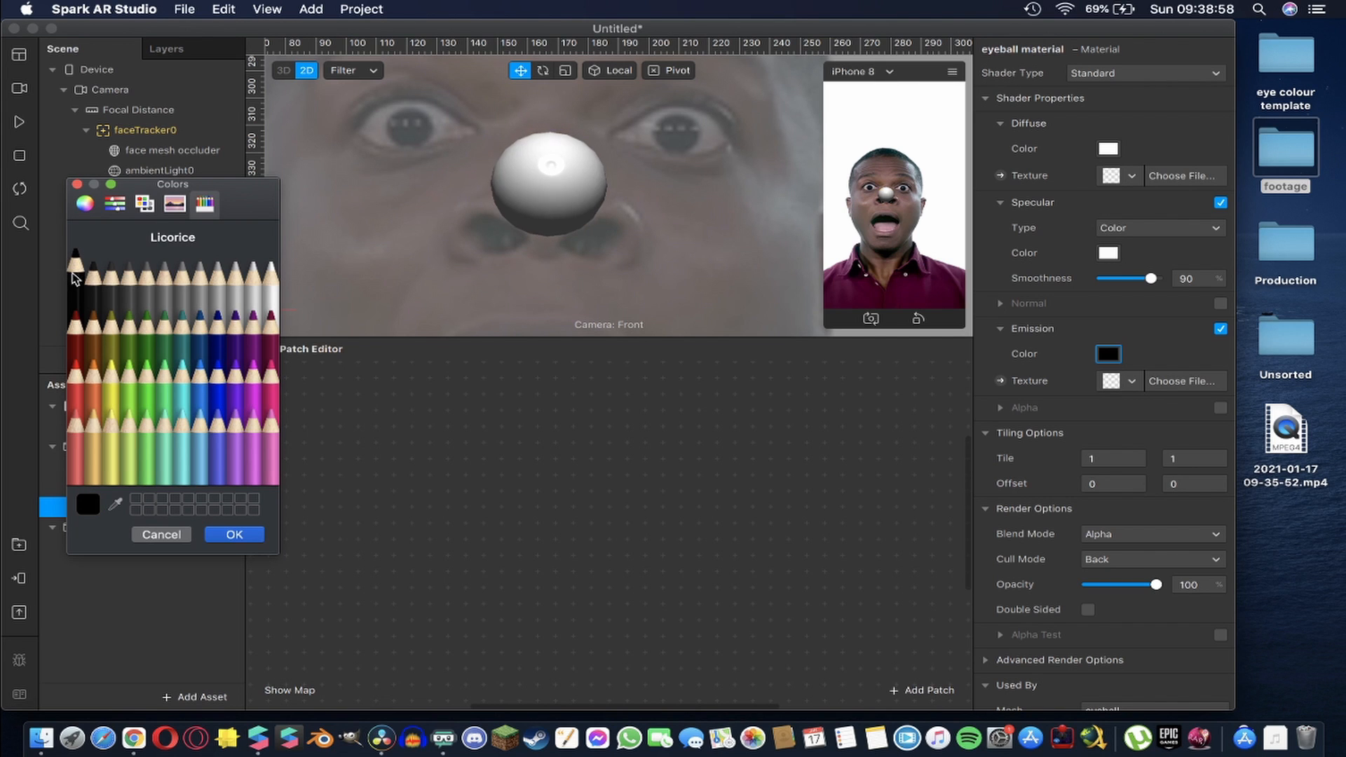
pyautogui.click(76, 294)
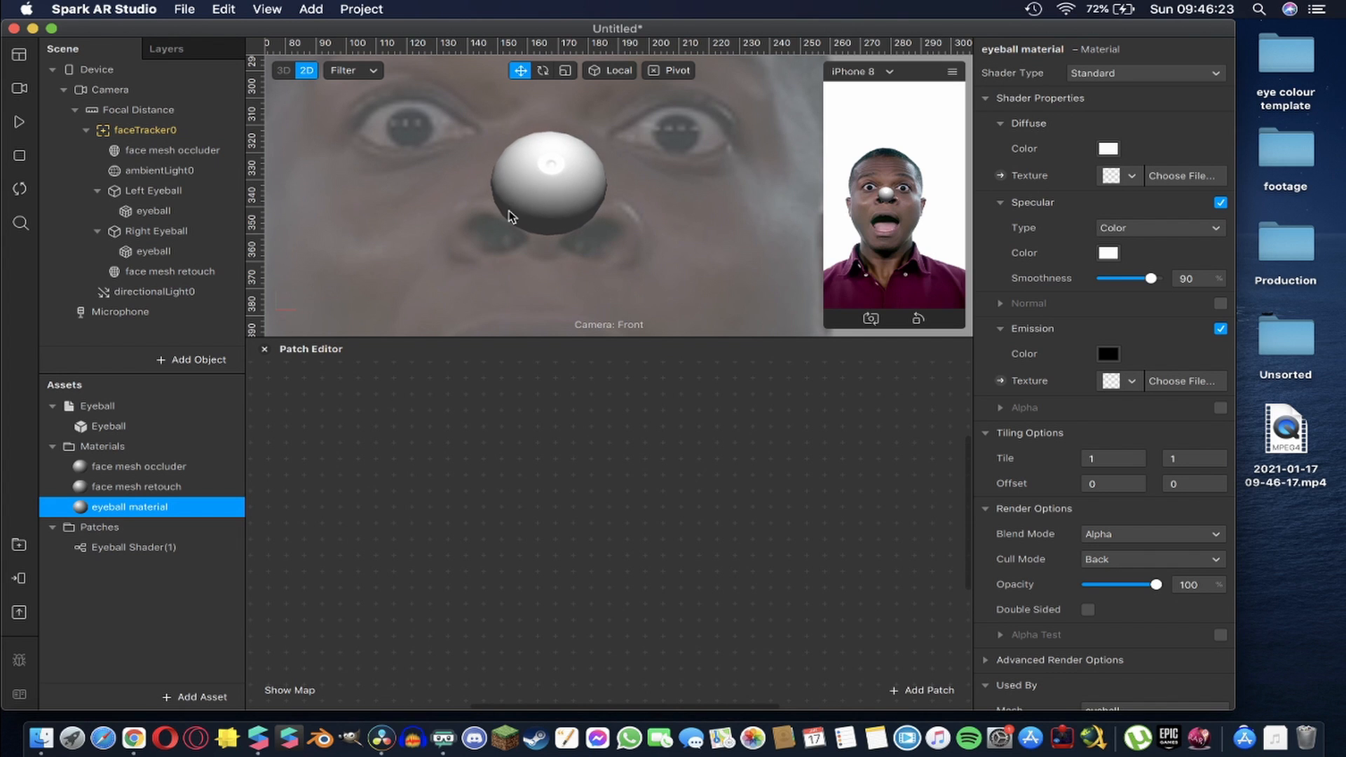
# Add the faceTracker0 object to the patch graph along with its Face Finder and Face Select patches
pyautogui.scroll(-3, 539, 168)
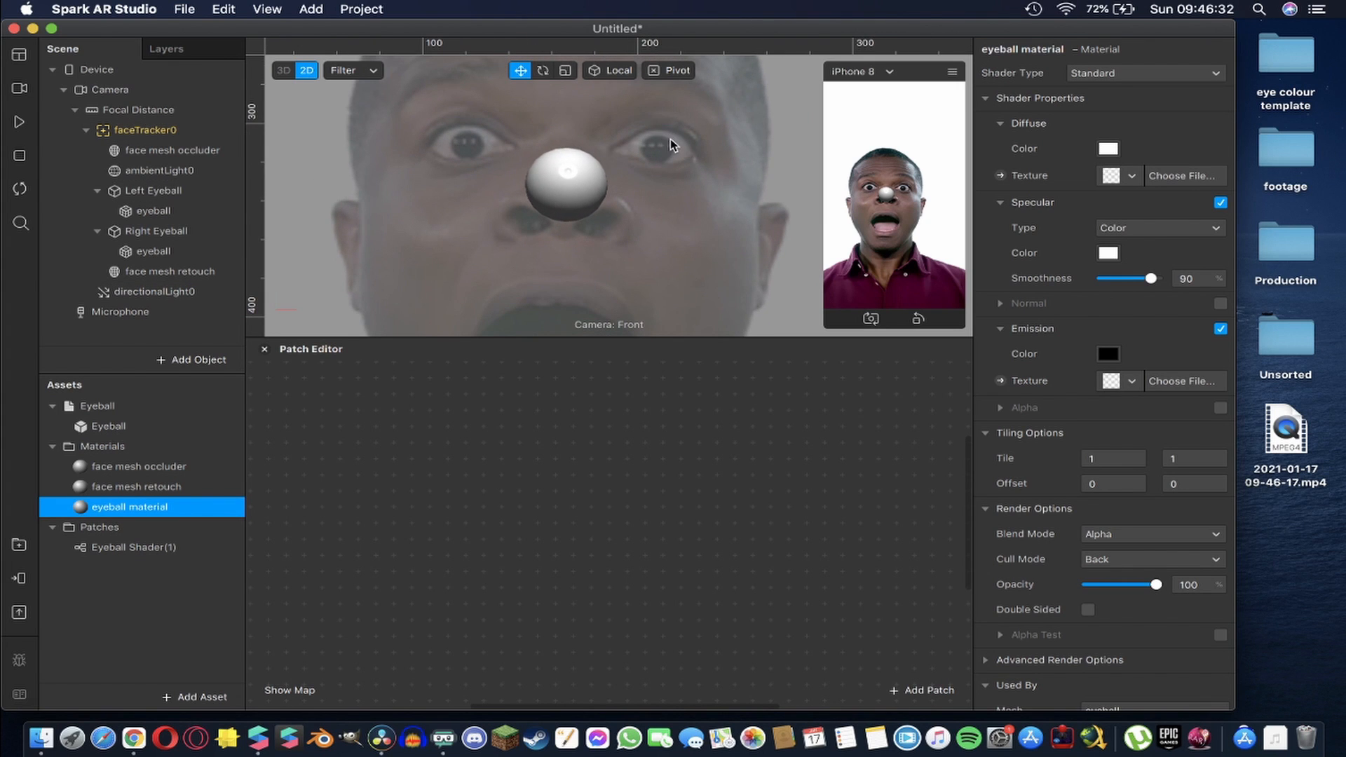
pyautogui.click(141, 131)
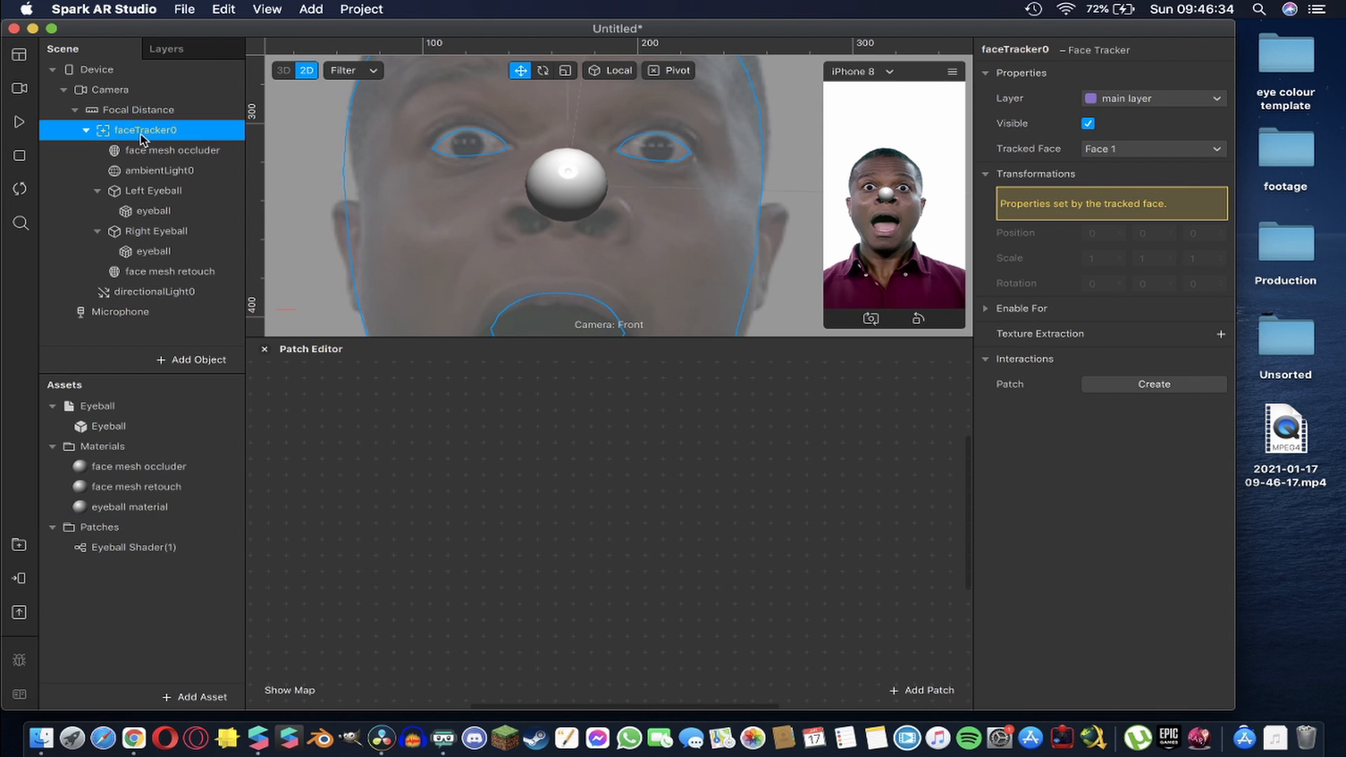
pyautogui.moveTo(126, 129); pyautogui.dragTo(318, 419)
pyautogui.moveTo(361, 488); pyautogui.dragTo(361, 488)
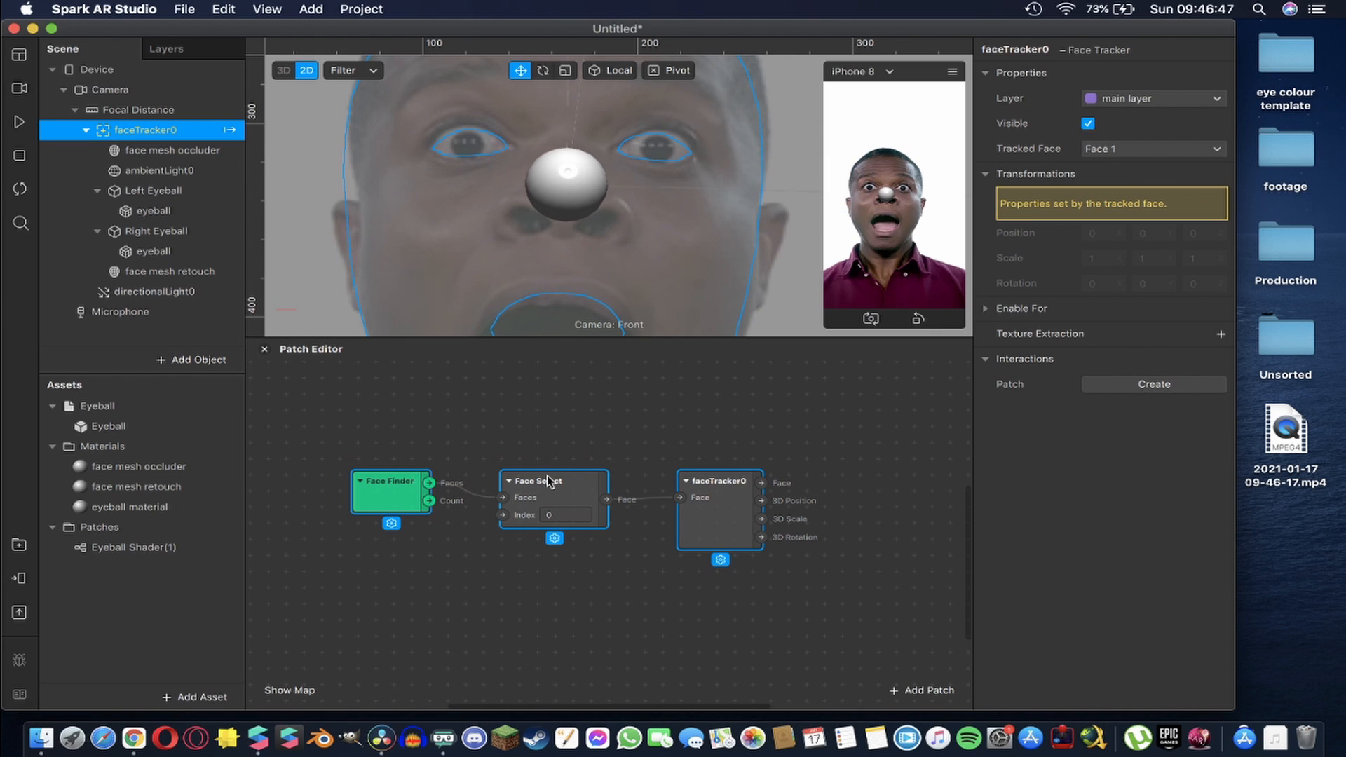
# Add an Eyeball patch fed by the Face output of the faceTracker0 patch
pyautogui.scroll(-2, 559, 481)
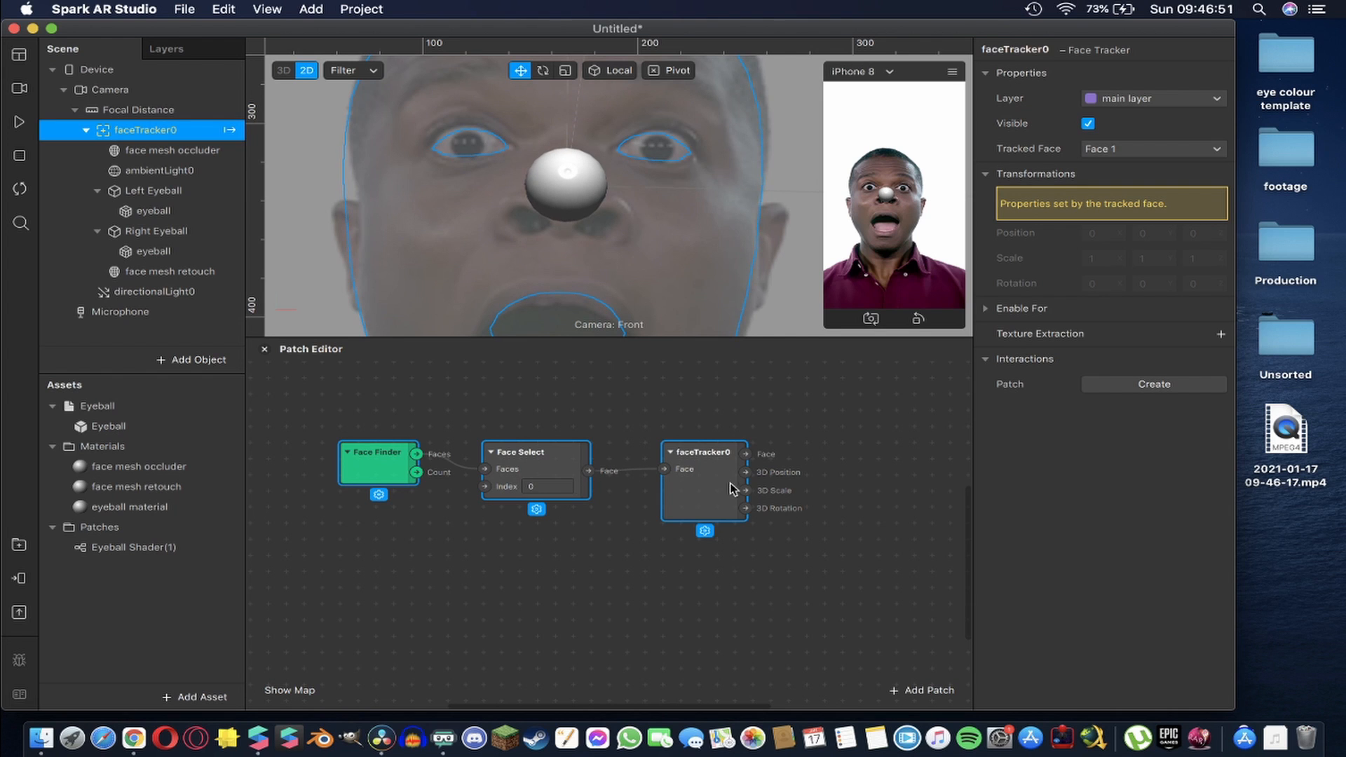
pyautogui.moveTo(745, 456); pyautogui.dragTo(789, 428)
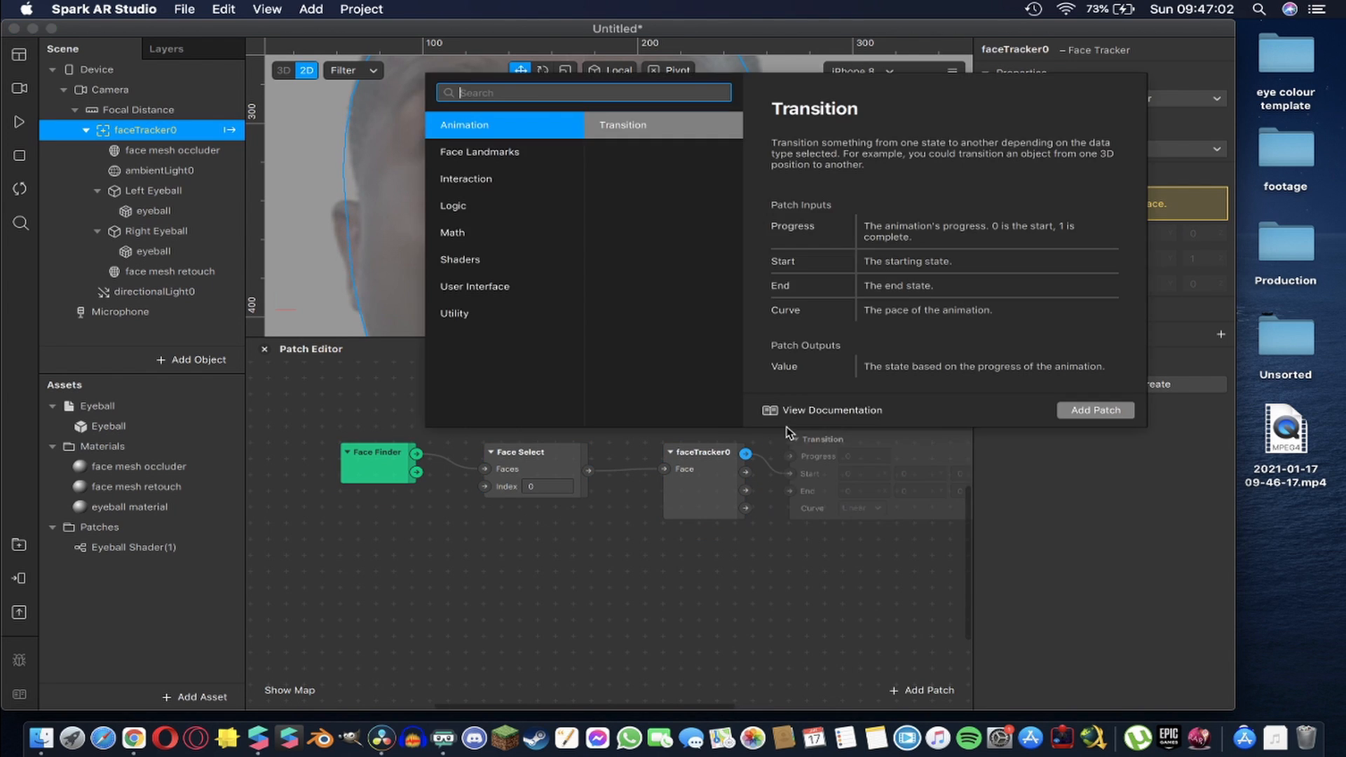
pyautogui.write('eye')
pyautogui.press('Down')
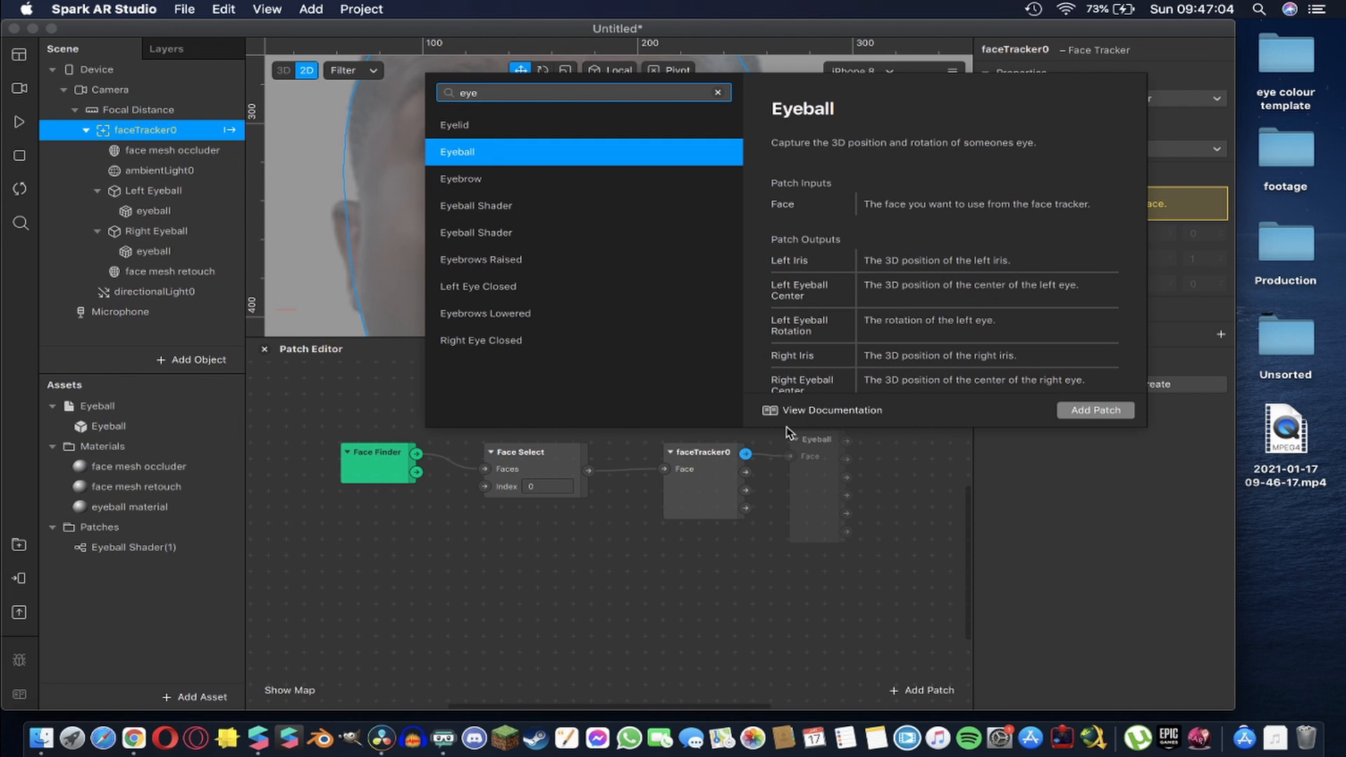
pyautogui.press('Return')
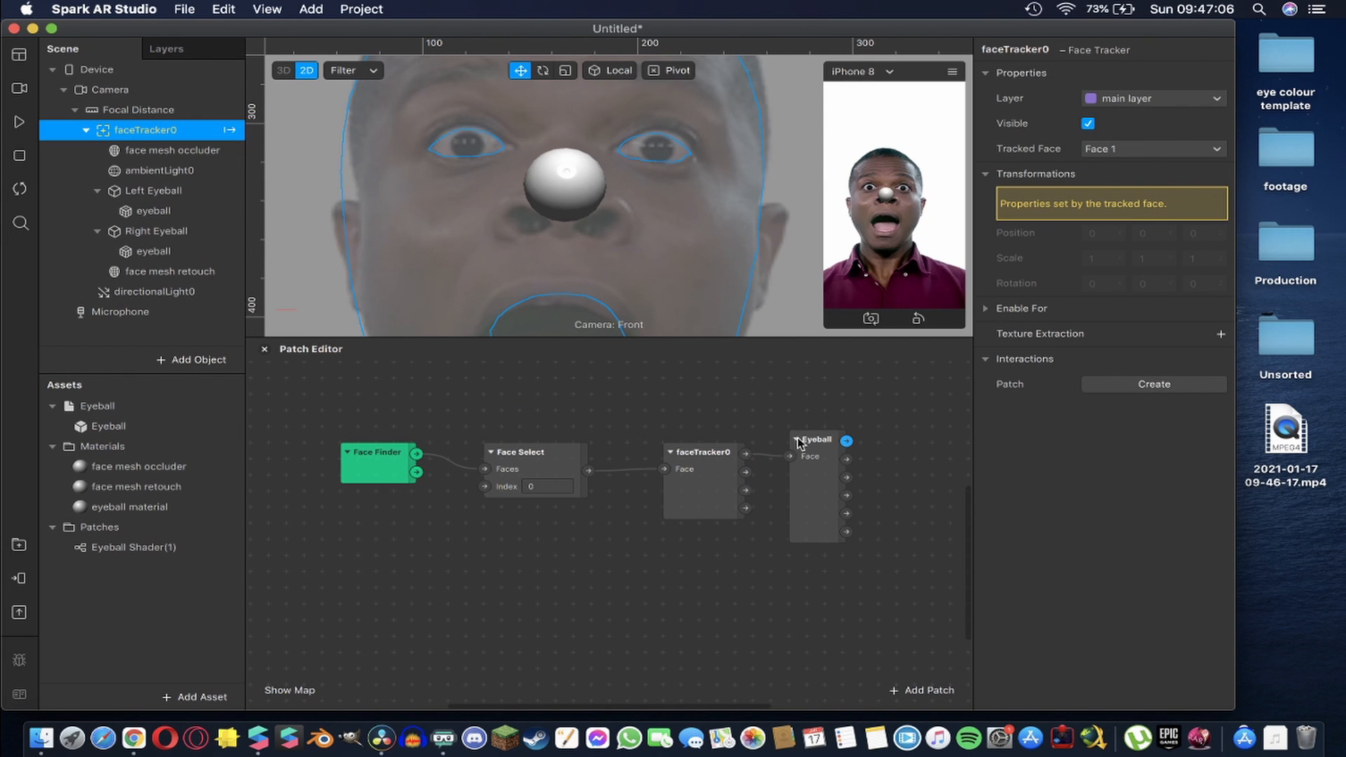
# Arrange the Face Finder, Face Select and Eyeball patches closely in line with the faceTracker0 patch
pyautogui.click(805, 429)
pyautogui.moveTo(803, 424); pyautogui.dragTo(811, 432)
pyautogui.hscroll(2, 821, 440)
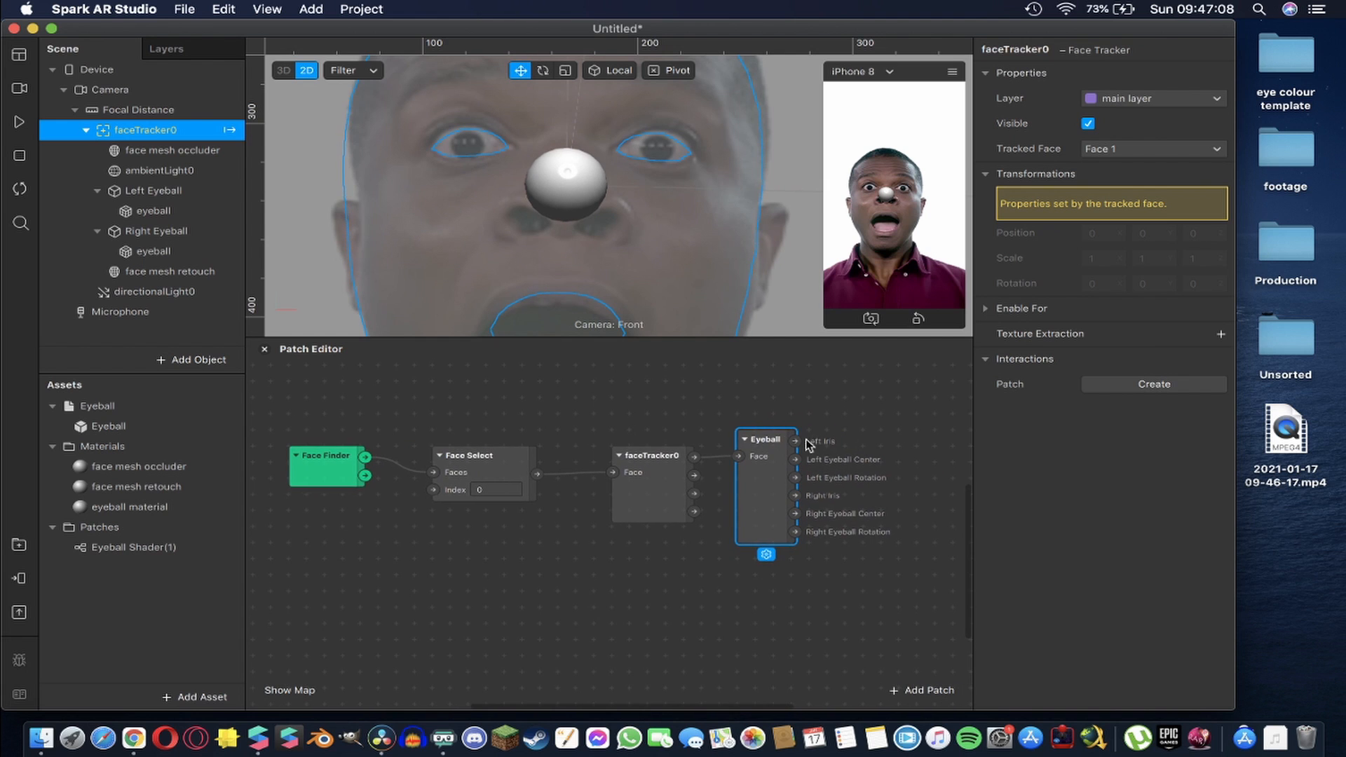
pyautogui.moveTo(341, 462); pyautogui.dragTo(377, 462)
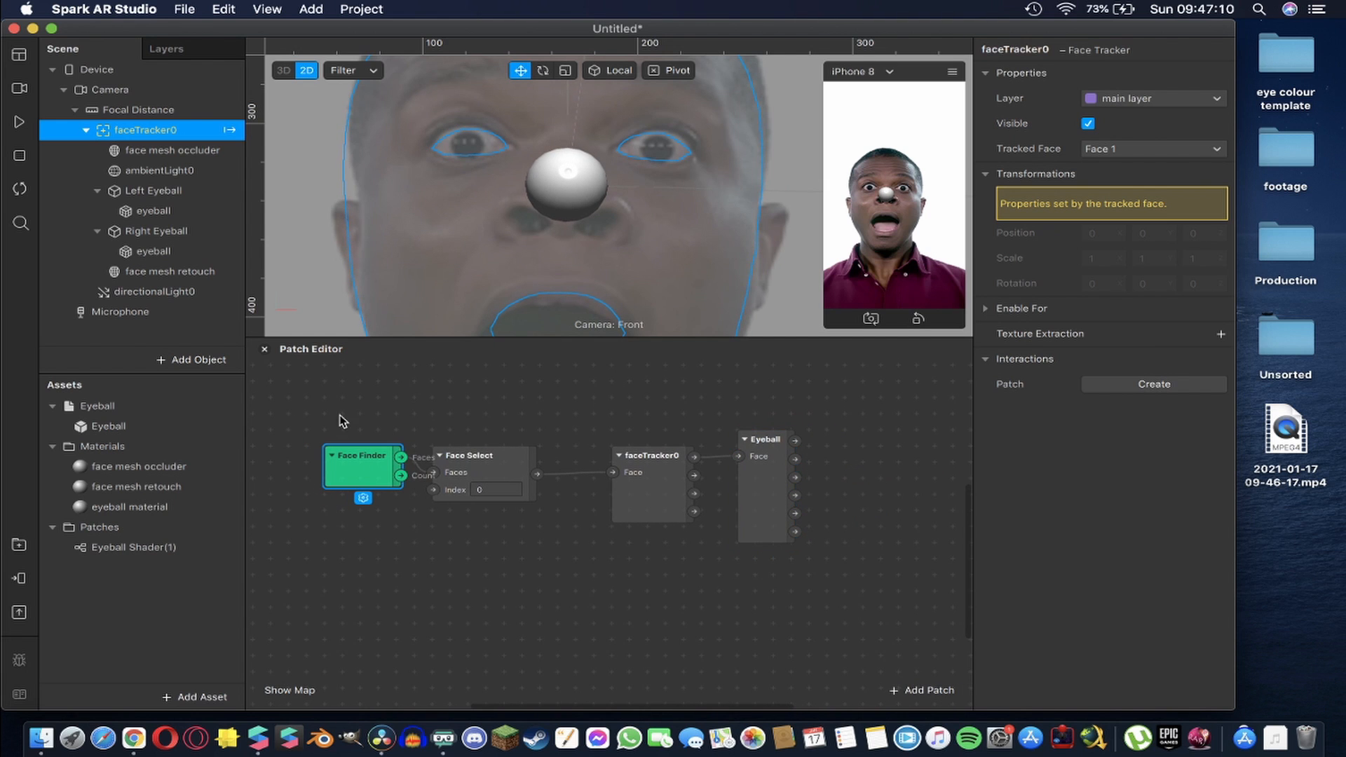
pyautogui.moveTo(344, 421); pyautogui.dragTo(540, 519)
pyautogui.moveTo(472, 459); pyautogui.dragTo(526, 461)
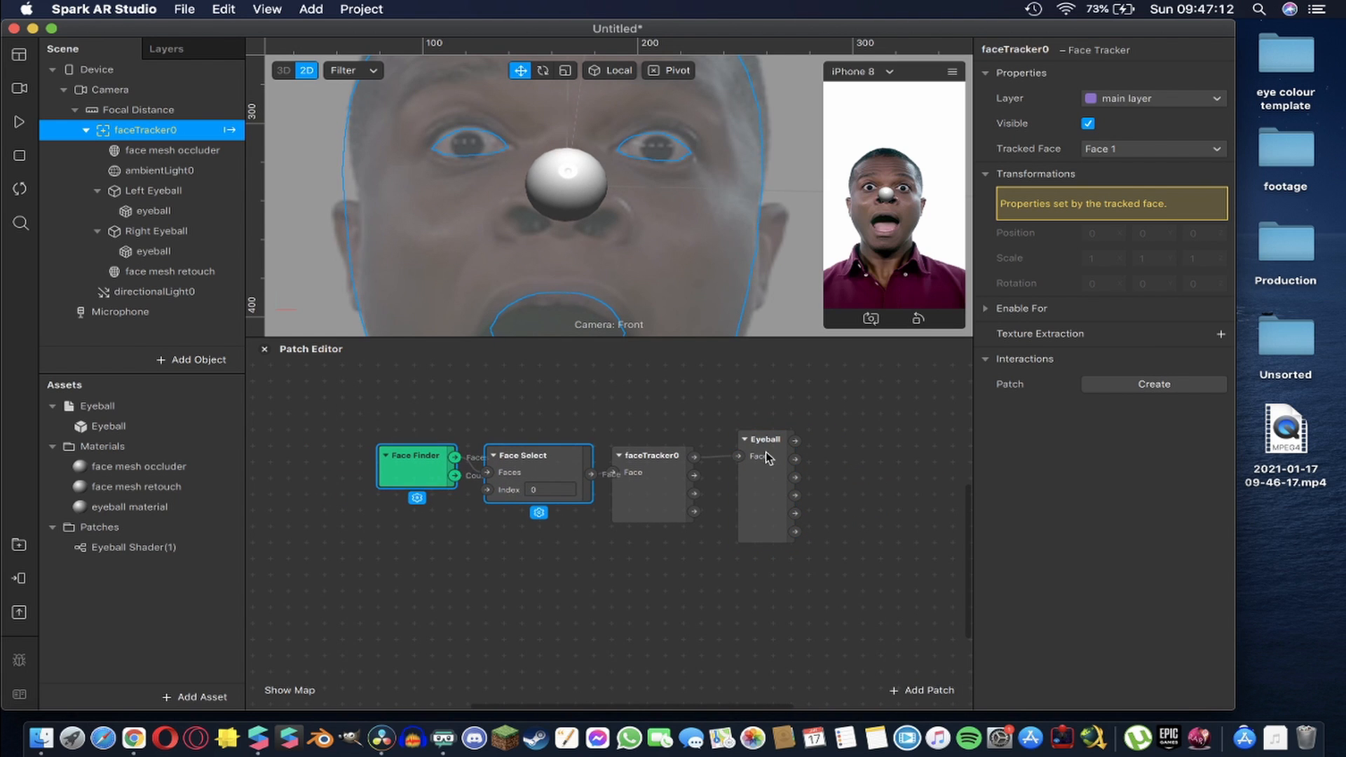
pyautogui.moveTo(768, 457); pyautogui.dragTo(750, 473)
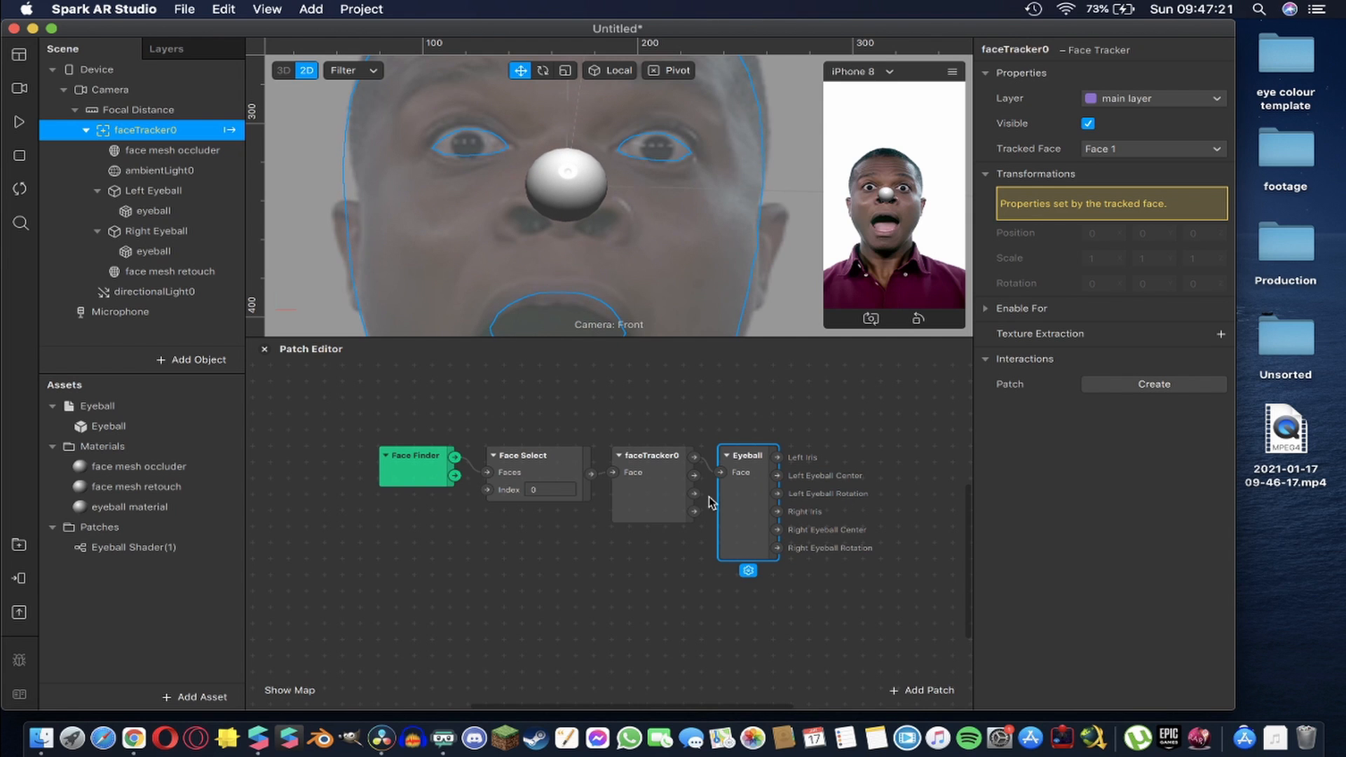
# Create position and rotation patches for the Left Eyeball object and place them beyond the Eyeball patch
pyautogui.hscroll(3, 709, 496)
pyautogui.click(166, 191)
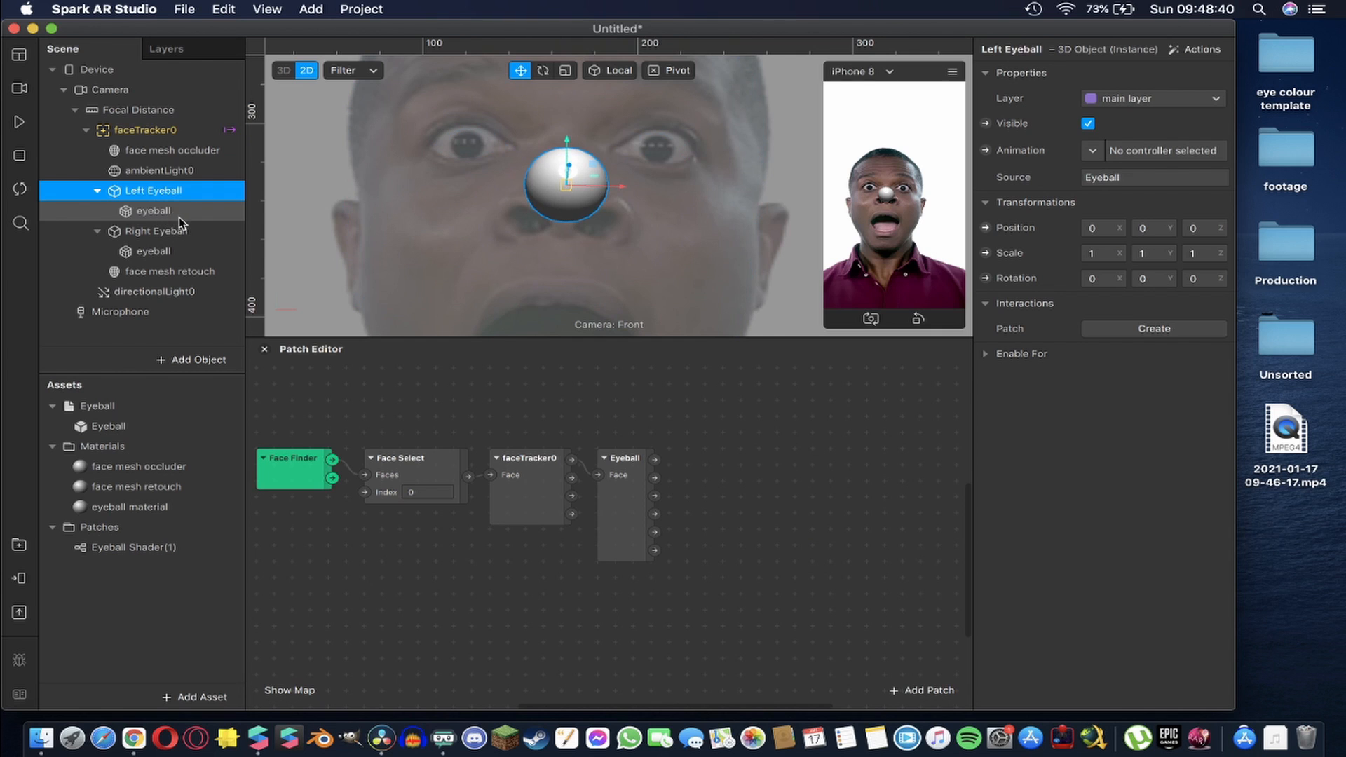
pyautogui.click(987, 228)
pyautogui.click(986, 278)
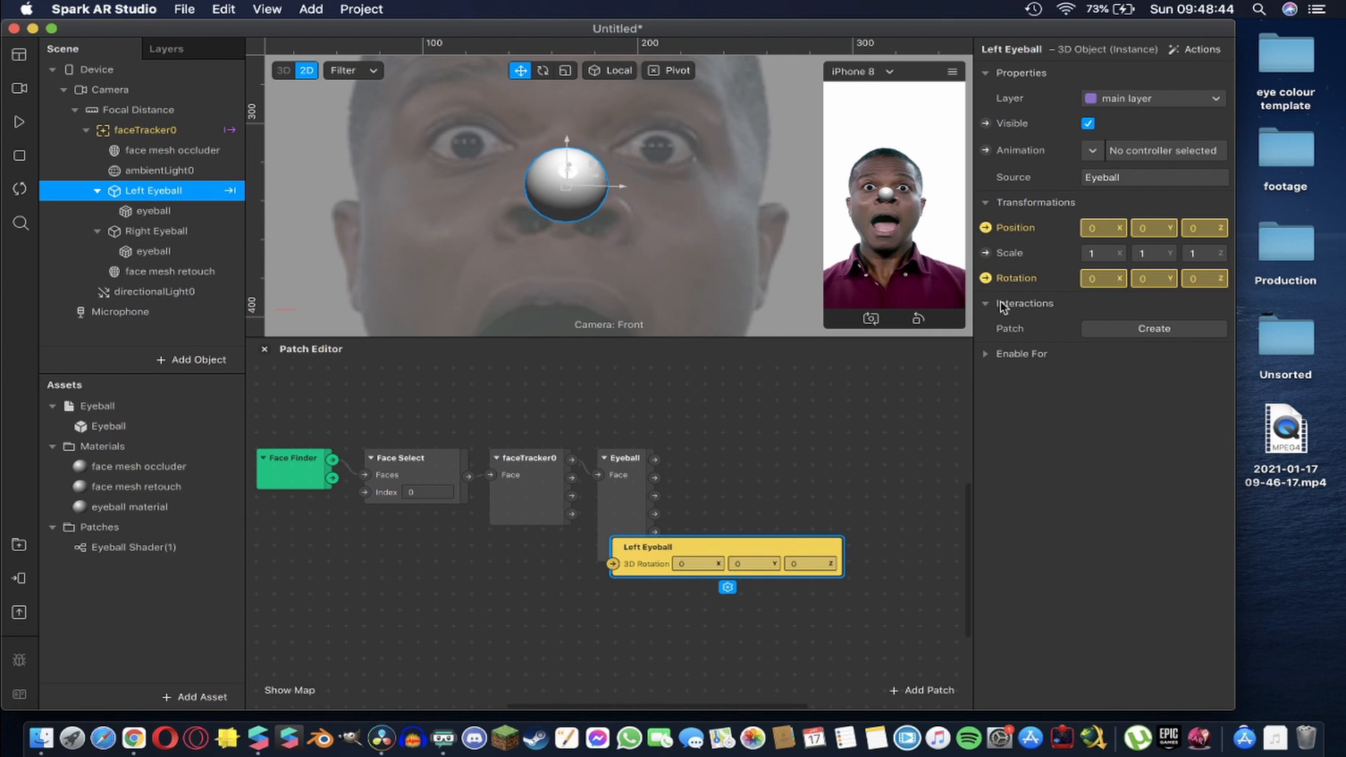
pyautogui.moveTo(636, 571); pyautogui.dragTo(819, 467)
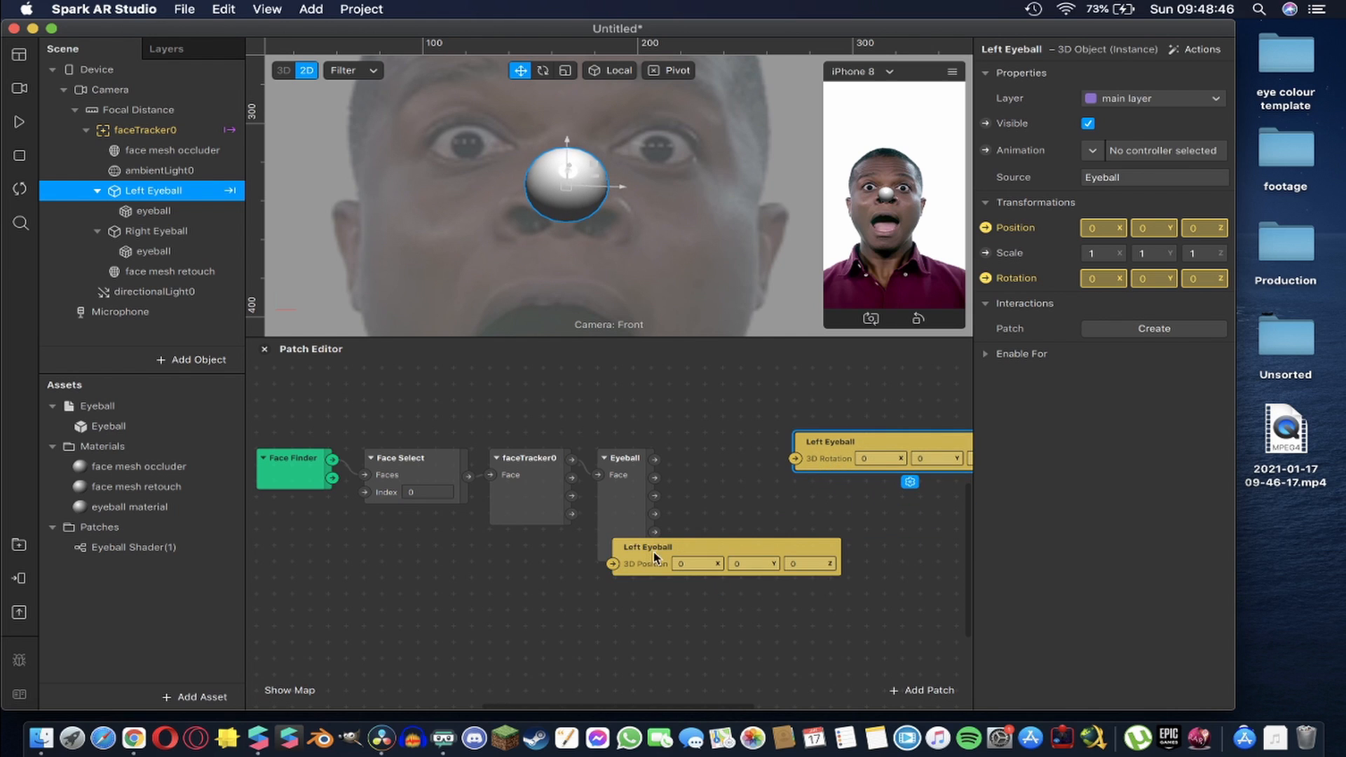
pyautogui.moveTo(653, 552); pyautogui.dragTo(843, 511)
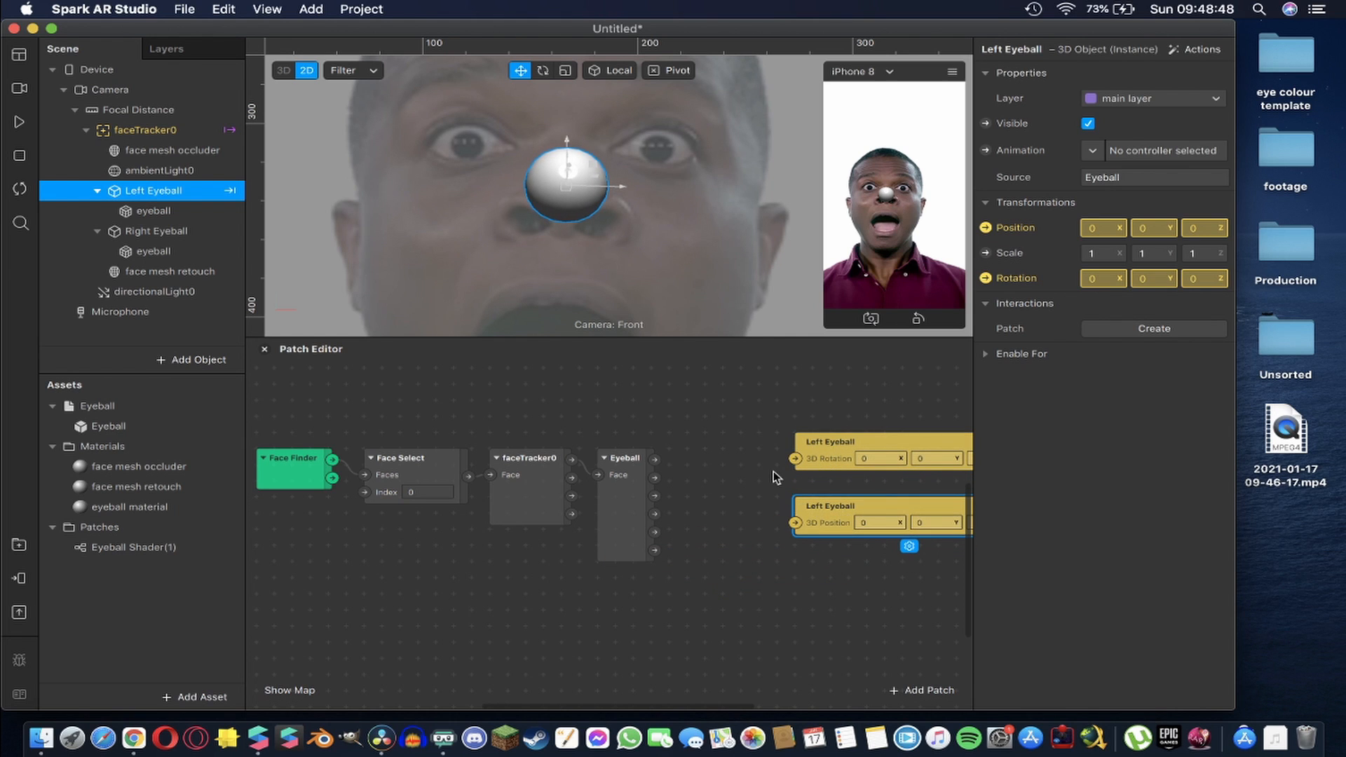
# Connect Left Eyeball Center to the Left Eyeball's 3D Position and Left Eyeball Rotation to its 3D Rotation
pyautogui.click(629, 508)
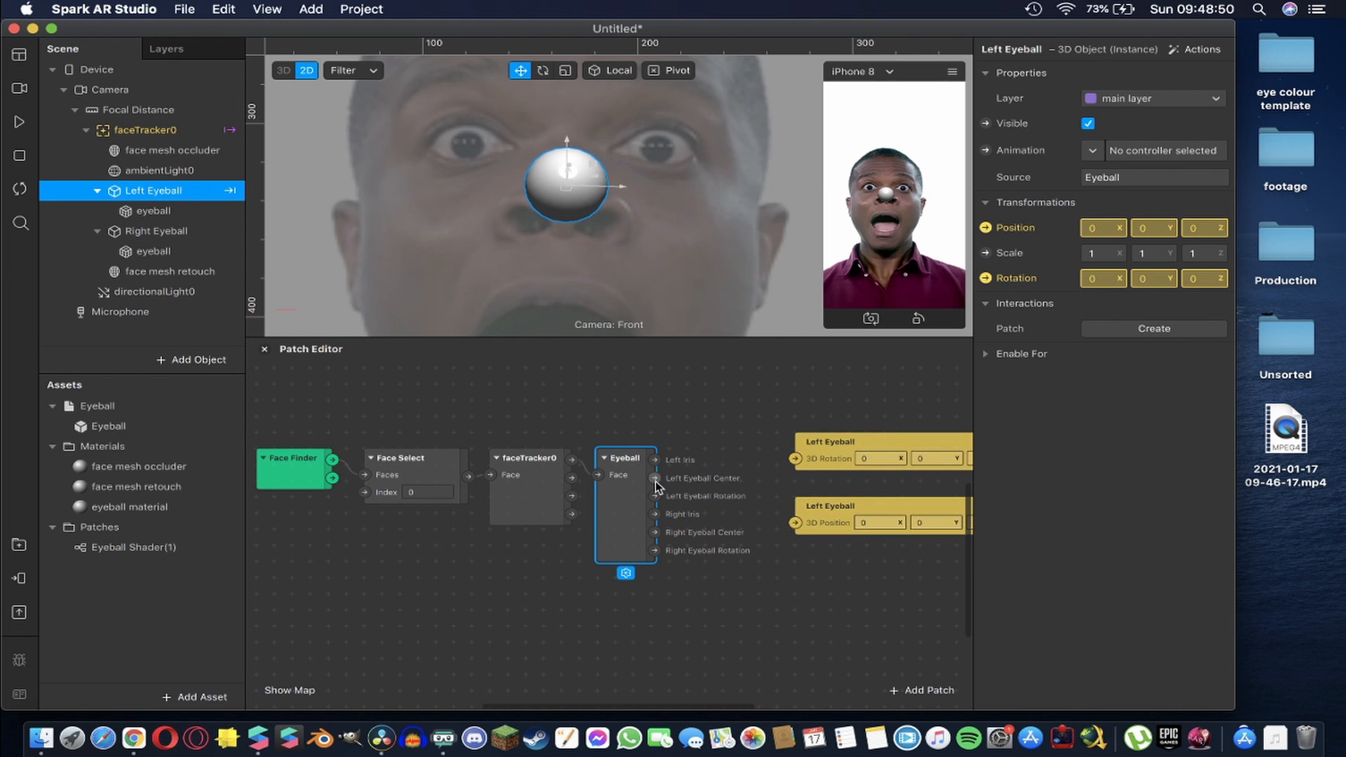
pyautogui.moveTo(656, 479); pyautogui.dragTo(797, 517)
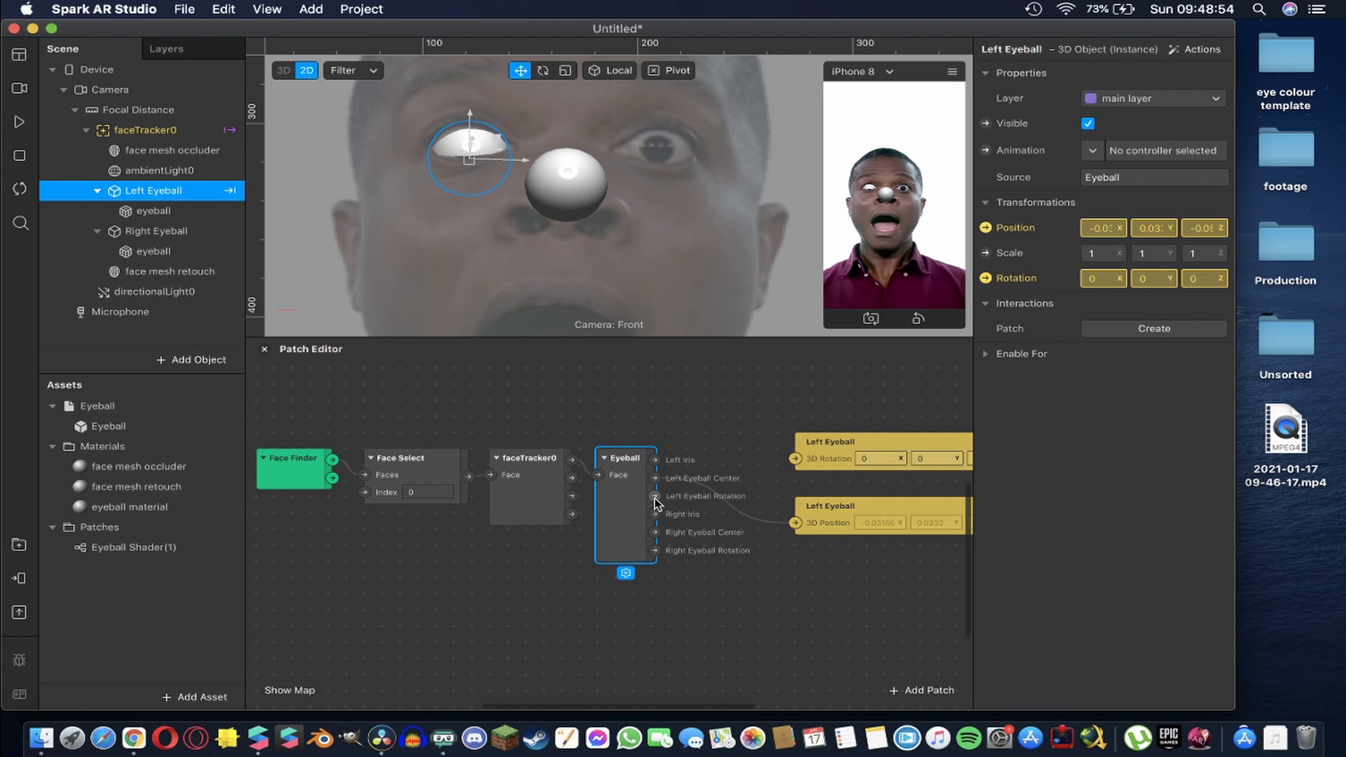
pyautogui.moveTo(654, 496); pyautogui.dragTo(827, 567)
# Stack the Left Eyeball position patch above its rotation patch and move both closer to the Eyeball patch
pyautogui.moveTo(825, 520); pyautogui.dragTo(825, 456)
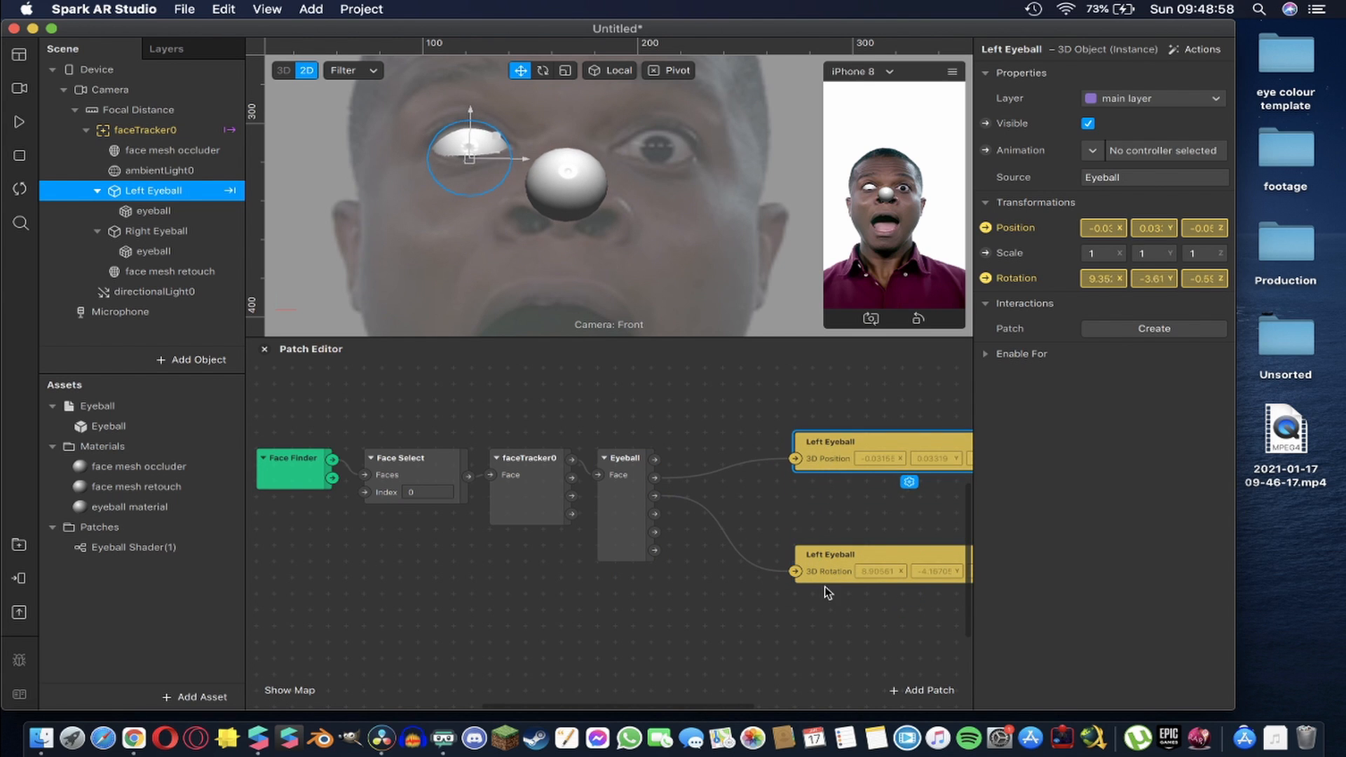
pyautogui.click(823, 566)
pyautogui.moveTo(823, 565); pyautogui.dragTo(830, 499)
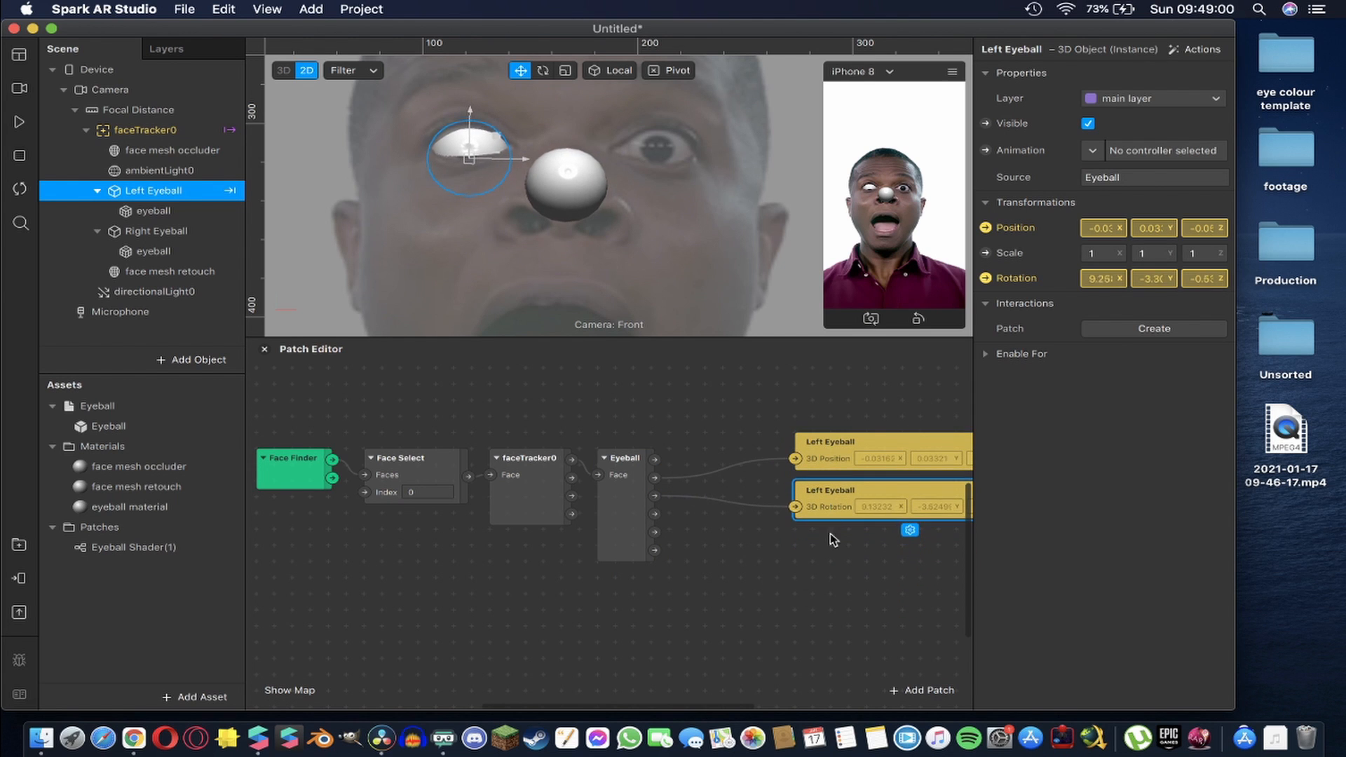
pyautogui.keyDown('shift'); pyautogui.click(830, 439); pyautogui.keyUp('shift')
pyautogui.moveTo(830, 439); pyautogui.dragTo(758, 422)
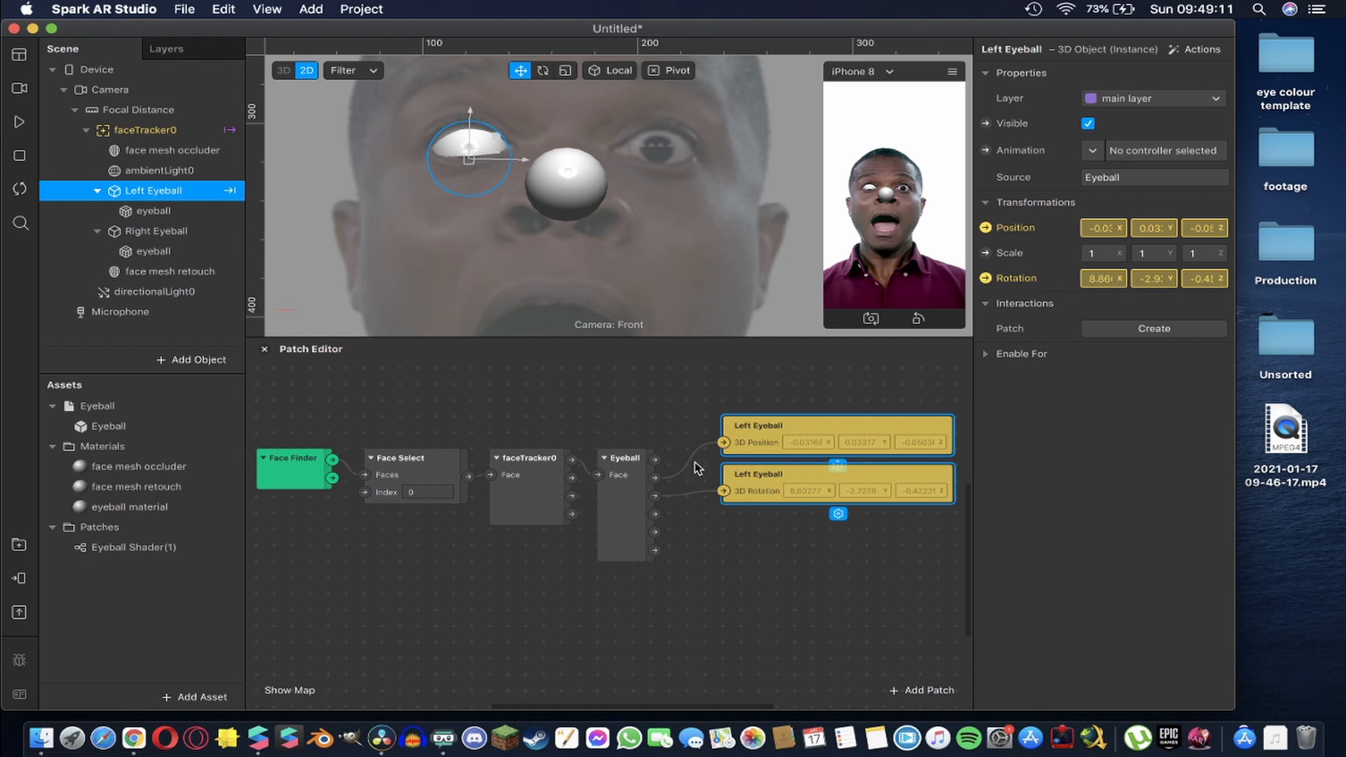
# Create position and rotation patches for the Right Eyeball object and connect them to the Right Eyeball Center and Right Eyeball Rotation outputs
pyautogui.click(160, 232)
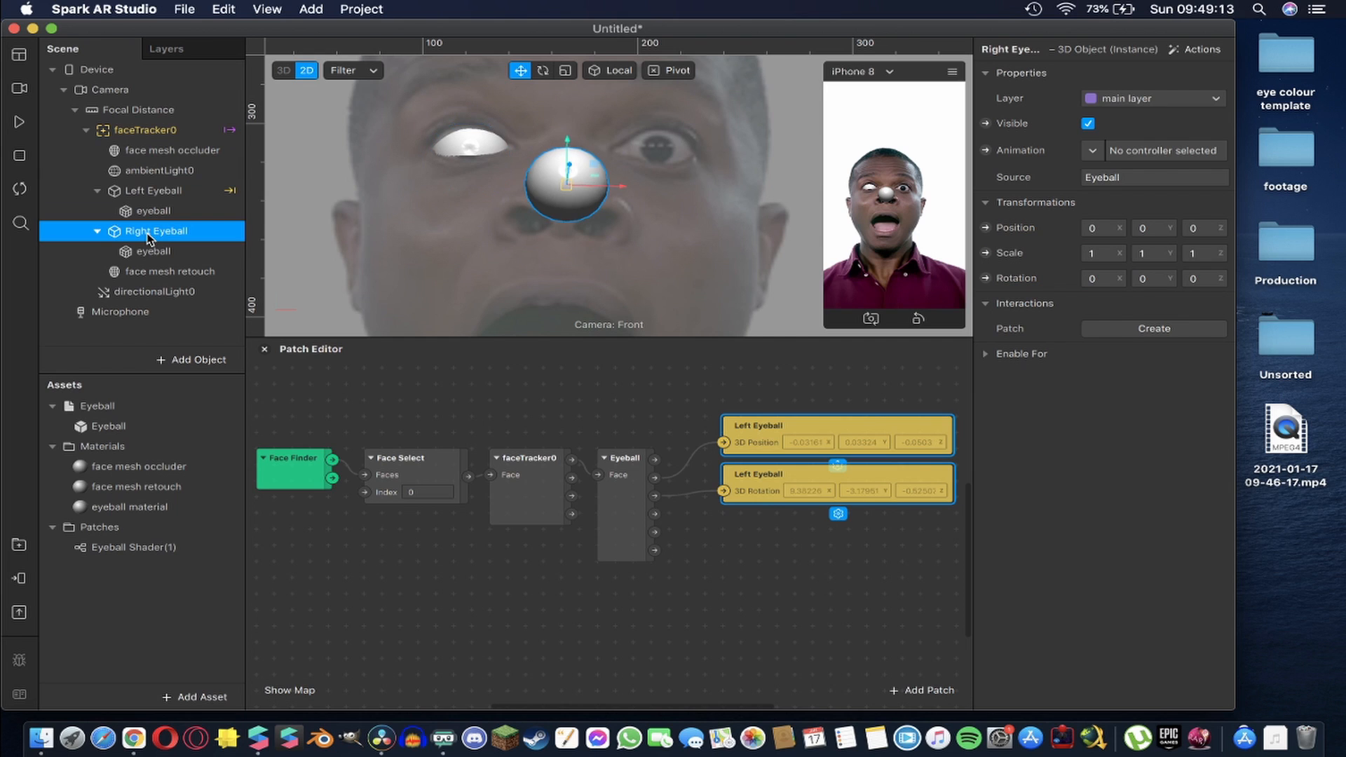
pyautogui.click(986, 227)
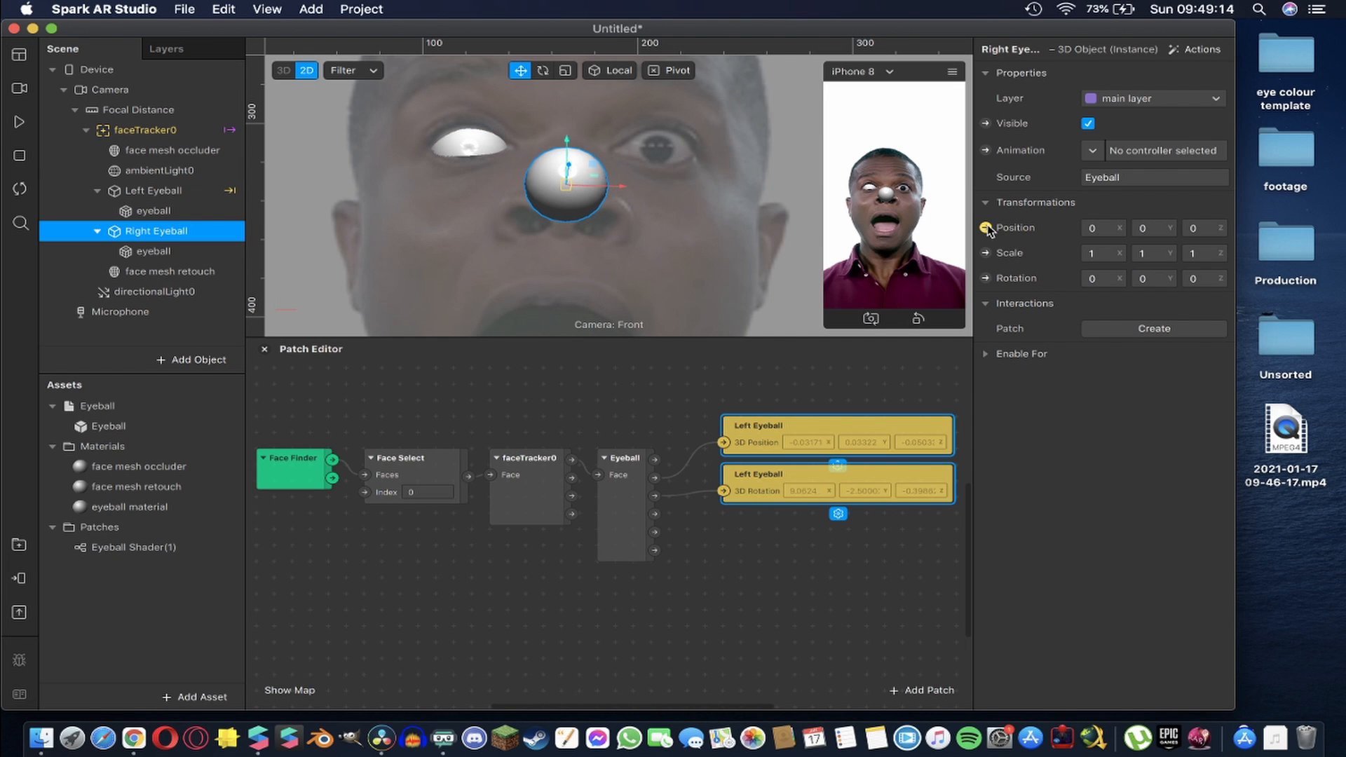
pyautogui.click(985, 277)
pyautogui.moveTo(635, 558); pyautogui.dragTo(783, 540)
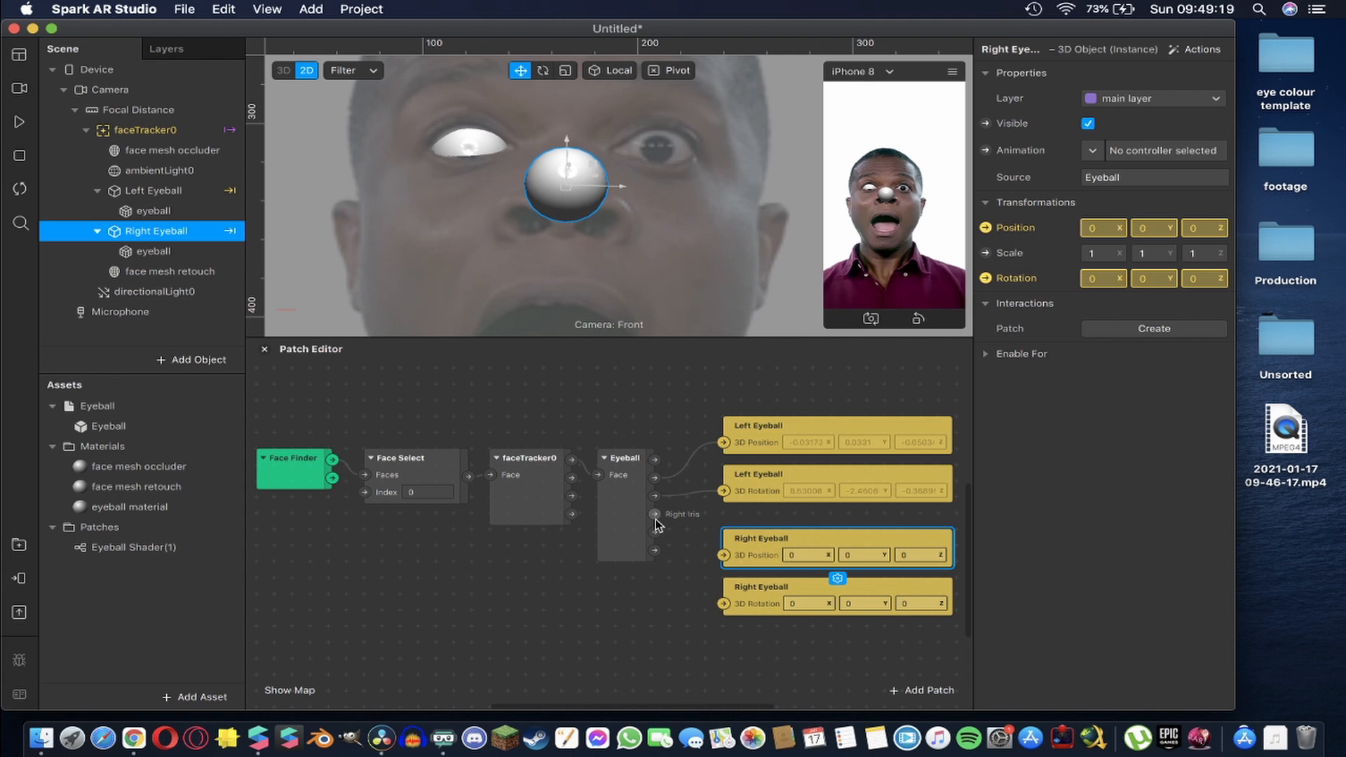
pyautogui.moveTo(655, 533); pyautogui.dragTo(723, 604)
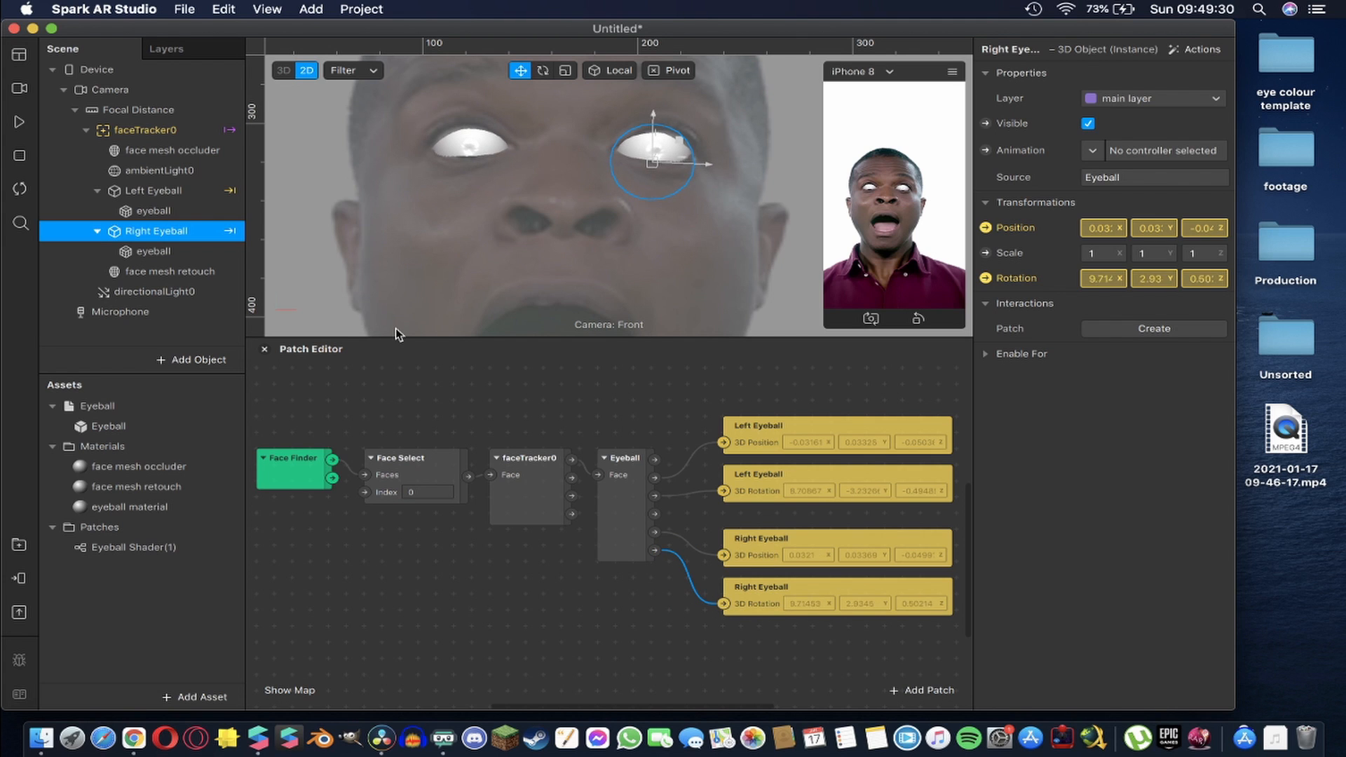
# Play the preview video to check how both eyeballs follow the tracked eyes, and pause it
pyautogui.click(20, 122)
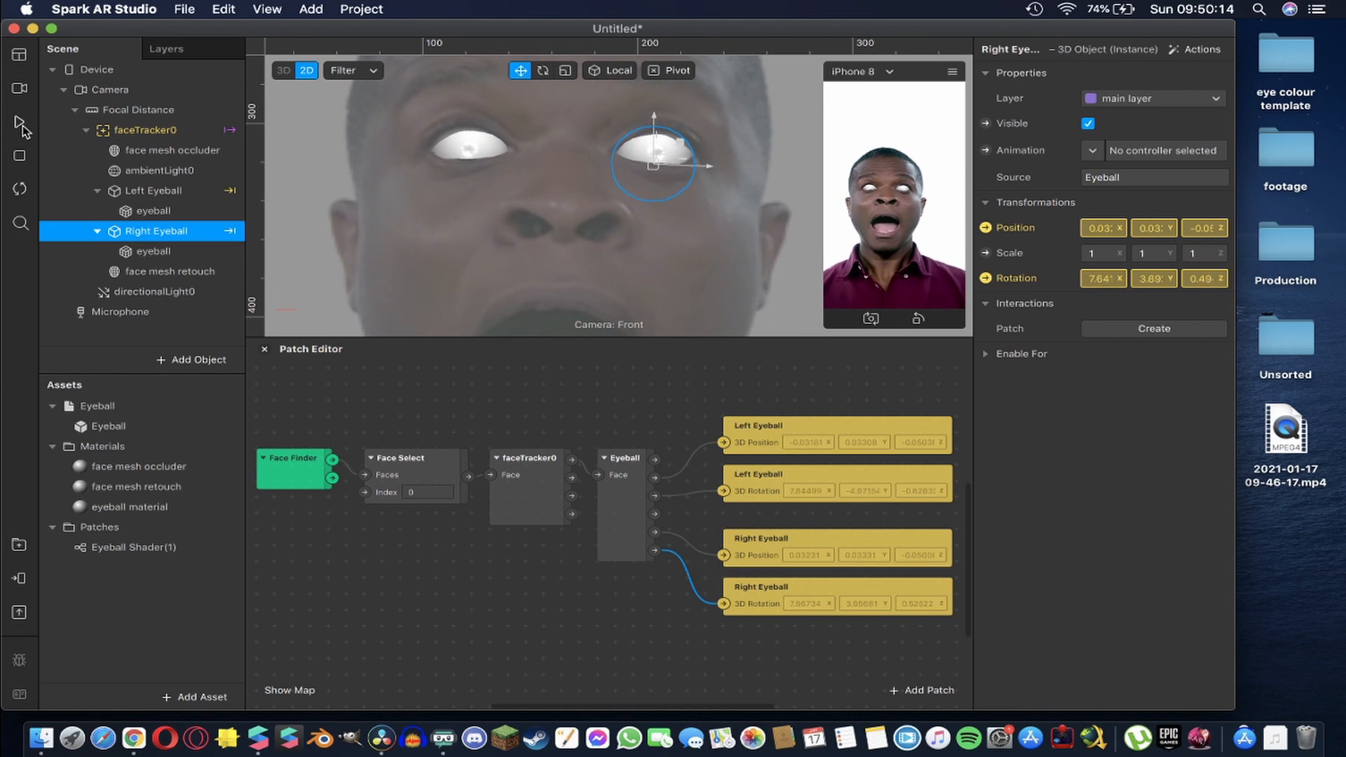
pyautogui.click(20, 123)
pyautogui.click(635, 623)
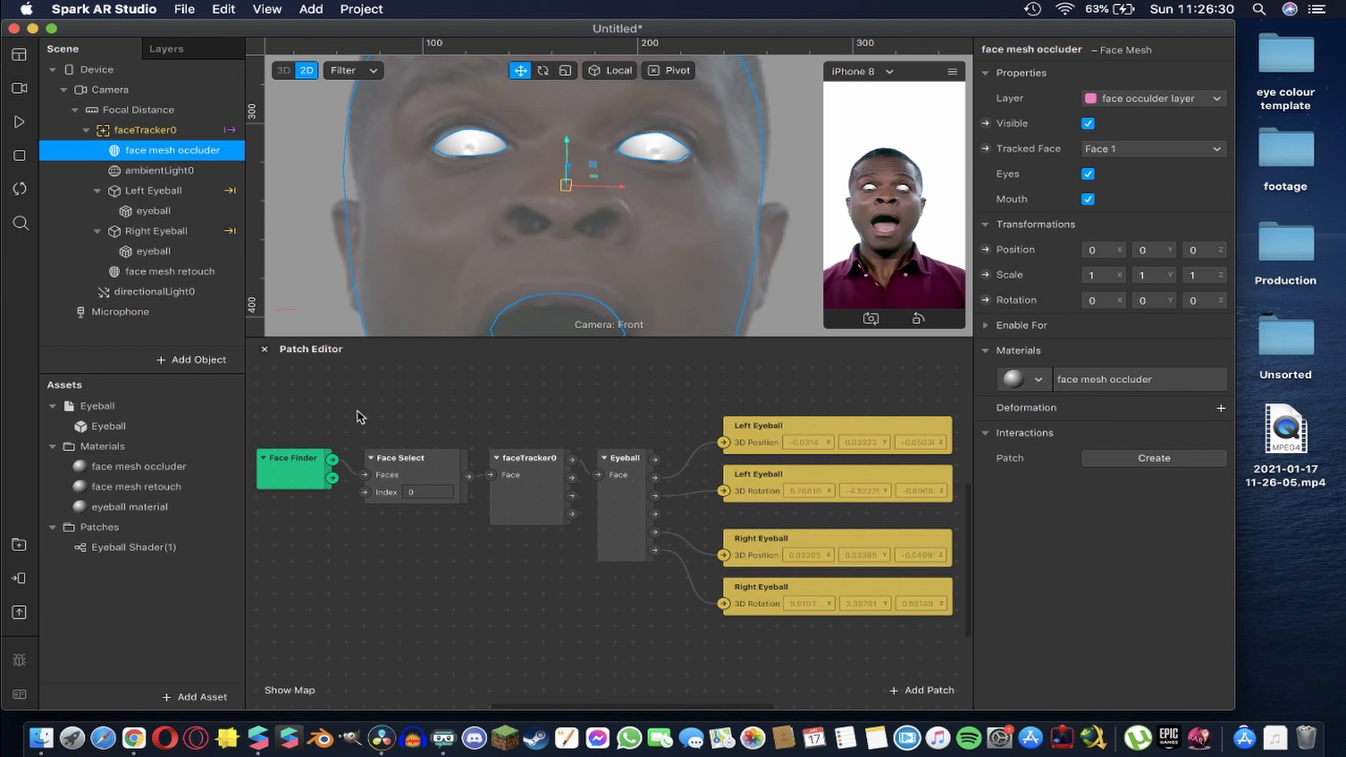
# Add a Value patch below the face tracking patches and set its data type to Vector 3
pyautogui.doubleClick(344, 589)
pyautogui.write('value')
pyautogui.press('Return')
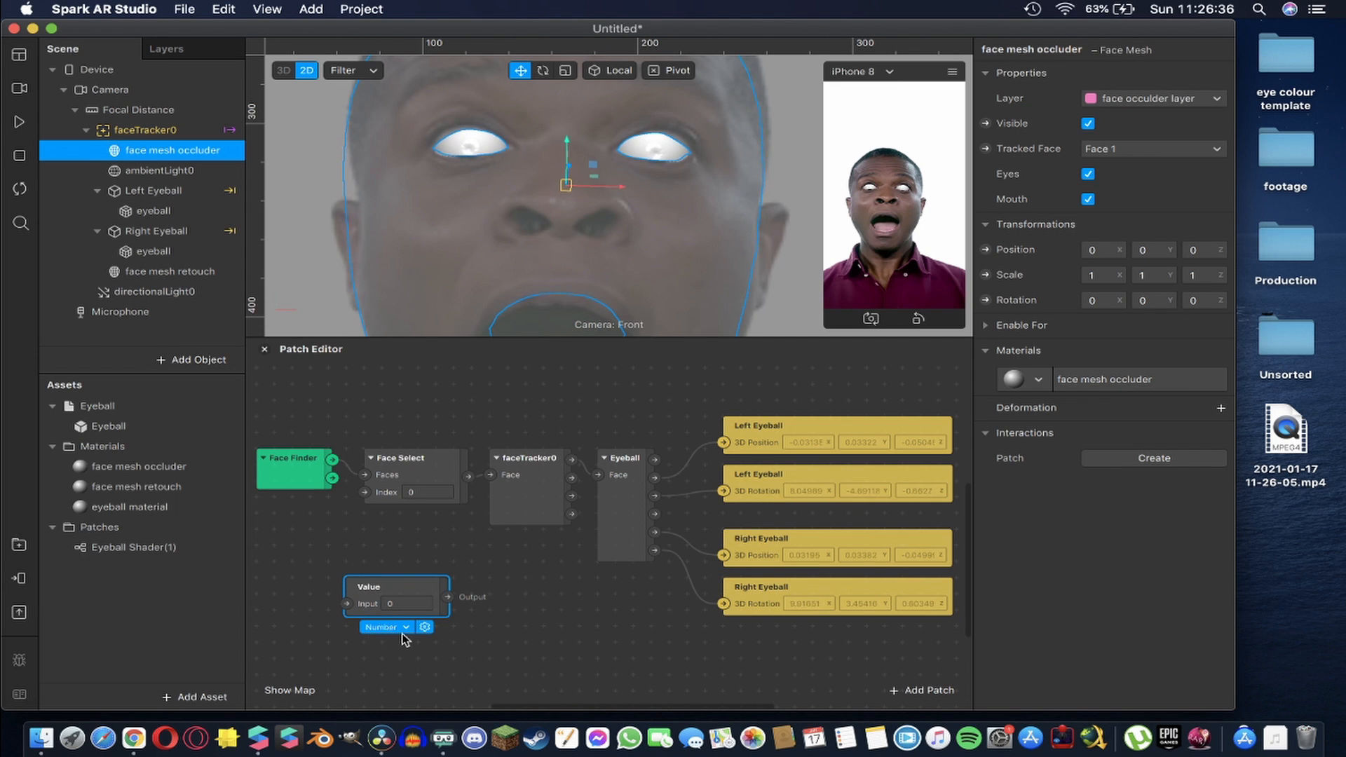
pyautogui.click(400, 628)
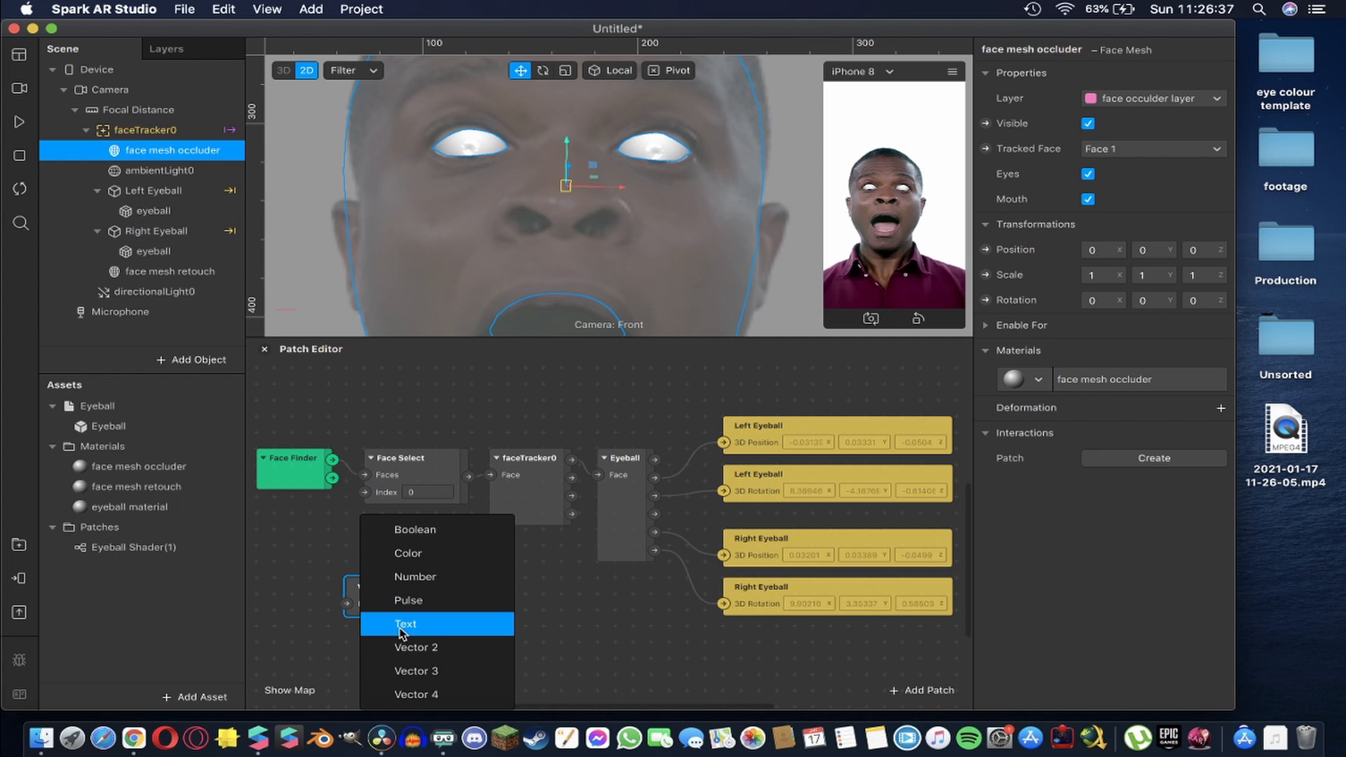
pyautogui.click(426, 672)
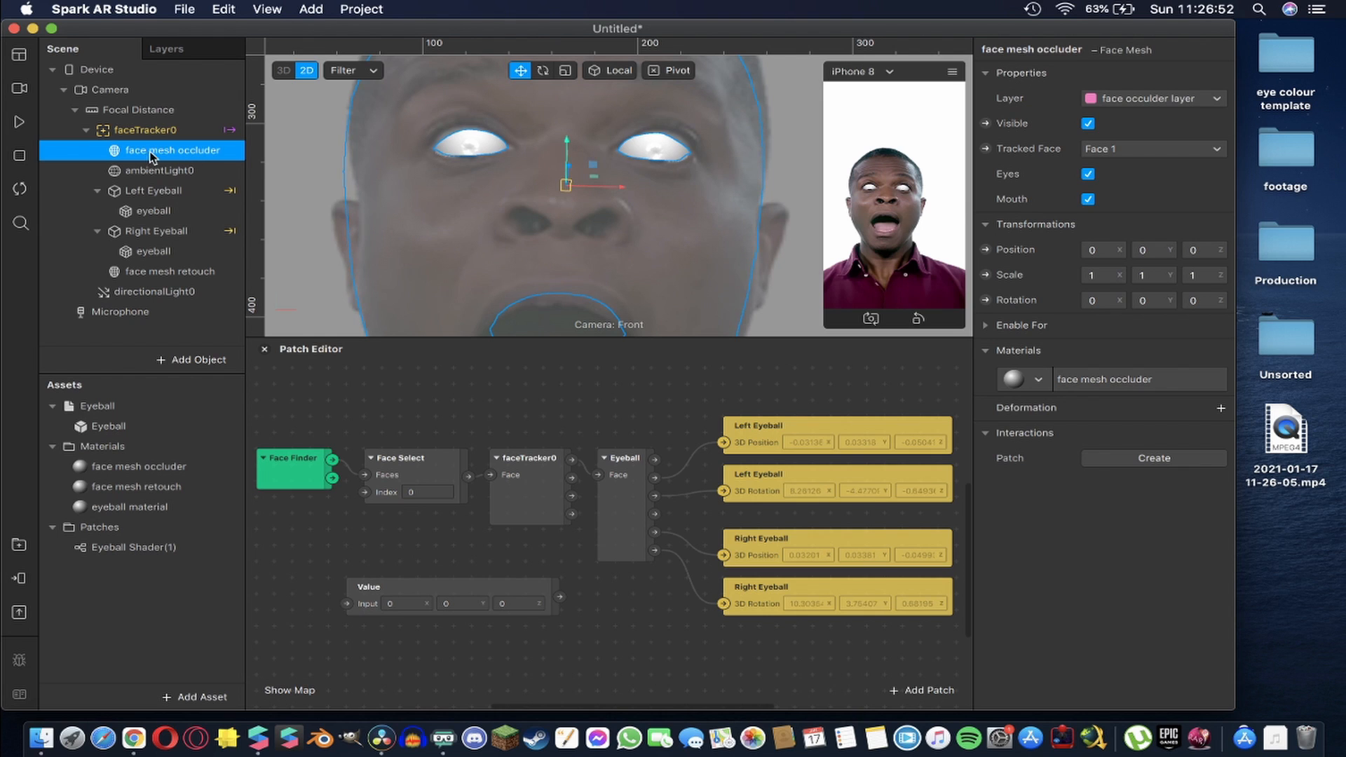
# Create a position patch for the face mesh occluder and place it beside the Value patch
pyautogui.click(986, 250)
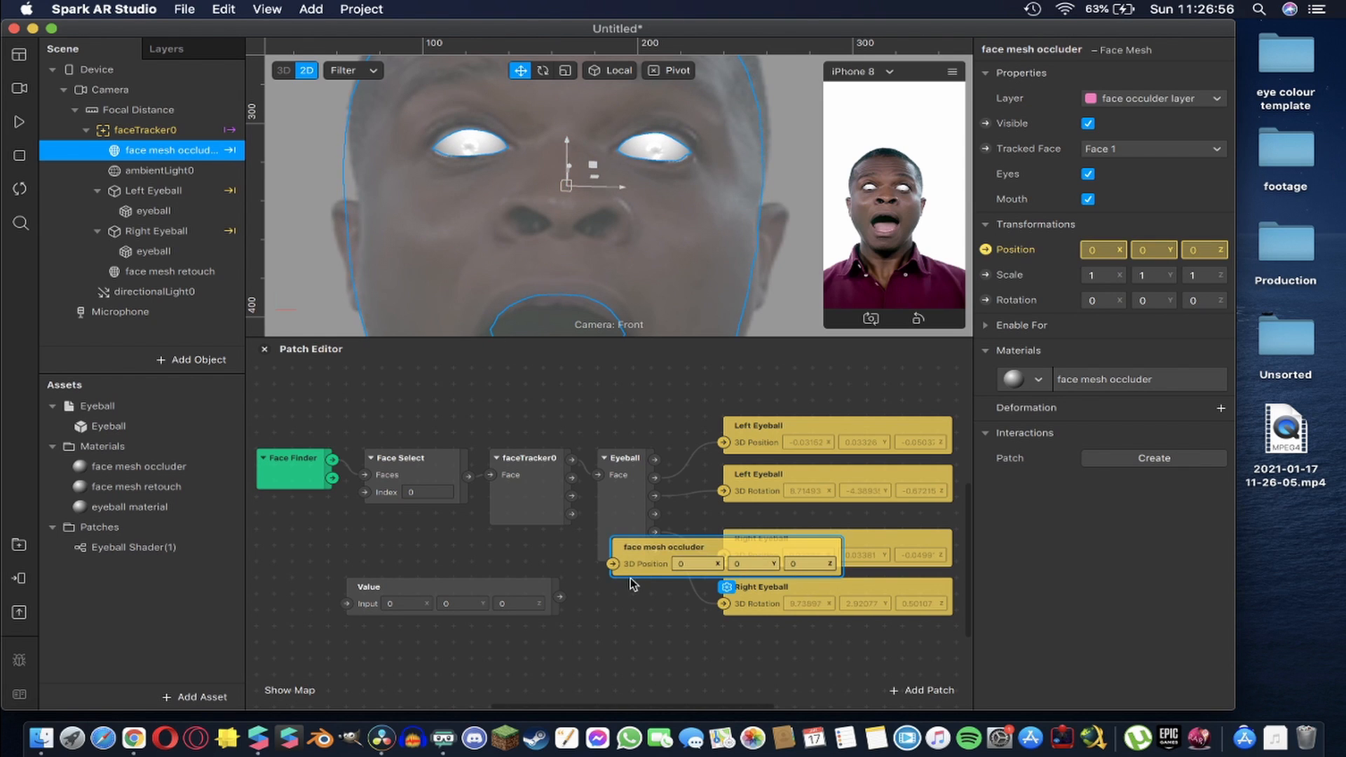
pyautogui.moveTo(619, 609); pyautogui.dragTo(388, 588)
pyautogui.click(507, 593)
pyautogui.click(596, 613)
pyautogui.hscroll(-3, 459, 561)
pyautogui.scroll(-3, 459, 561)
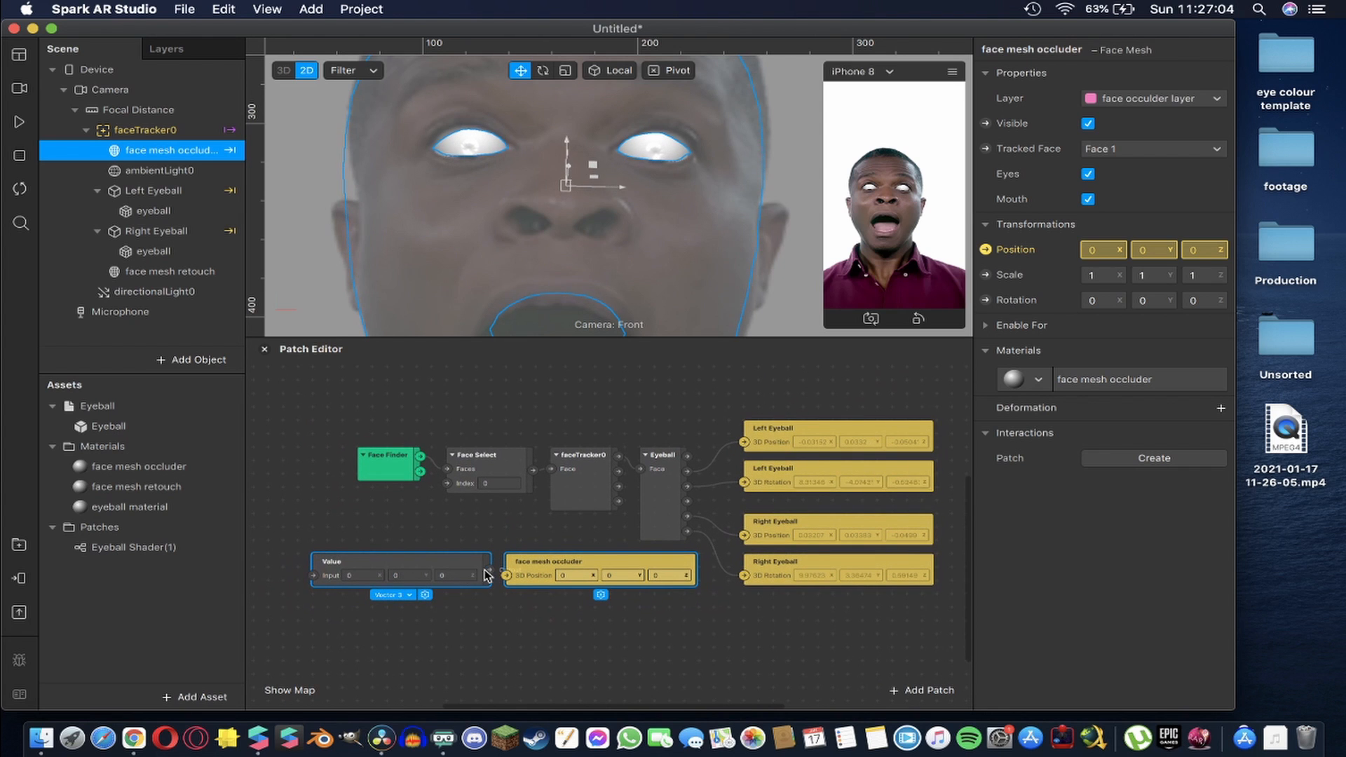
# Connect the Value patch to the face mesh occluder's 3D Position and set its Z value to 0.002
pyautogui.moveTo(490, 570); pyautogui.dragTo(507, 576)
pyautogui.click(455, 573)
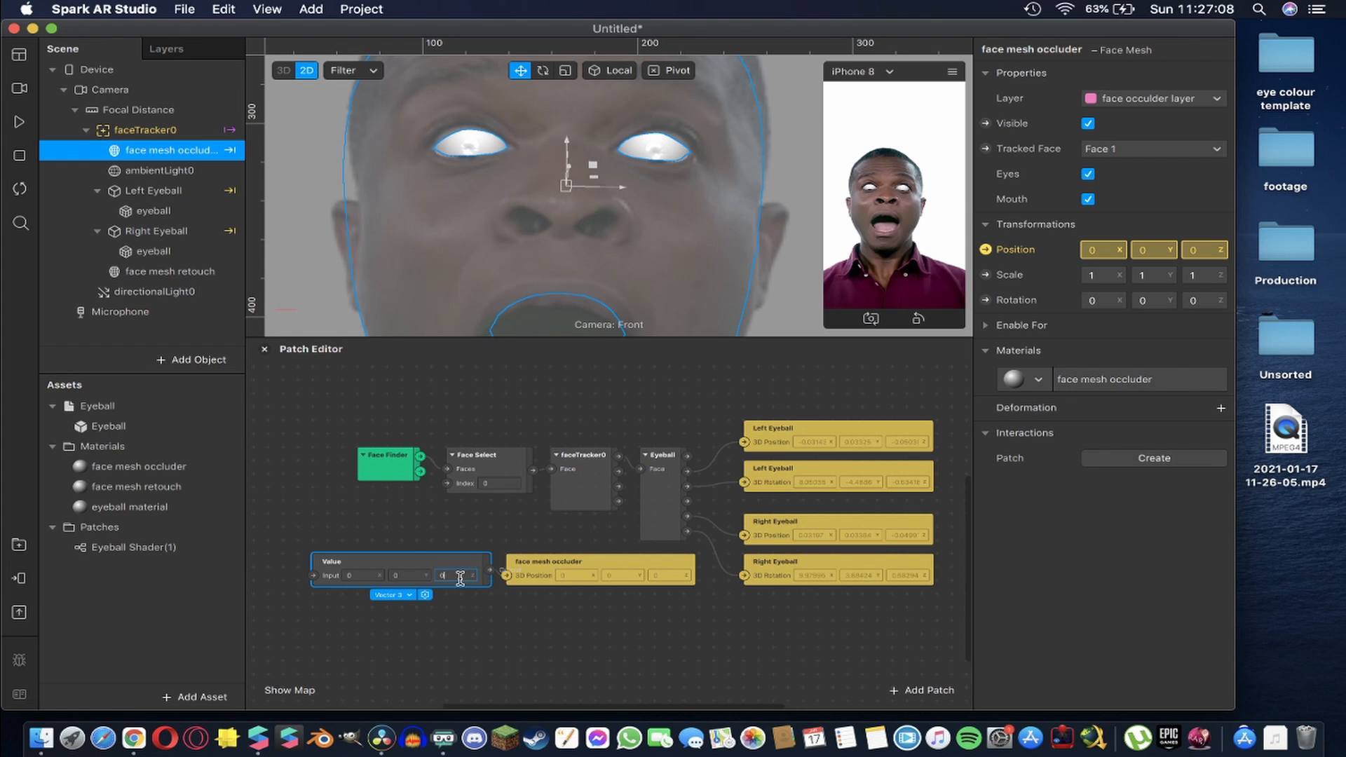
pyautogui.write('.003')
pyautogui.press('Return')
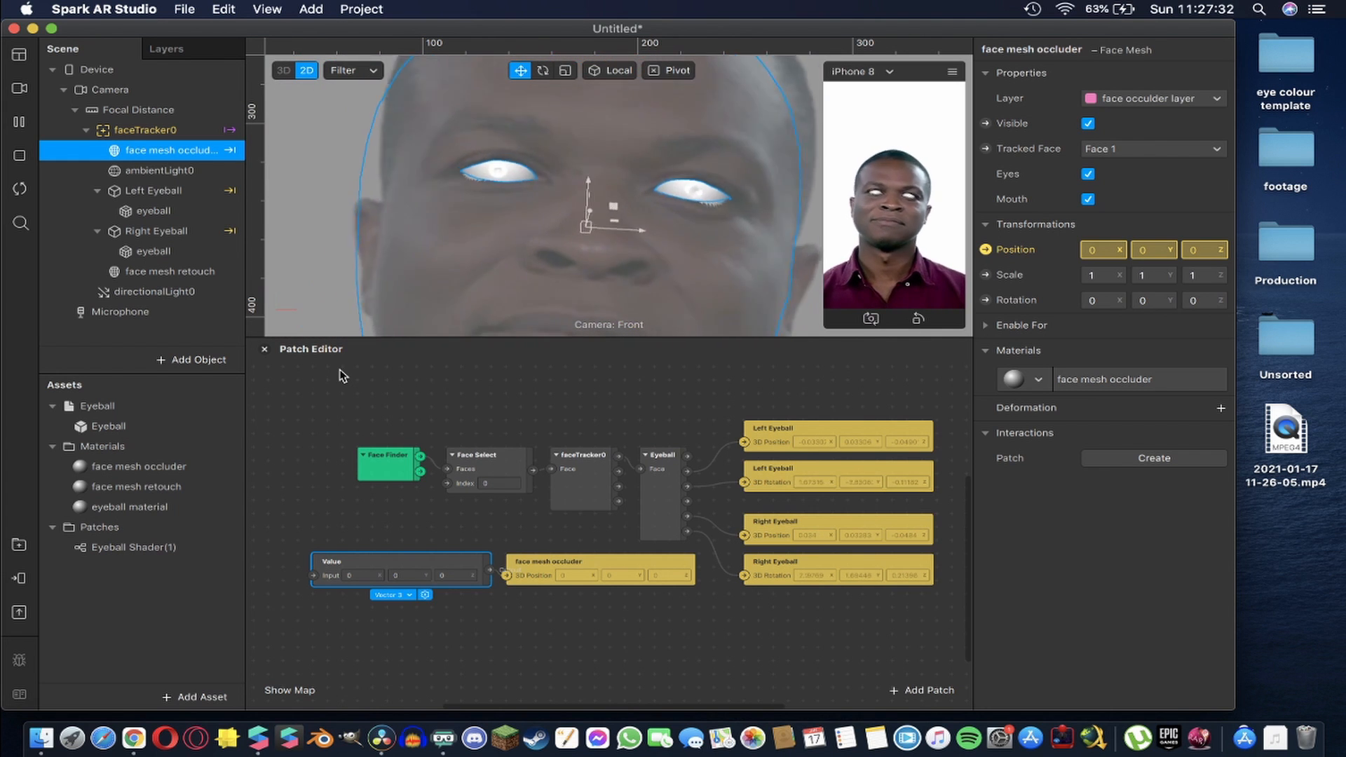
pyautogui.write('0.002')
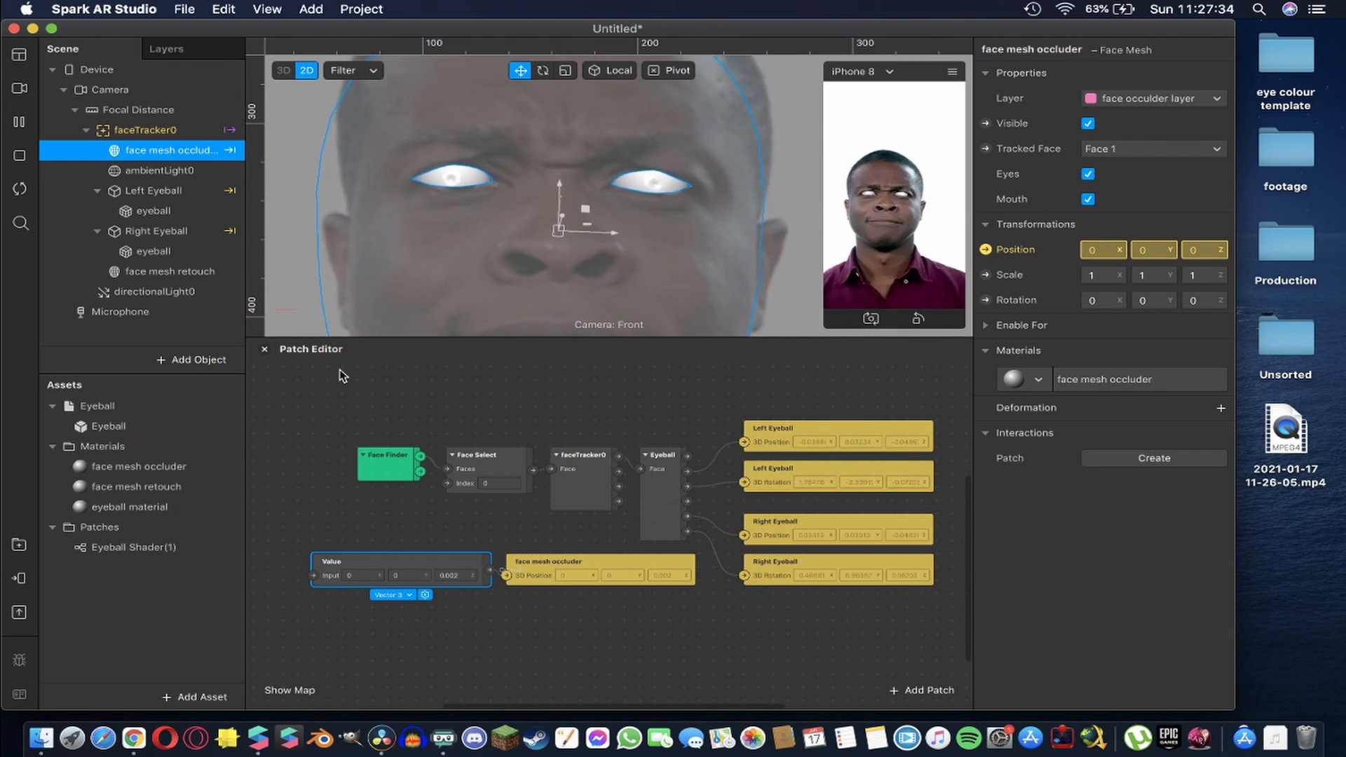
pyautogui.press('Return')
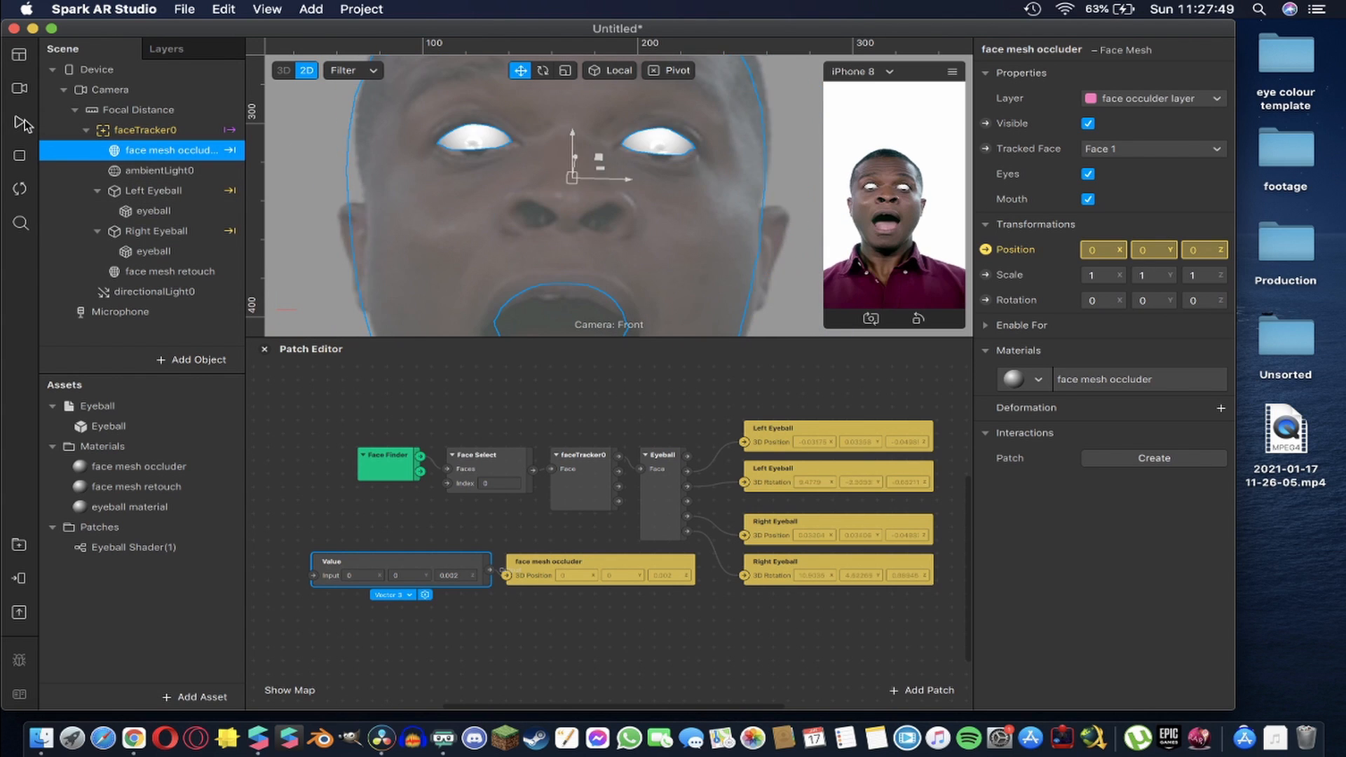
pyautogui.click(19, 123)
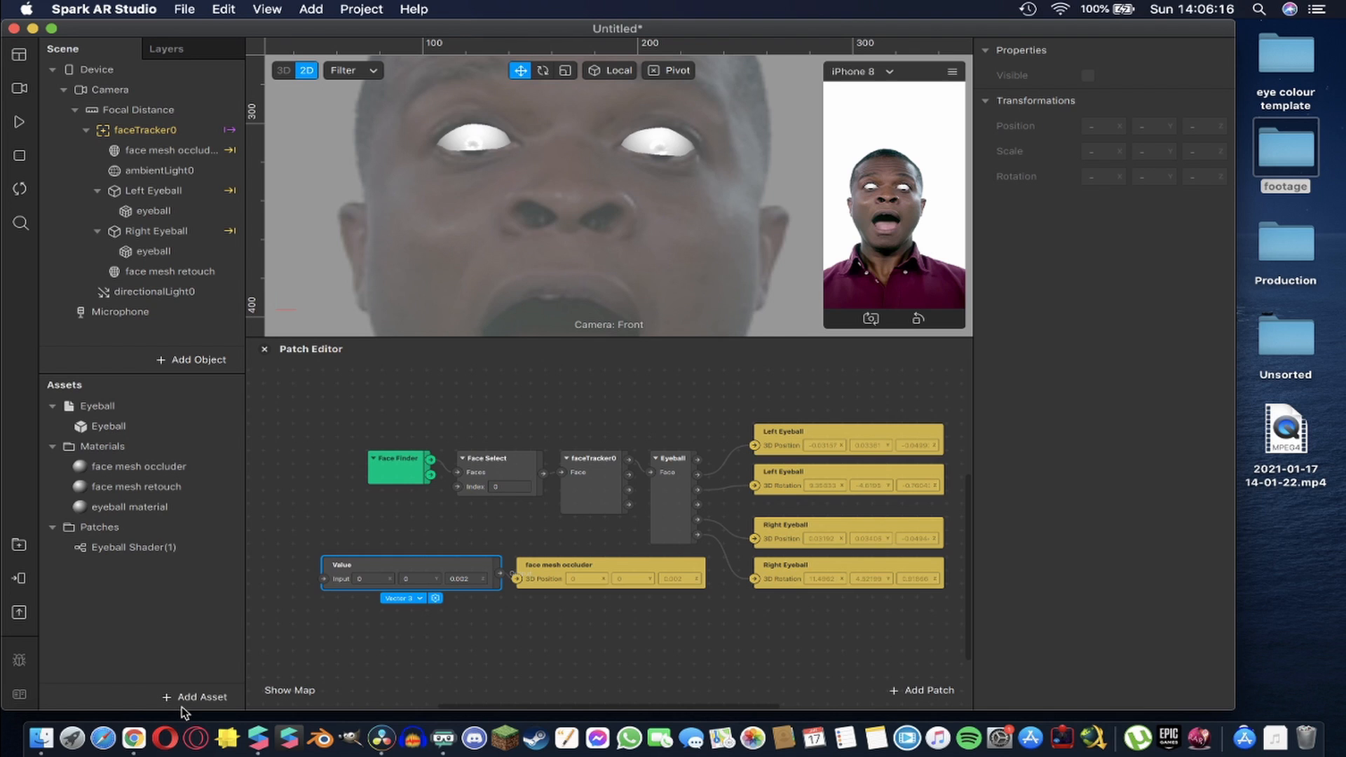
# Add a block asset to the project with its default name block0 and open it for editing
pyautogui.click(190, 697)
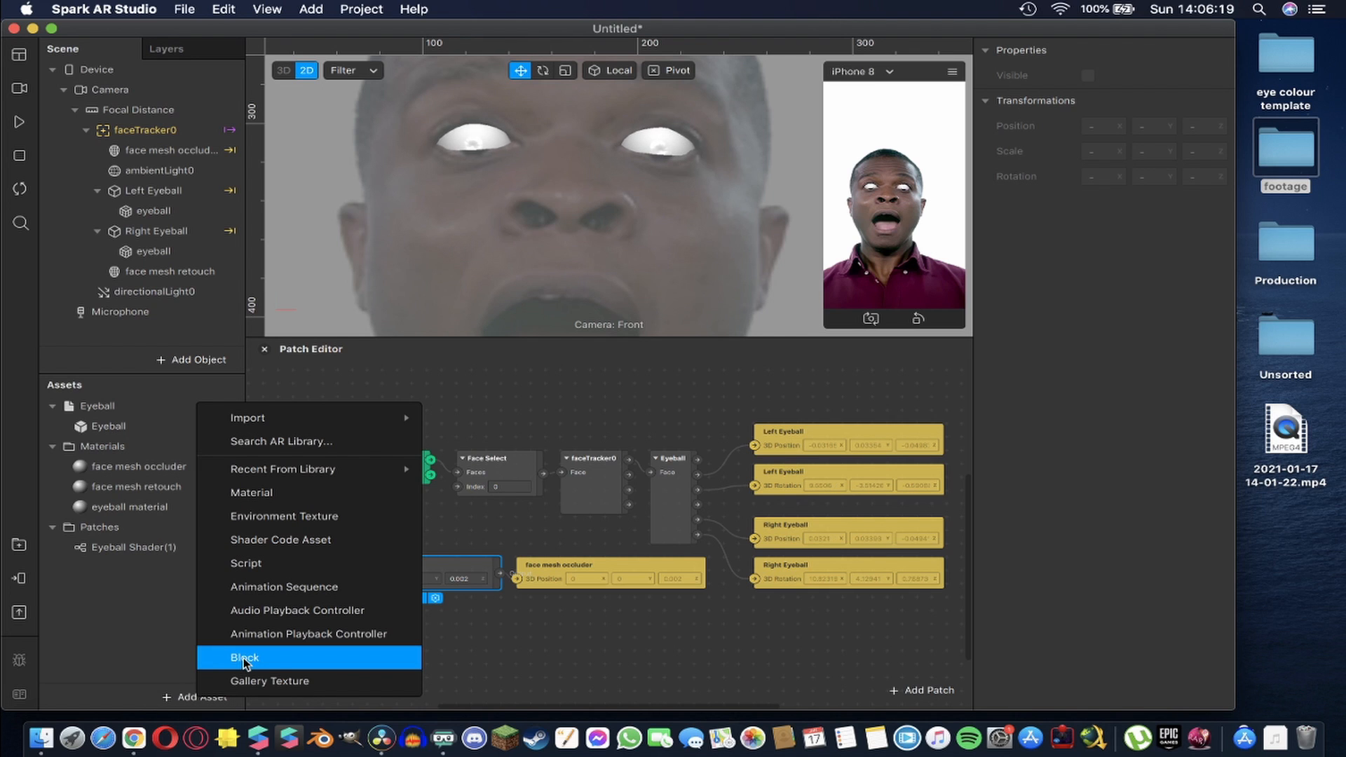
pyautogui.click(243, 658)
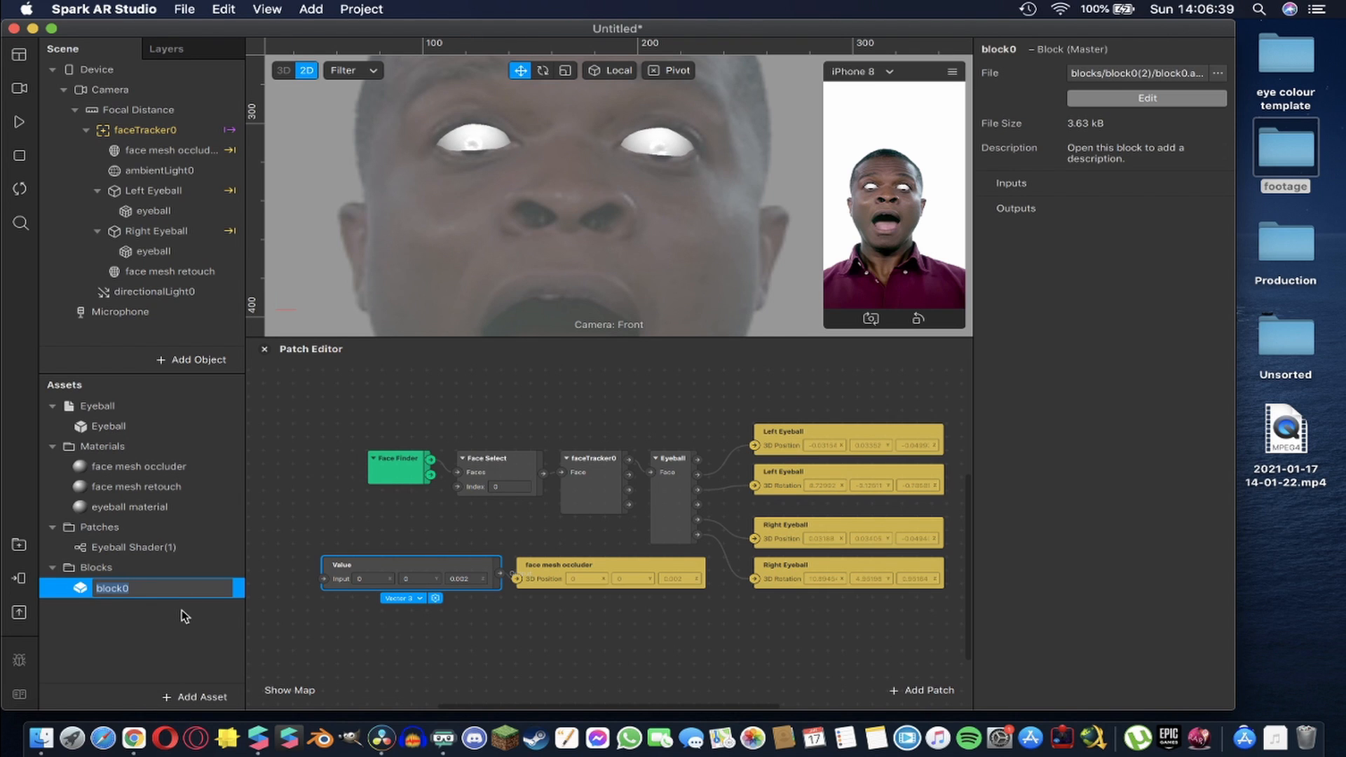
pyautogui.press('Return')
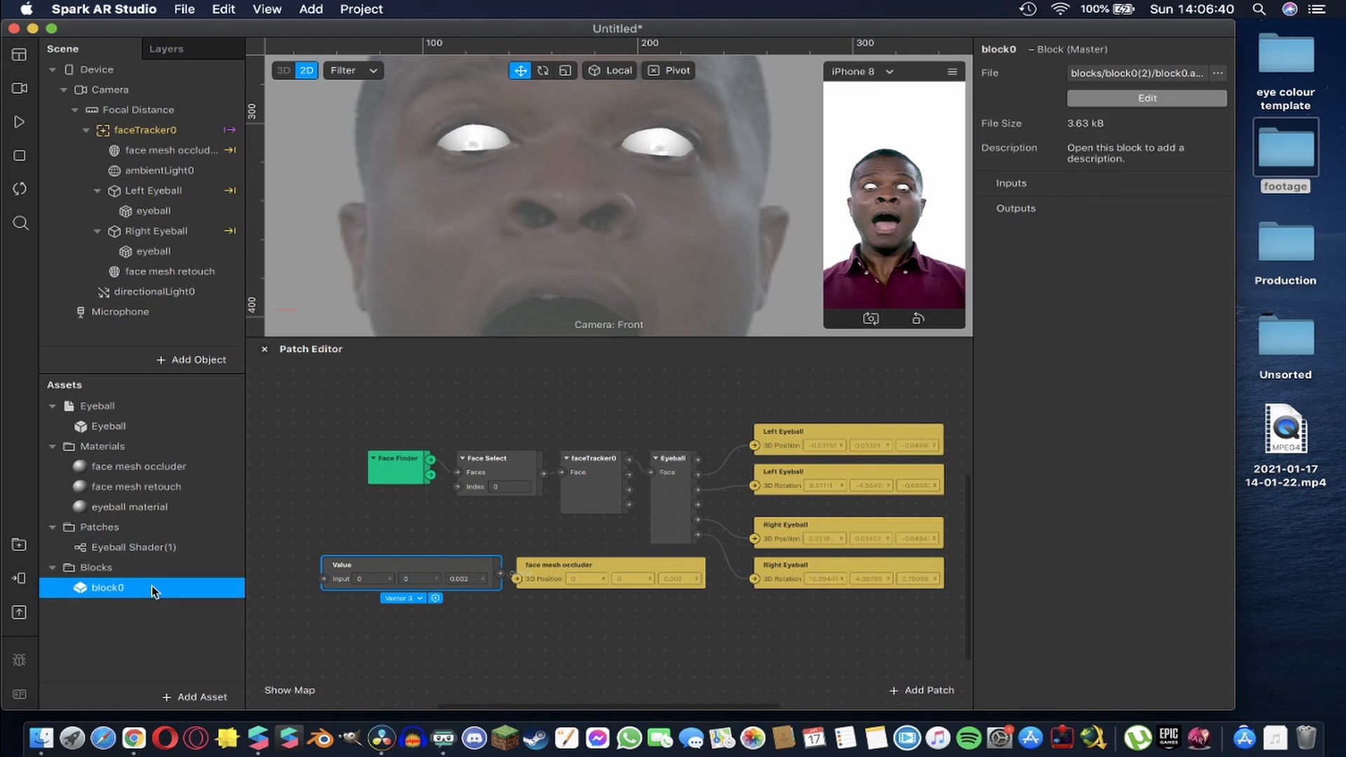
pyautogui.click(1138, 99)
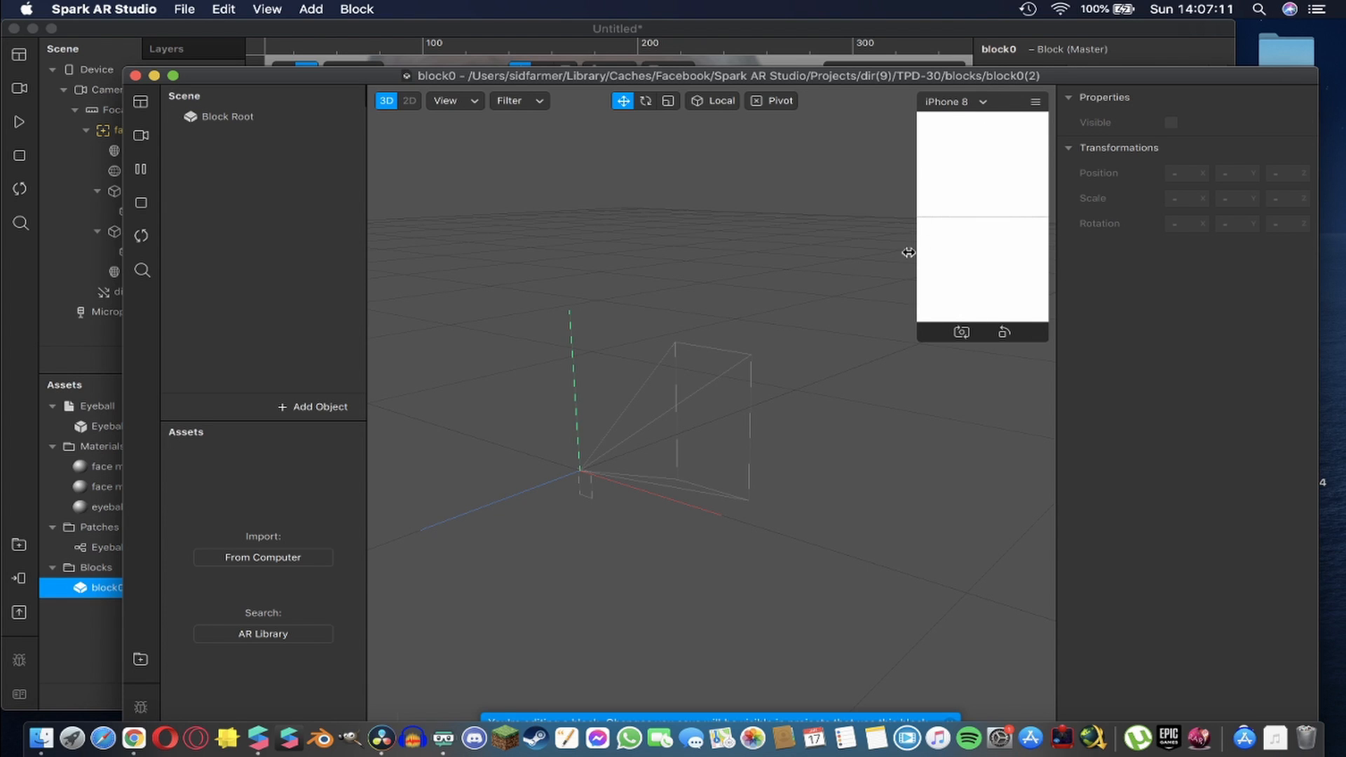
# Select the Block Root and show the Patch Editor beneath the block's viewport
pyautogui.click(240, 120)
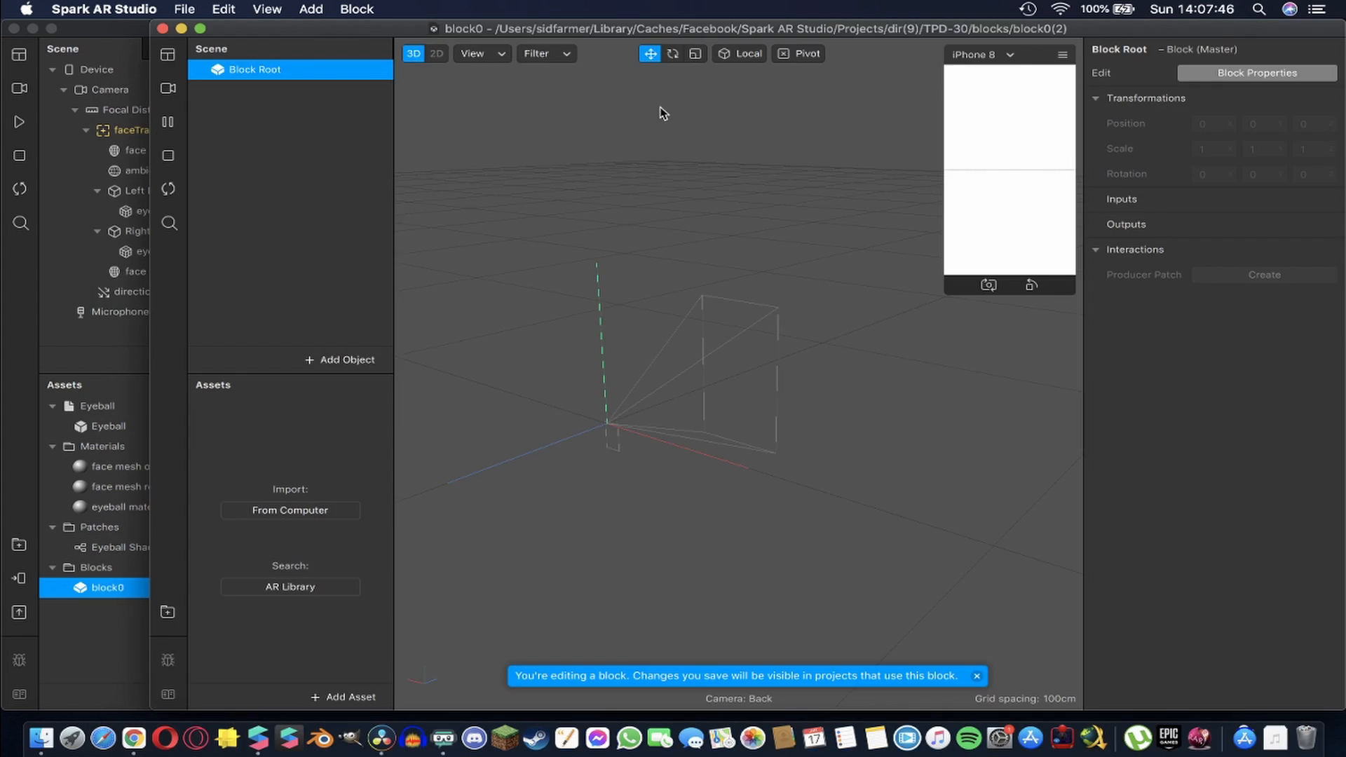
pyautogui.click(268, 9)
pyautogui.click(293, 35)
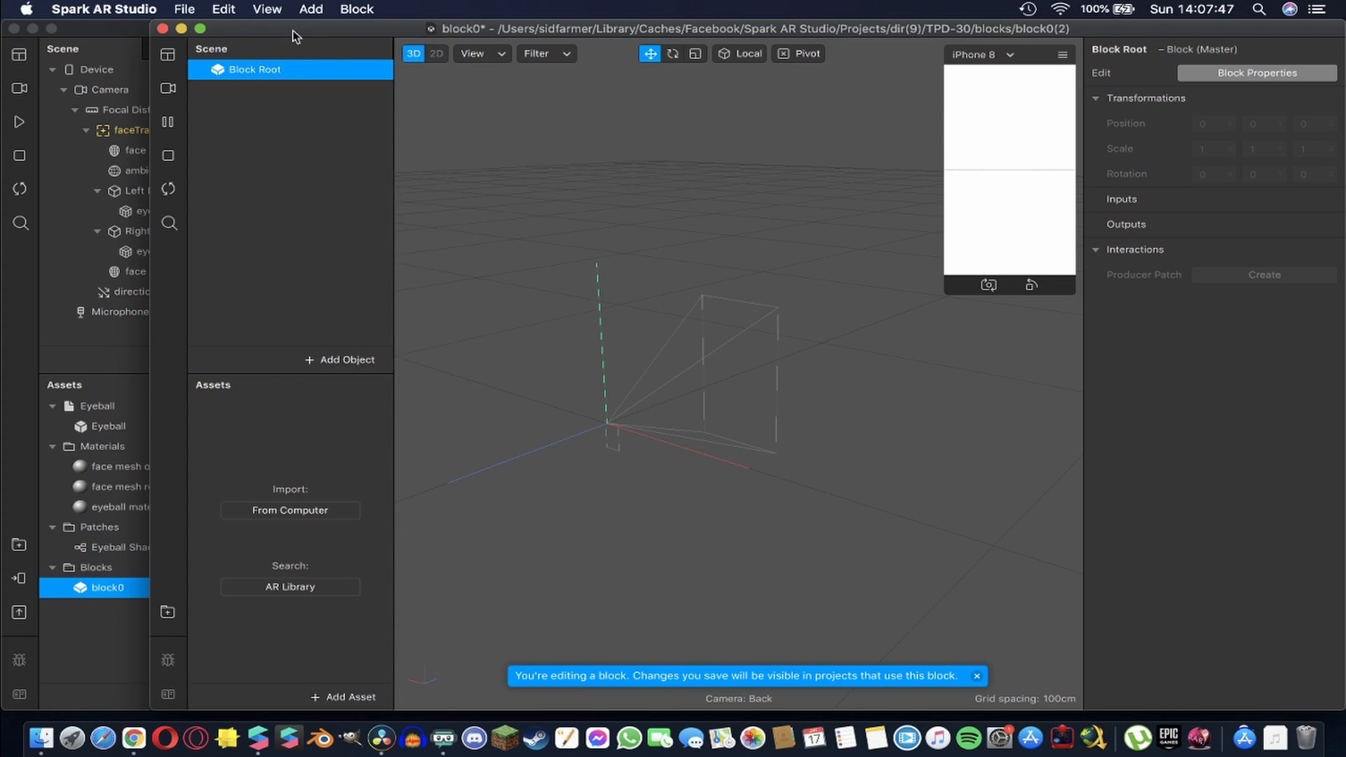
pyautogui.moveTo(638, 467); pyautogui.dragTo(648, 379)
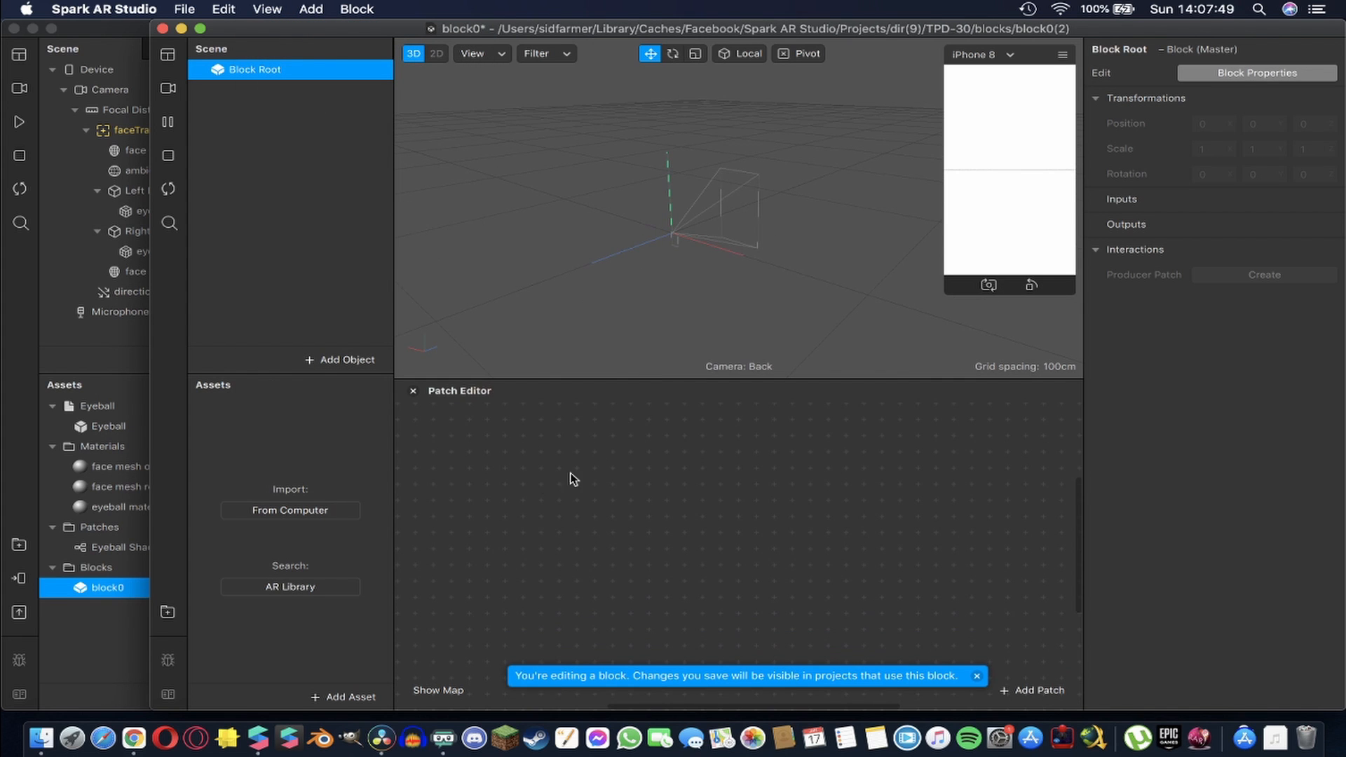
pyautogui.rightClick(573, 479)
pyautogui.click(382, 233)
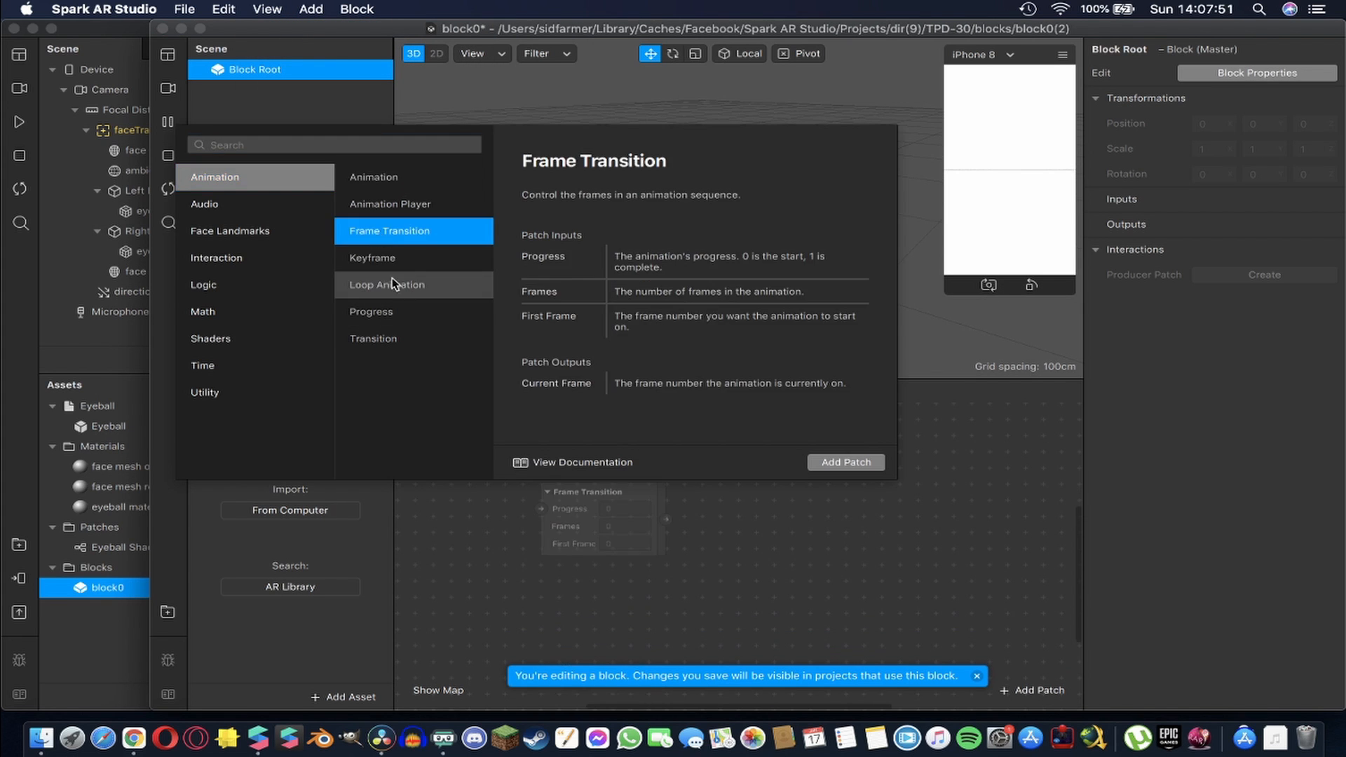
pyautogui.click(199, 212)
pyautogui.click(206, 237)
pyautogui.click(664, 539)
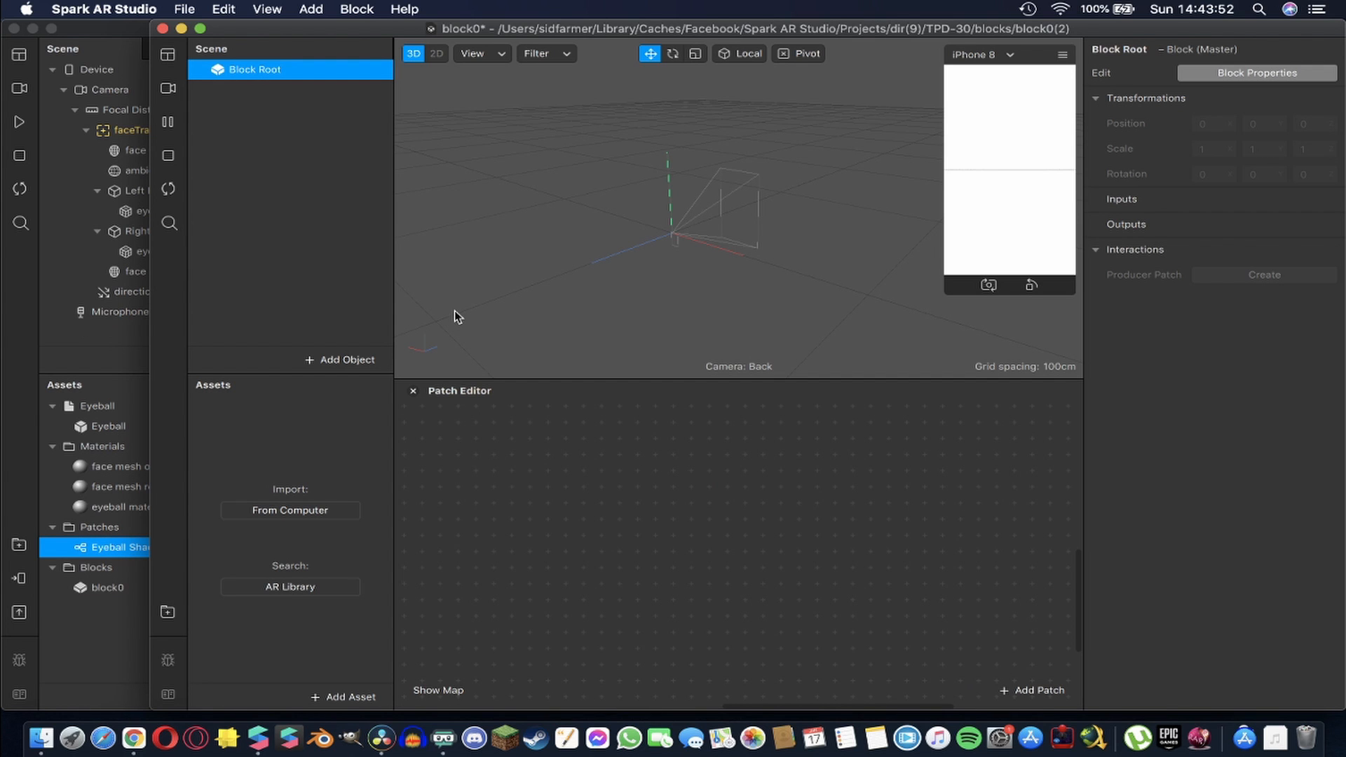
# Return to the main project and place the Eyeball Shader asset as a patch above the face tracking patches
pyautogui.click(28, 429)
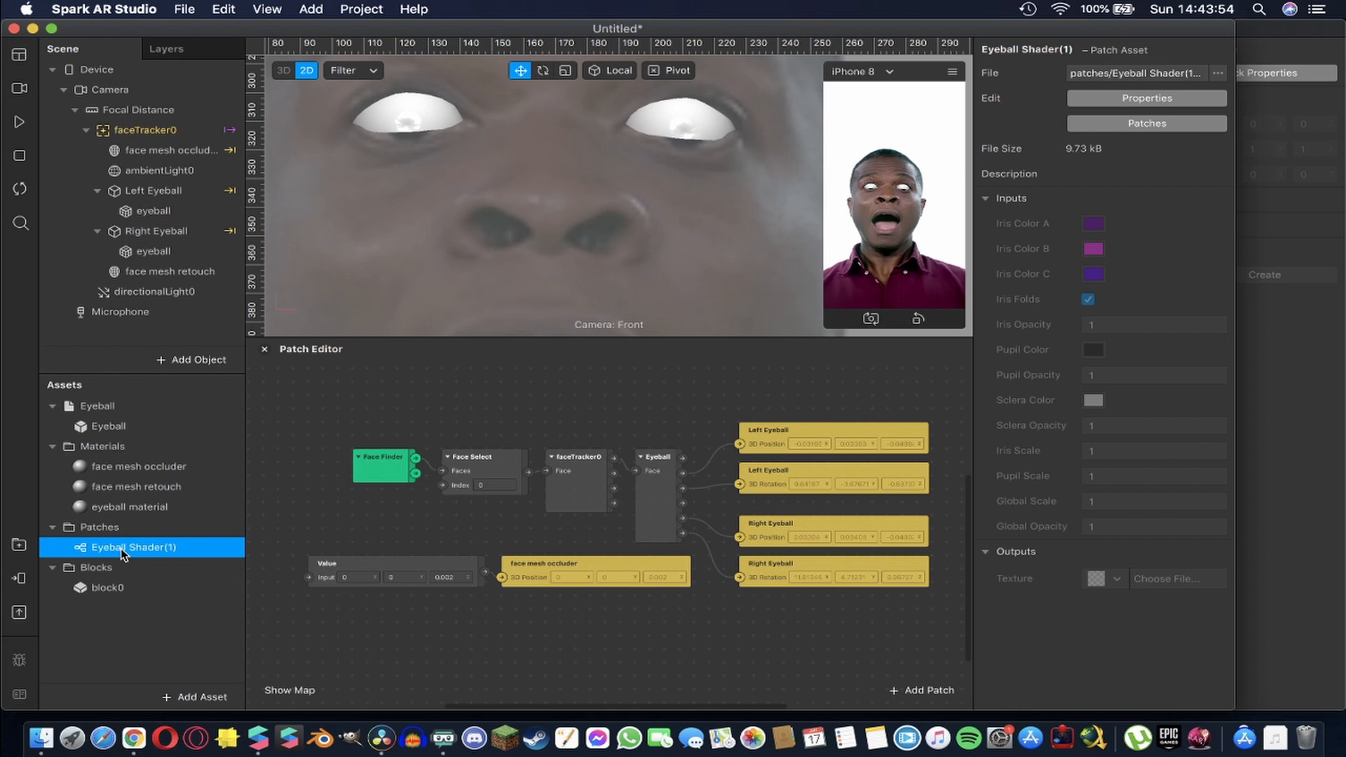
pyautogui.moveTo(123, 554); pyautogui.dragTo(591, 370)
pyautogui.scroll(4, 591, 370)
pyautogui.moveTo(586, 436); pyautogui.dragTo(594, 382)
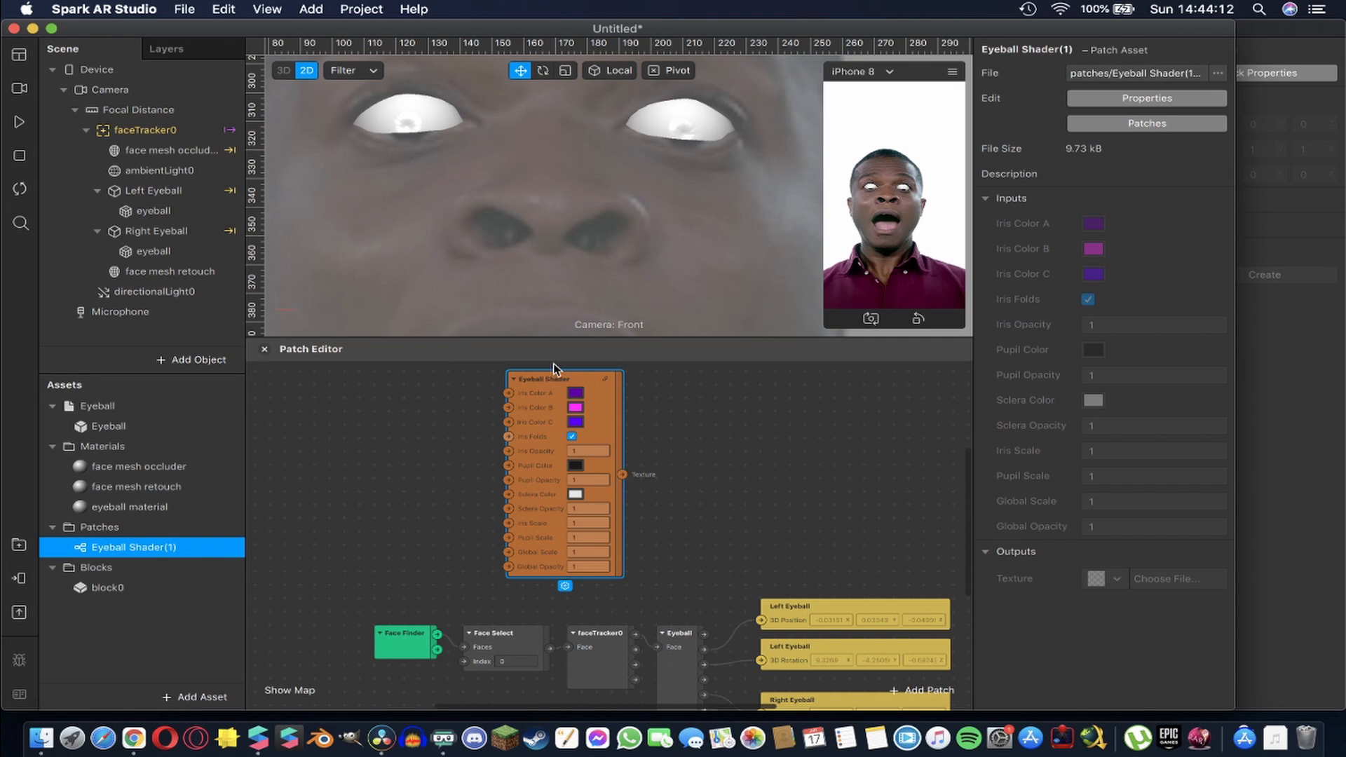
# Create a diffuse texture patch for the eyeball material and connect the Eyeball Shader's Texture output to it
pyautogui.click(123, 508)
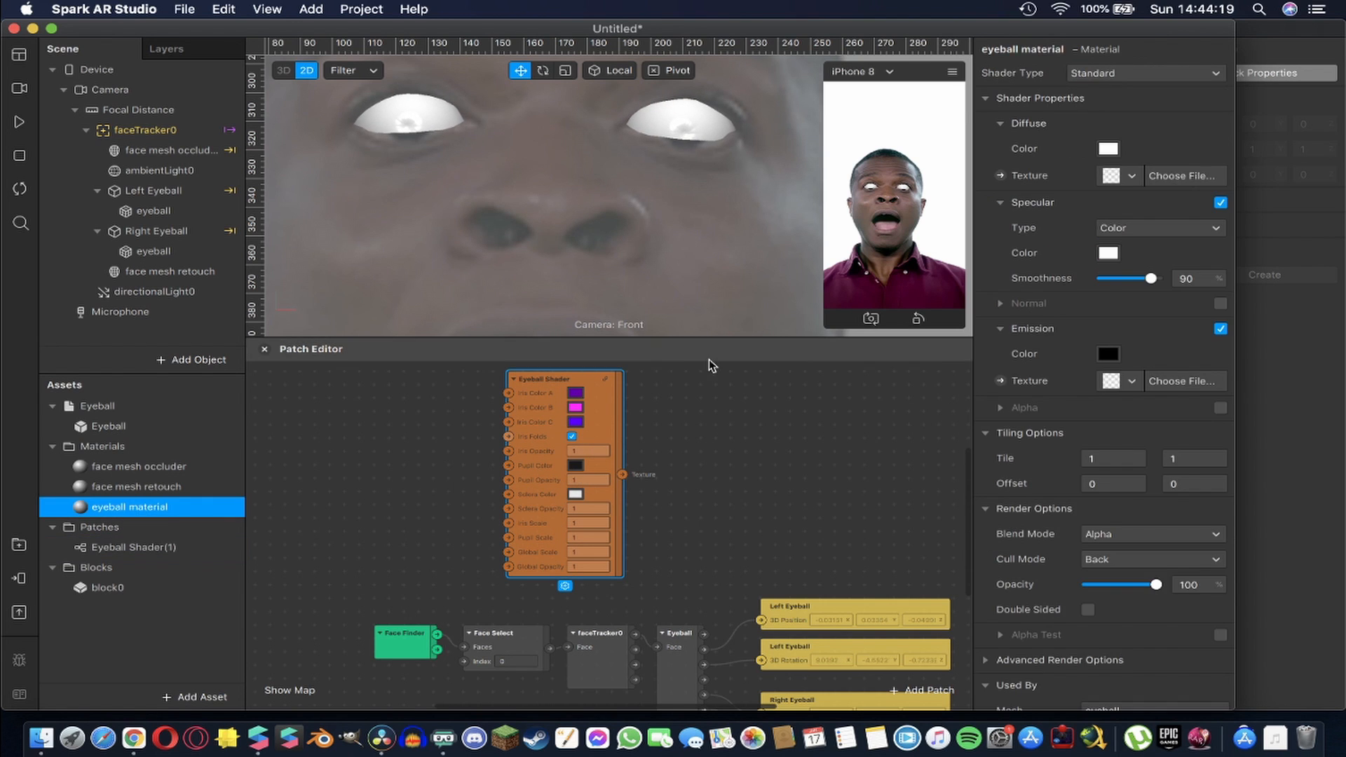
pyautogui.click(1005, 179)
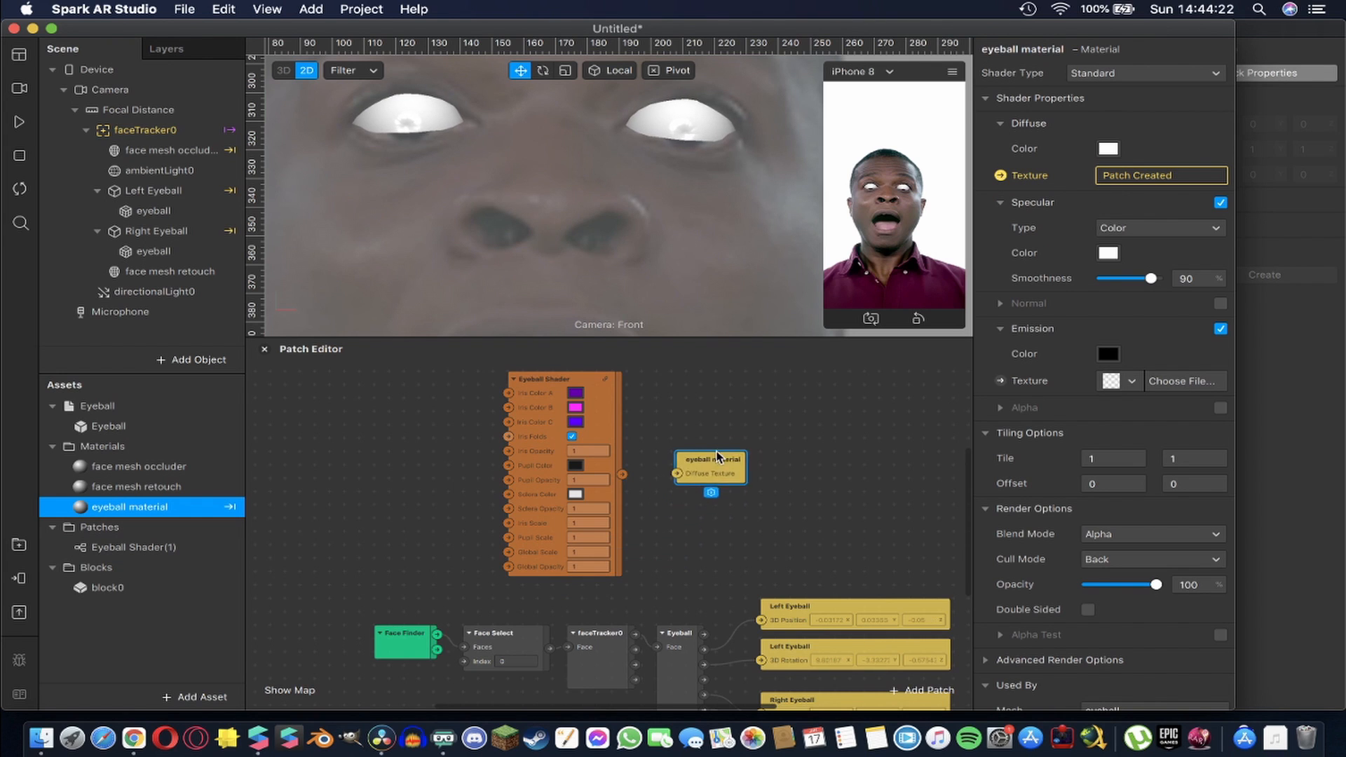
pyautogui.moveTo(622, 475); pyautogui.dragTo(672, 474)
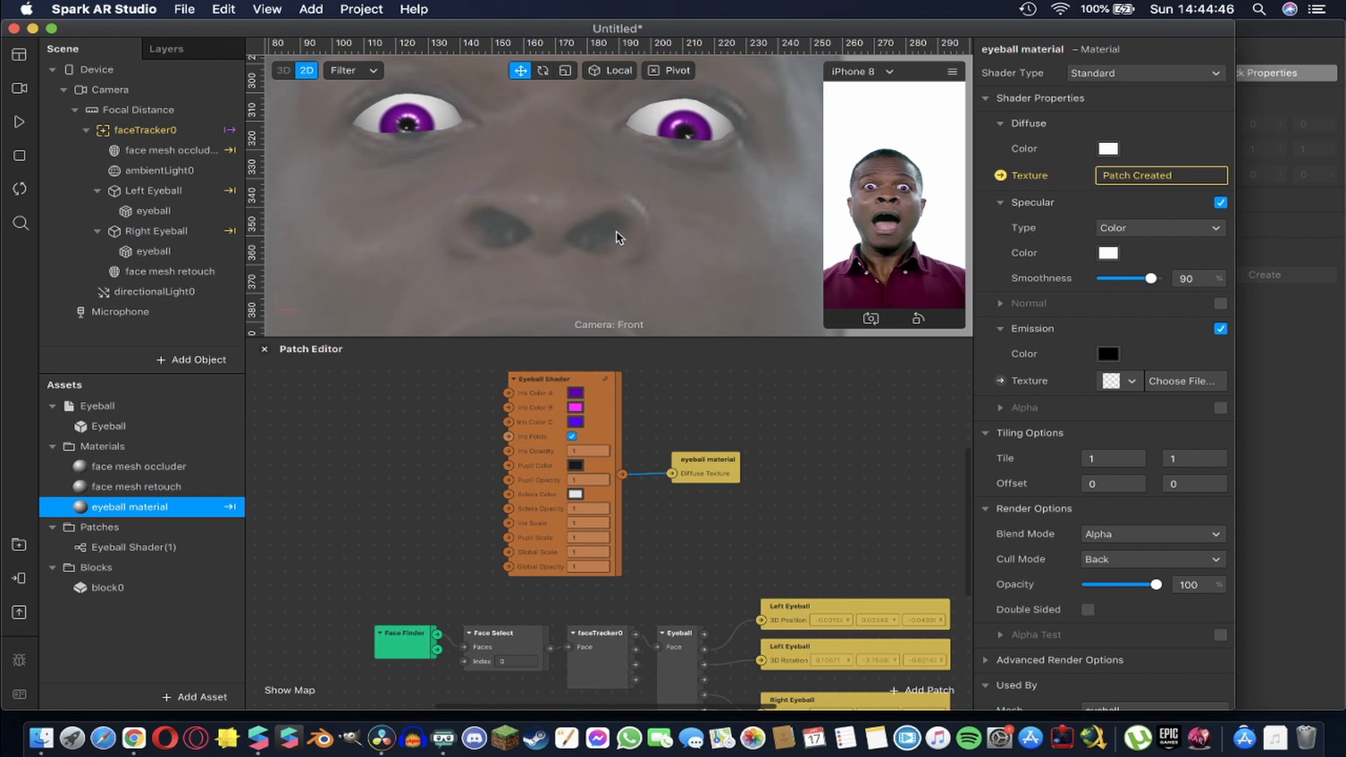
# Try blue shades such as Ocean for the Eyeball Shader's Iris Color A, and discard the change
pyautogui.click(576, 393)
pyautogui.click(117, 410)
pyautogui.click(165, 351)
pyautogui.click(202, 304)
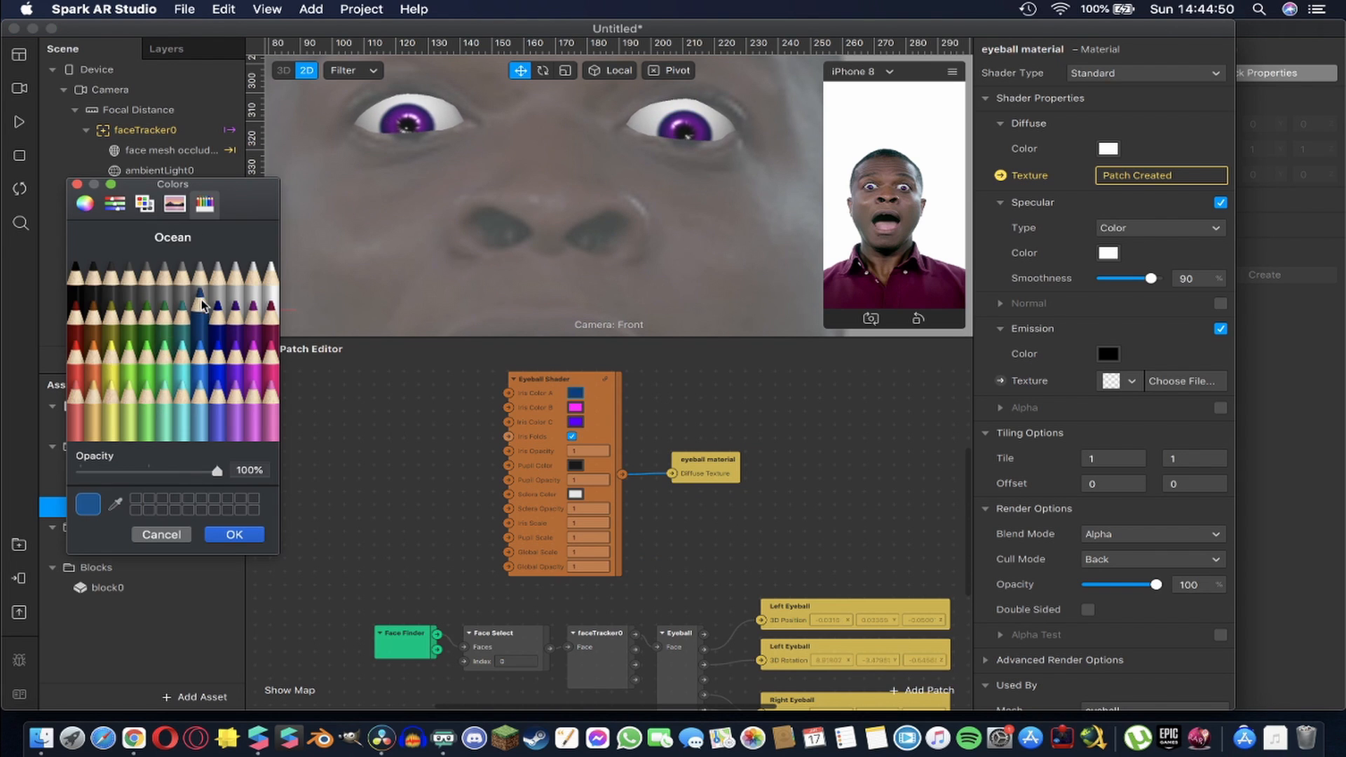
pyautogui.click(200, 401)
pyautogui.click(218, 358)
pyautogui.click(184, 536)
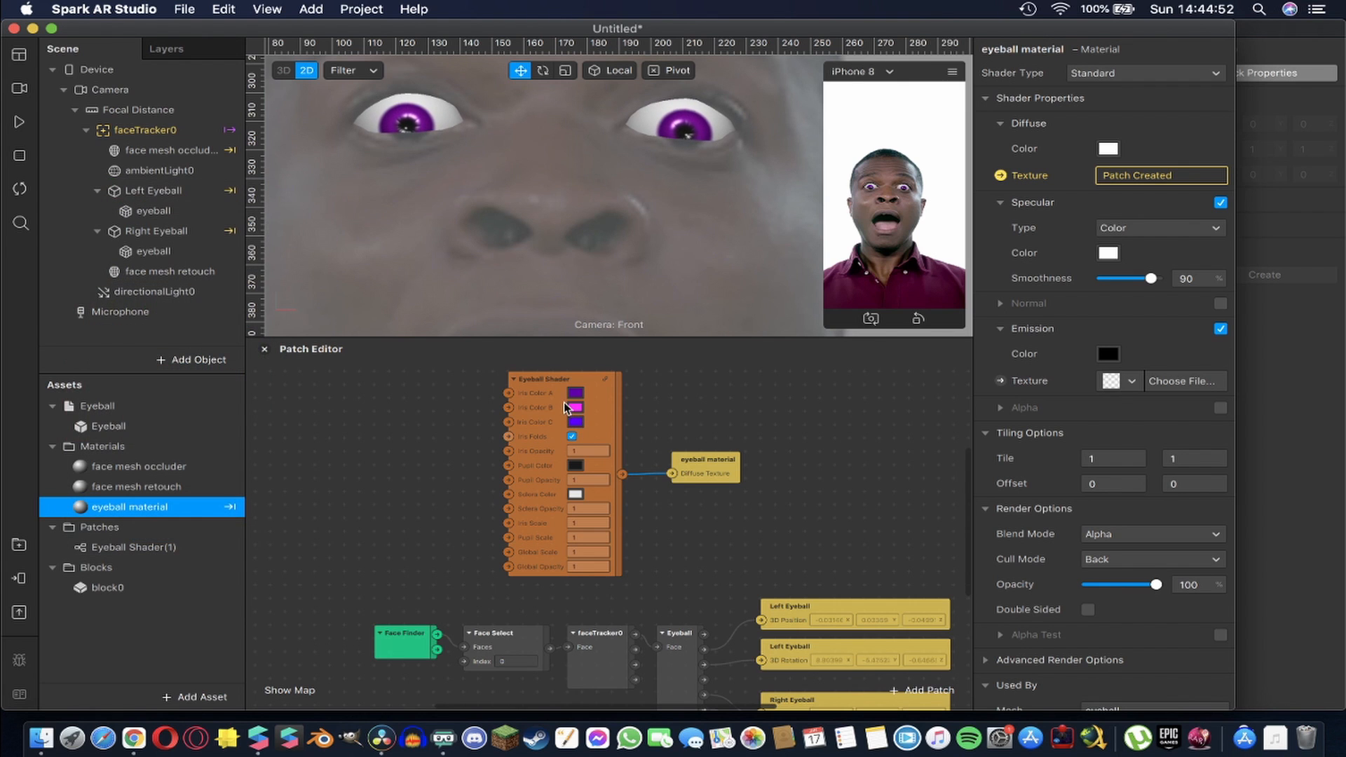
# Try a grey Pupil Color on the Eyeball Shader patch, and discard the change
pyautogui.click(576, 465)
pyautogui.click(165, 354)
pyautogui.click(200, 287)
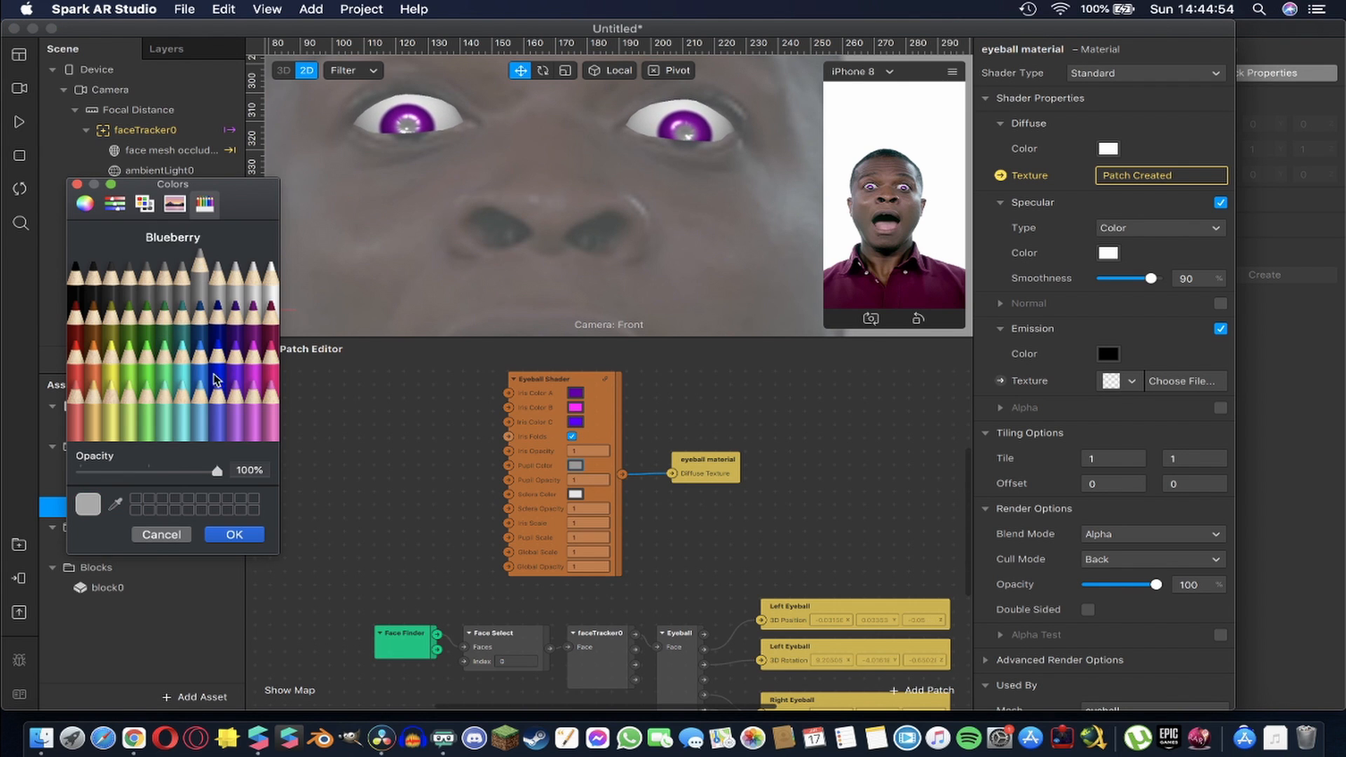
pyautogui.click(161, 535)
# Add block0 from the assets to the scene and move it to the root level below Microphone
pyautogui.click(587, 481)
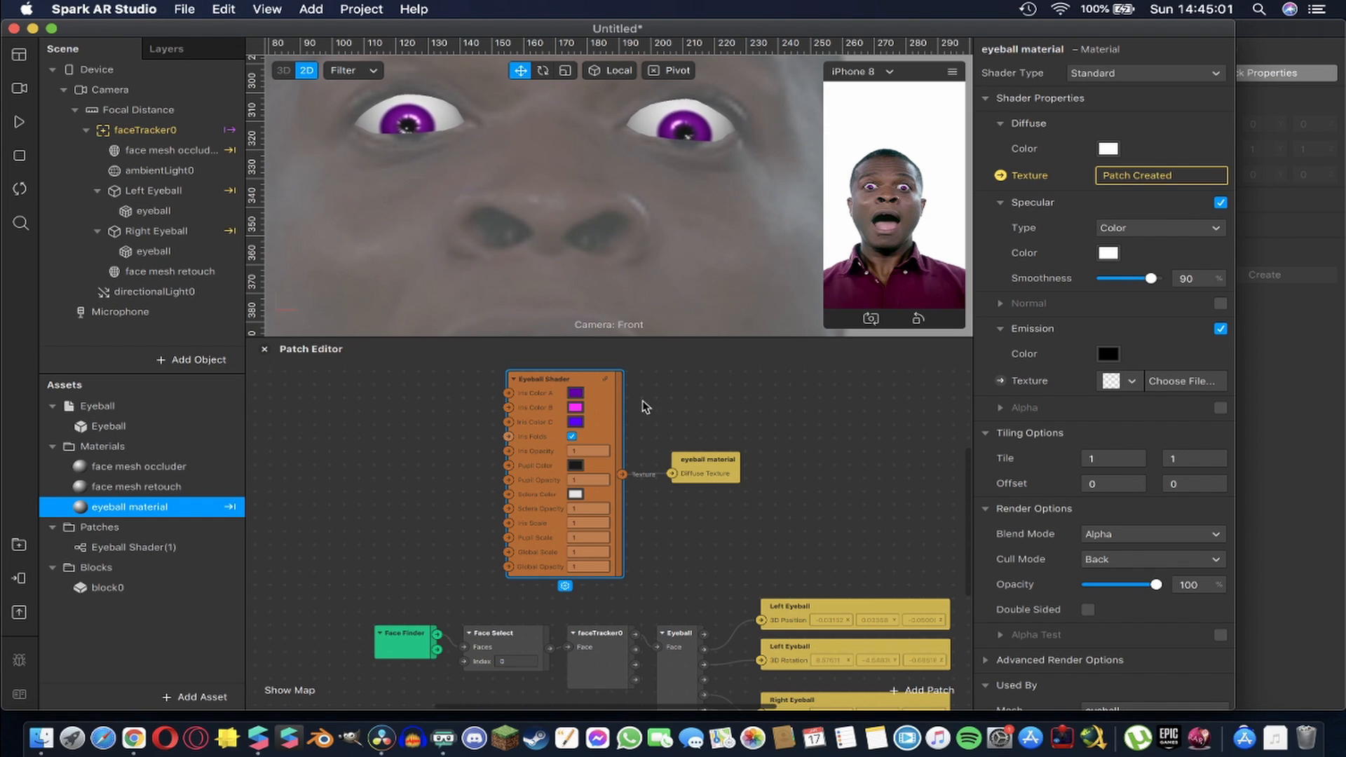
pyautogui.click(600, 408)
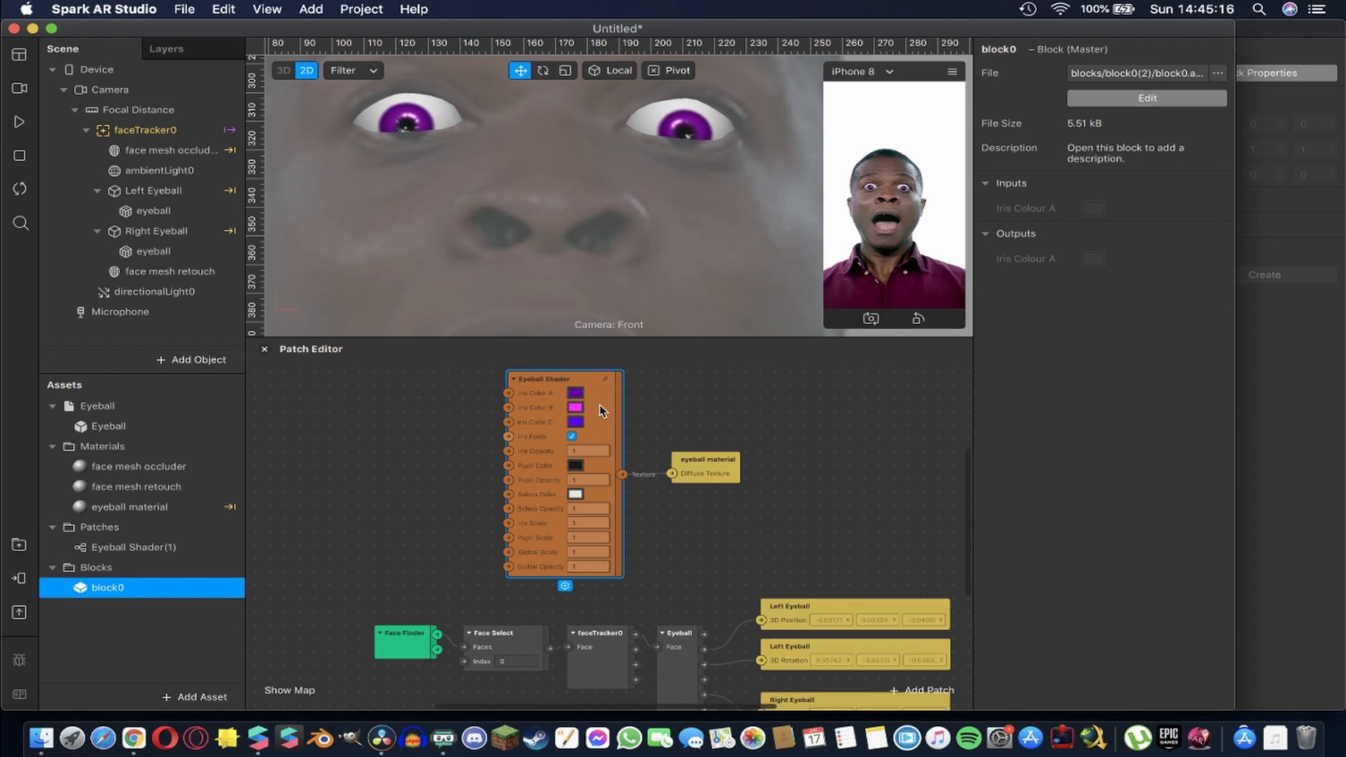
pyautogui.click(124, 591)
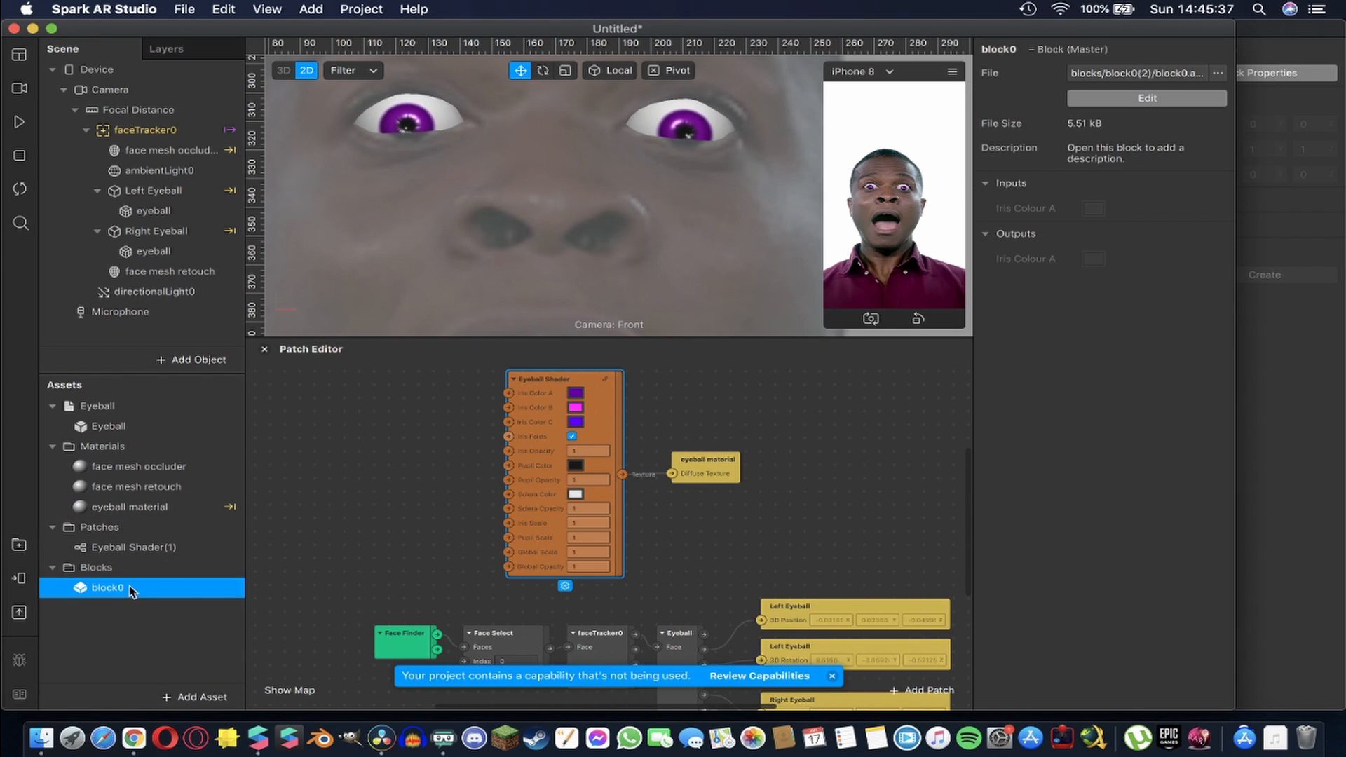
pyautogui.moveTo(156, 597); pyautogui.dragTo(159, 326)
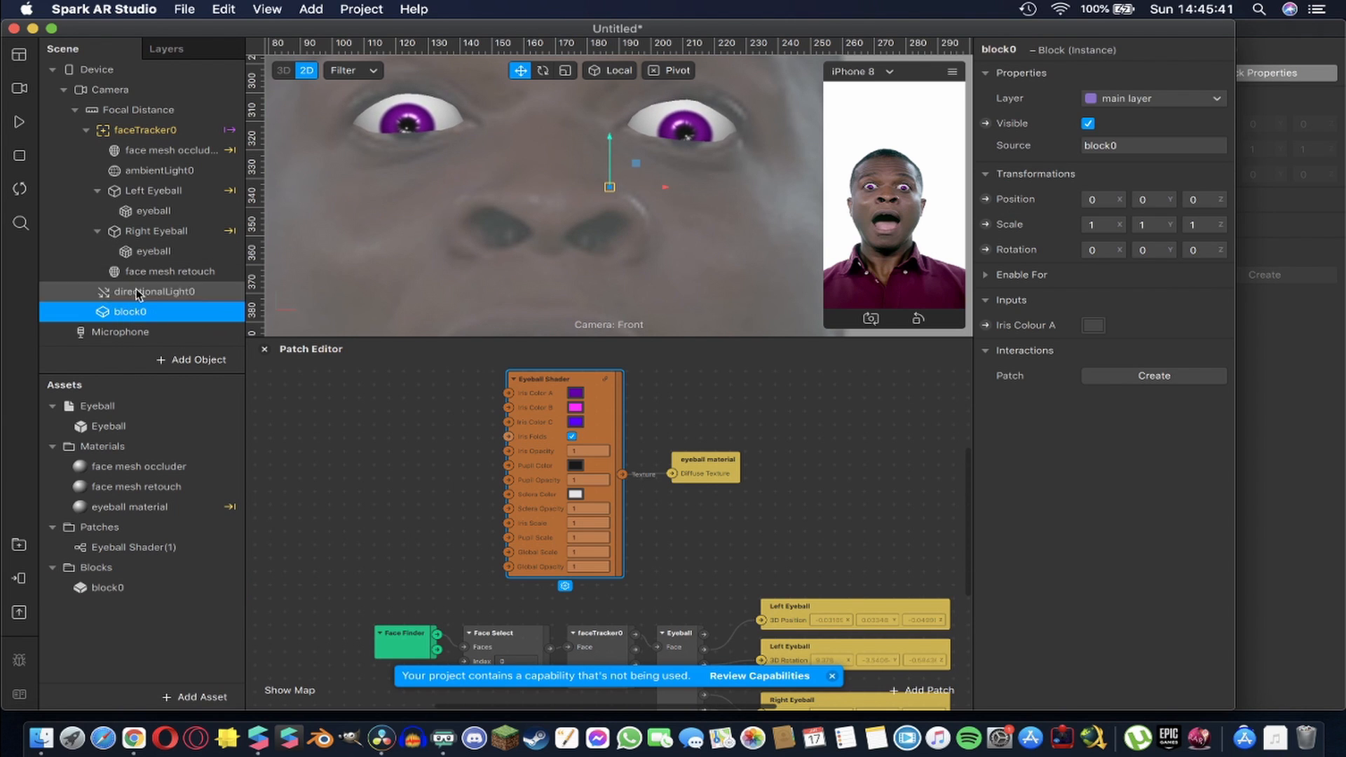
pyautogui.moveTo(140, 313); pyautogui.dragTo(99, 345)
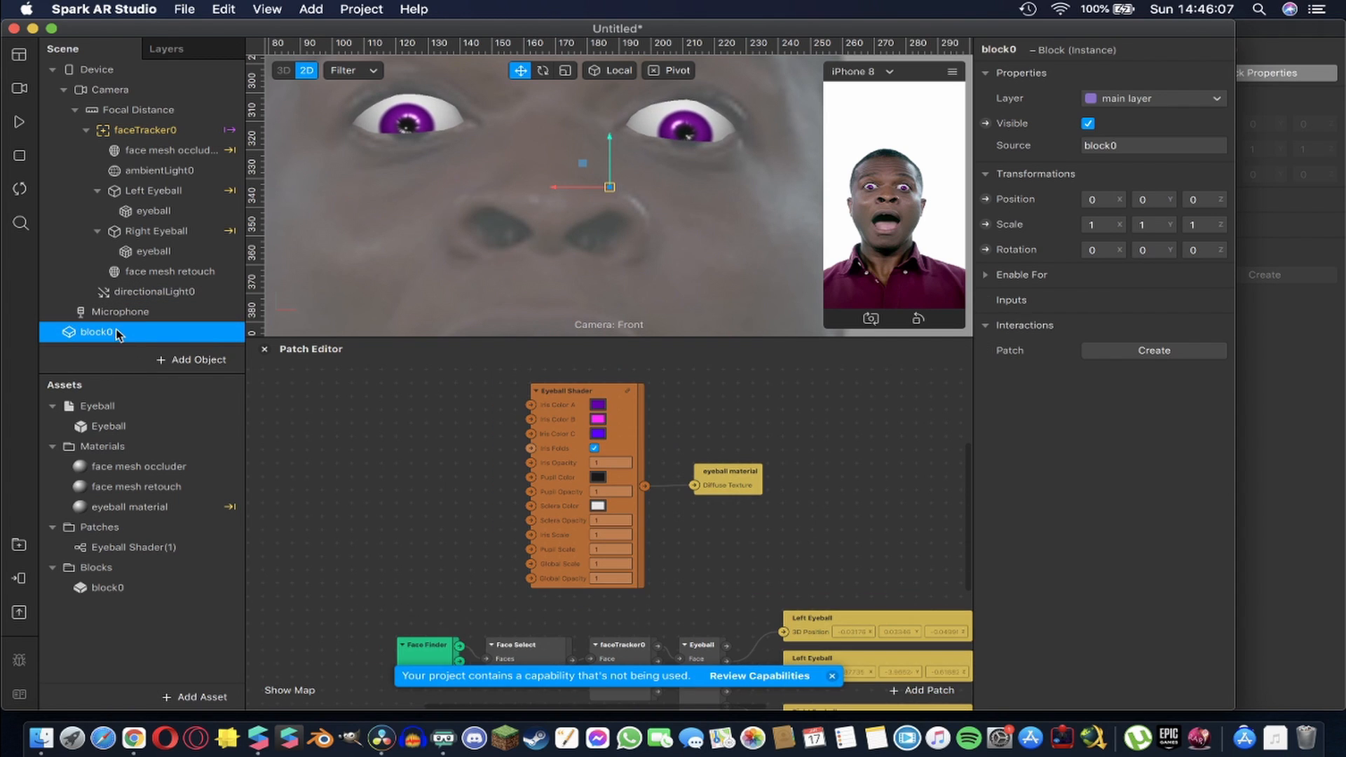
# Create an object patch for the block0 scene instance and place it beside the Eyeball Shader patch
pyautogui.moveTo(167, 343); pyautogui.dragTo(338, 421)
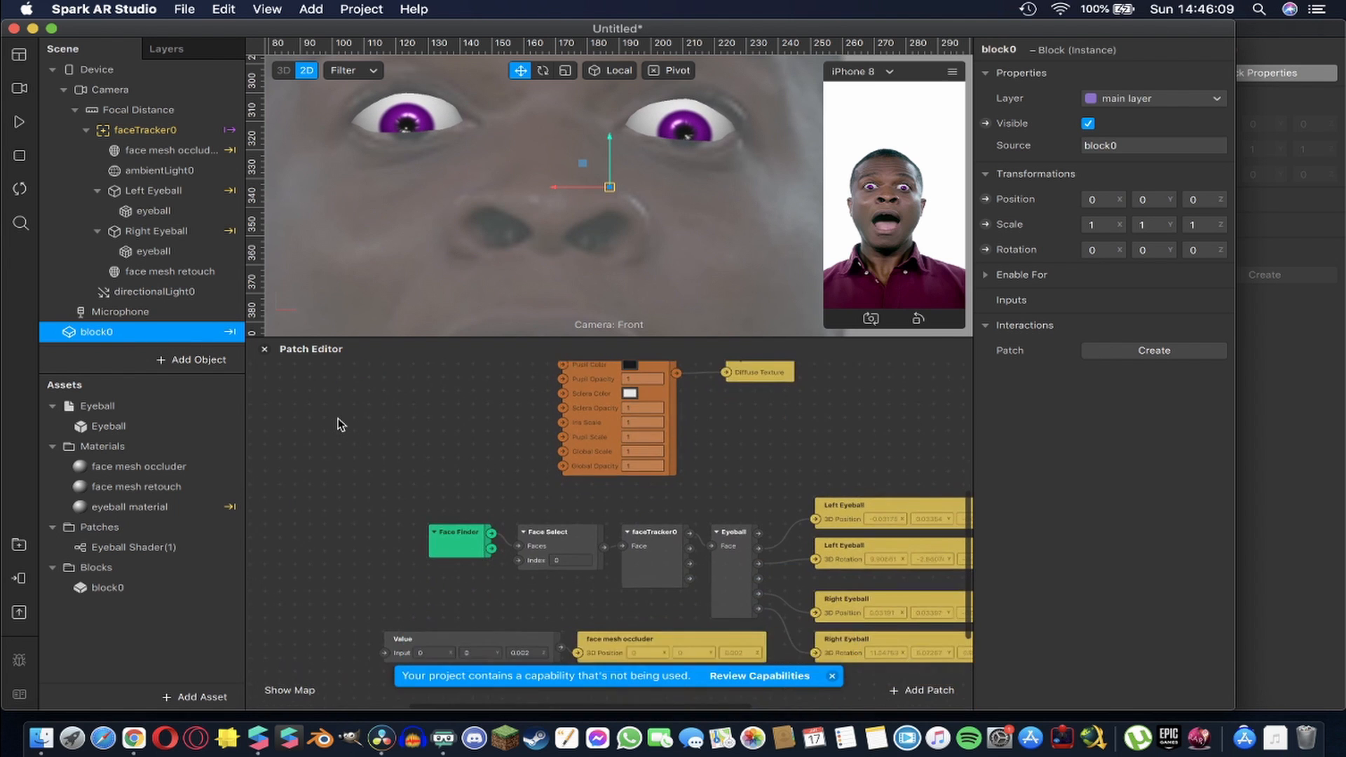
pyautogui.scroll(1, 338, 419)
pyautogui.moveTo(388, 402); pyautogui.dragTo(464, 435)
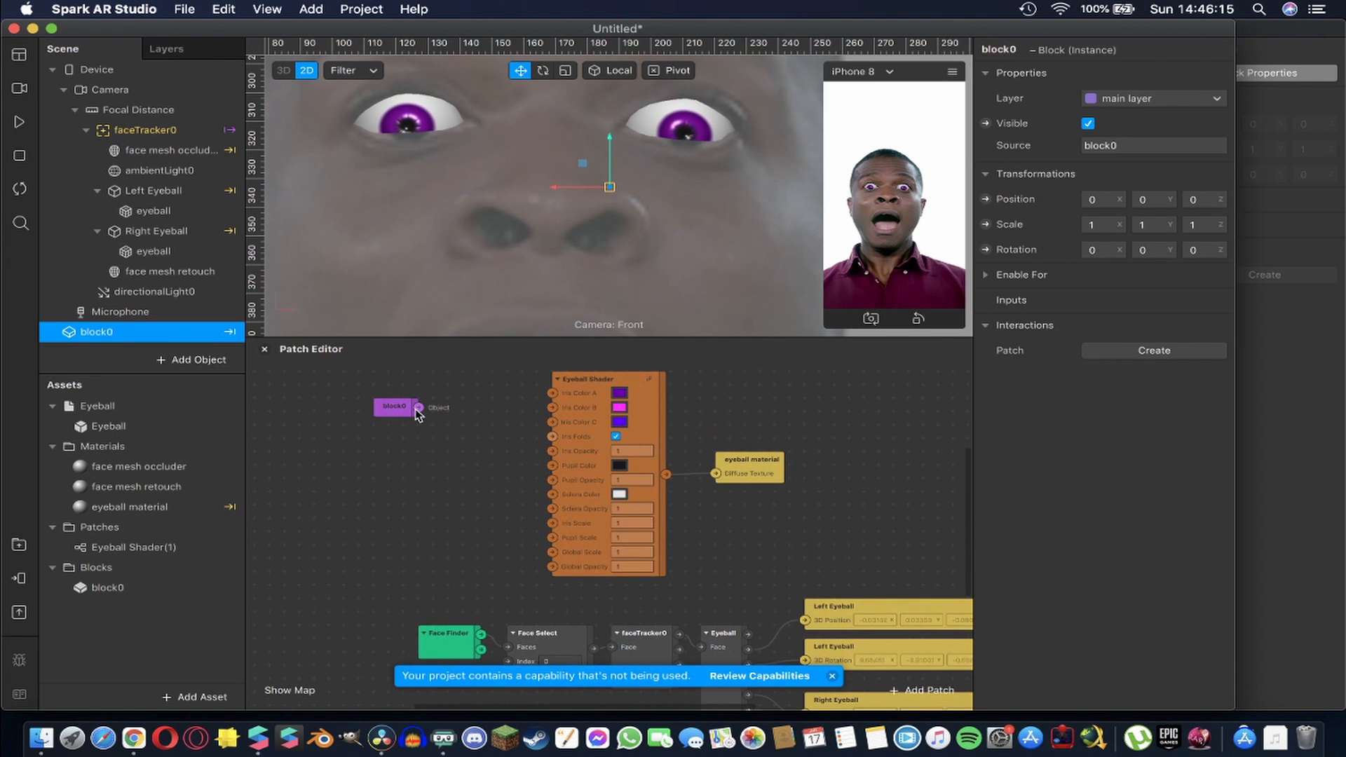
pyautogui.click(464, 435)
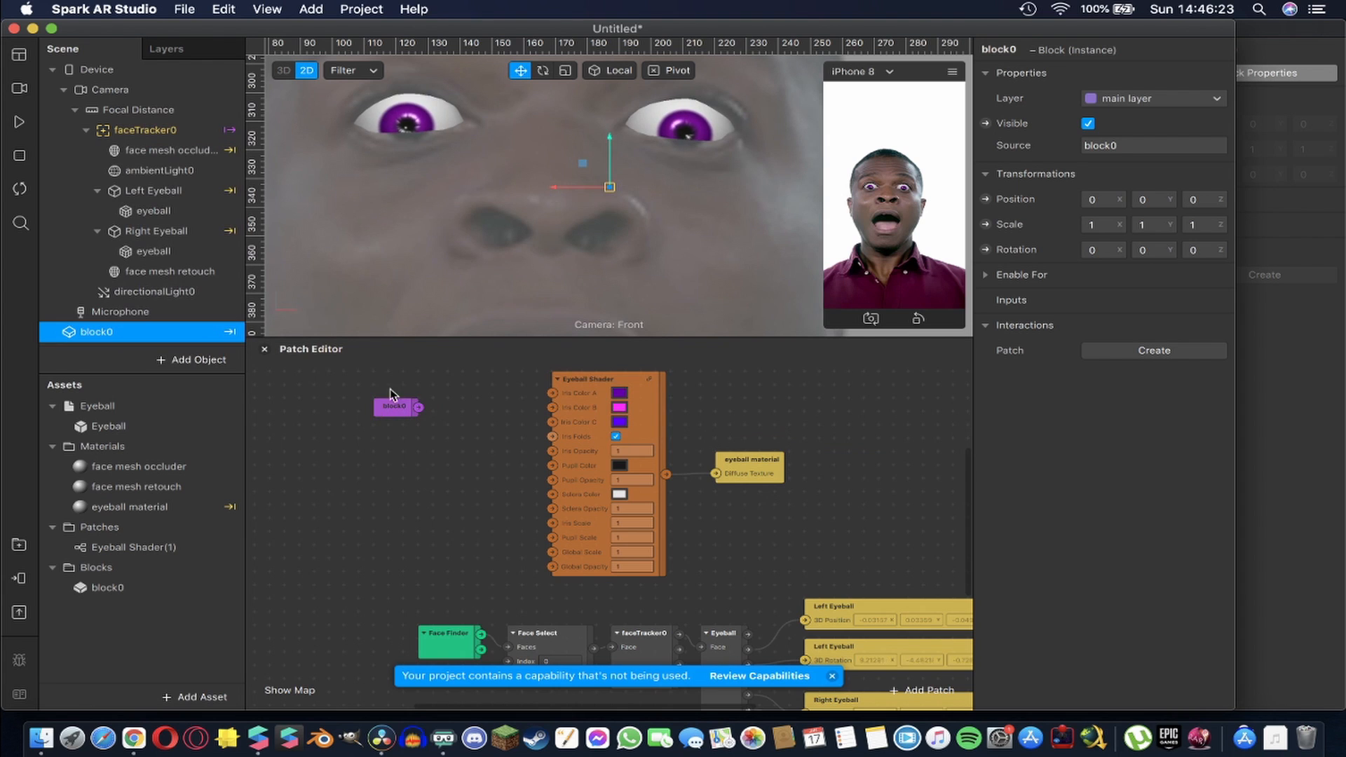
pyautogui.click(387, 406)
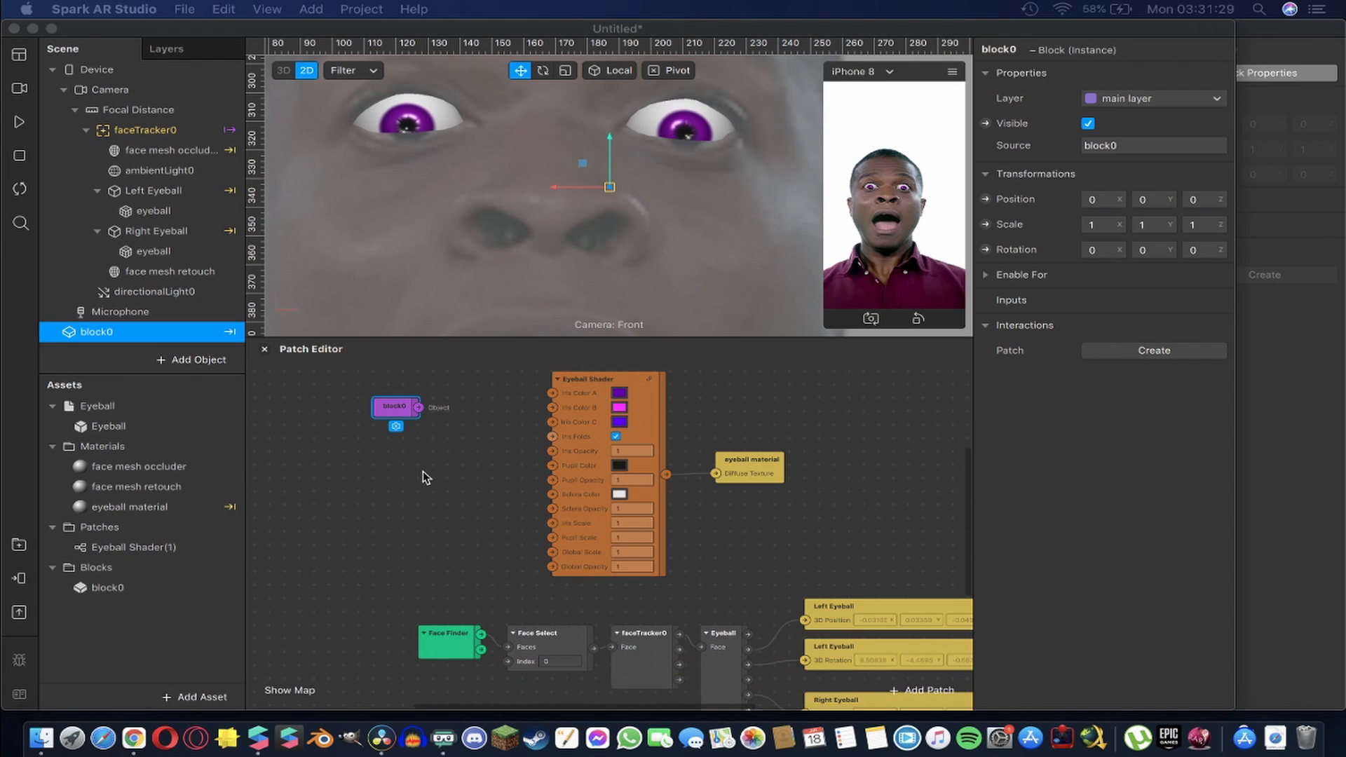
# In the block0 window's block properties, add an input named Iris Colour A with type Color
pyautogui.click(1277, 416)
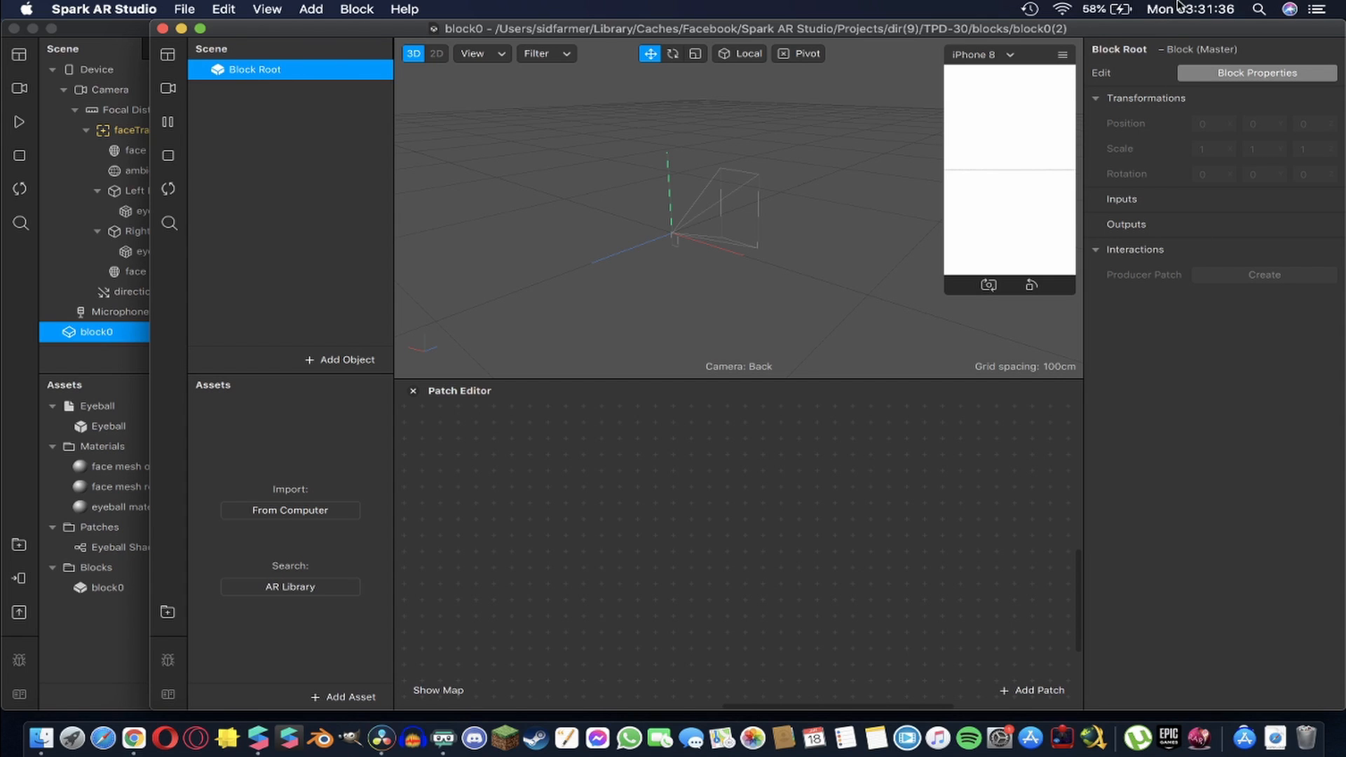
pyautogui.click(1278, 75)
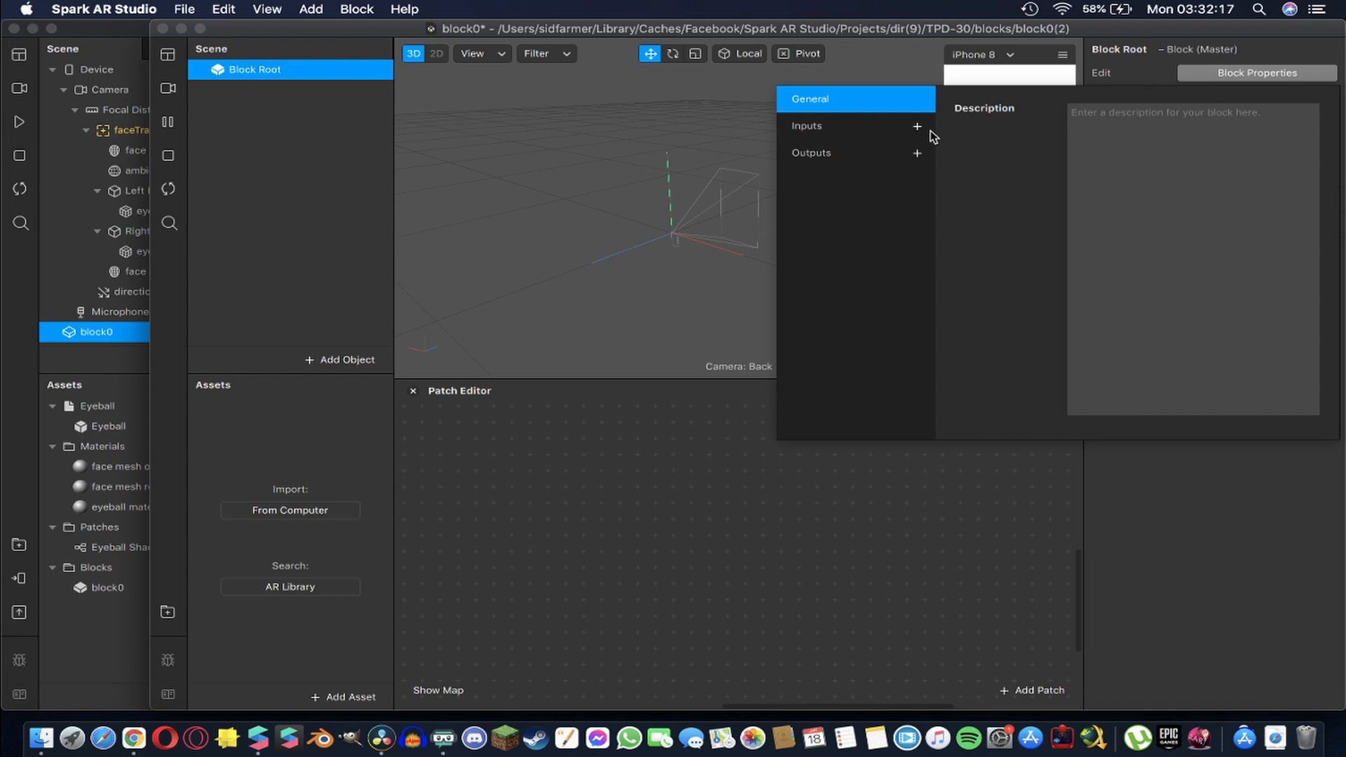
pyautogui.click(917, 127)
pyautogui.click(852, 158)
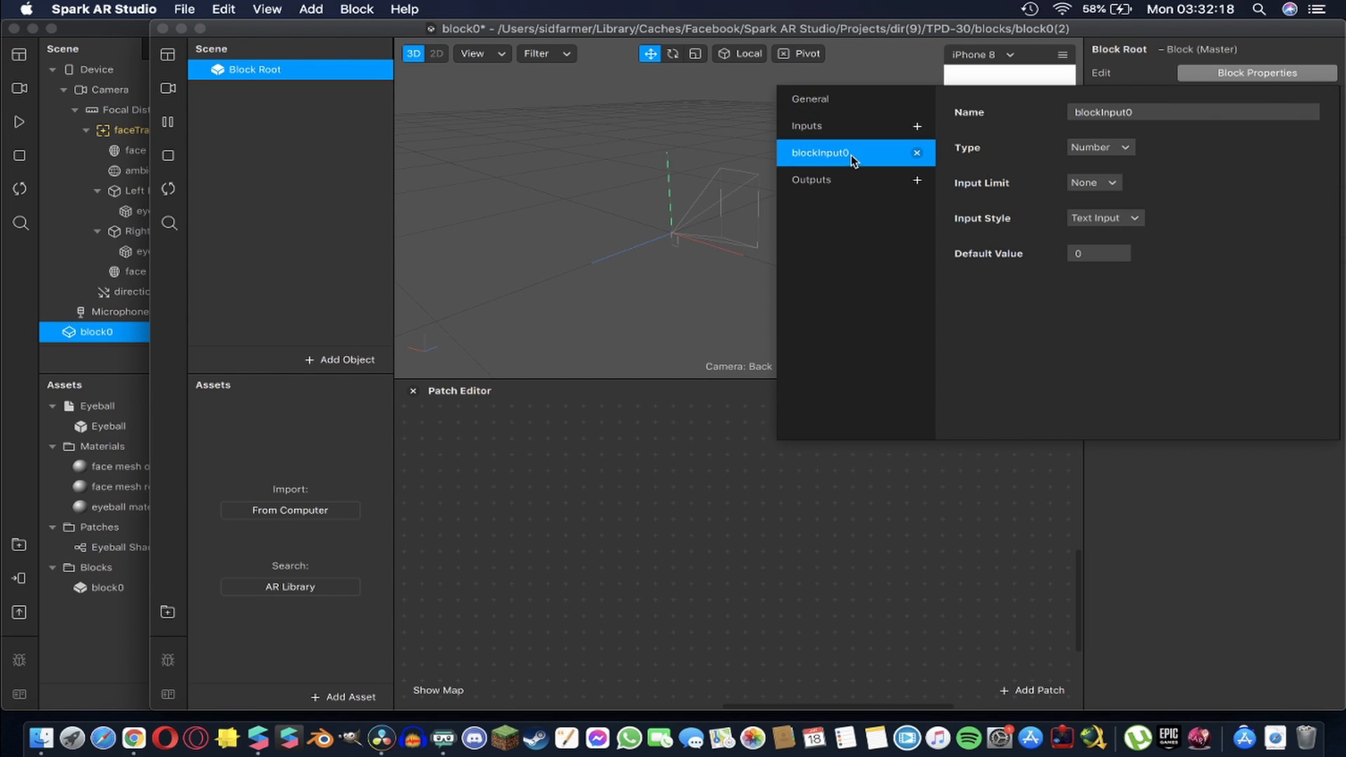
pyautogui.doubleClick(1158, 112)
pyautogui.write('Iris Colour ')
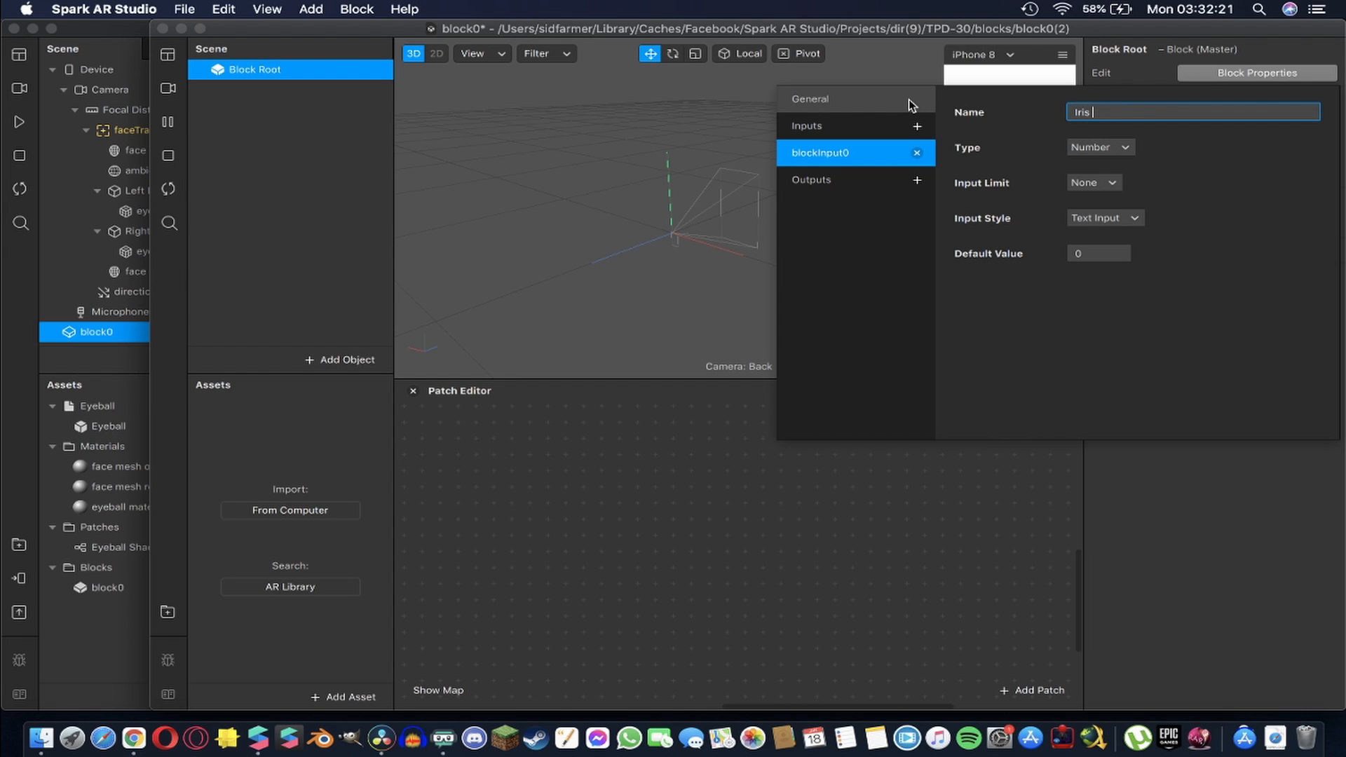
pyautogui.write('A')
pyautogui.click(1104, 147)
pyautogui.click(1118, 167)
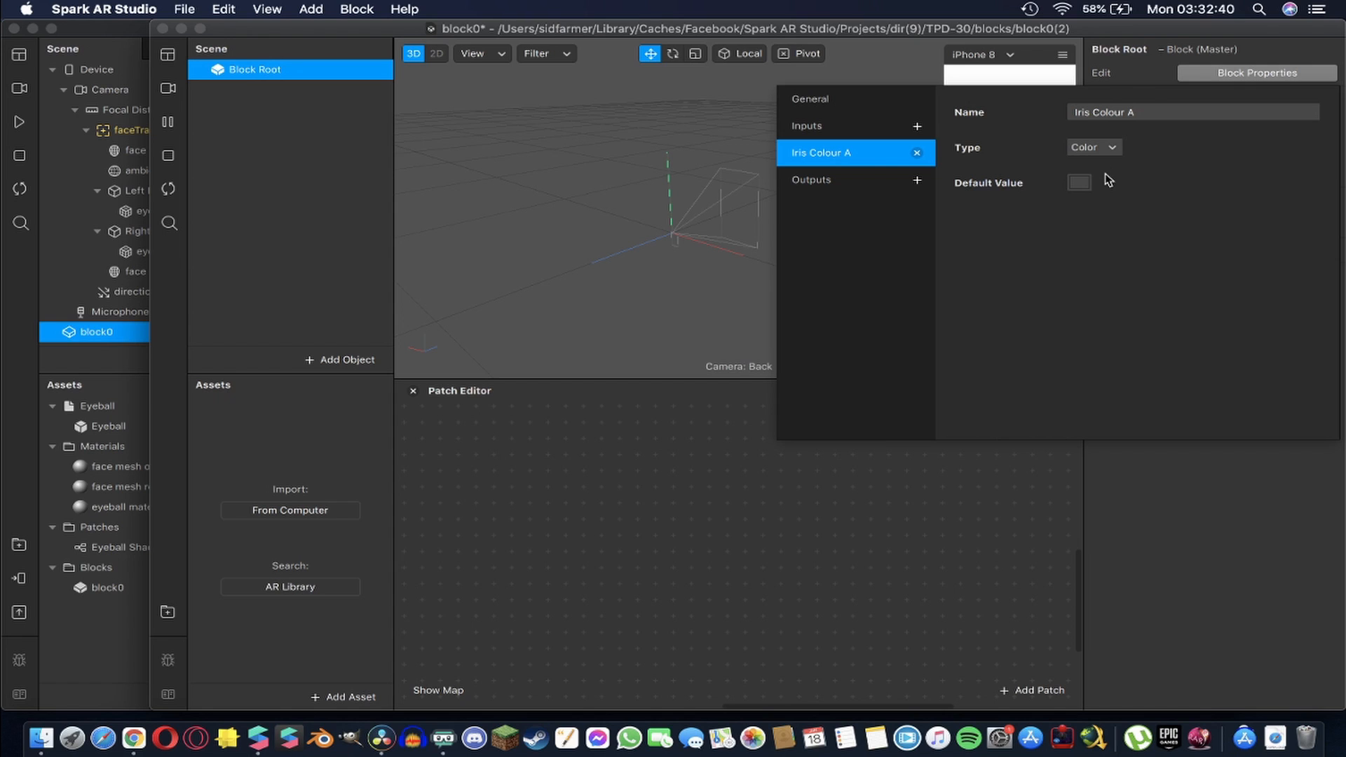
# Add a block output named Iris Colour A with type Color, and close the block properties
pyautogui.click(918, 181)
pyautogui.click(832, 208)
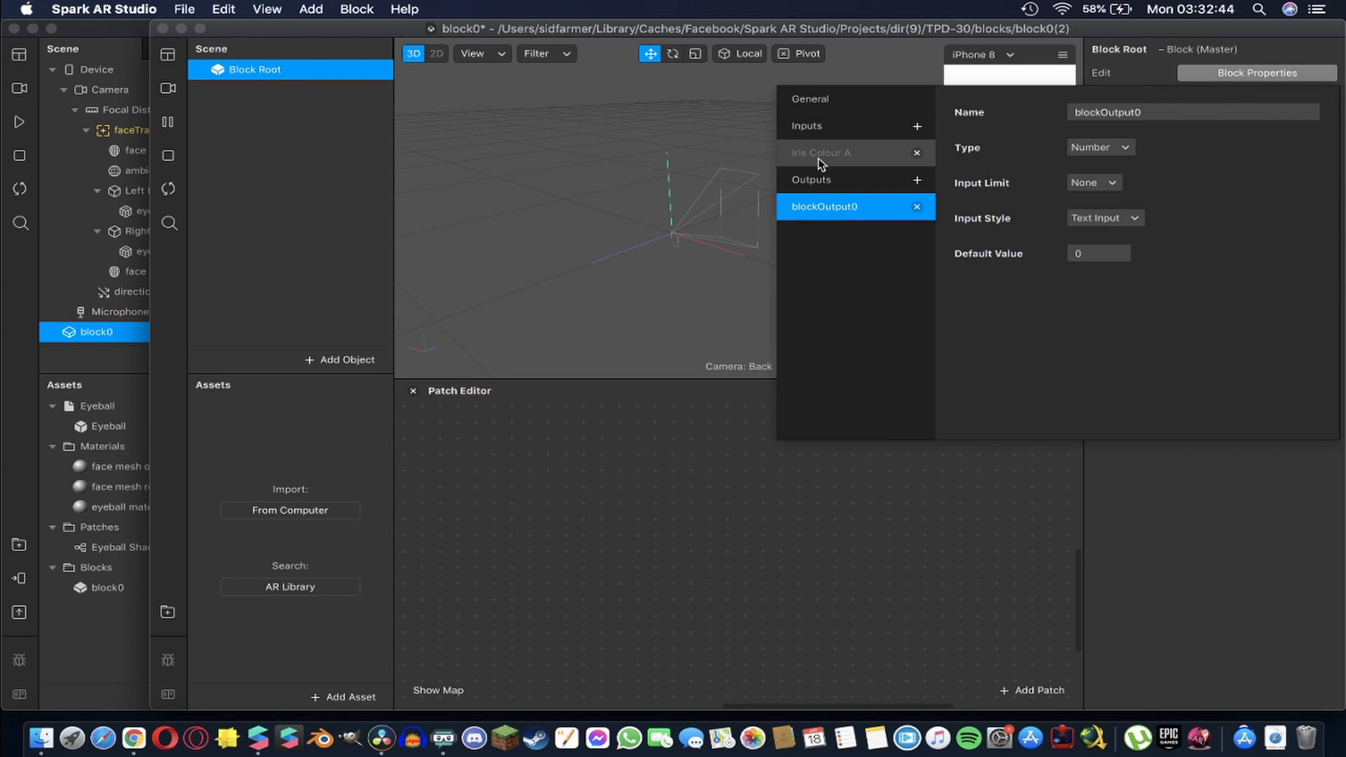
pyautogui.click(1166, 112)
pyautogui.write('Iri')
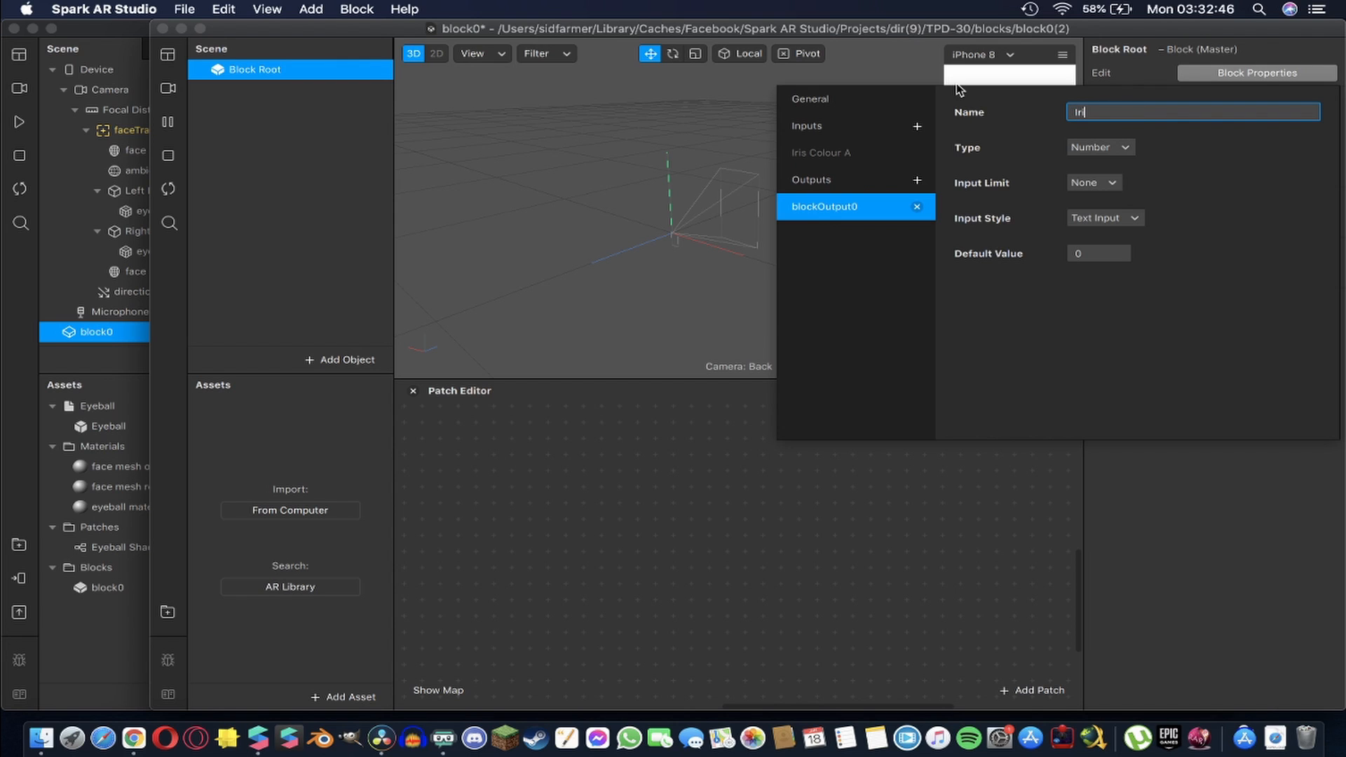
pyautogui.write('s Colour A')
pyautogui.click(1095, 146)
pyautogui.click(1098, 167)
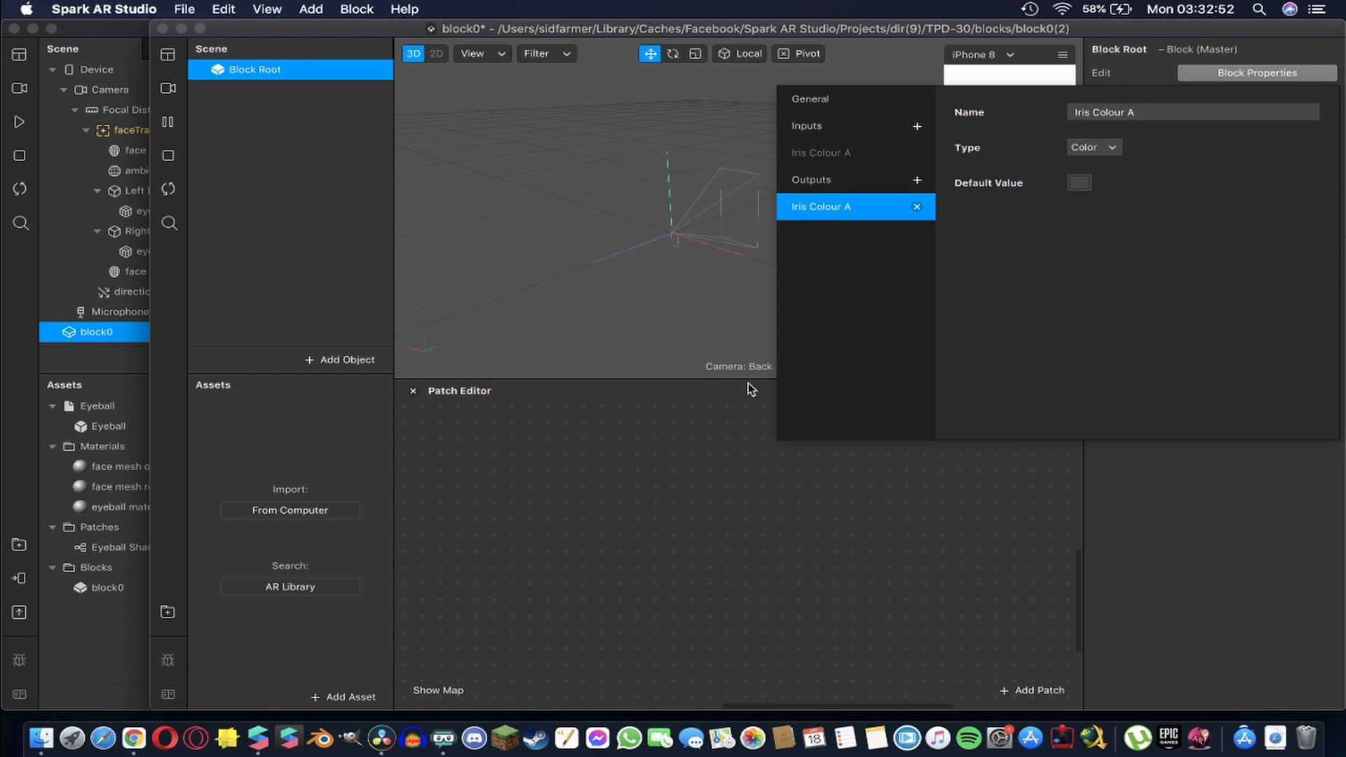
pyautogui.click(631, 467)
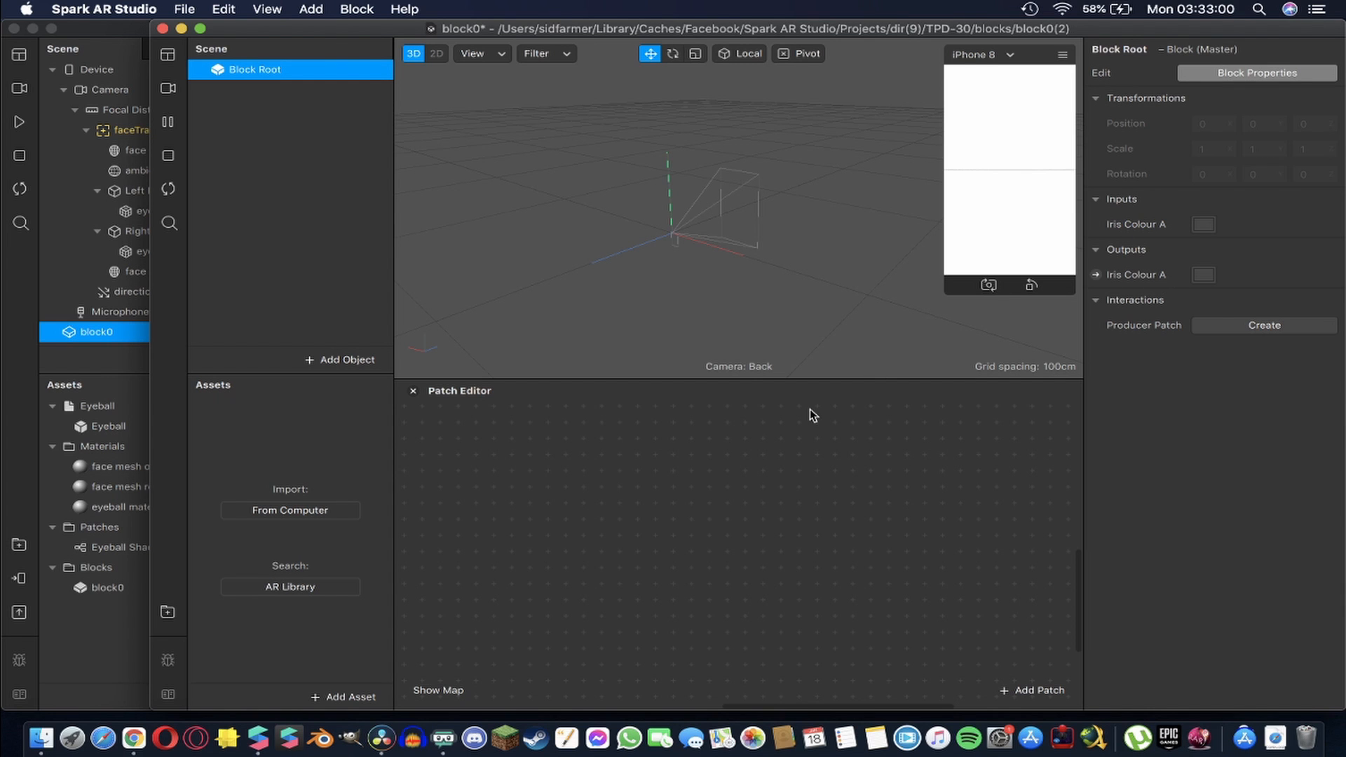
# Save the block0 edits and switch back to the main project window
pyautogui.press('super+s')
pyautogui.click(7, 284)
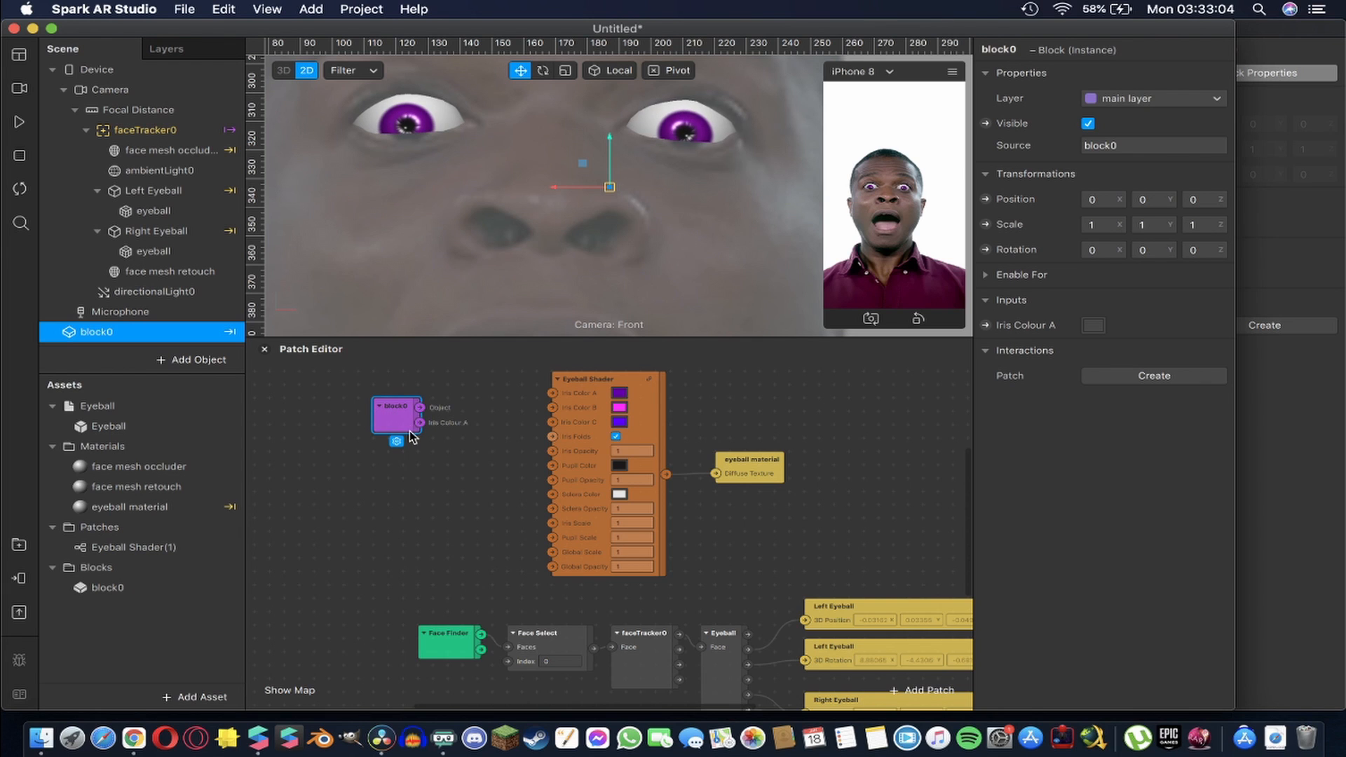
# Try driving the Eyeball Shader's Iris Color A from block0 with a Honeydew test colour, then cancel the colour and remove the connection
pyautogui.moveTo(421, 423); pyautogui.dragTo(553, 395)
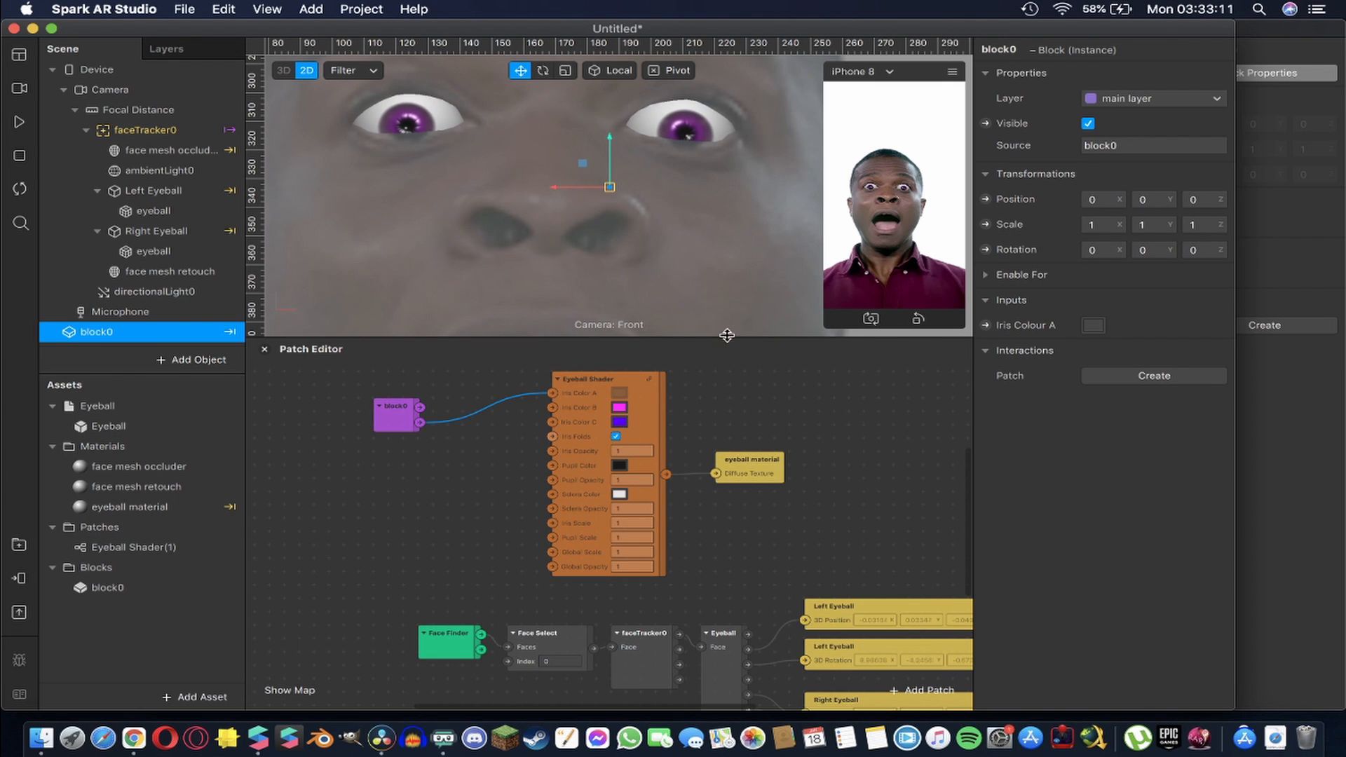
pyautogui.click(1091, 327)
pyautogui.click(195, 352)
pyautogui.moveTo(192, 348)
pyautogui.mouseDown()
pyautogui.moveTo(228, 342)
pyautogui.moveTo(132, 276)
pyautogui.moveTo(181, 371)
pyautogui.moveTo(134, 483)
pyautogui.mouseUp()
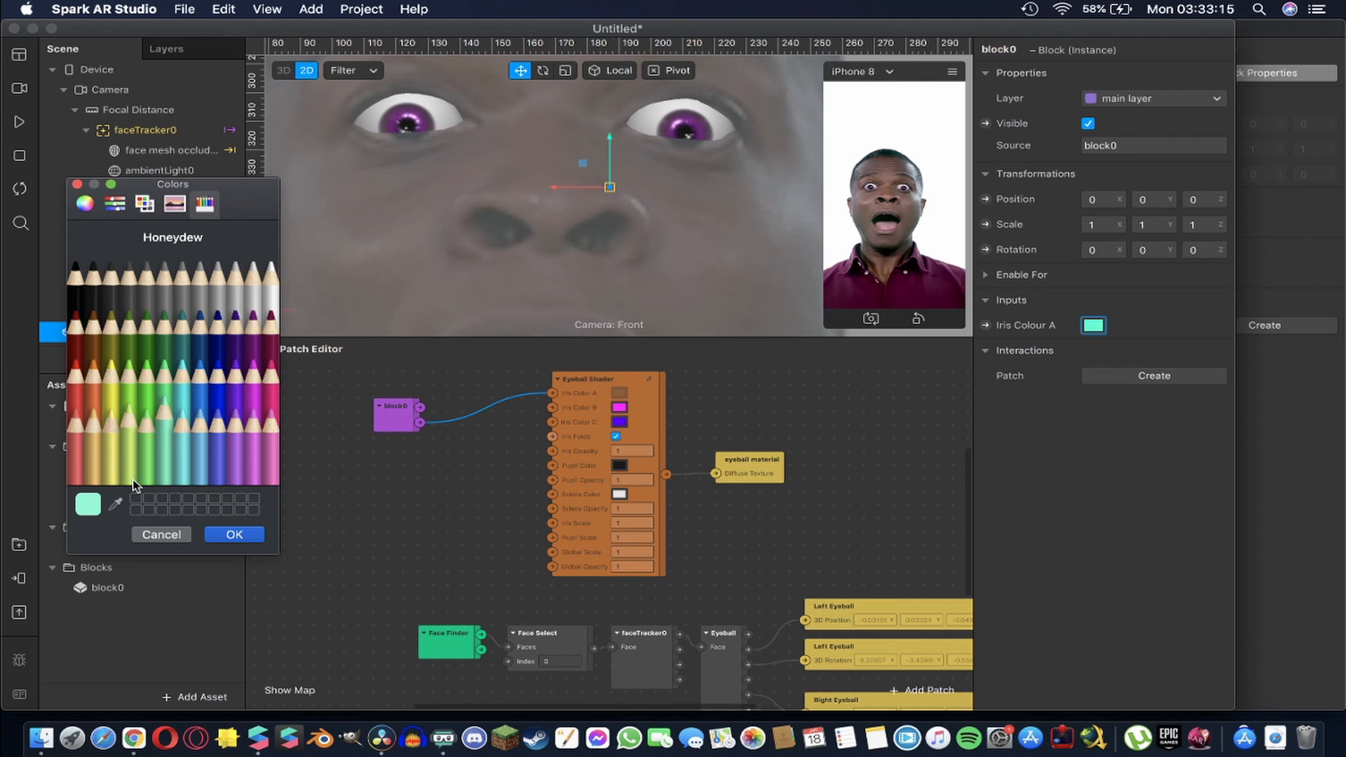
pyautogui.click(162, 534)
pyautogui.moveTo(553, 393); pyautogui.dragTo(503, 397)
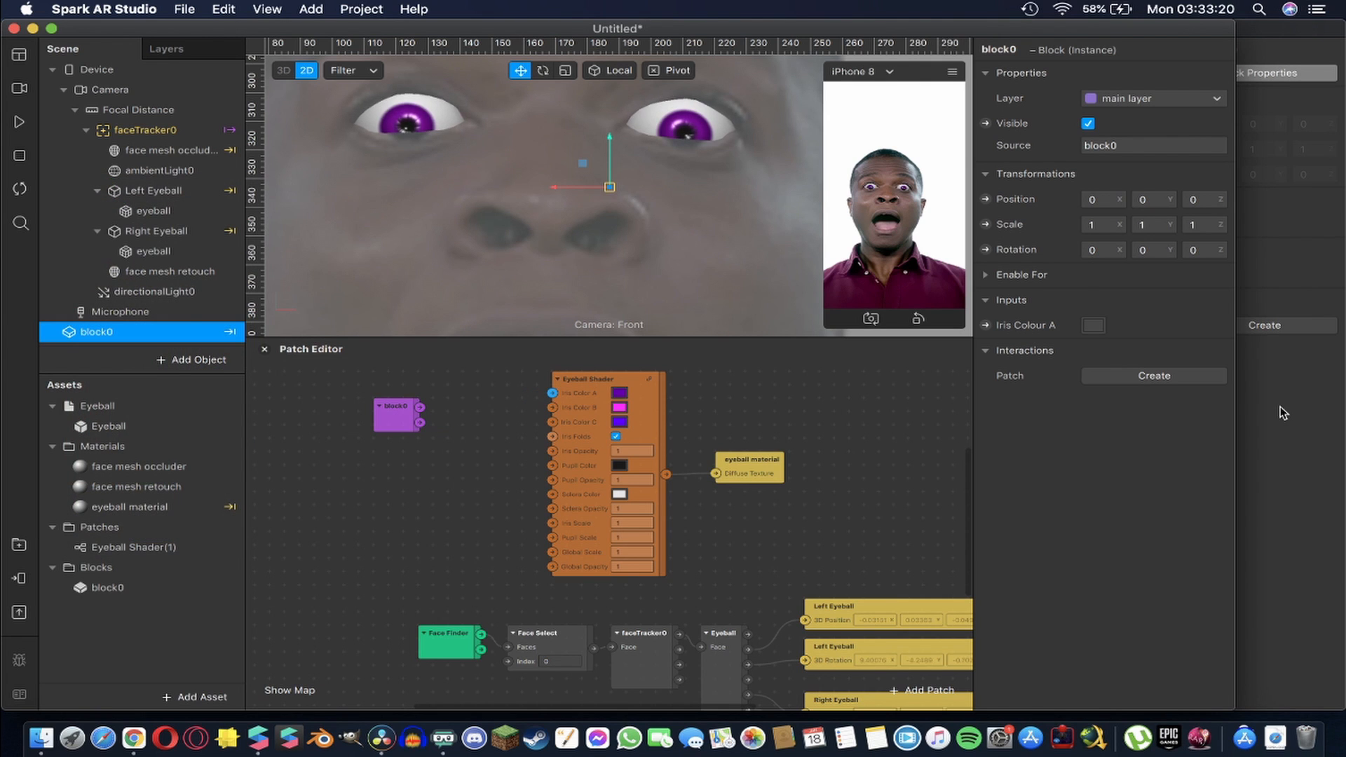
# In the block0 window, create a patch for Block Root in the Patch Editor
pyautogui.click(1281, 406)
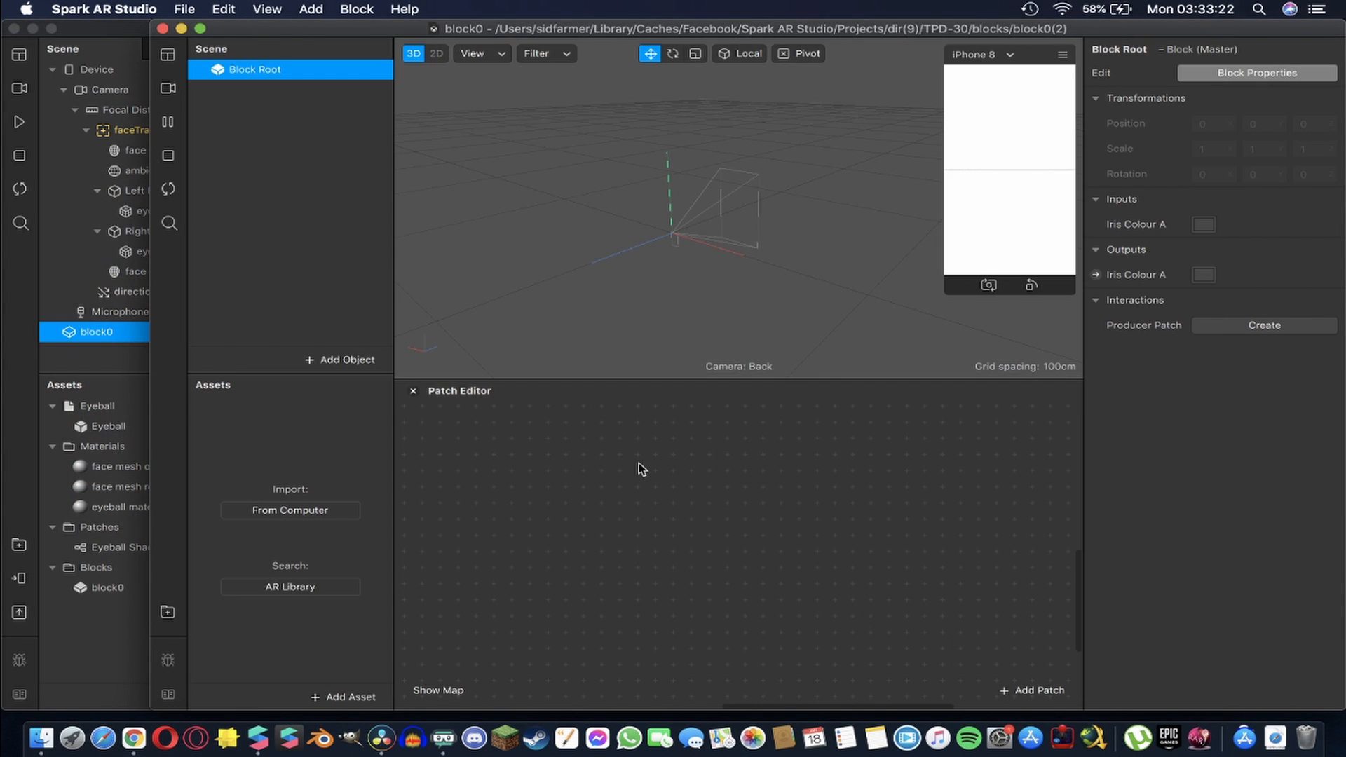
pyautogui.moveTo(364, 79); pyautogui.dragTo(566, 435)
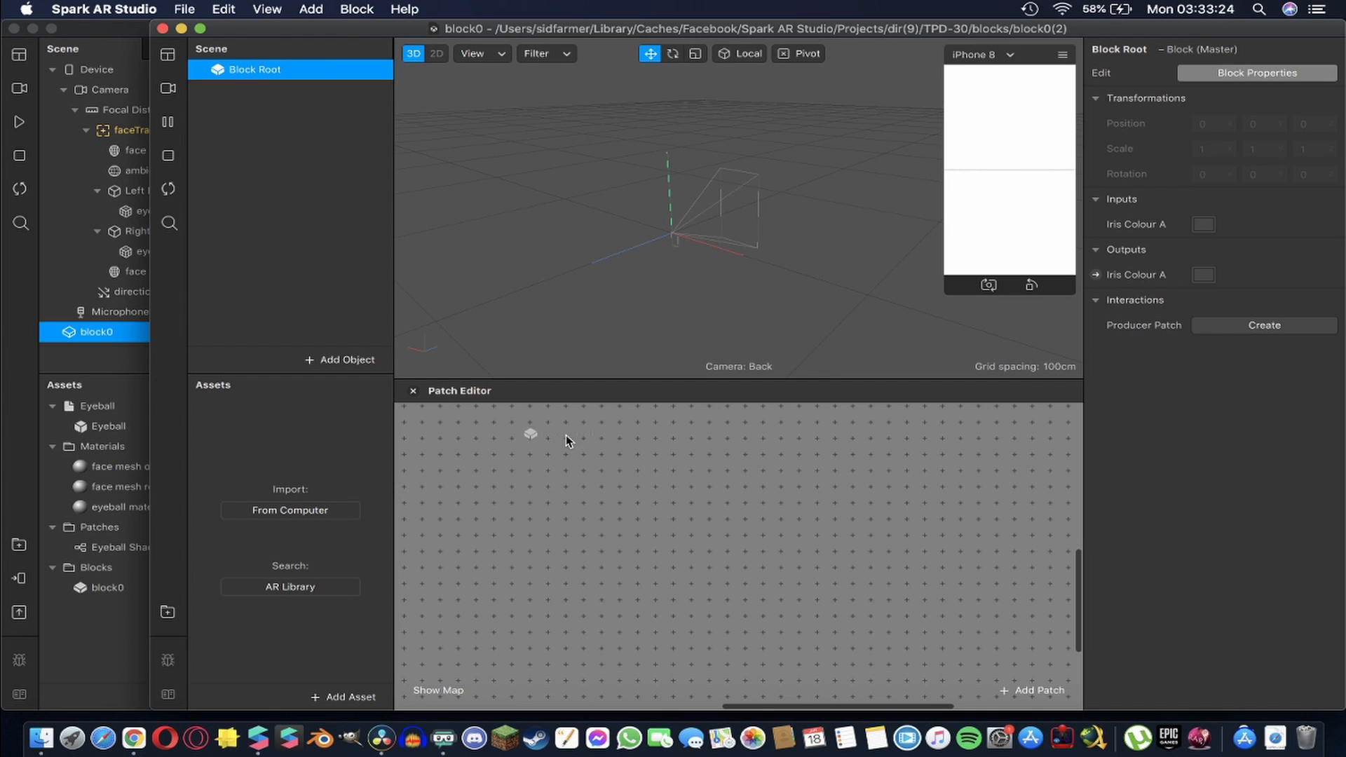
pyautogui.moveTo(545, 495); pyautogui.dragTo(545, 496)
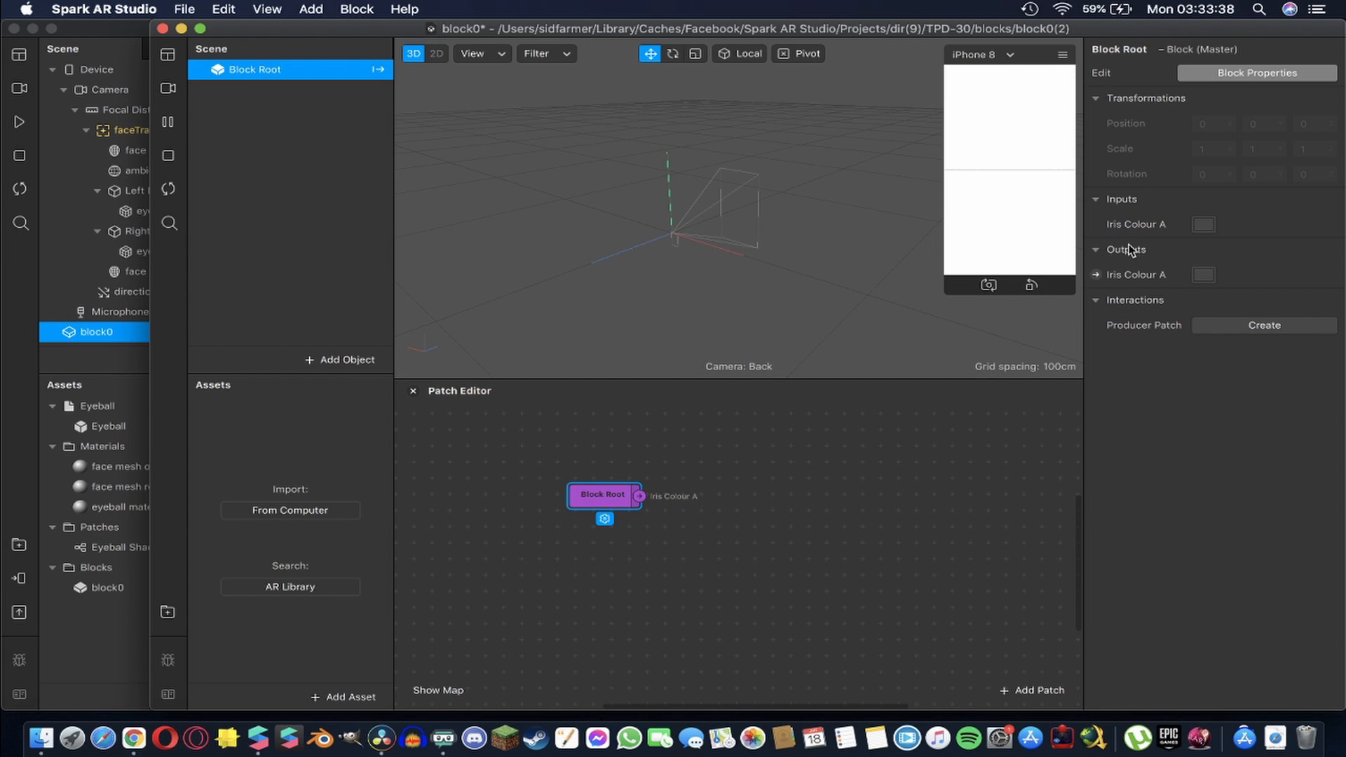
# Create the Iris Colour A output patch, connect Block Root's Iris Colour A to it, and save the block
pyautogui.click(1096, 275)
pyautogui.moveTo(745, 565); pyautogui.dragTo(759, 483)
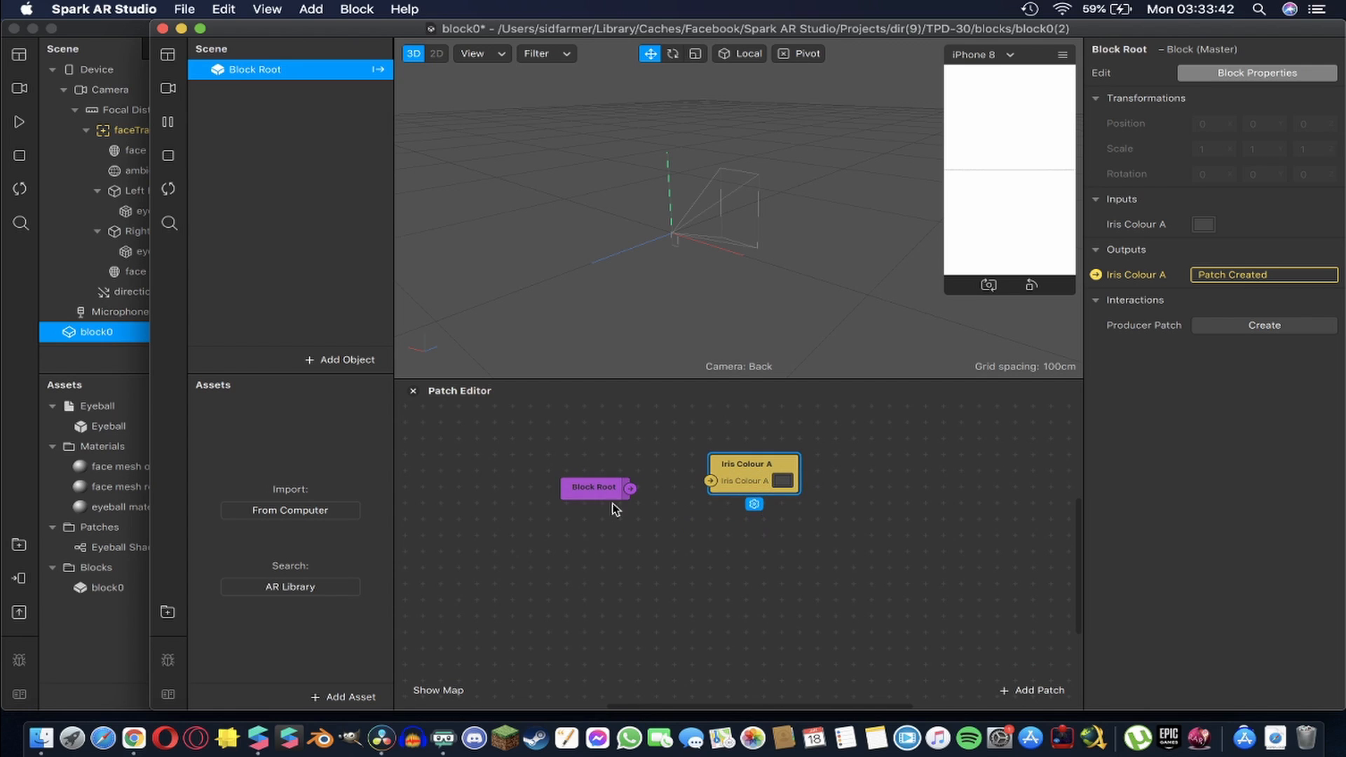
pyautogui.moveTo(594, 486); pyautogui.dragTo(600, 480)
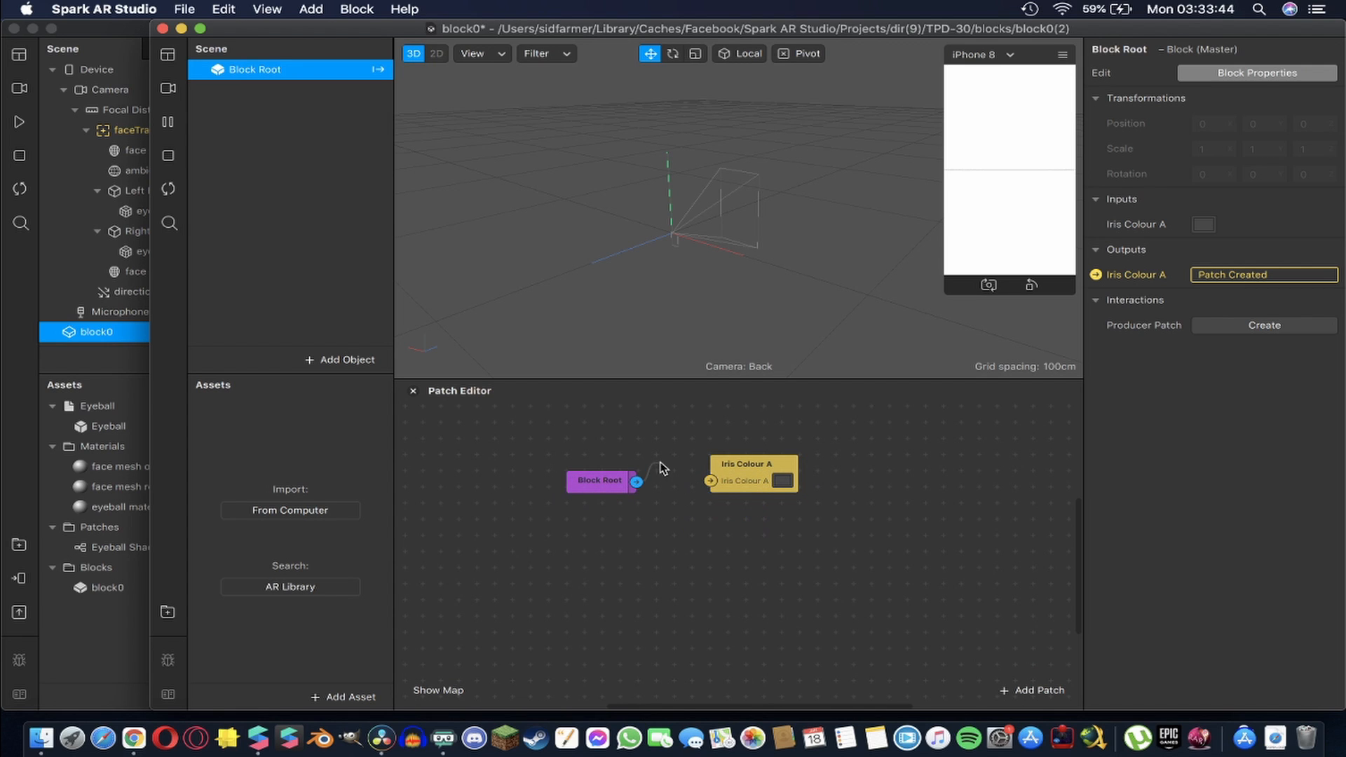
pyautogui.moveTo(682, 484); pyautogui.dragTo(711, 481)
pyautogui.press('super+s')
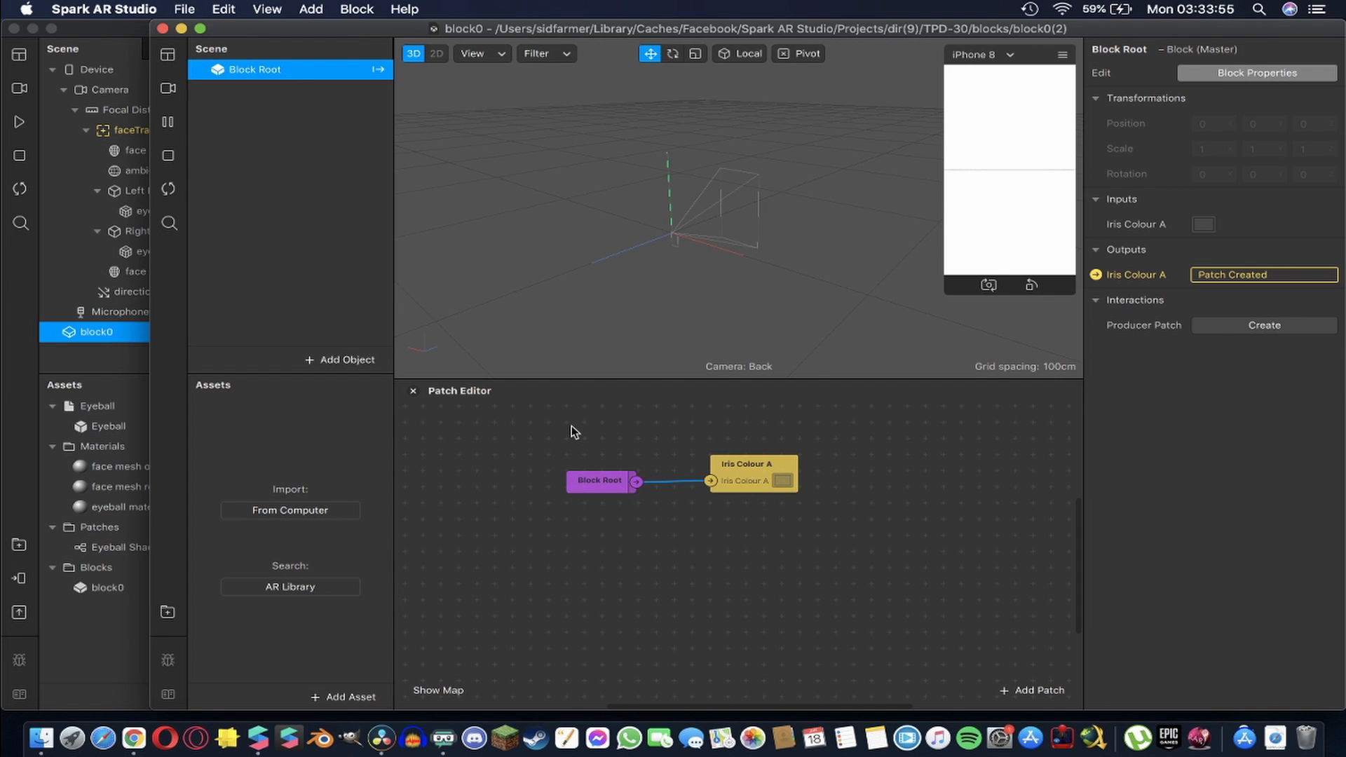
# In the main project, connect block0's Iris Colour A output to the Eyeball Shader's Iris Color A and set block0's Iris Colour A to Turquoise
pyautogui.press('super+w')
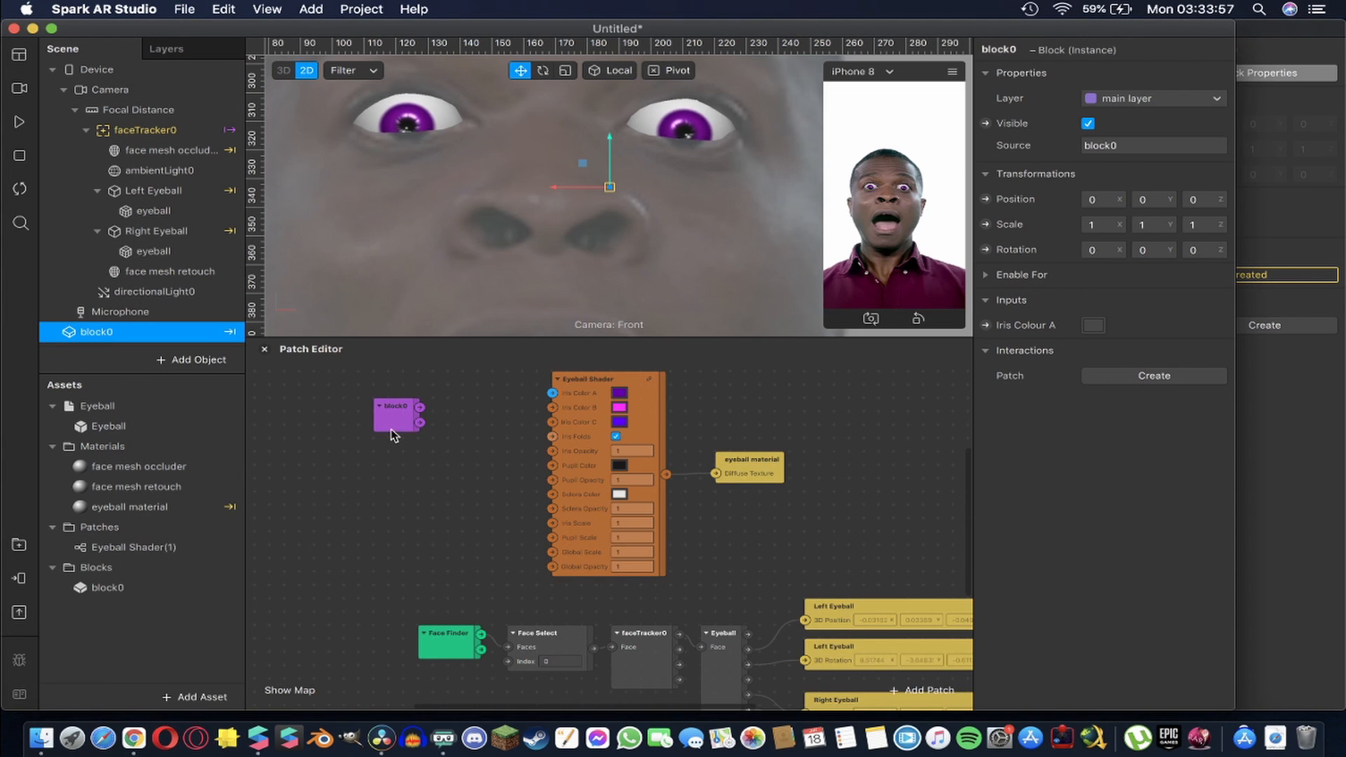
pyautogui.moveTo(419, 423); pyautogui.dragTo(553, 392)
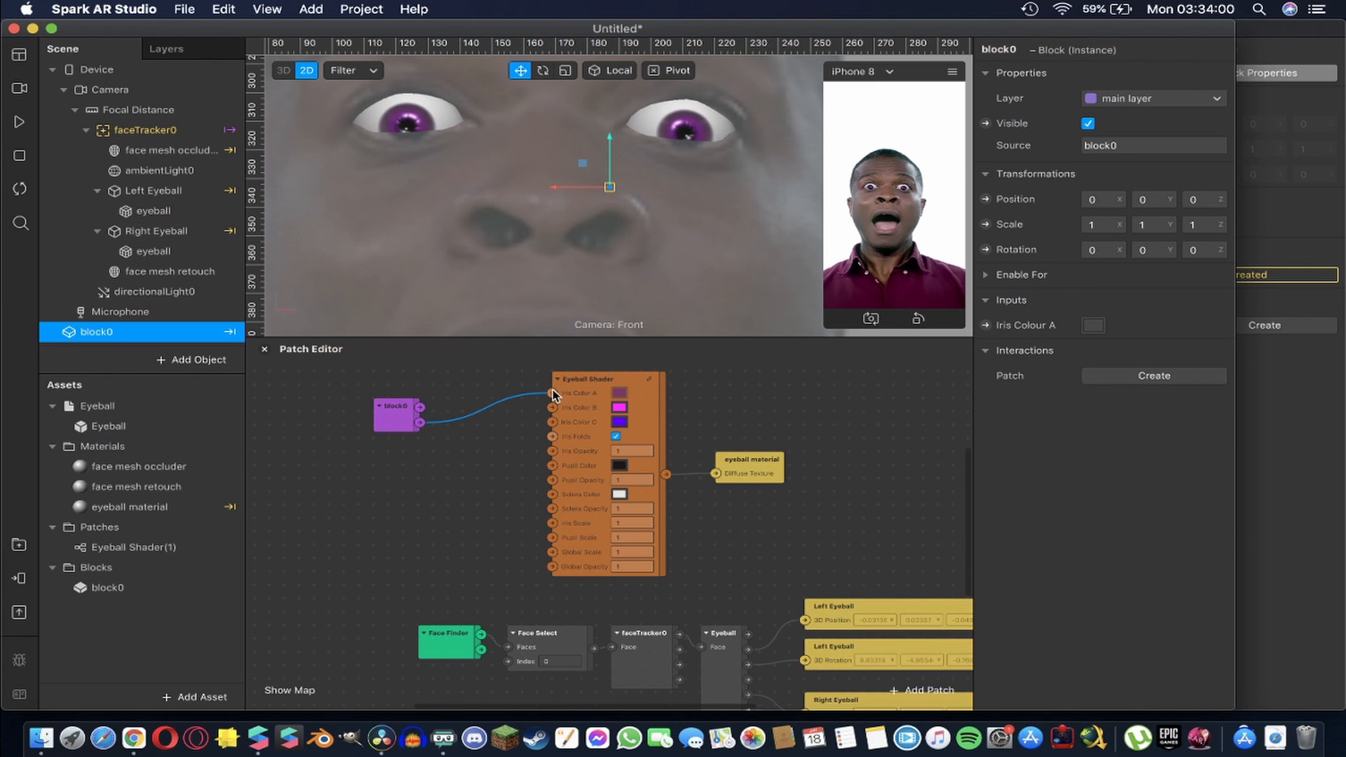
pyautogui.click(1094, 326)
pyautogui.click(146, 361)
pyautogui.click(217, 368)
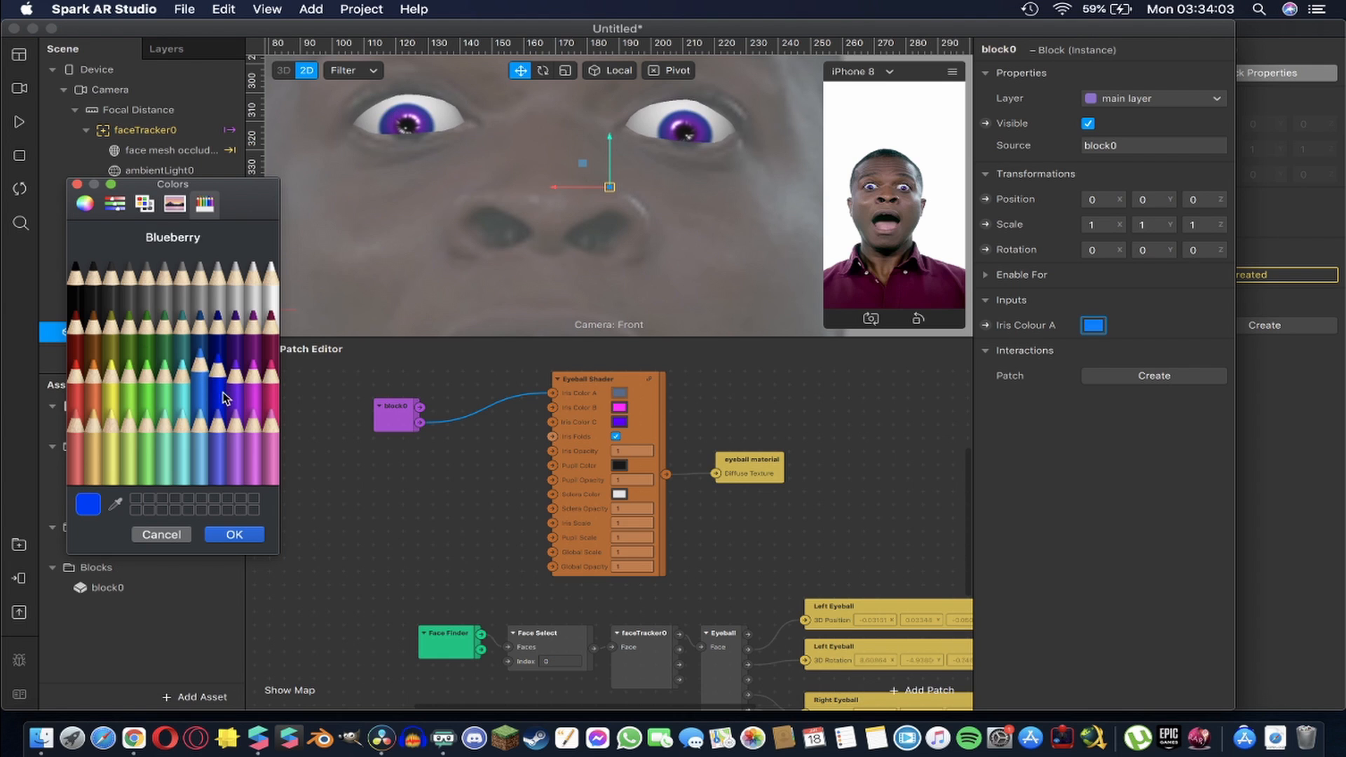
pyautogui.click(183, 368)
pyautogui.click(128, 281)
pyautogui.click(253, 319)
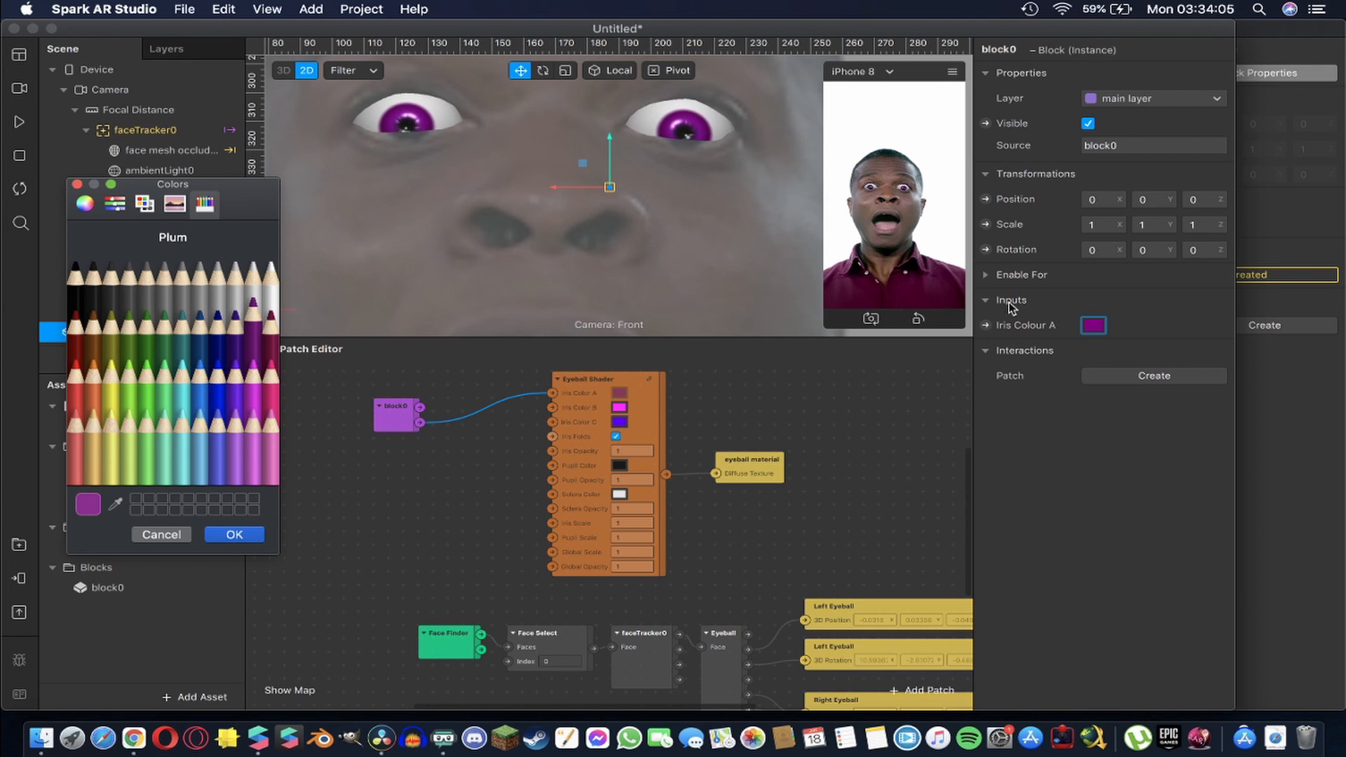
pyautogui.click(176, 389)
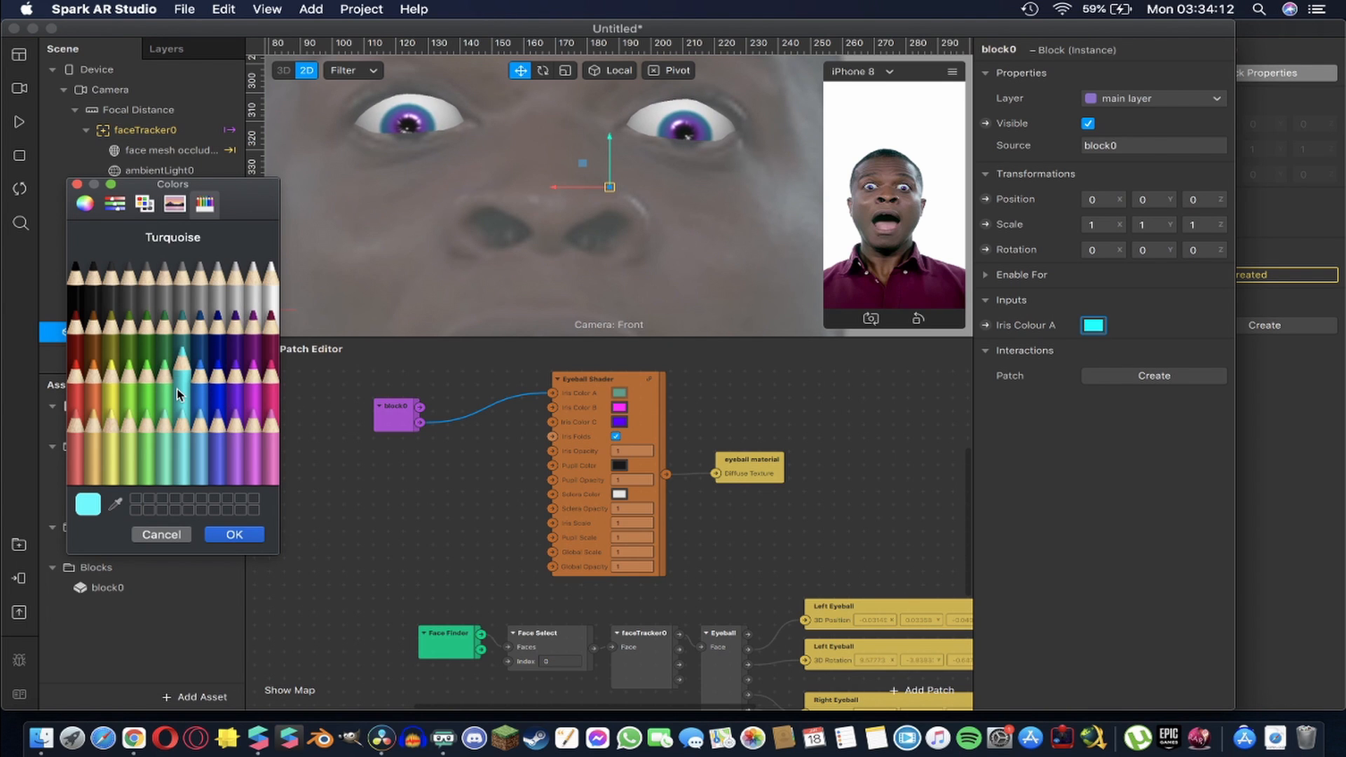
pyautogui.click(223, 534)
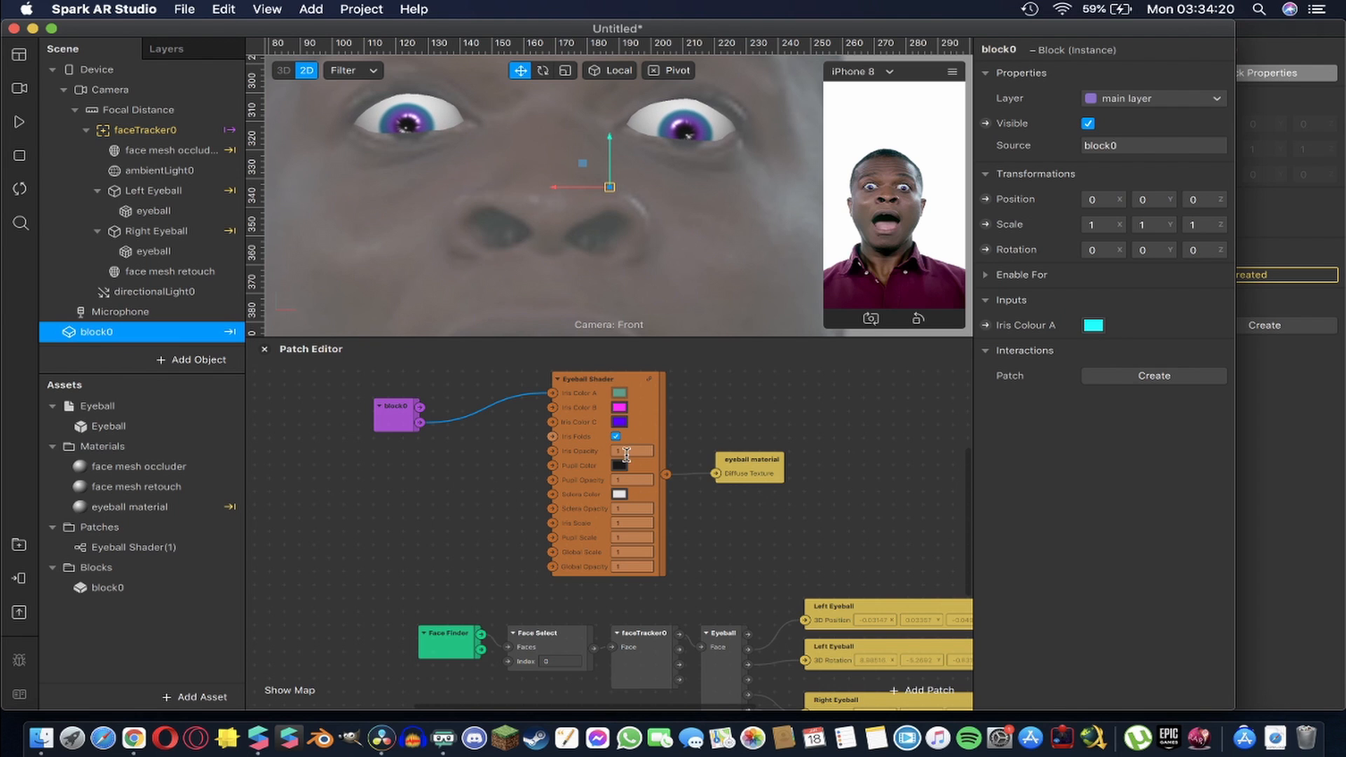
# Return to the block0 window and open its block properties
pyautogui.click(394, 420)
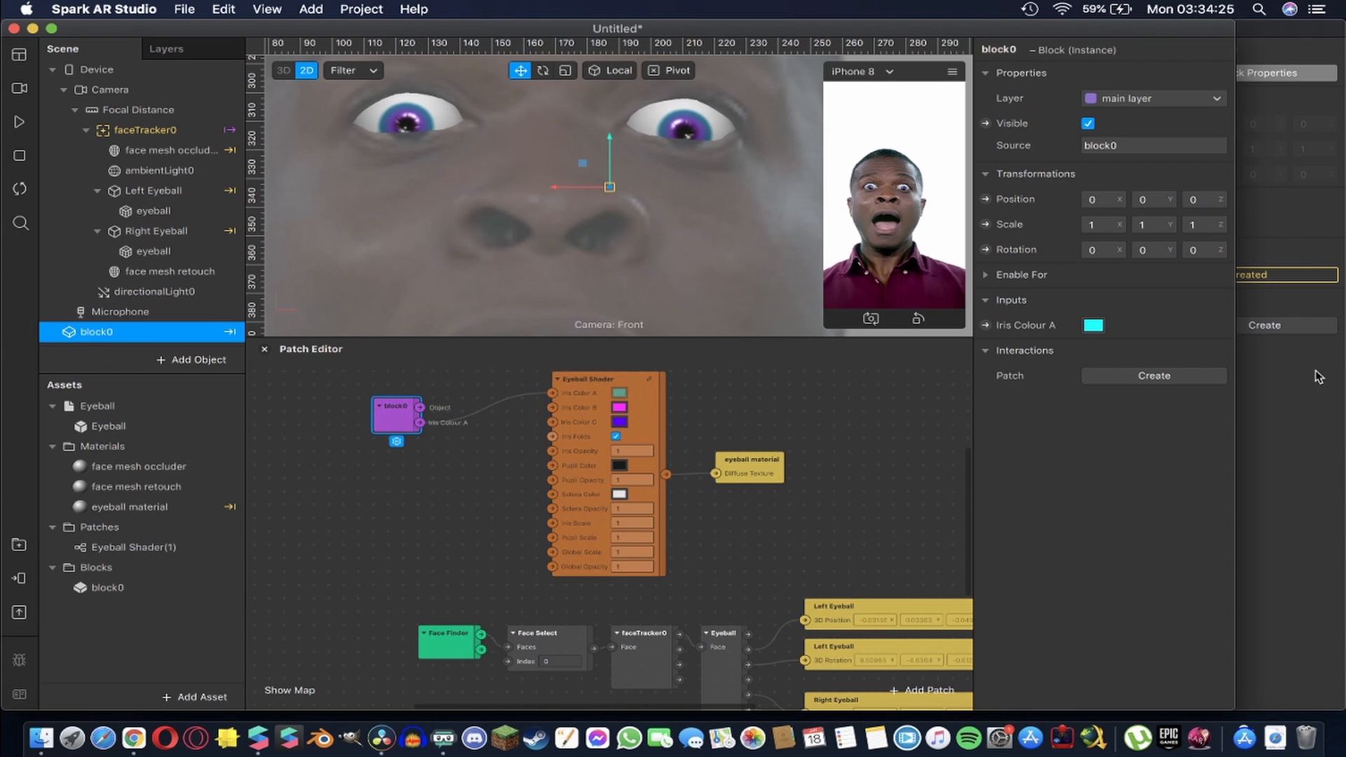
pyautogui.click(1278, 387)
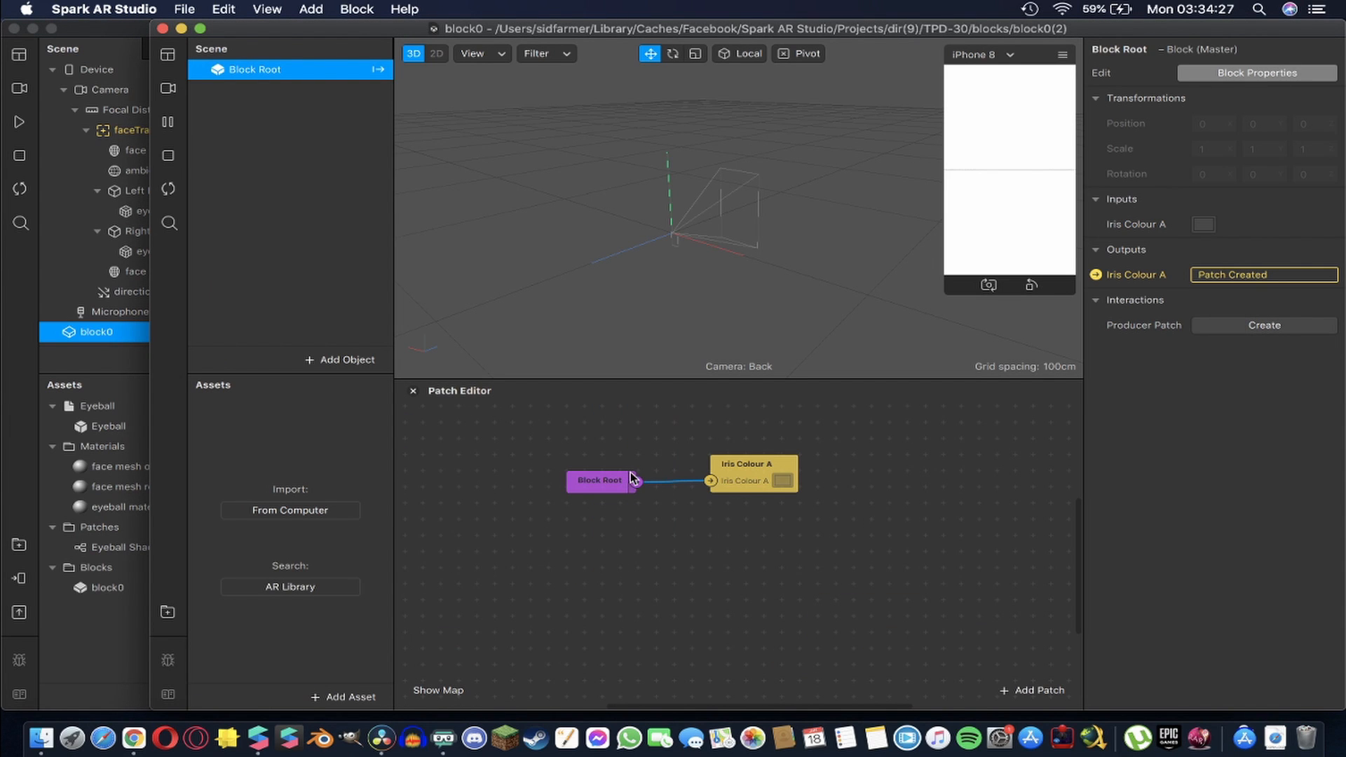
pyautogui.click(1260, 74)
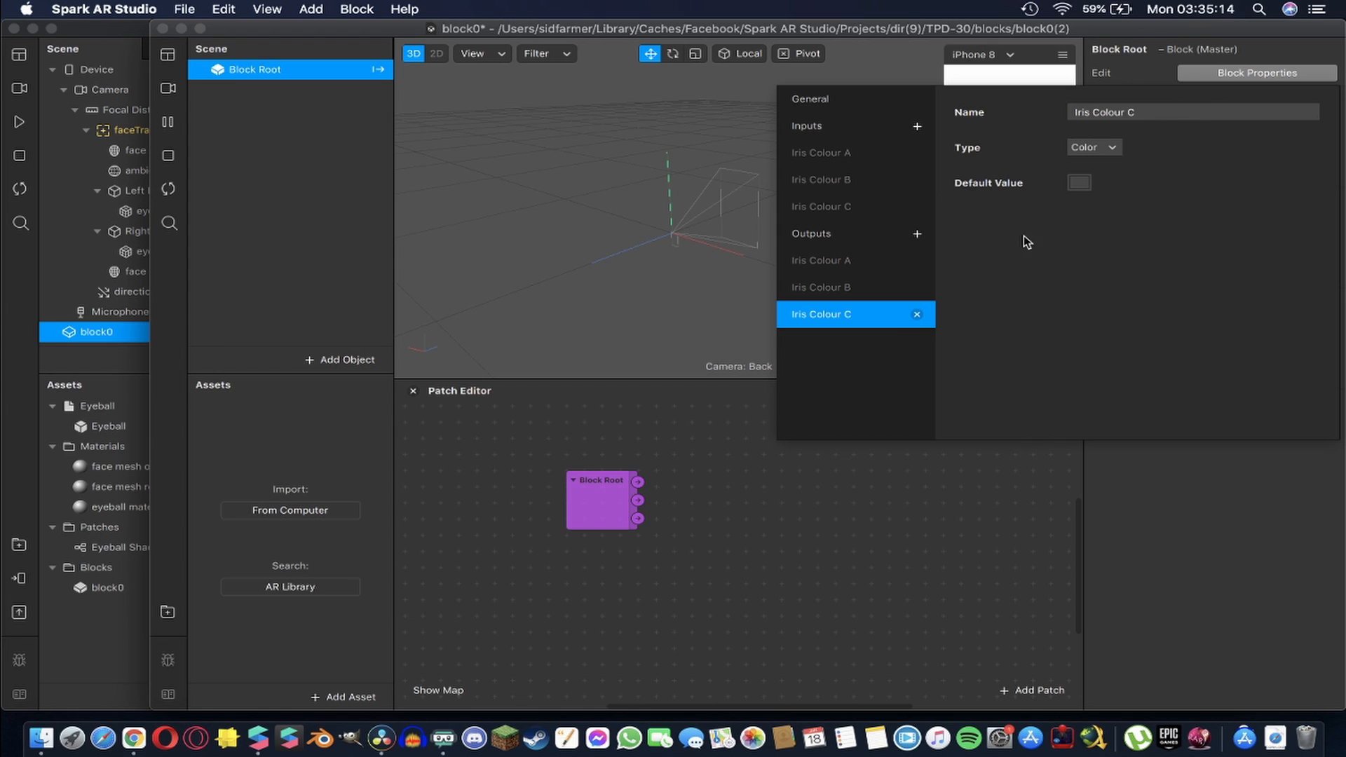
# Review the name and type settings of the Iris Colour A, B and C inputs and outputs, and close the block properties
pyautogui.click(830, 153)
pyautogui.click(825, 182)
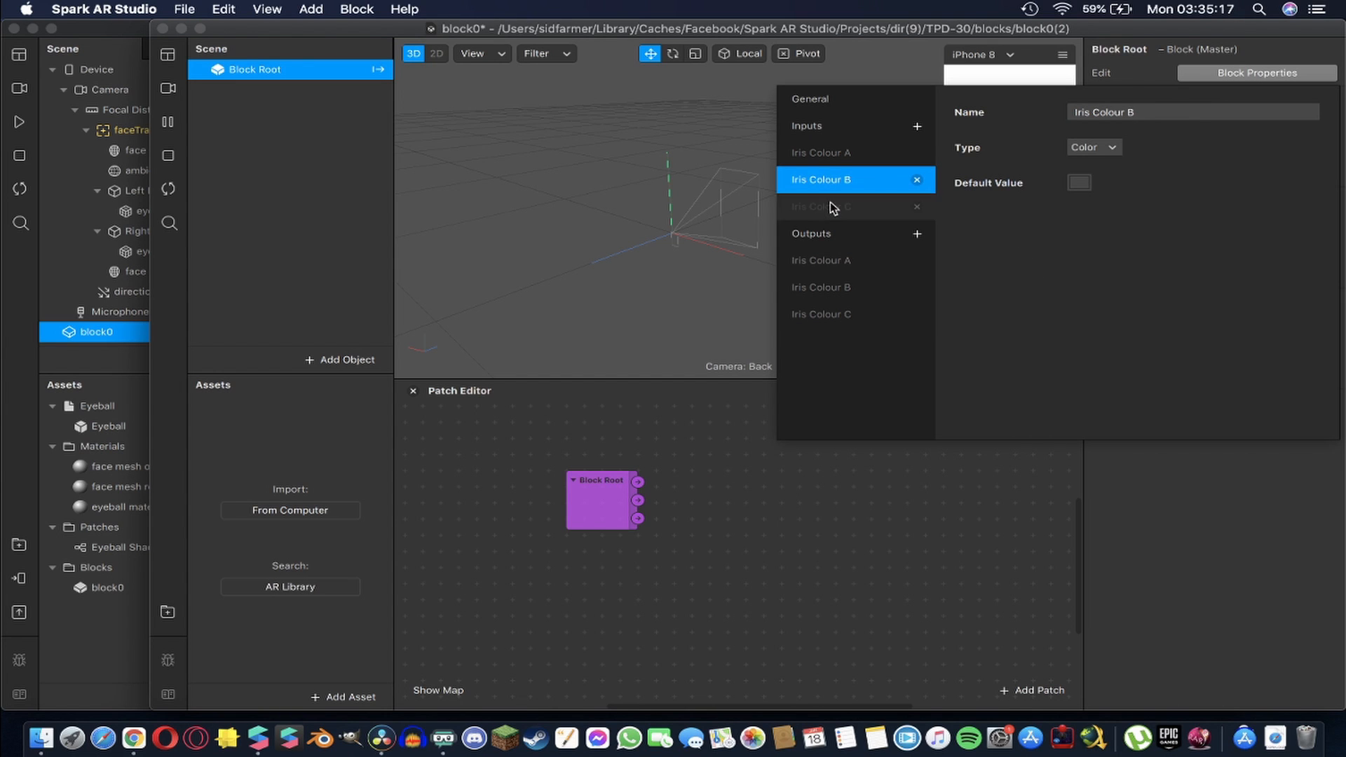
pyautogui.click(828, 206)
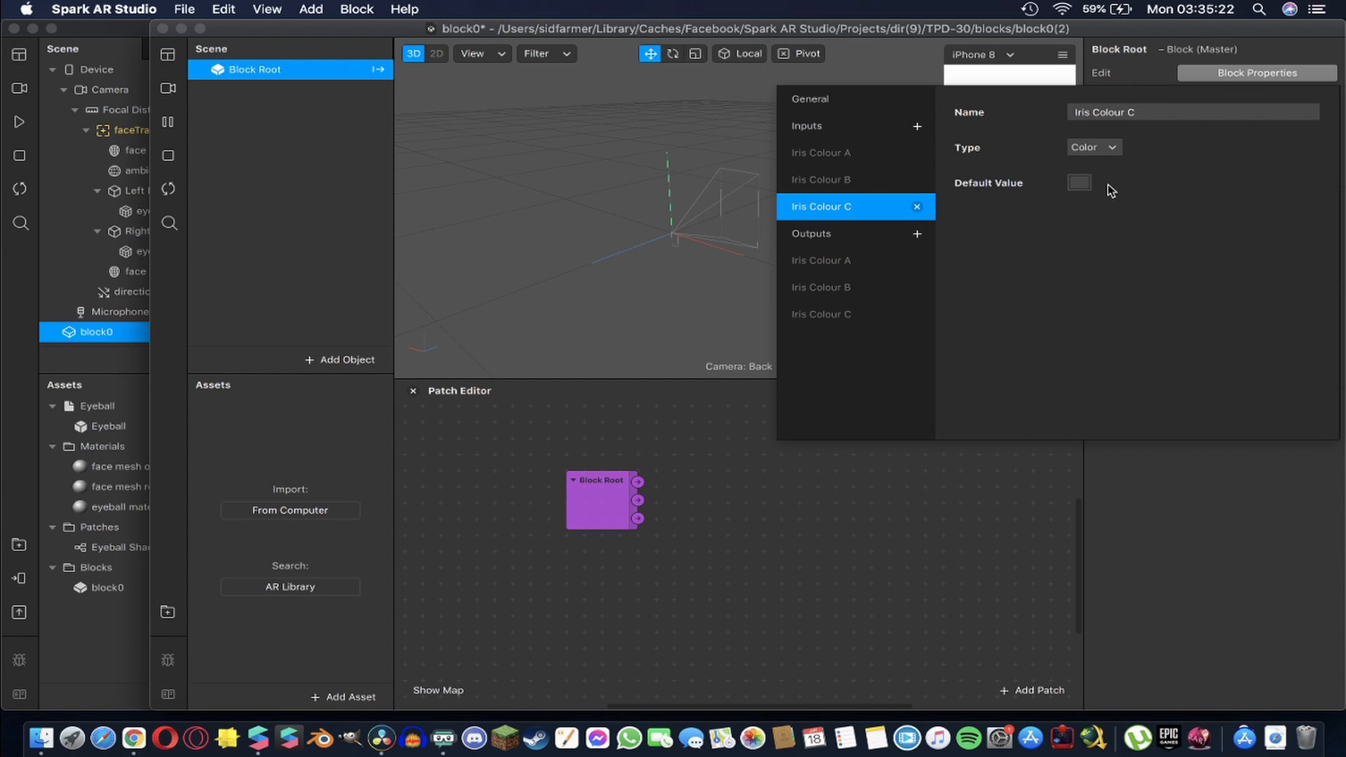
pyautogui.click(831, 261)
pyautogui.click(829, 287)
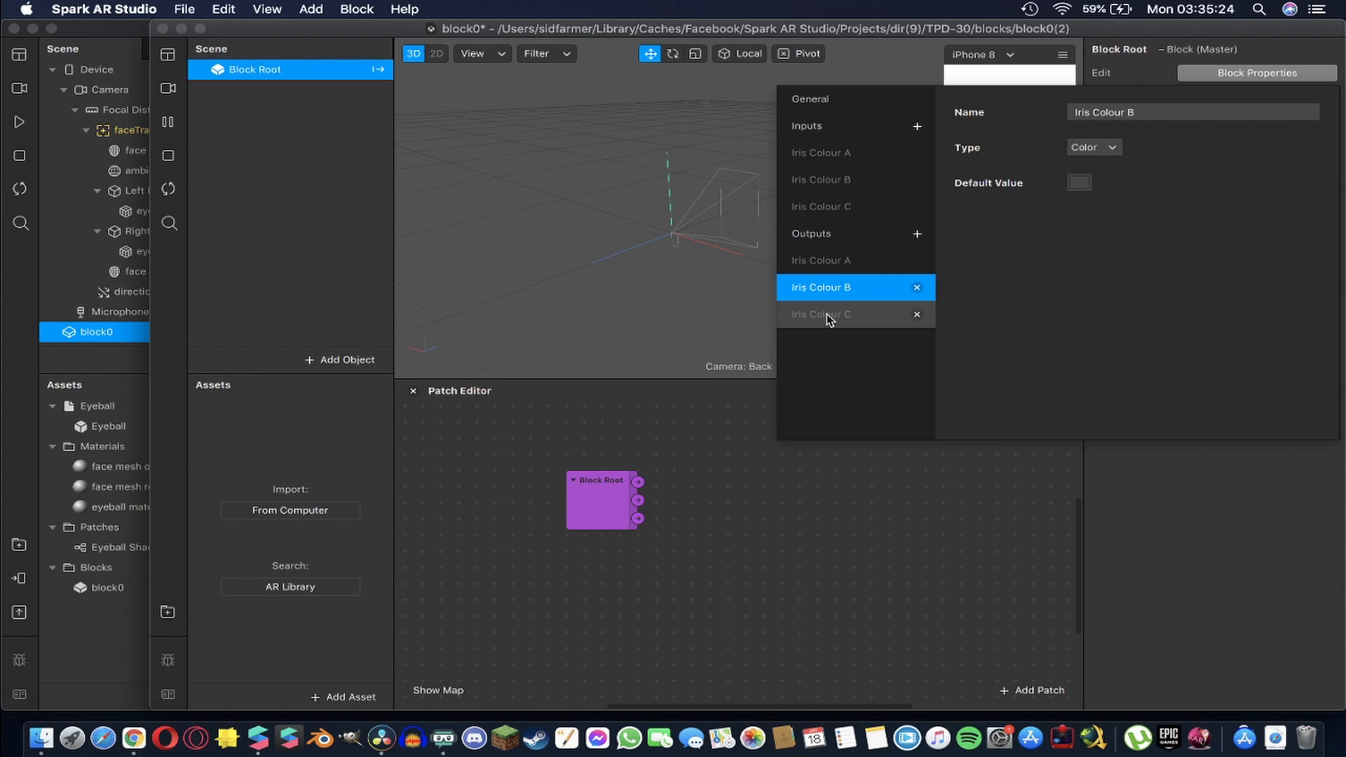
pyautogui.click(826, 316)
pyautogui.click(670, 544)
# Save the block with its Iris Colour A, B and C ports and switch to the main project window
pyautogui.click(604, 518)
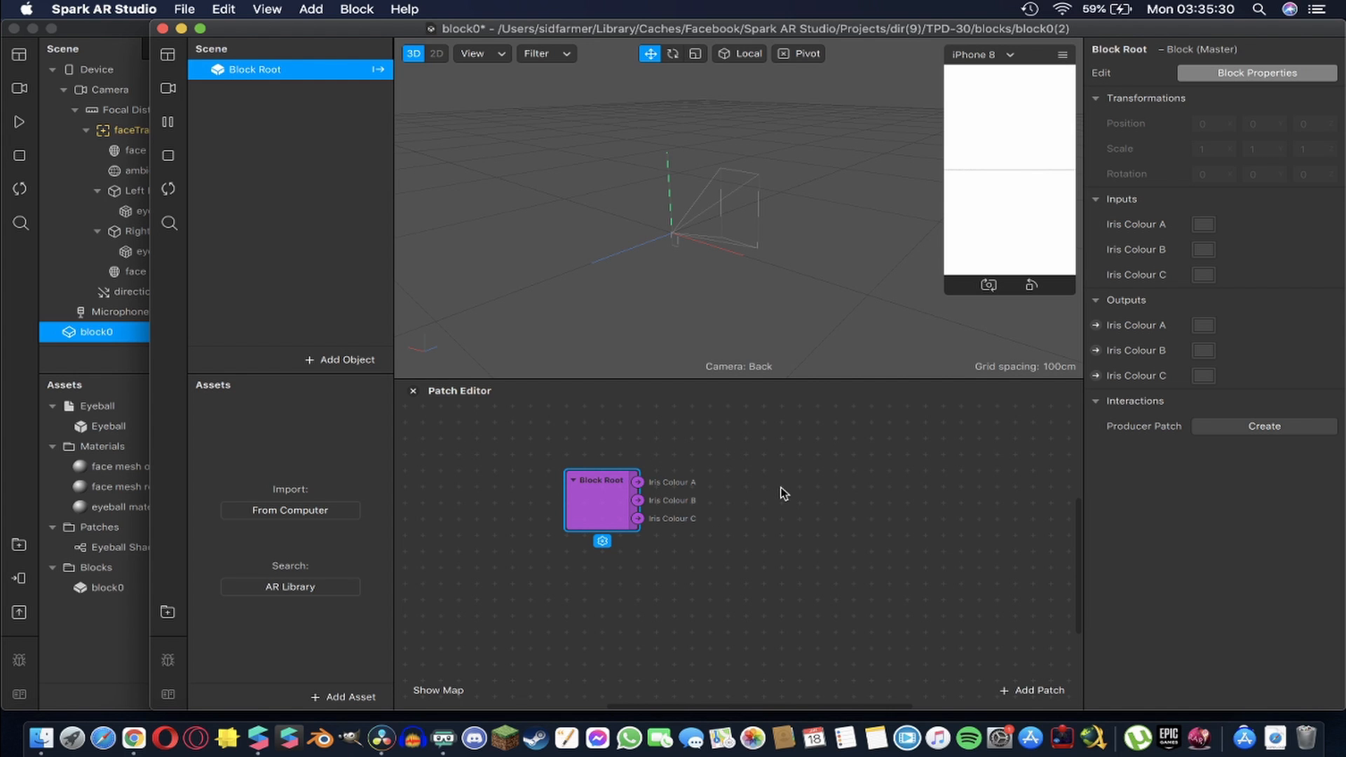
pyautogui.press('super+s')
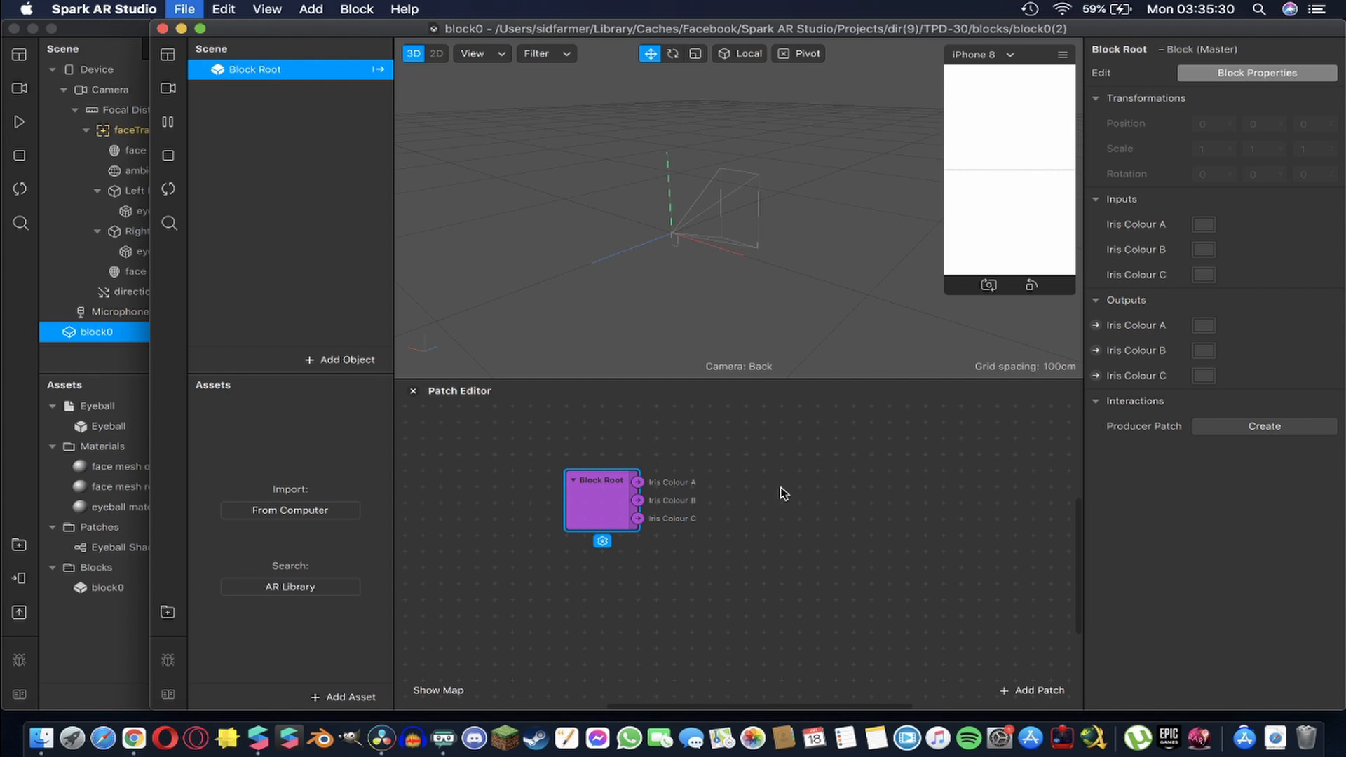
pyautogui.click(107, 617)
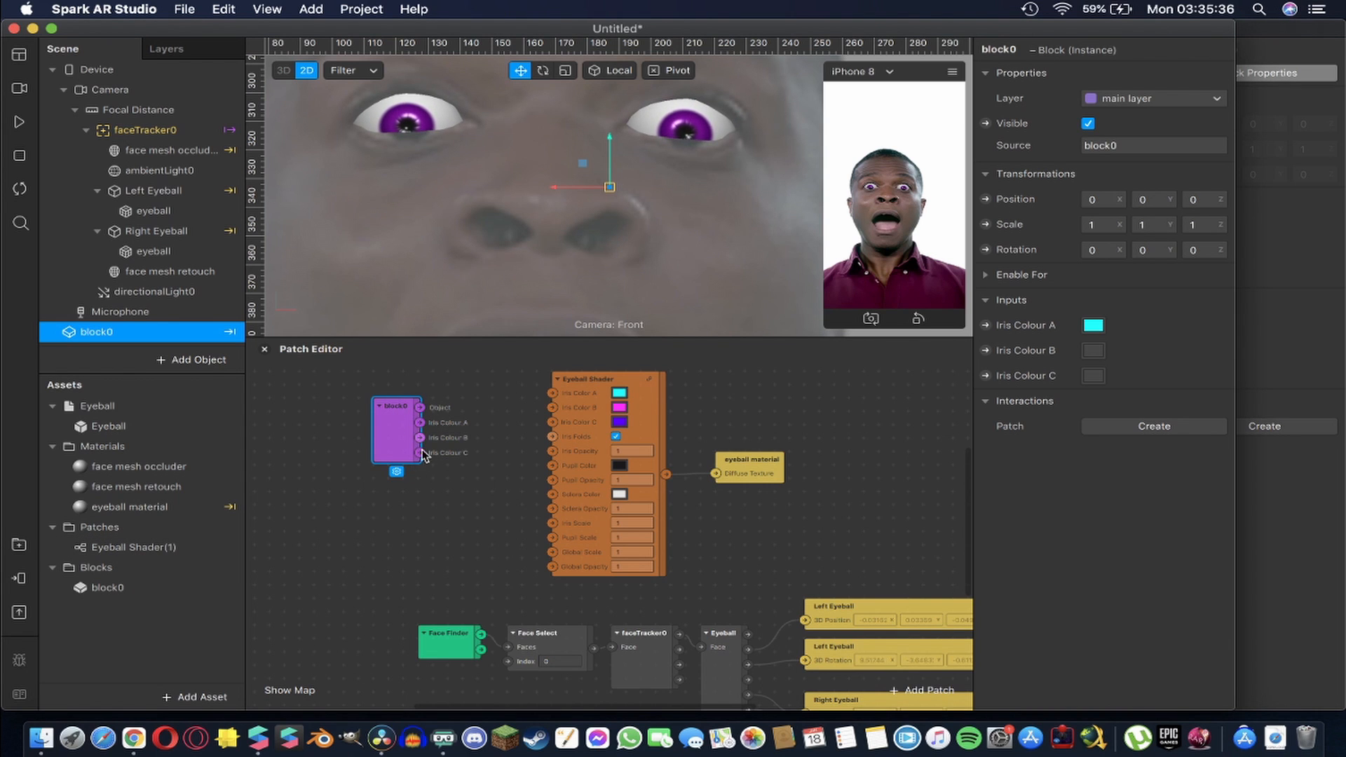
# In the block0 window, create output patches for Iris Colour A, B and C and stack them in order beside Block Root
pyautogui.click(1309, 504)
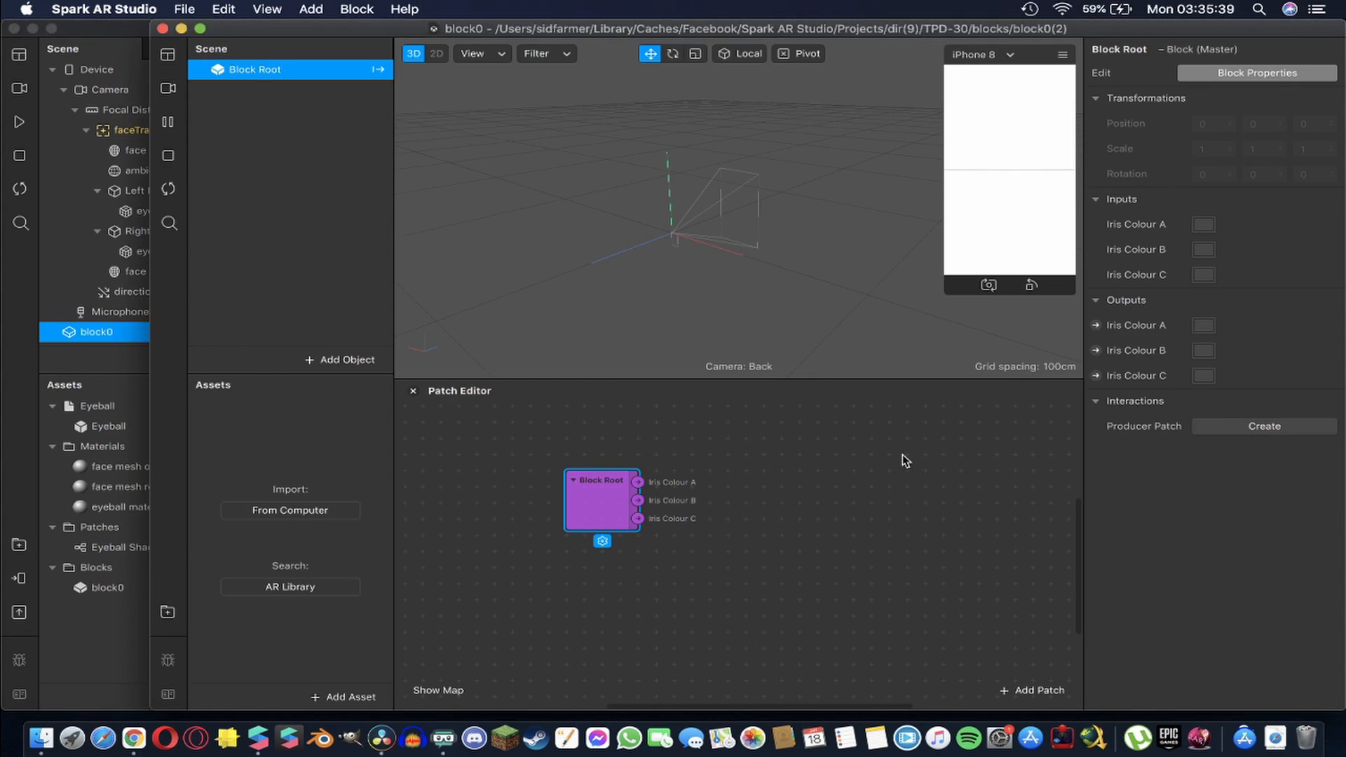
pyautogui.click(1096, 325)
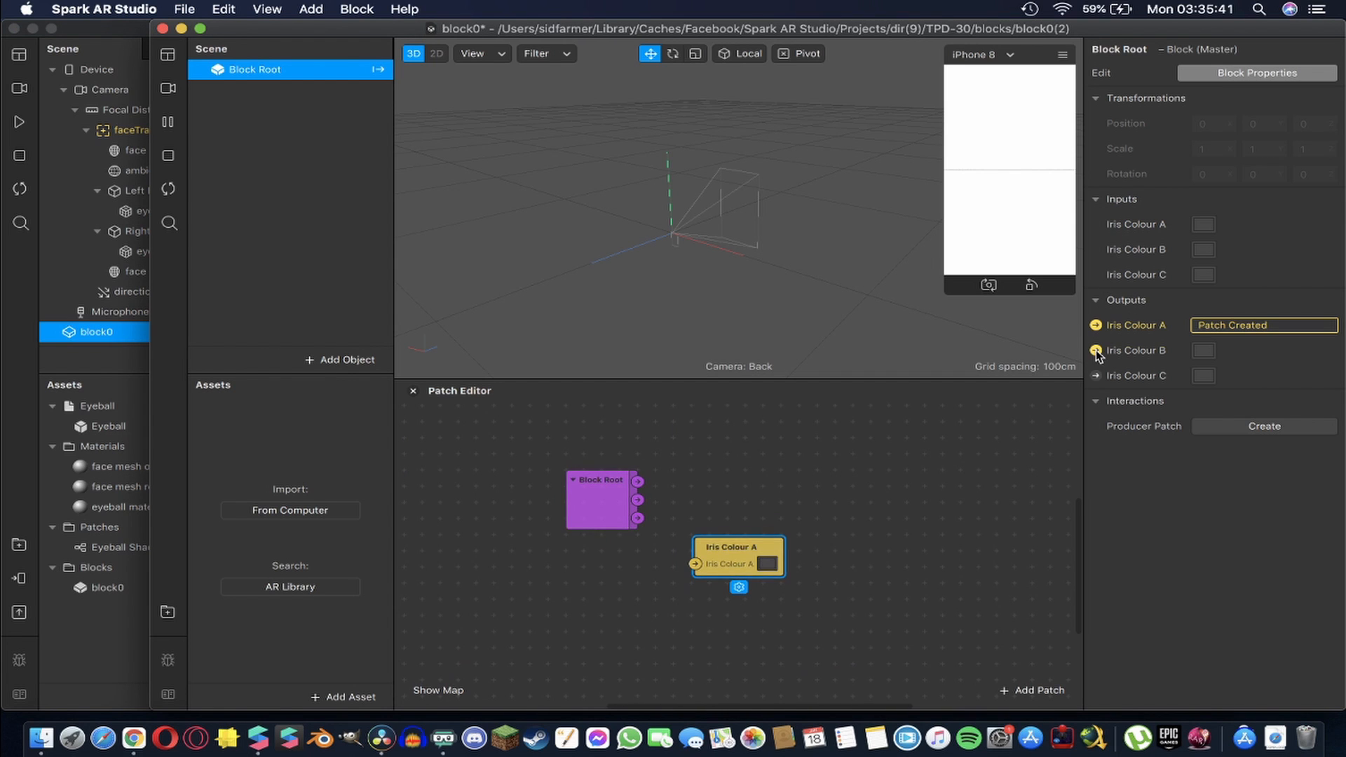
pyautogui.click(1096, 350)
pyautogui.click(1096, 377)
pyautogui.moveTo(728, 544); pyautogui.dragTo(749, 448)
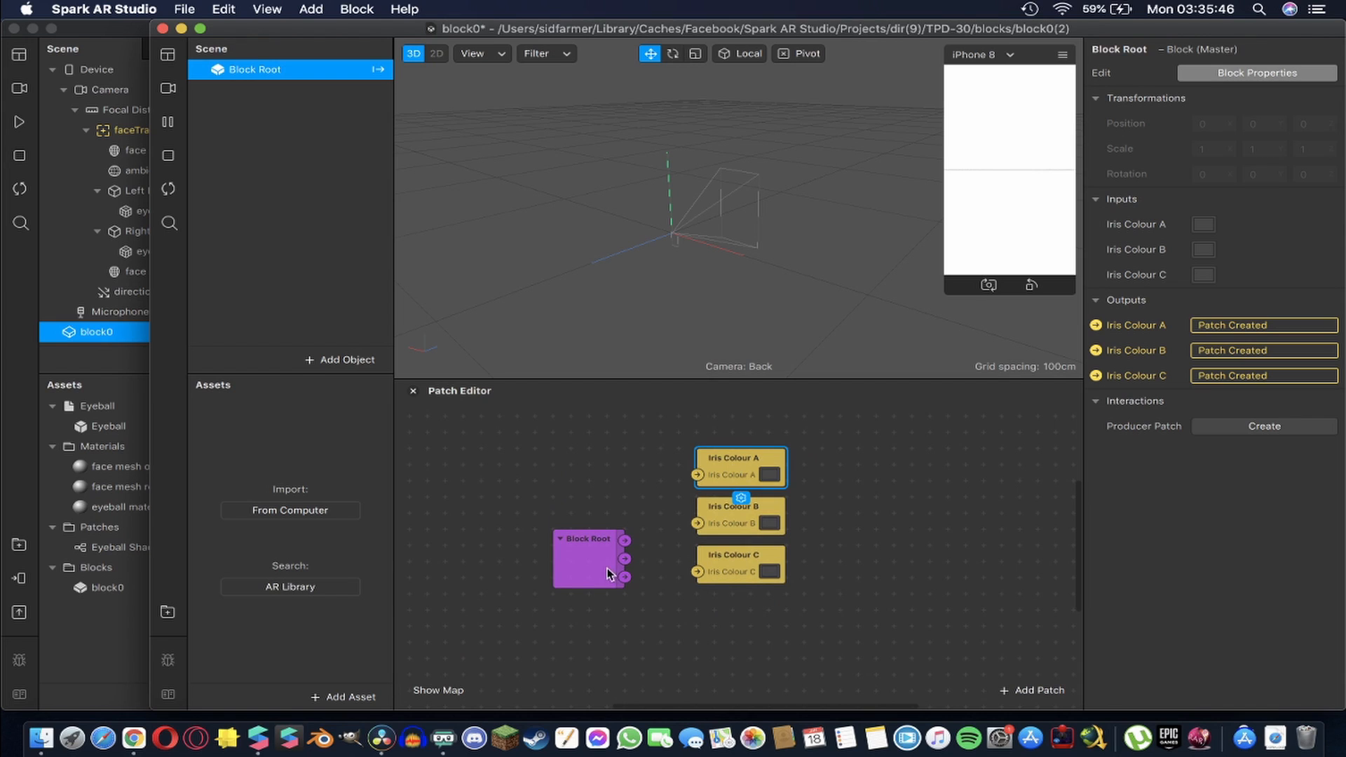
# Connect Block Root's Iris Colour A, B and C ports to the matching output patches and save the block
pyautogui.moveTo(624, 540); pyautogui.dragTo(698, 524)
pyautogui.moveTo(624, 577); pyautogui.dragTo(697, 572)
pyautogui.press('super+s')
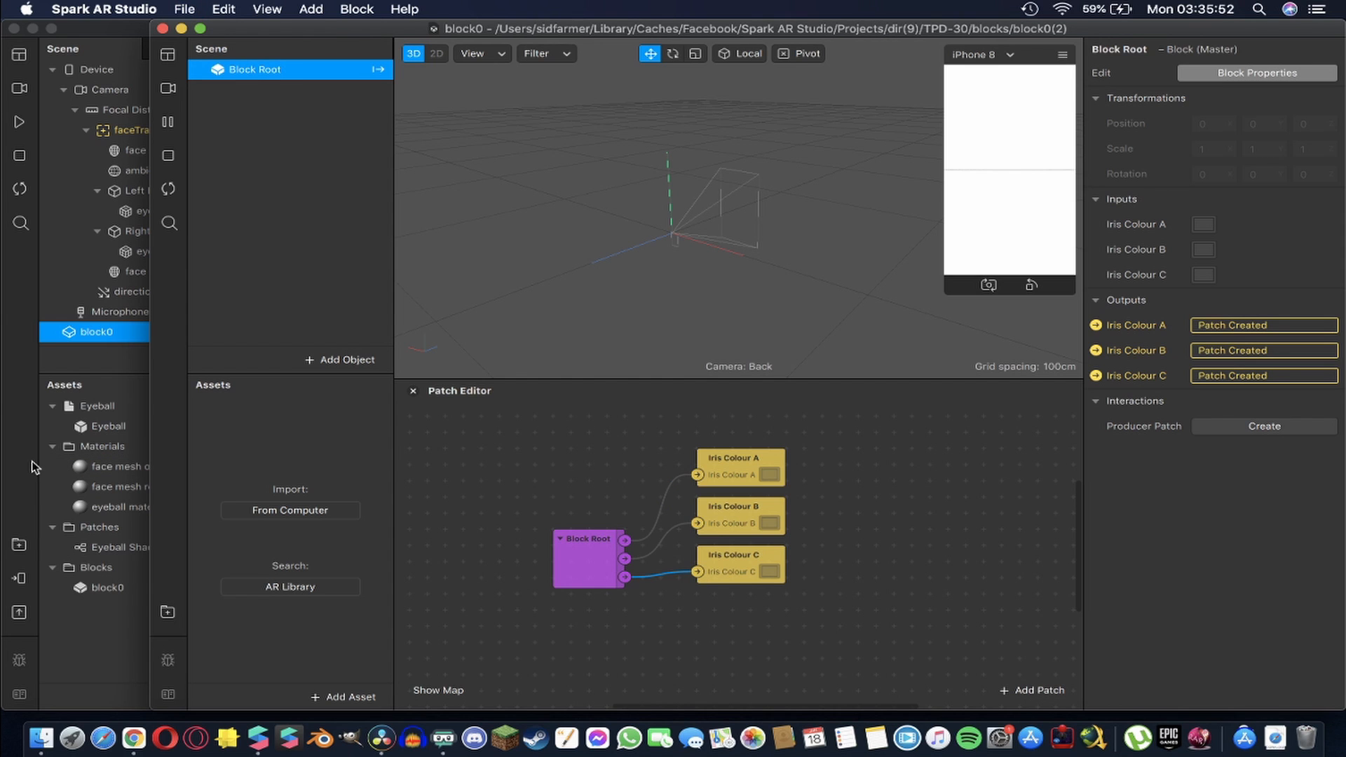
# In the main project, connect block0's Iris Colour A, B and C outputs to the matching Iris Color inputs of the Eyeball Shader
pyautogui.click(81, 619)
pyautogui.moveTo(419, 422); pyautogui.dragTo(554, 422)
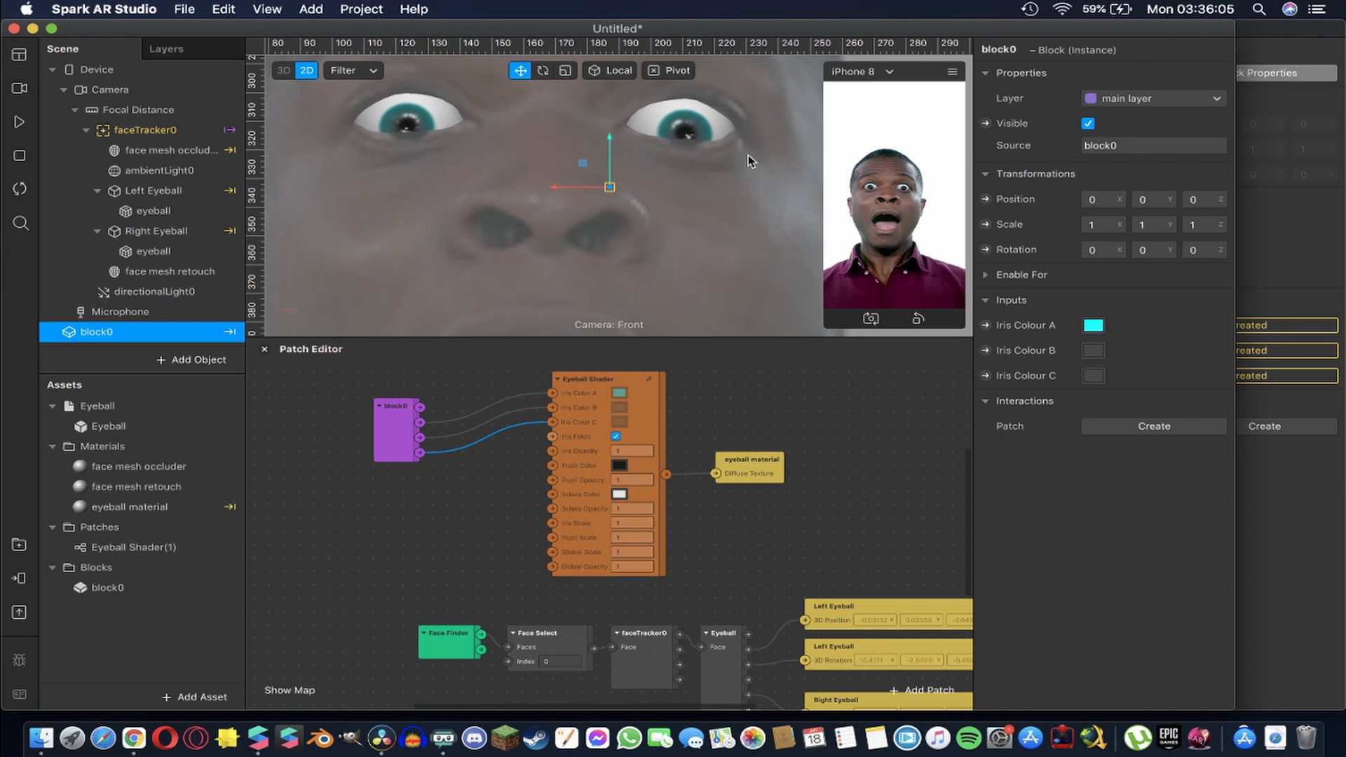
# Set block0's Iris Colour B input to Maraschino red and its Iris Colour C input to orange
pyautogui.click(1093, 351)
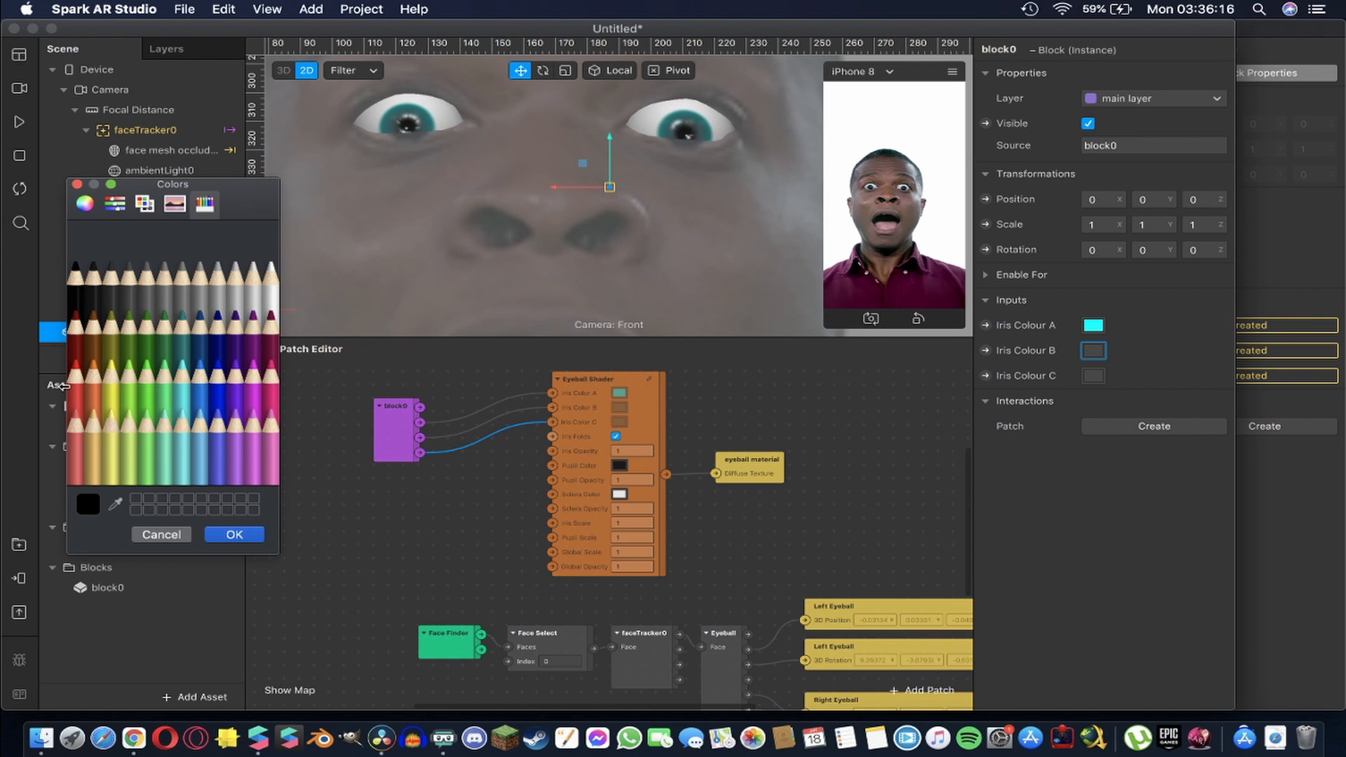
pyautogui.click(75, 390)
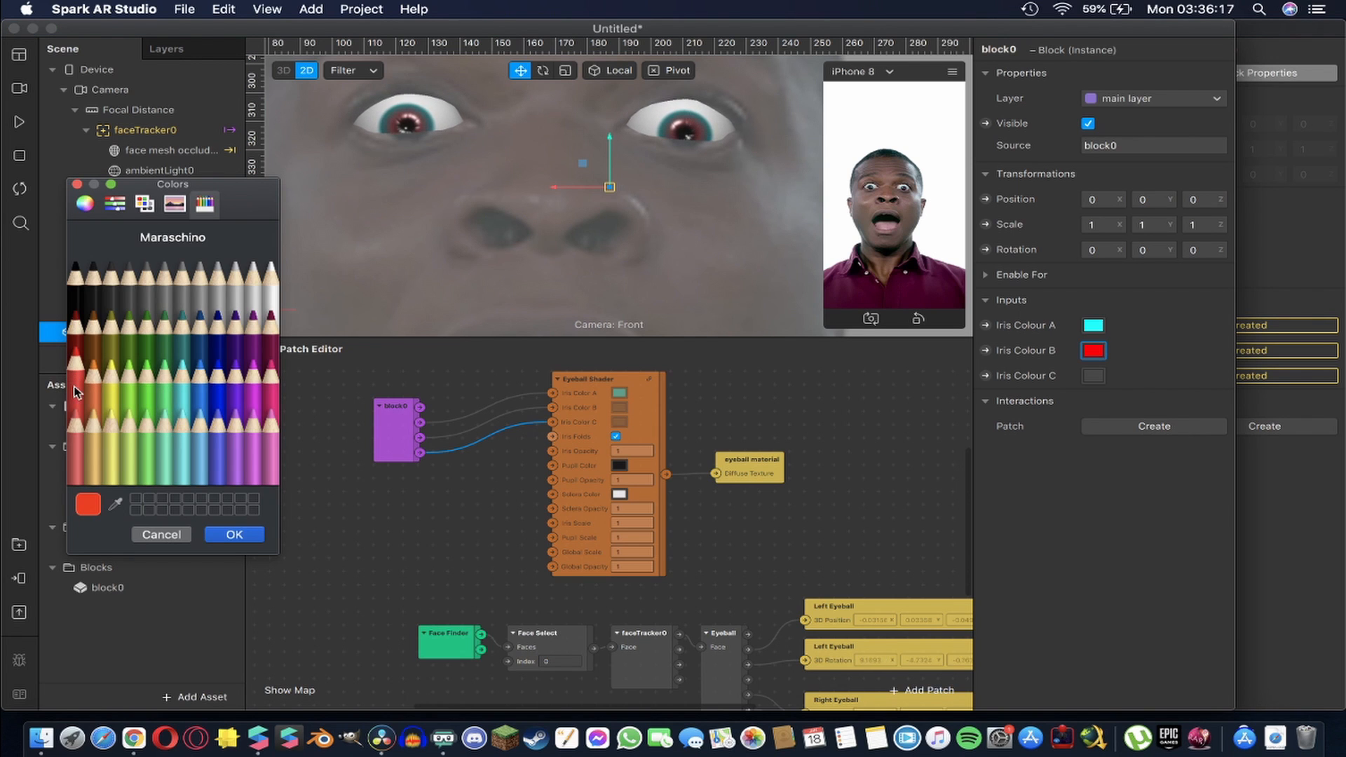
pyautogui.click(234, 534)
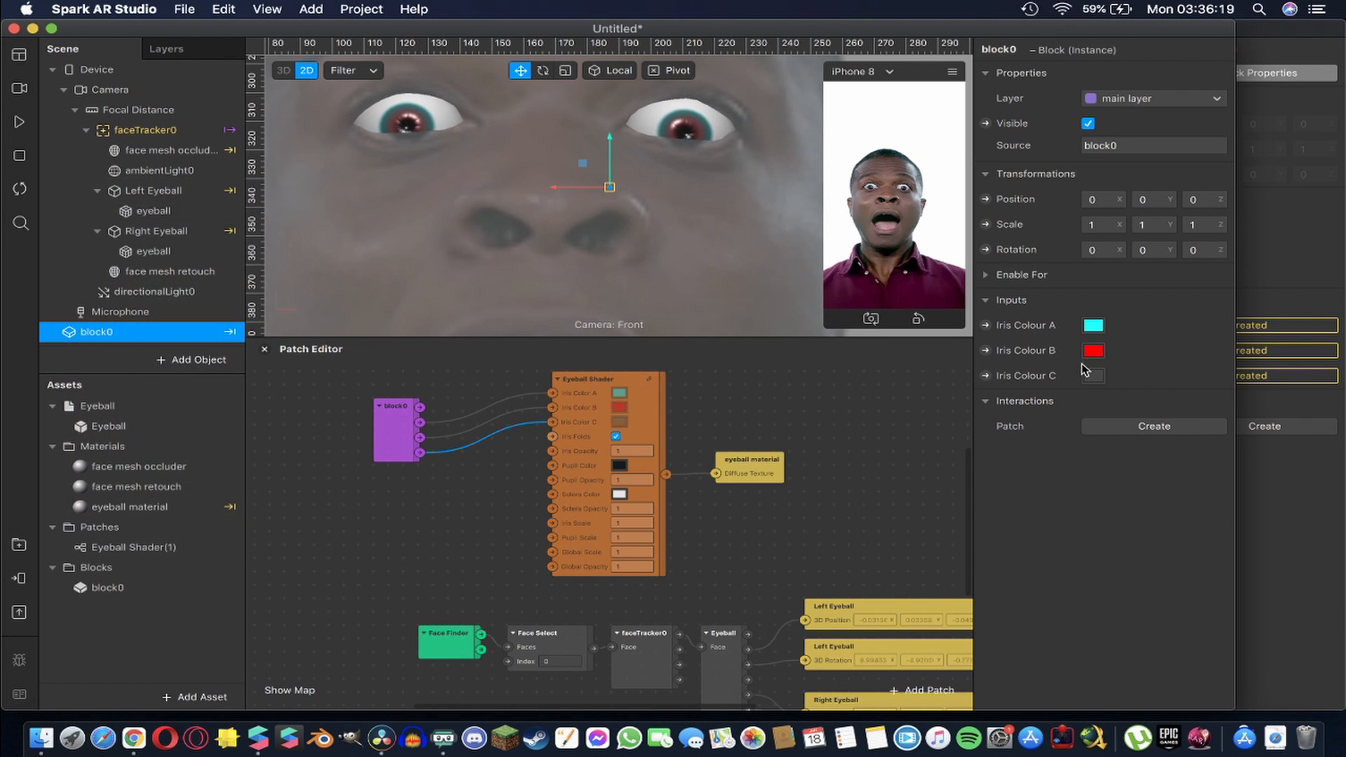
pyautogui.click(1094, 376)
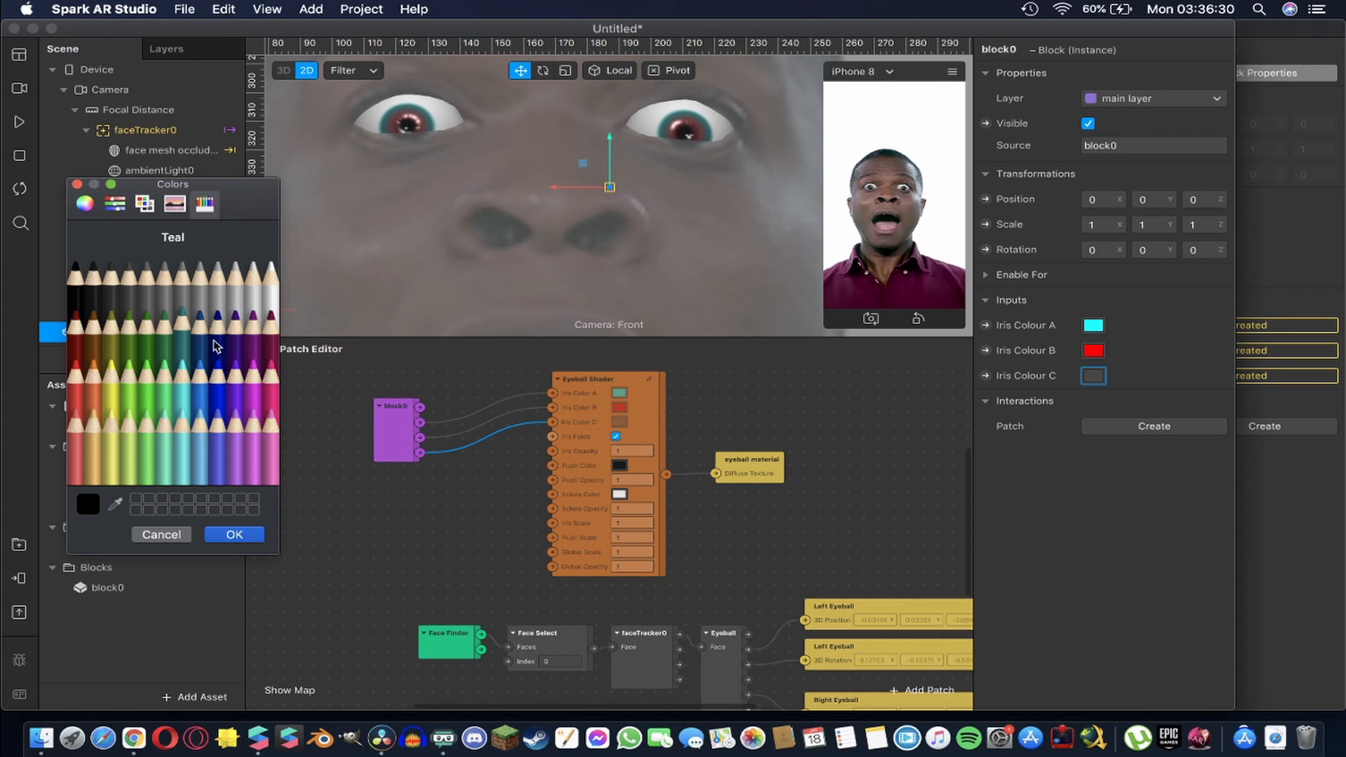
pyautogui.click(86, 381)
pyautogui.click(226, 534)
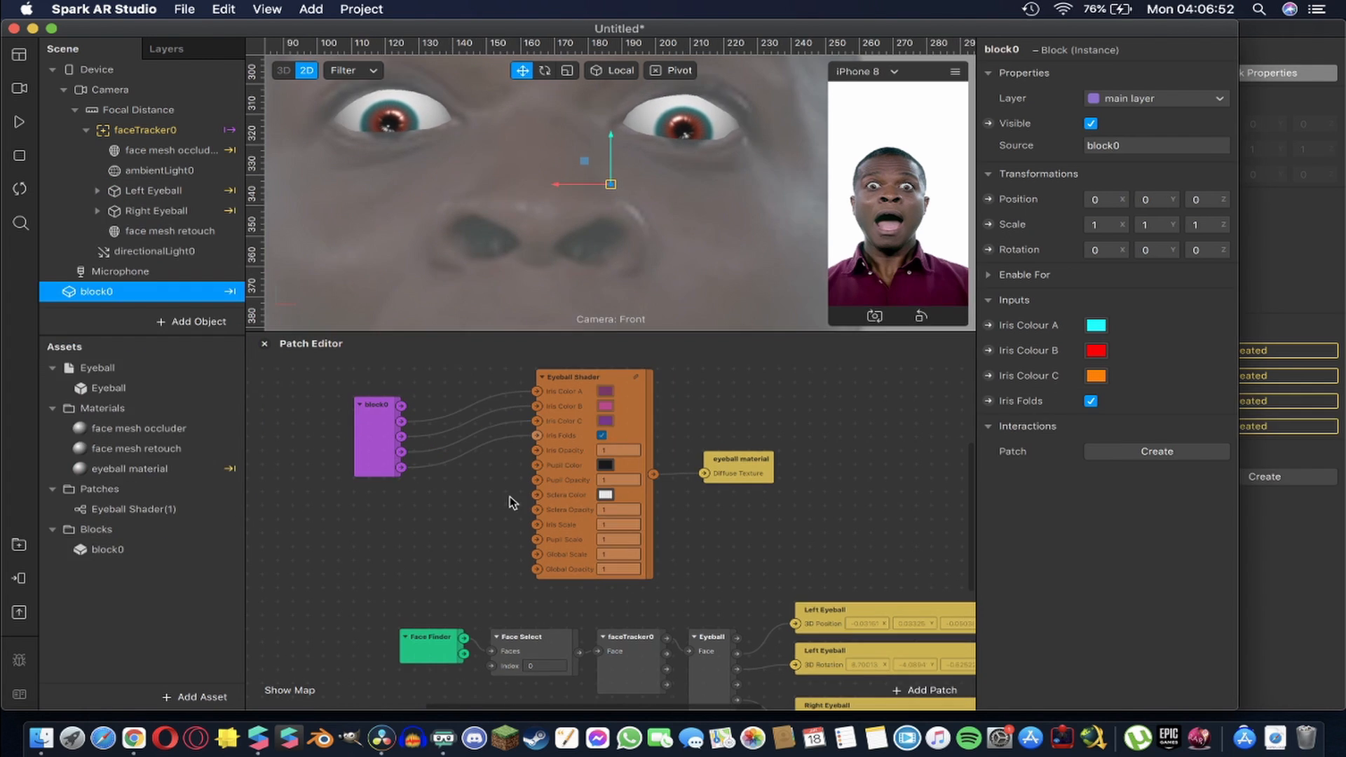
# In the block0 window, add a new block input and name it Iris Opacity
pyautogui.click(1271, 523)
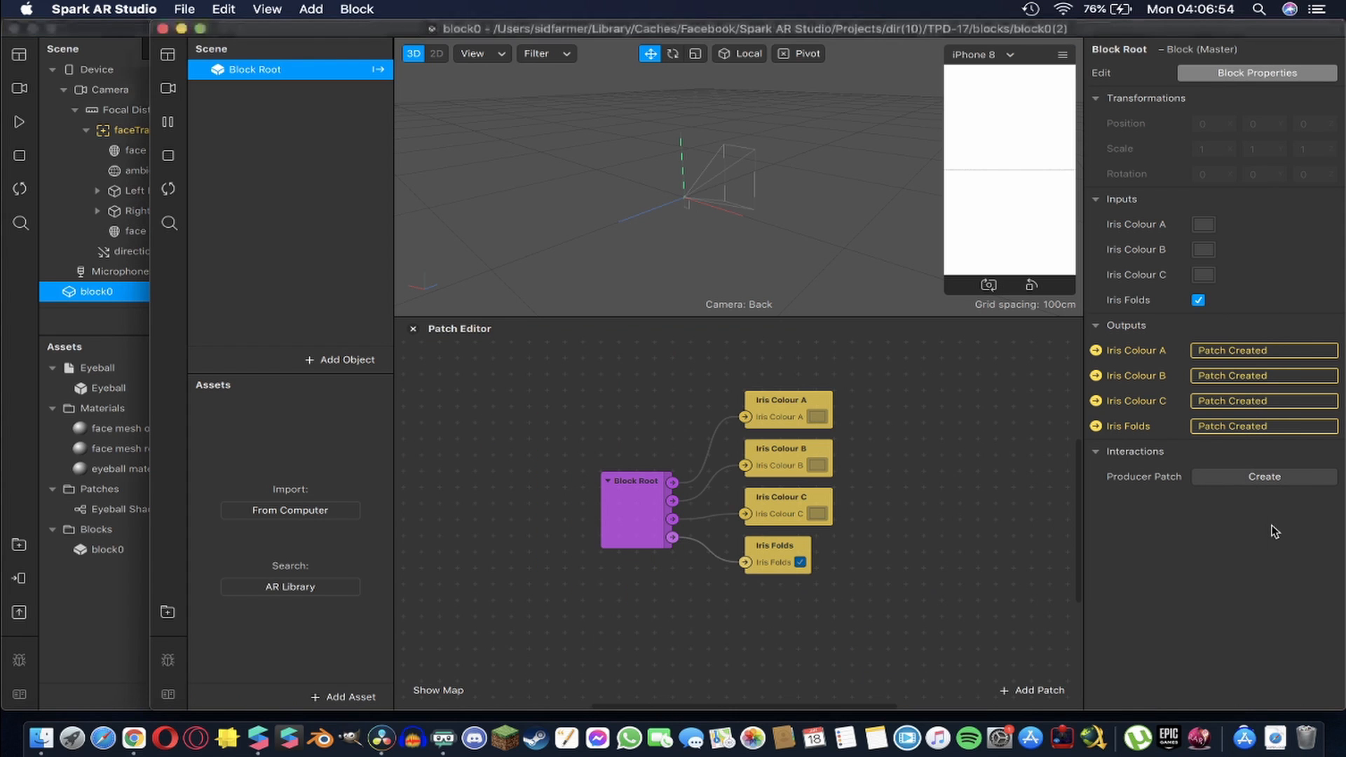
pyautogui.click(1257, 73)
pyautogui.click(917, 126)
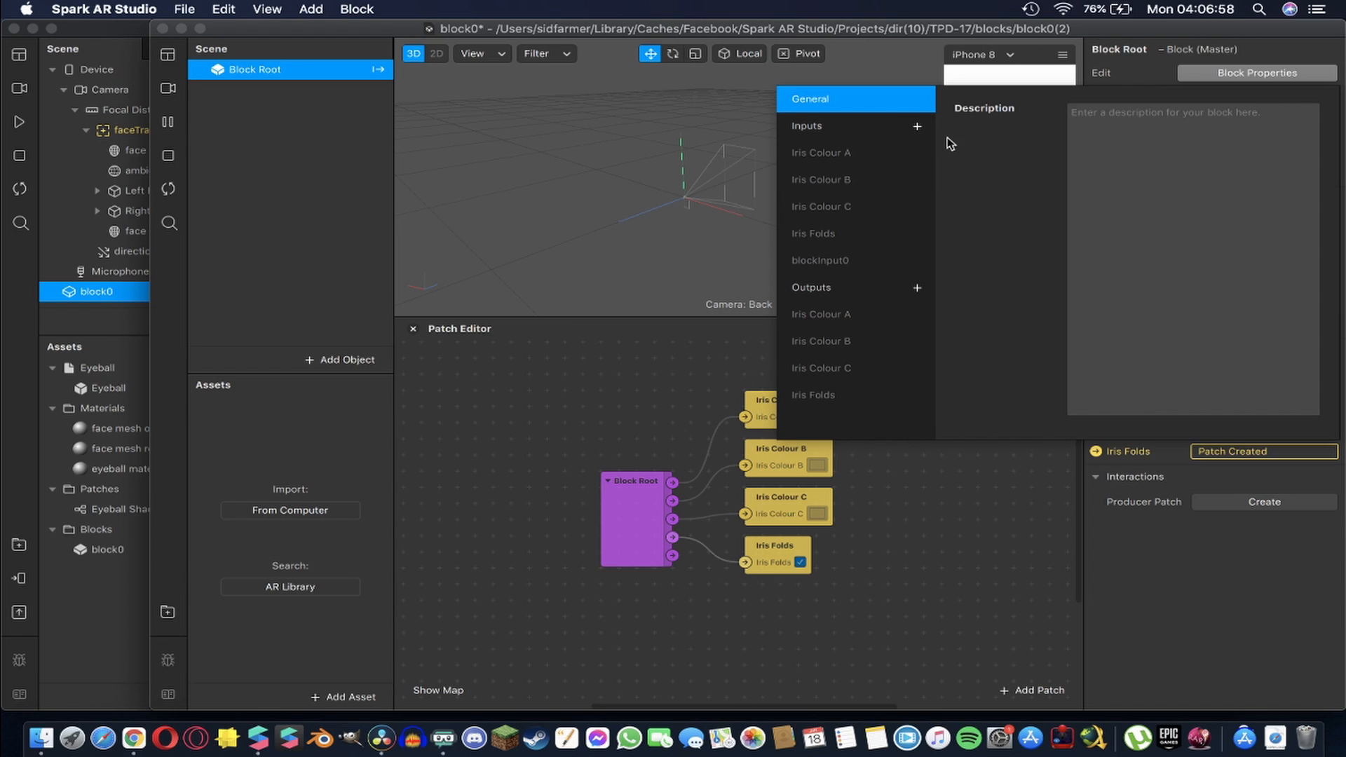
pyautogui.click(848, 260)
pyautogui.moveTo(1167, 116); pyautogui.dragTo(940, 115)
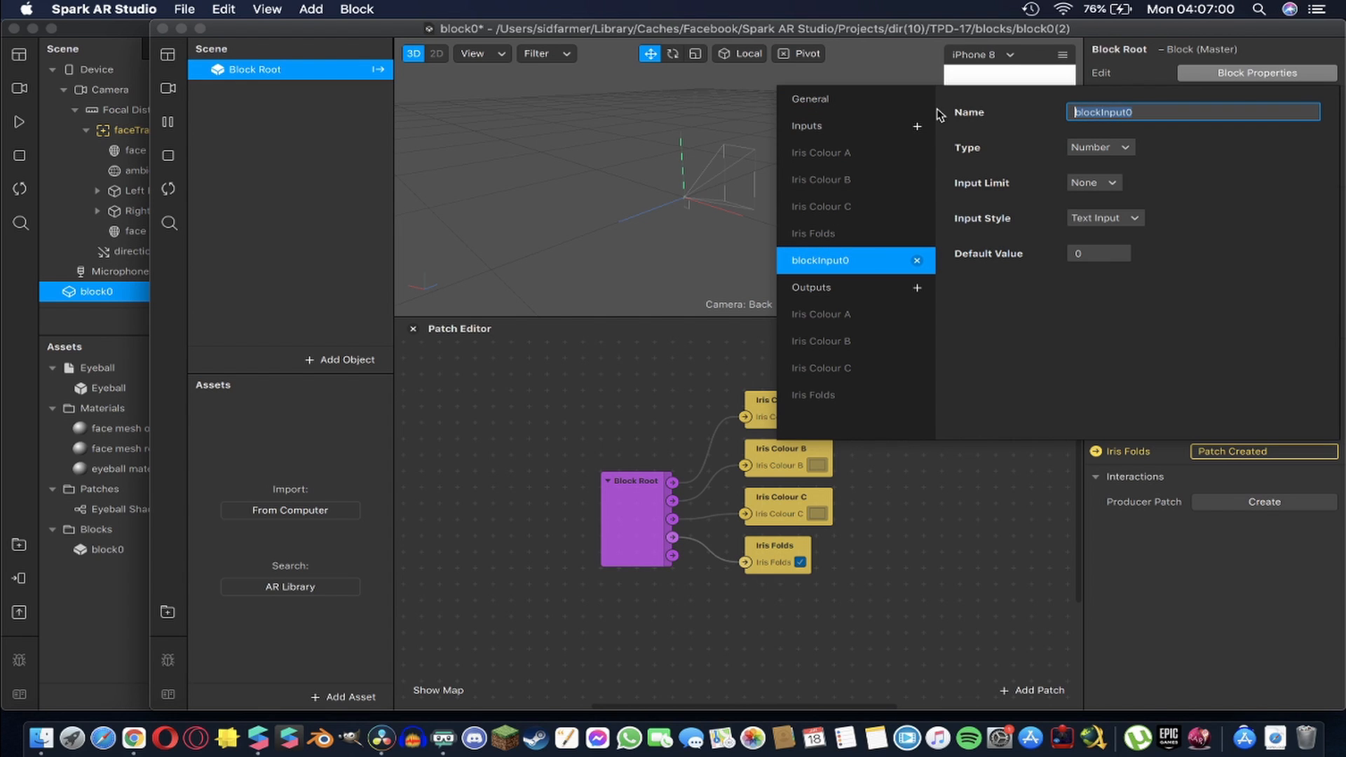
pyautogui.write('Iris Opacity')
# Limit the Iris Opacity input at both ends, make it a slider and set its default value to 1
pyautogui.click(1094, 183)
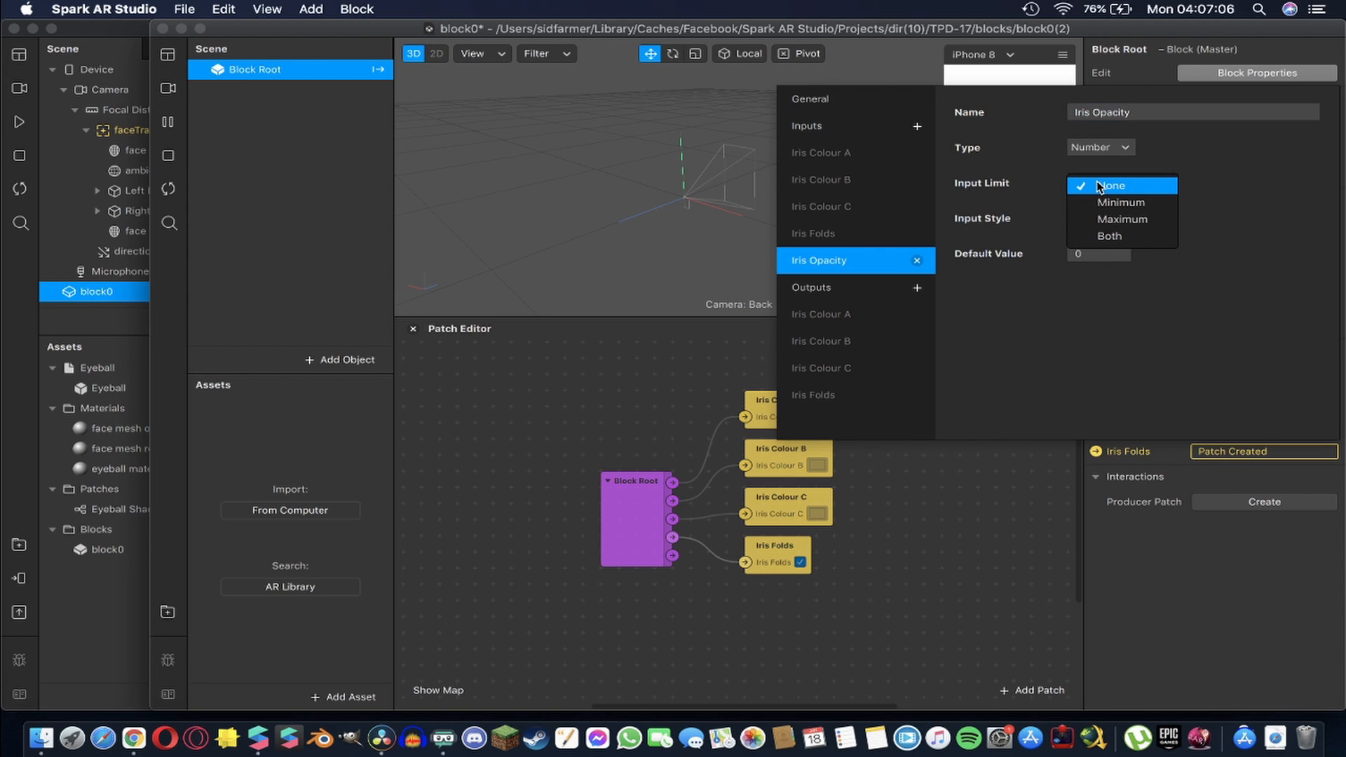
pyautogui.click(1104, 235)
pyautogui.click(1122, 219)
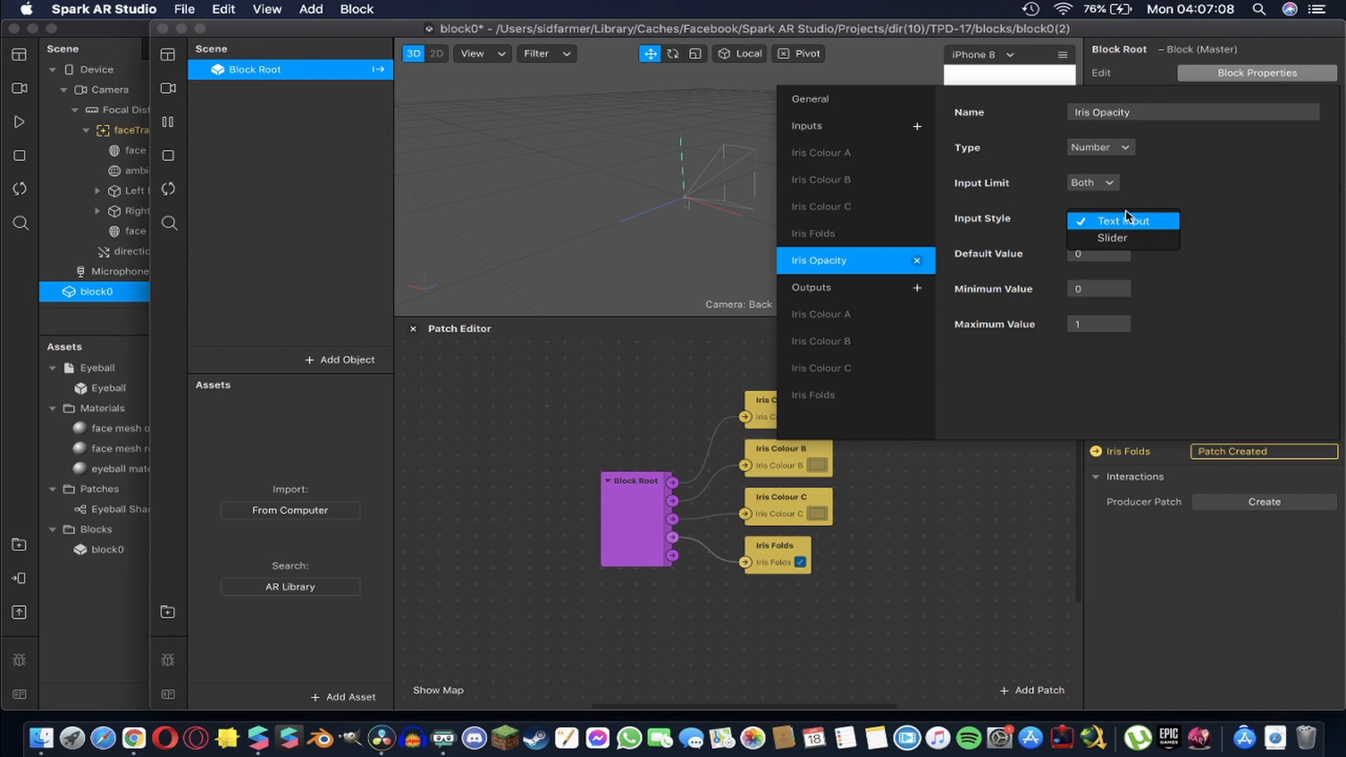
pyautogui.click(1095, 240)
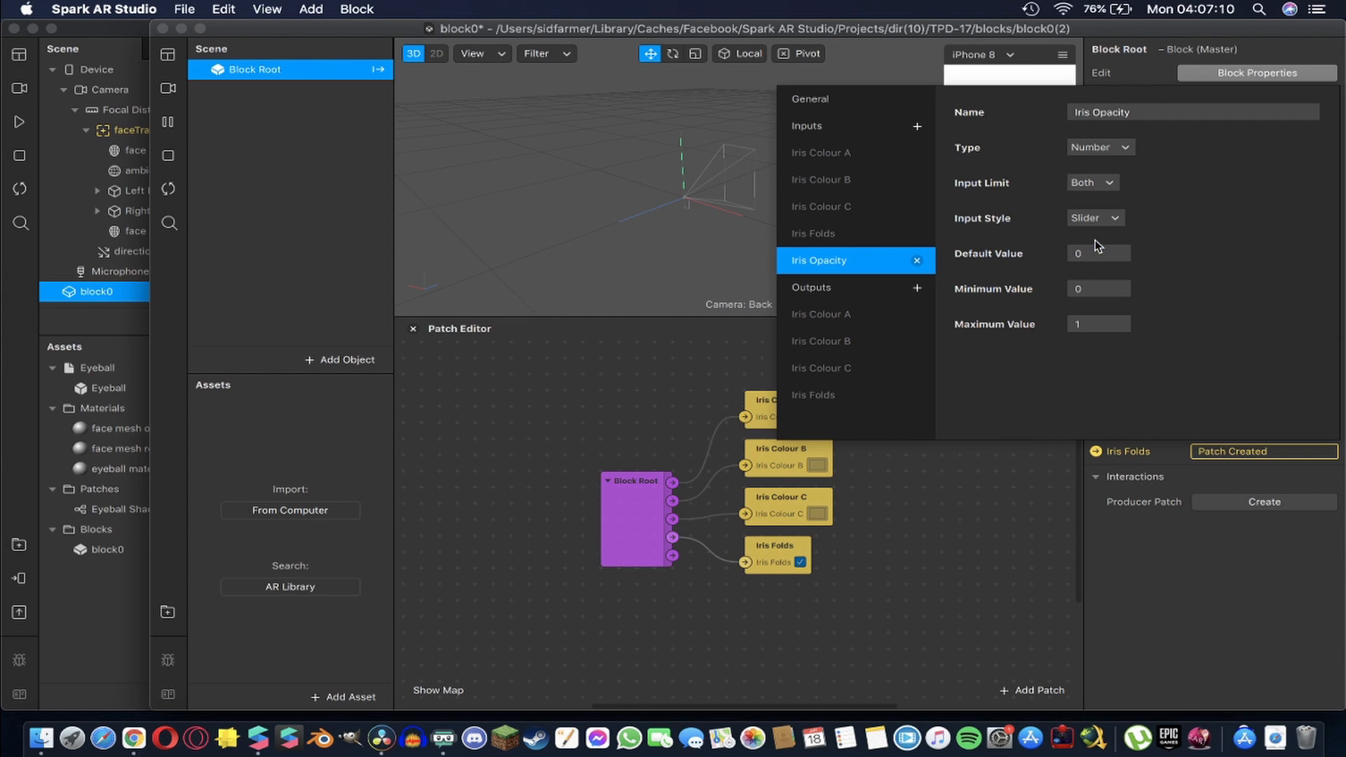
pyautogui.click(1106, 253)
pyautogui.press('Return')
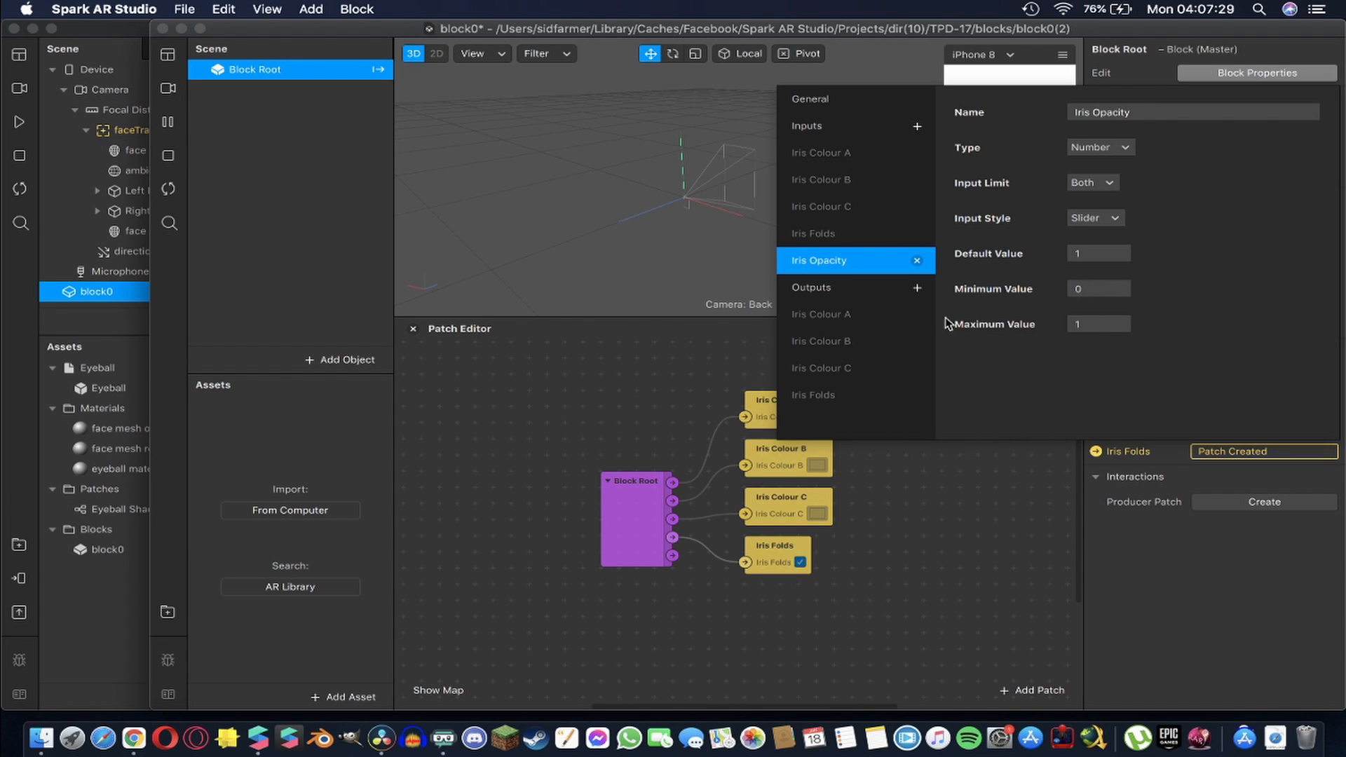
# Add a new block output and name it Iris Opacity
pyautogui.click(917, 289)
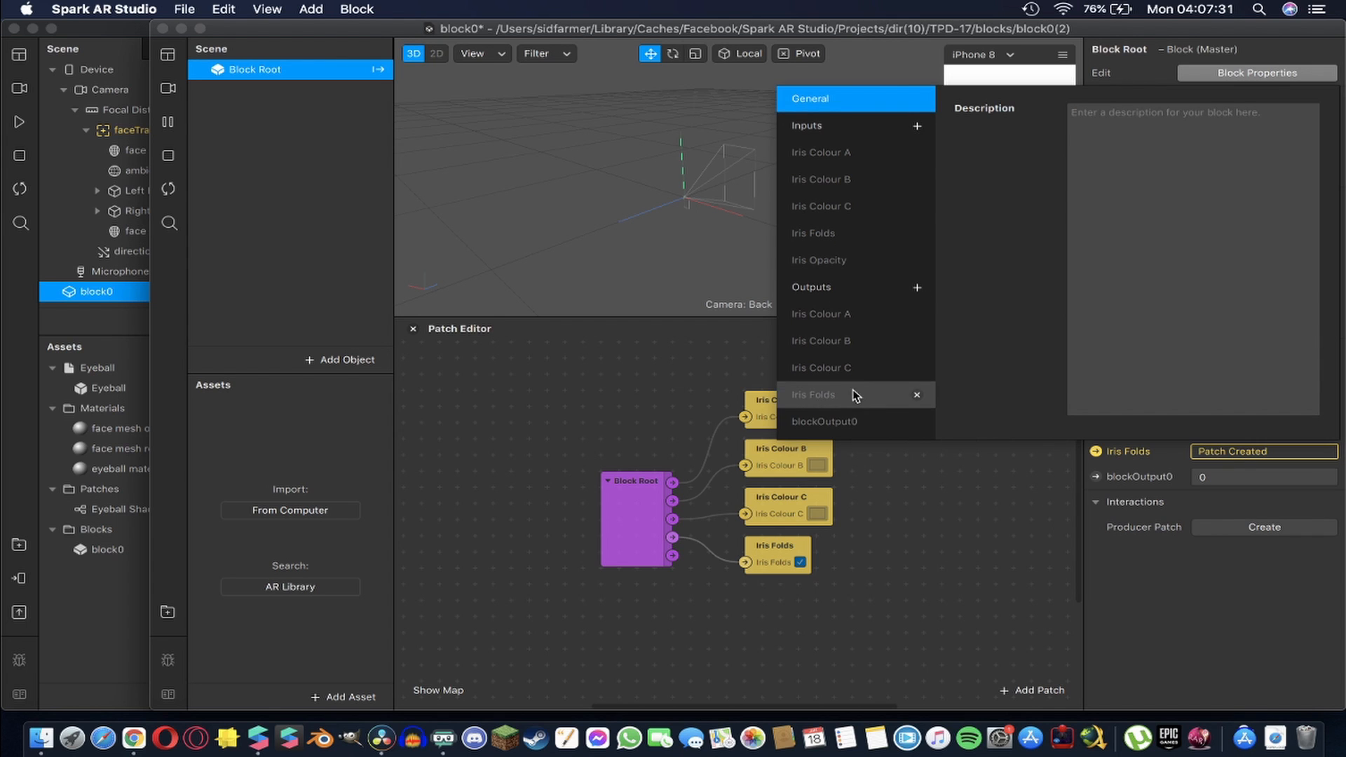
pyautogui.click(839, 413)
pyautogui.click(1160, 113)
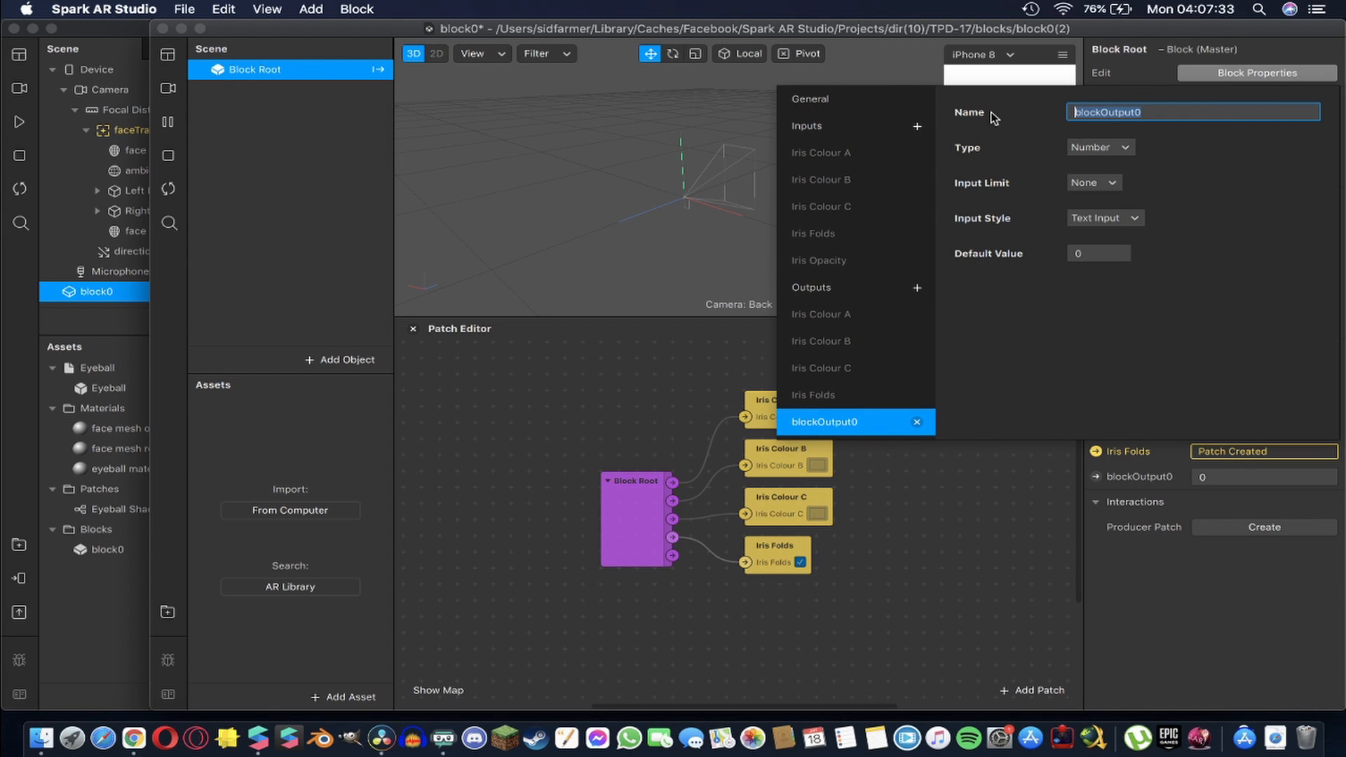
pyautogui.write('Iris Opacity')
pyautogui.press('Return')
# Limit the Iris Opacity output at both ends, make it a slider with default value 1, and close the block properties
pyautogui.click(1084, 183)
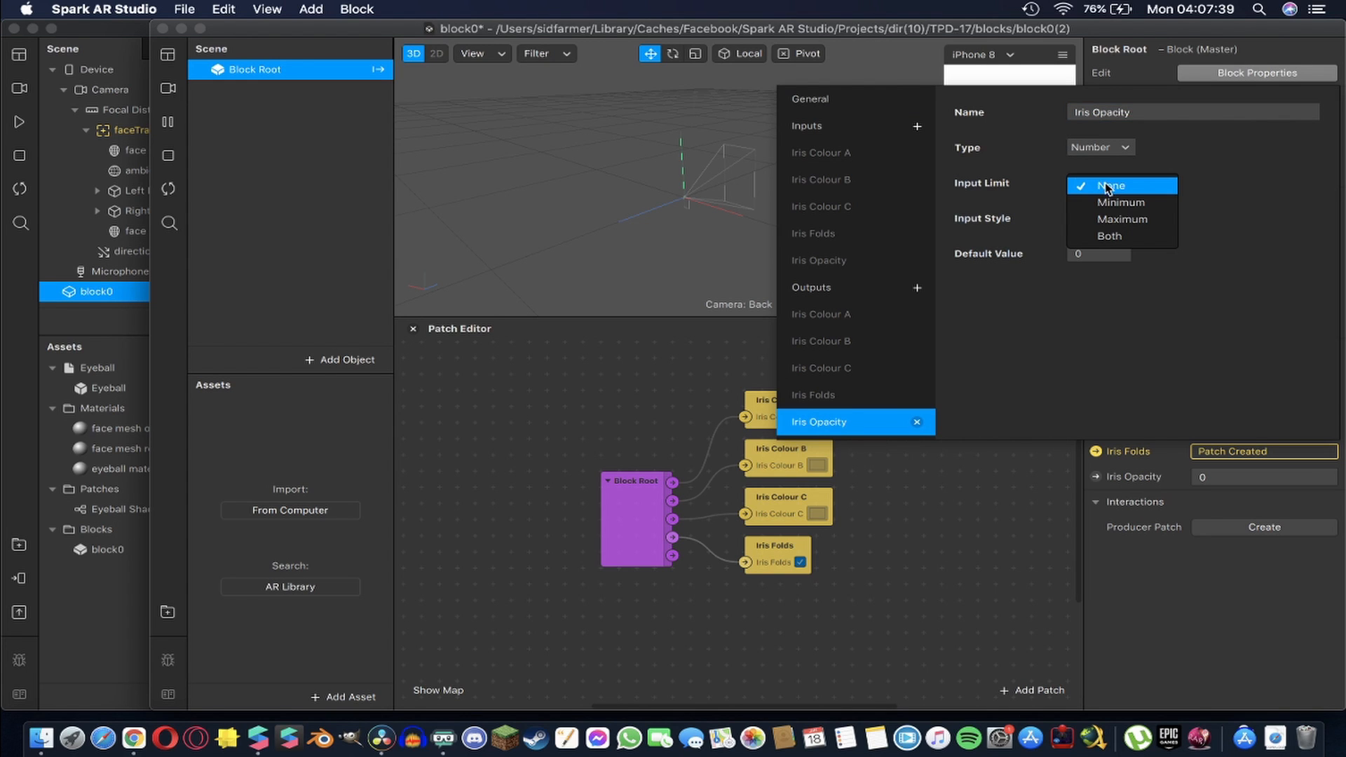
pyautogui.click(1113, 236)
pyautogui.click(1102, 219)
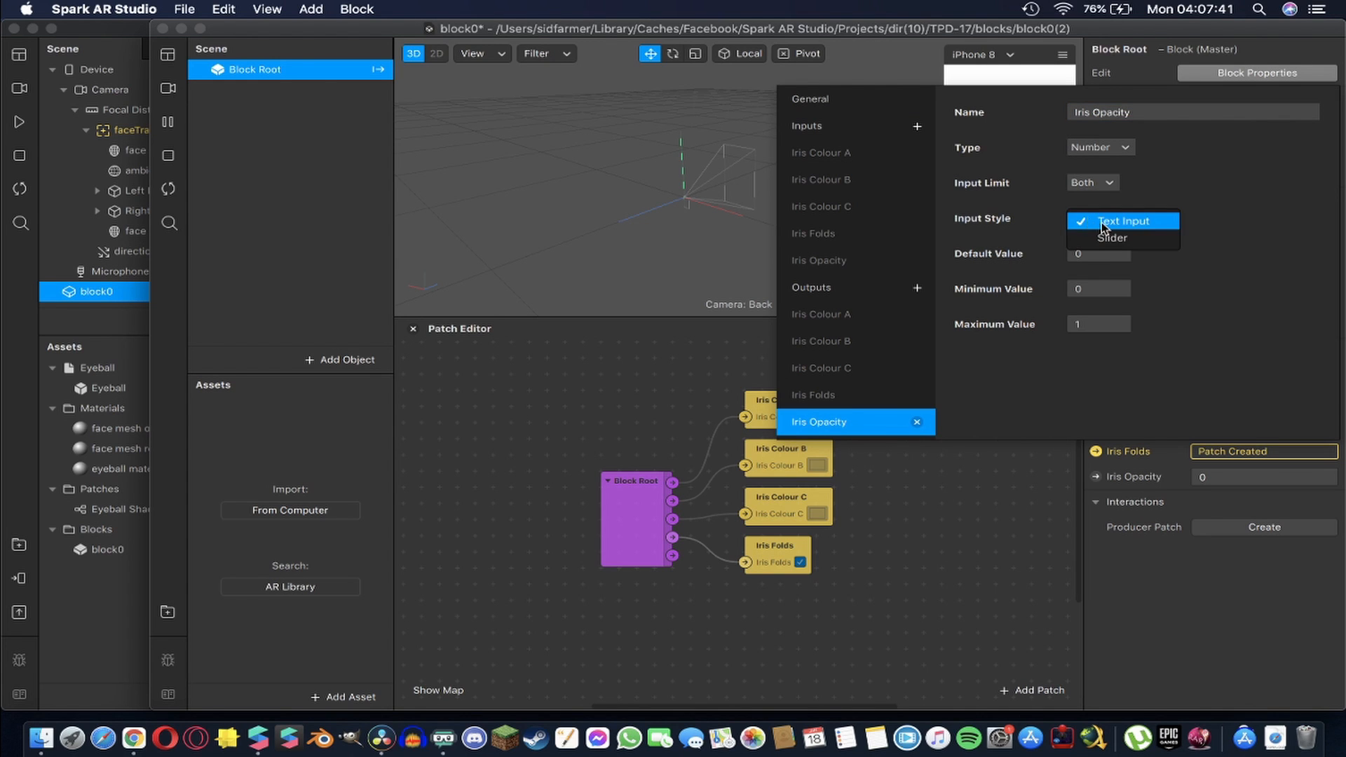
pyautogui.click(1114, 238)
pyautogui.click(1095, 254)
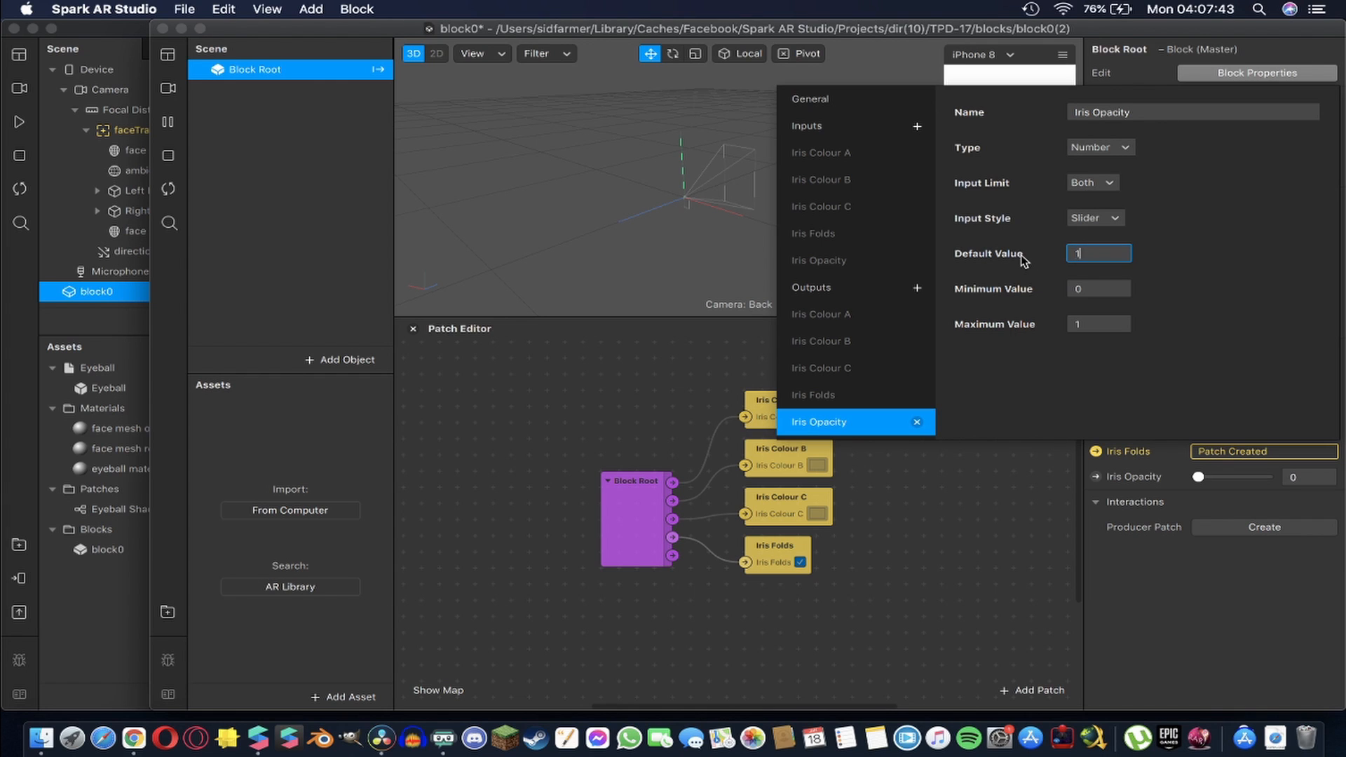
pyautogui.write('1')
pyautogui.press('Return')
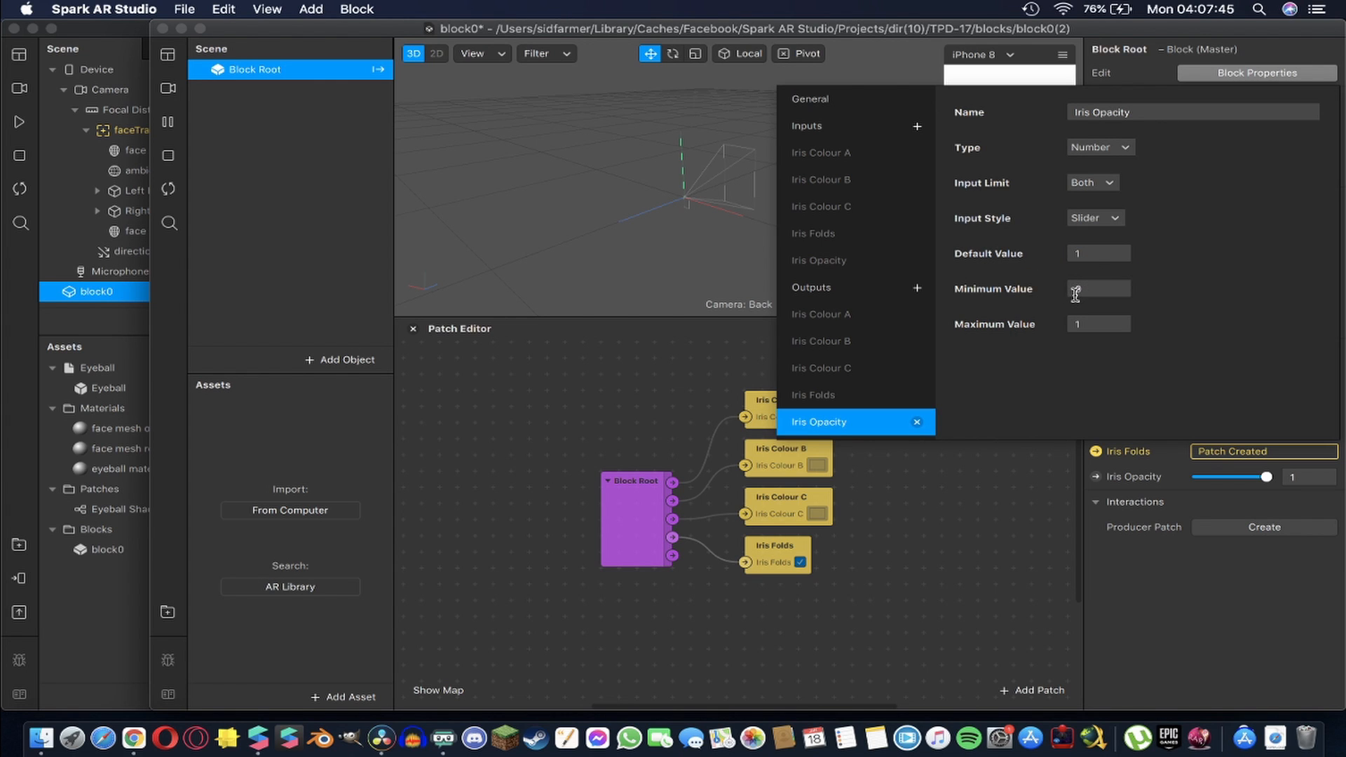
pyautogui.click(638, 437)
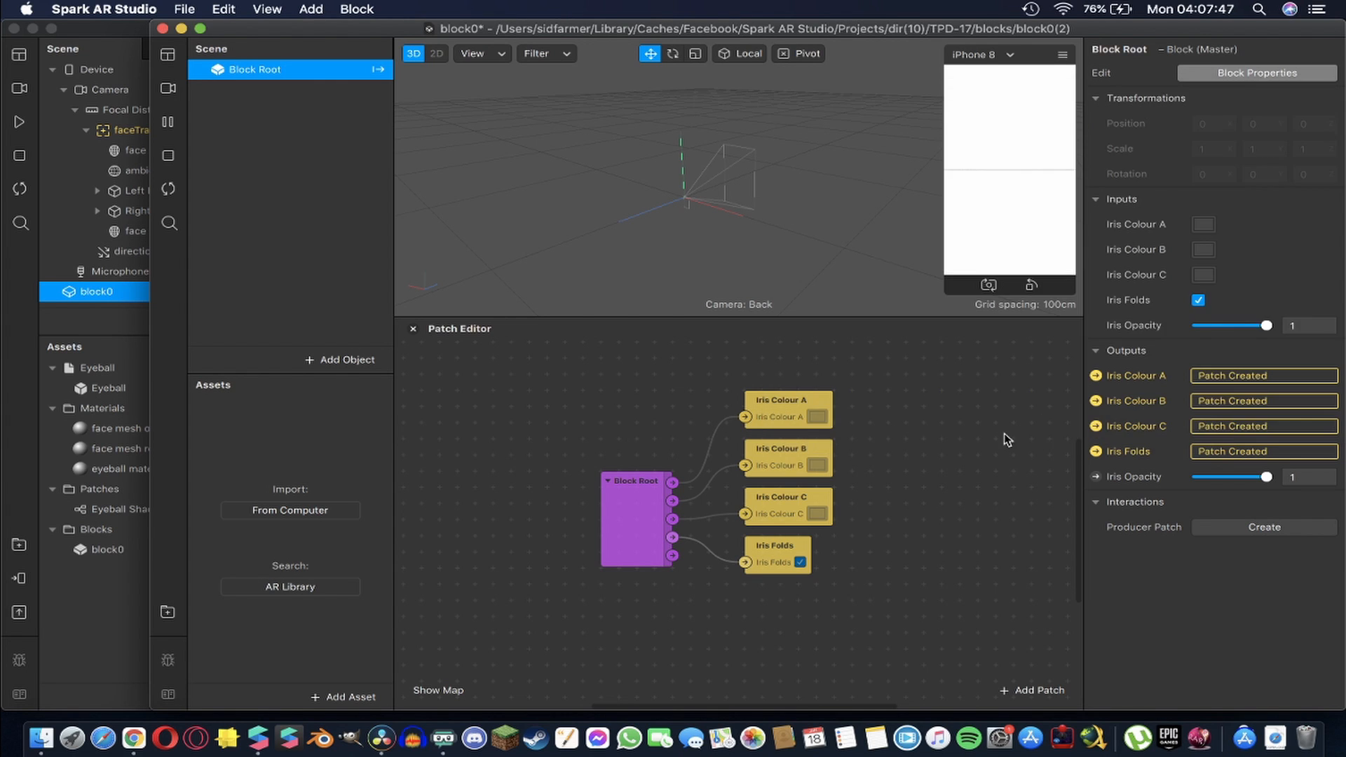
# Create the Iris Opacity output patch, place it below Iris Folds, connect Block Root's Iris Opacity port to it and save the block
pyautogui.click(630, 549)
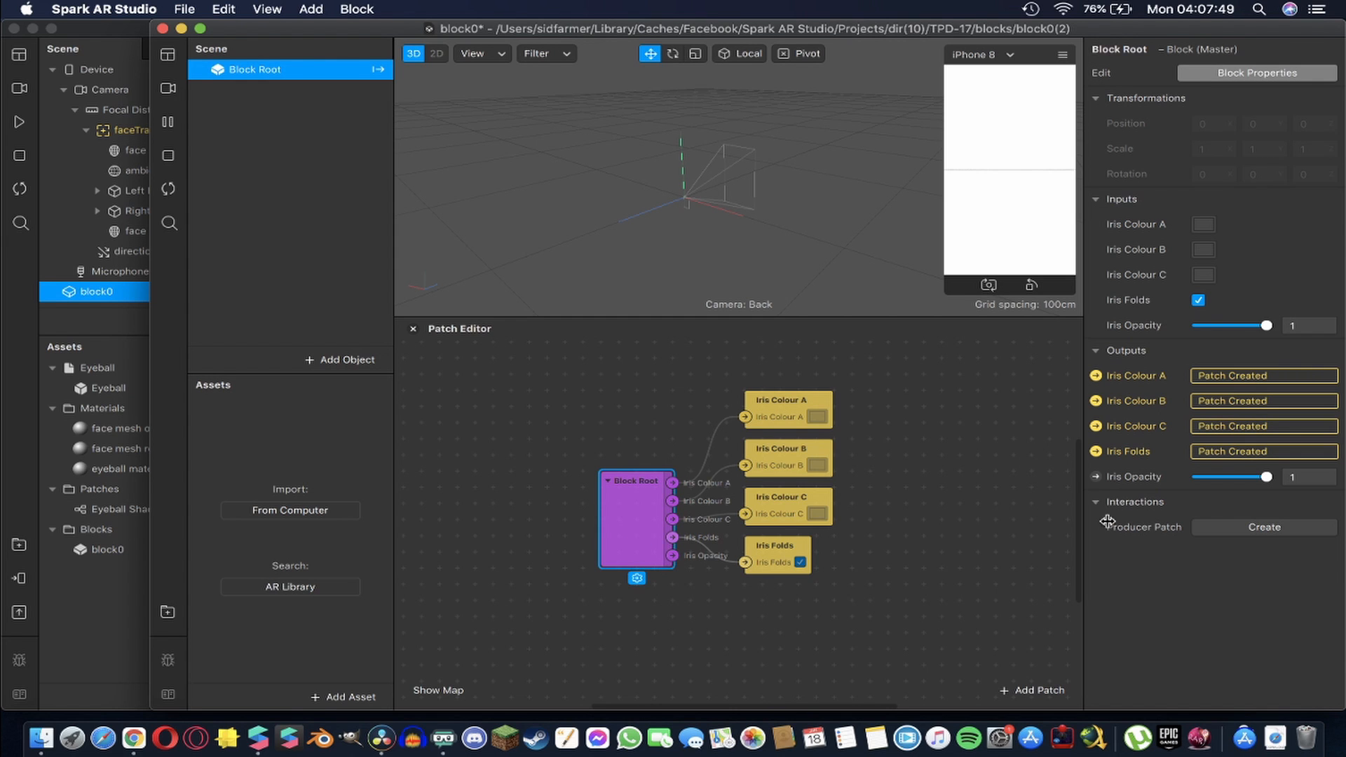
pyautogui.click(1096, 478)
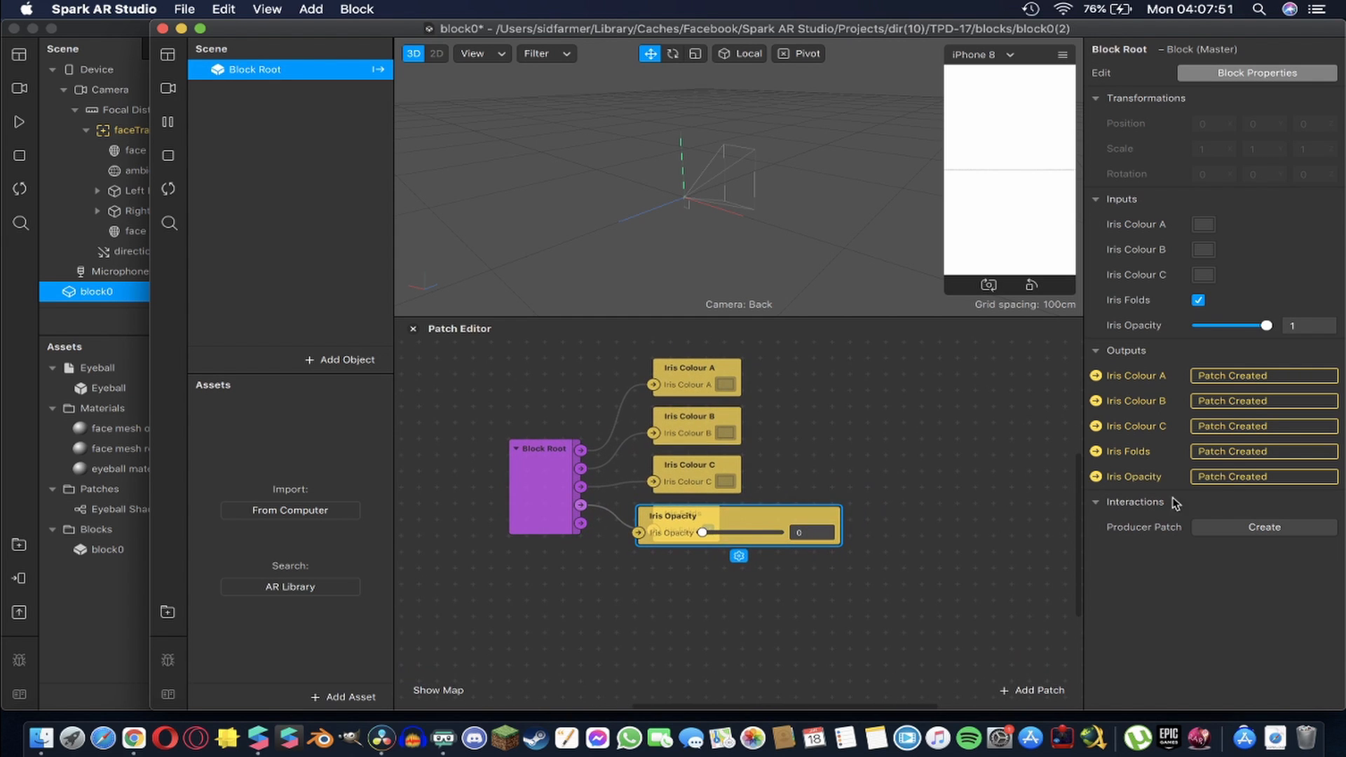
pyautogui.moveTo(715, 515); pyautogui.dragTo(733, 563)
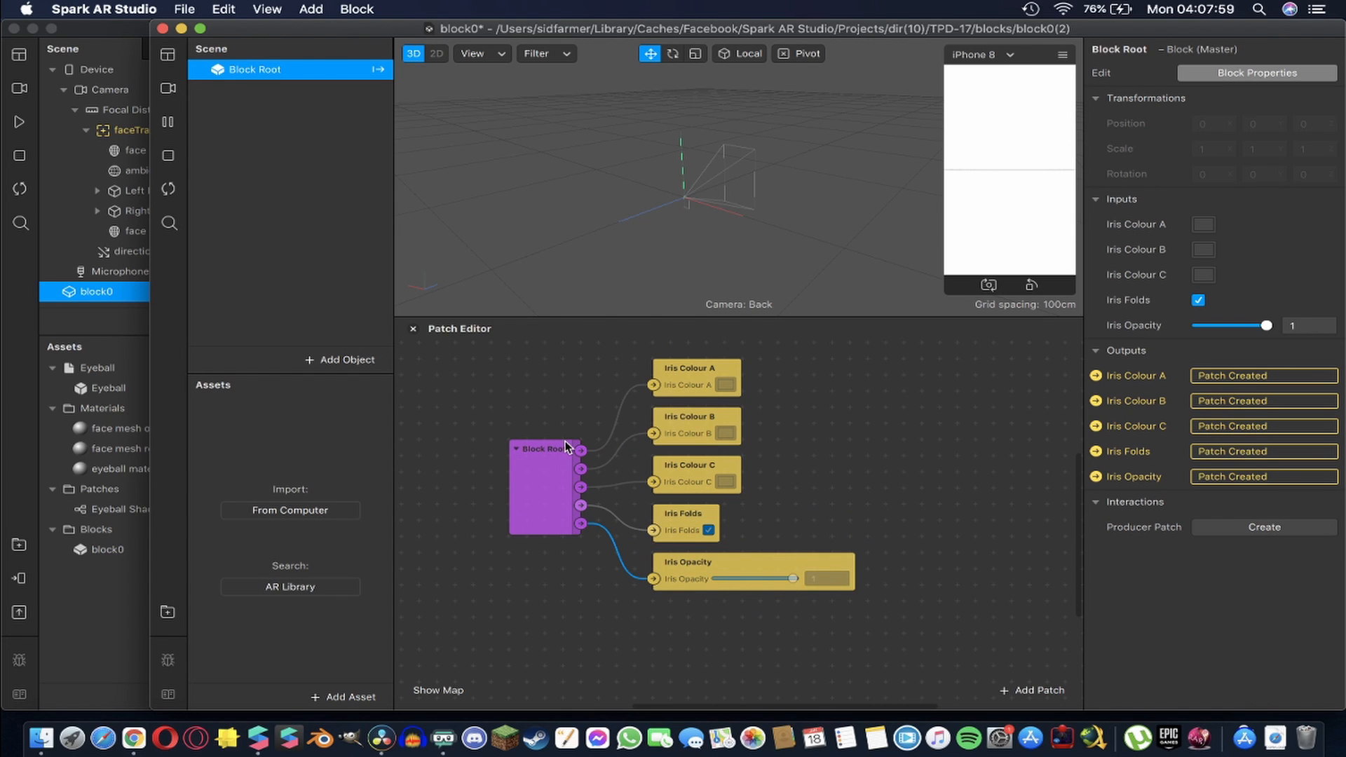
# In the main project, connect block0's Iris Opacity output to the Eyeball Shader's Iris Opacity input and test the opacity slider
pyautogui.click(106, 587)
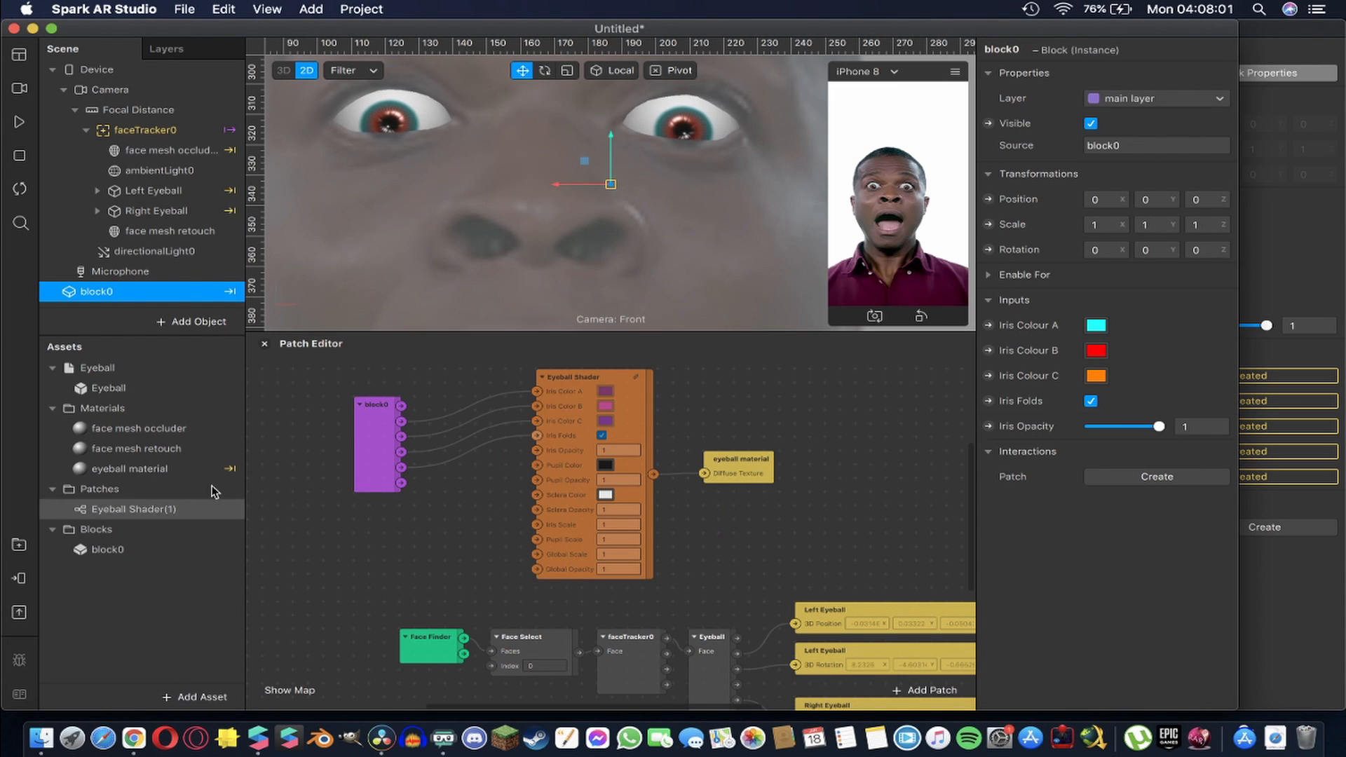
pyautogui.moveTo(401, 483); pyautogui.dragTo(537, 450)
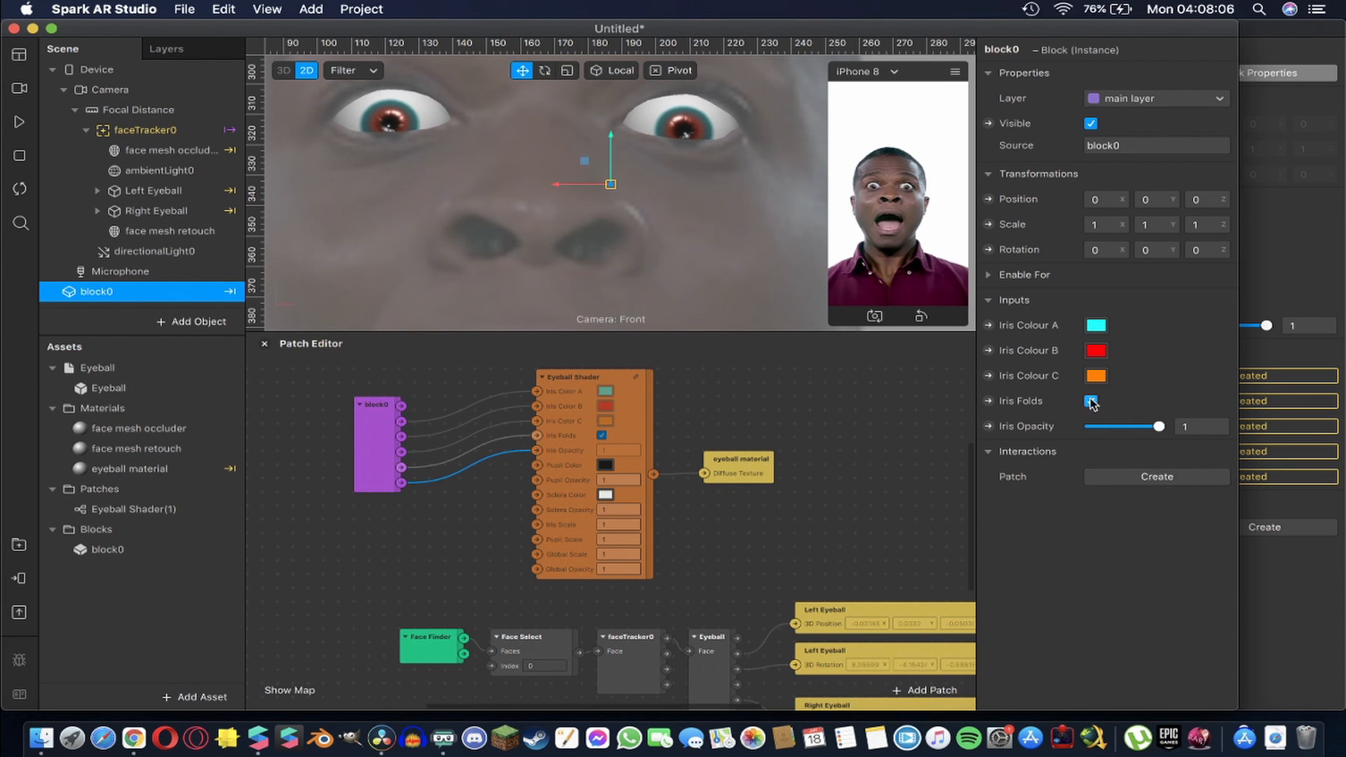
pyautogui.moveTo(1159, 427)
pyautogui.mouseDown()
pyautogui.moveTo(1088, 429)
pyautogui.moveTo(1161, 428)
pyautogui.mouseUp()
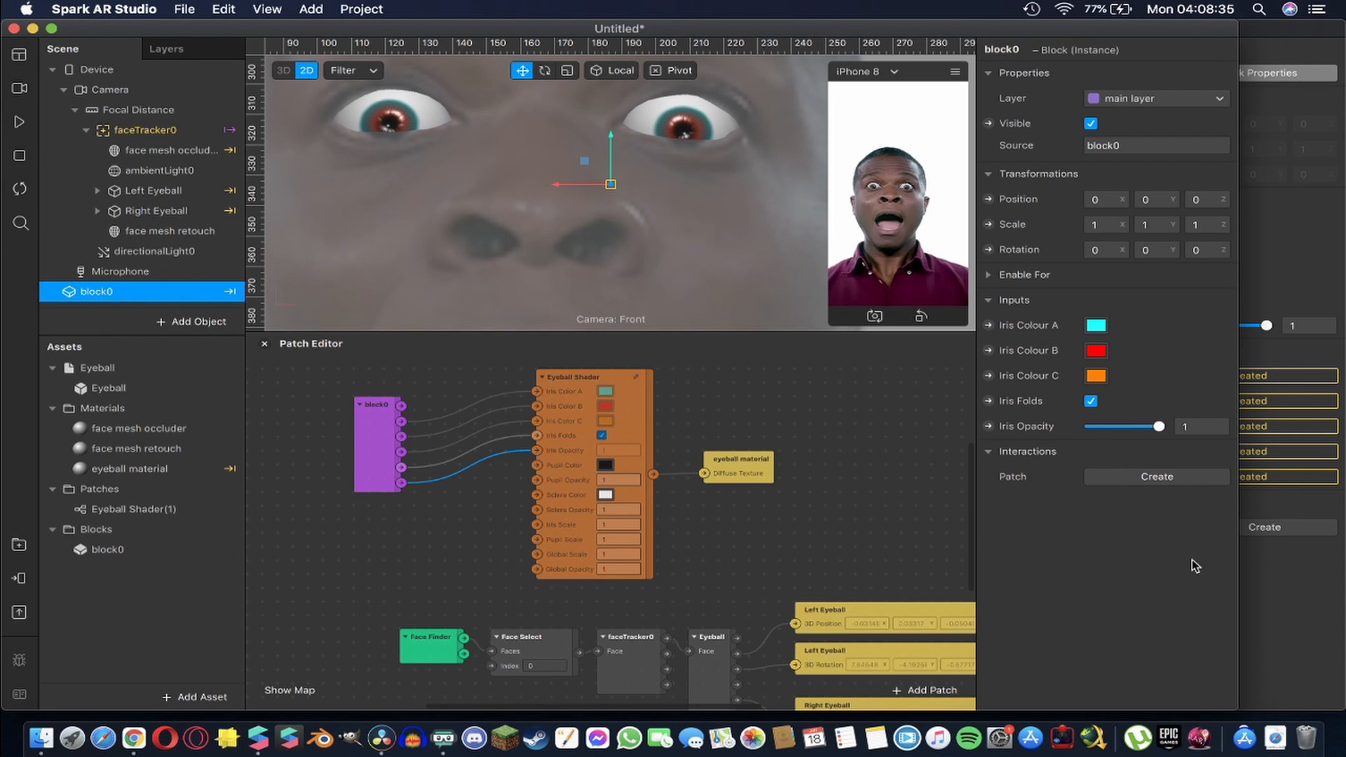
# In the block0 window, add a block input named Pupil Colour with type Color
pyautogui.click(1274, 580)
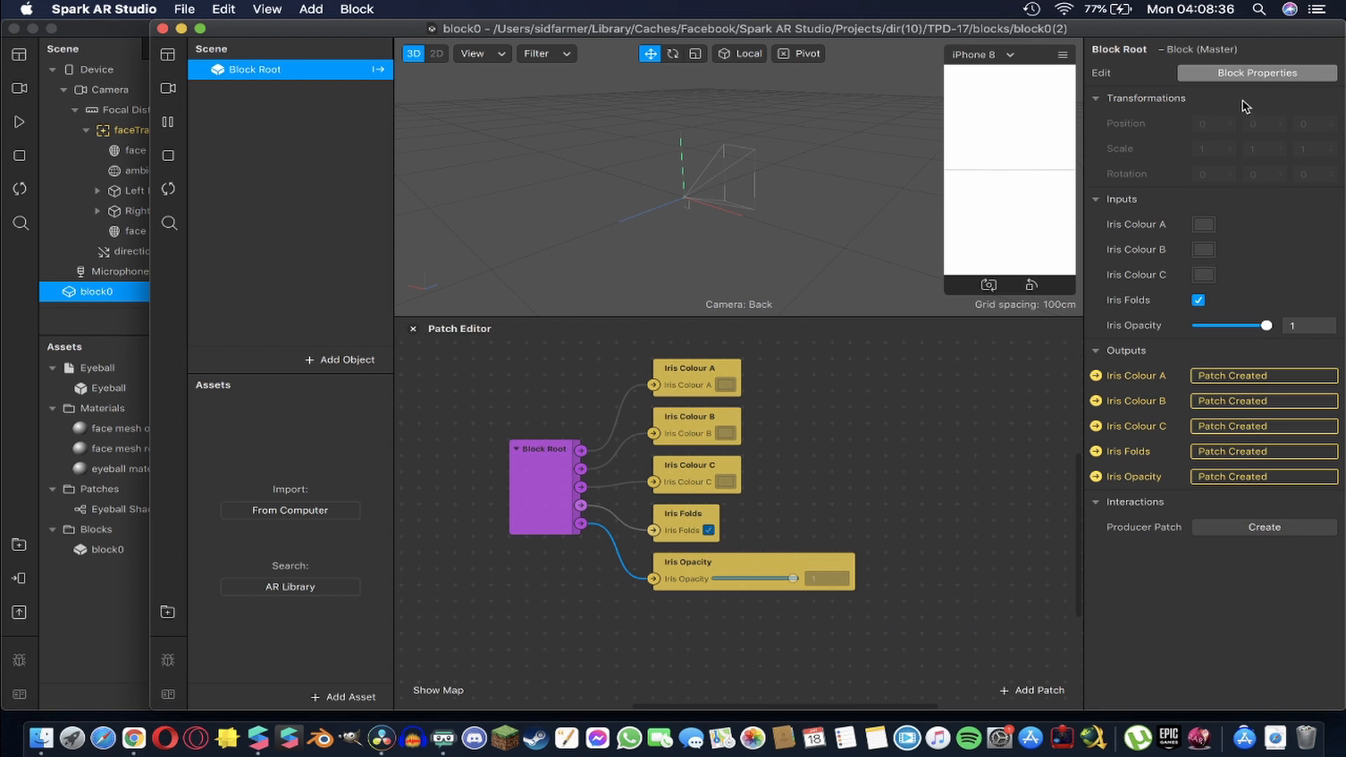
pyautogui.click(1239, 77)
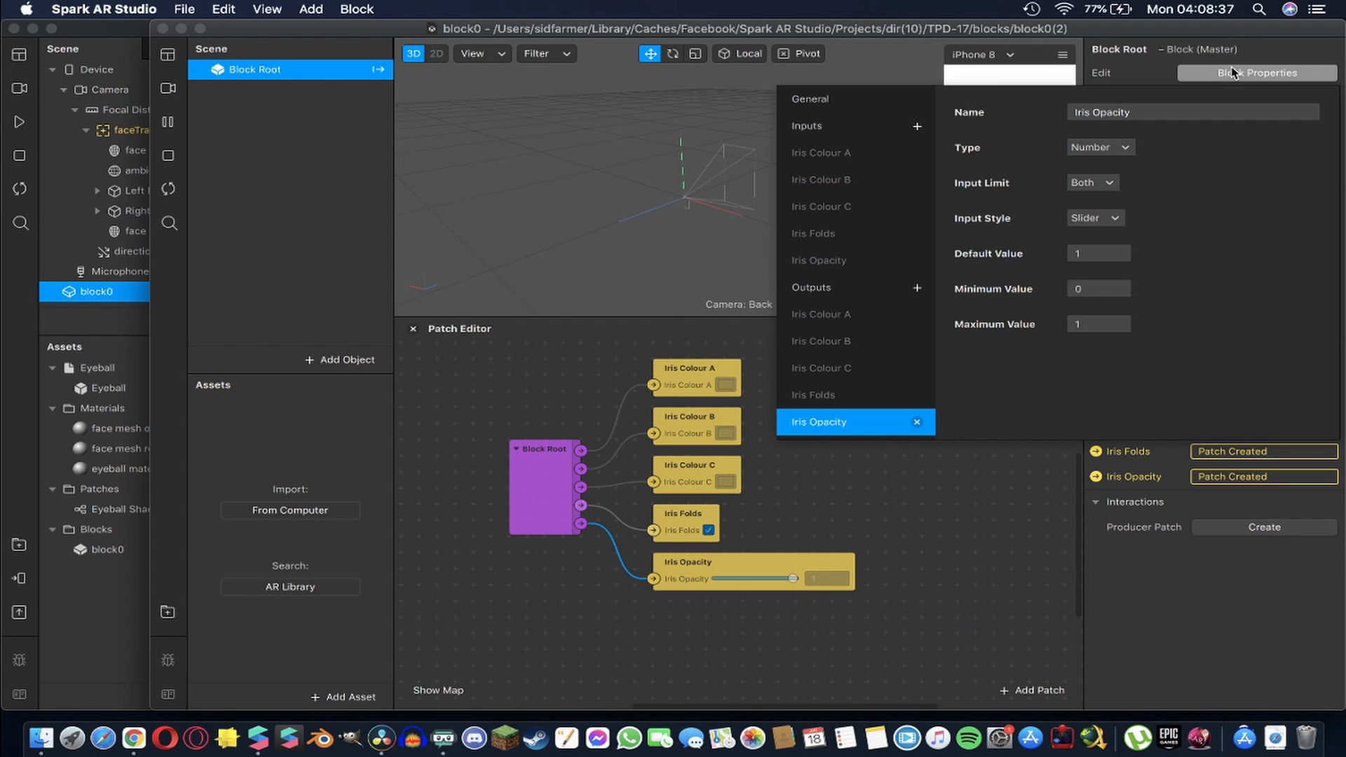
pyautogui.click(917, 126)
pyautogui.click(886, 287)
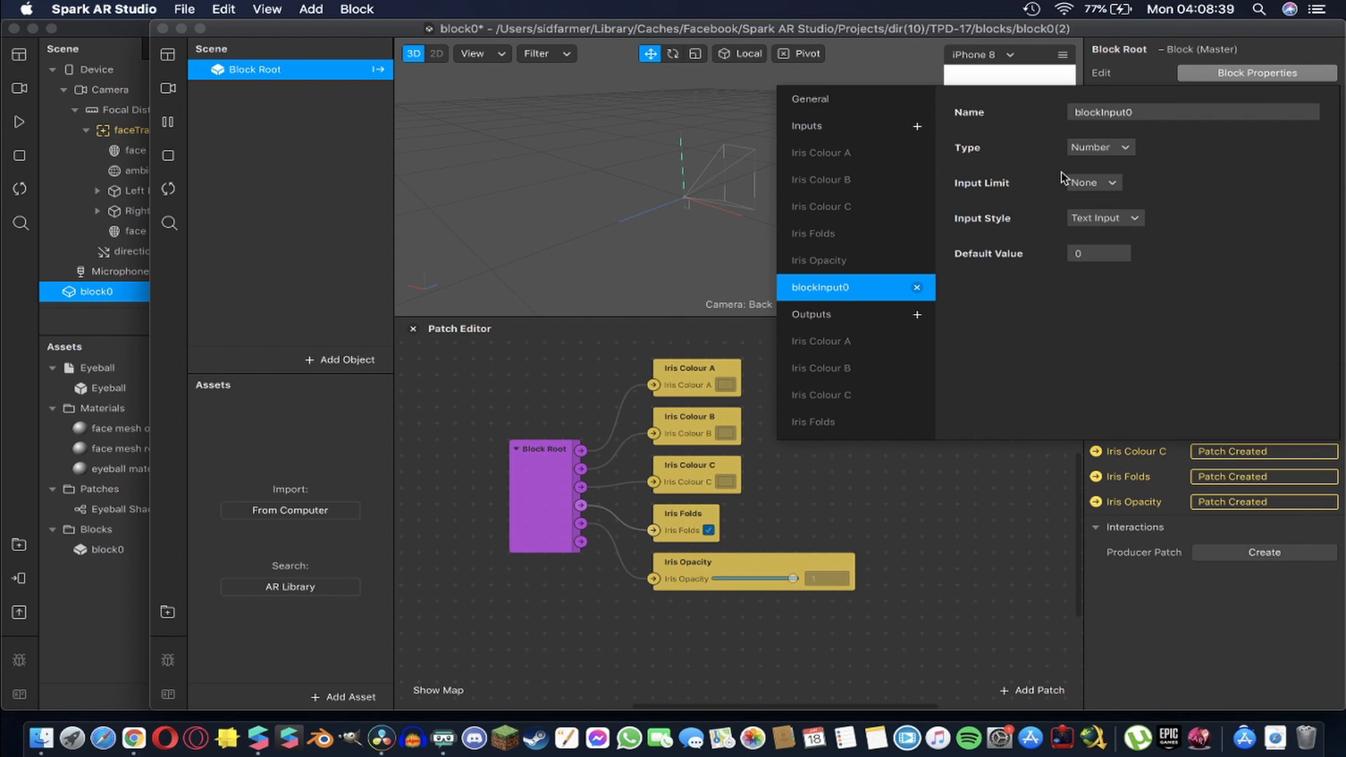
pyautogui.write('Pupil Colour')
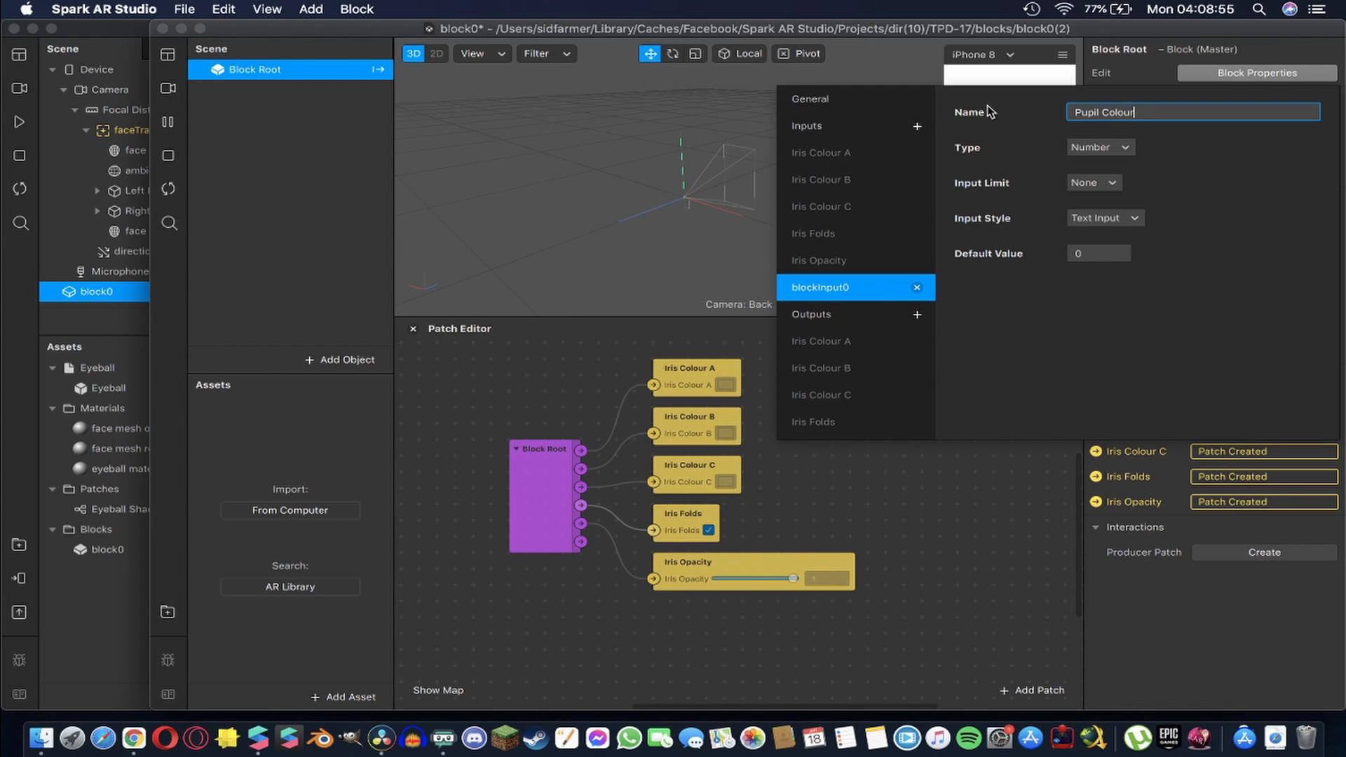
pyautogui.click(1104, 147)
pyautogui.click(1108, 162)
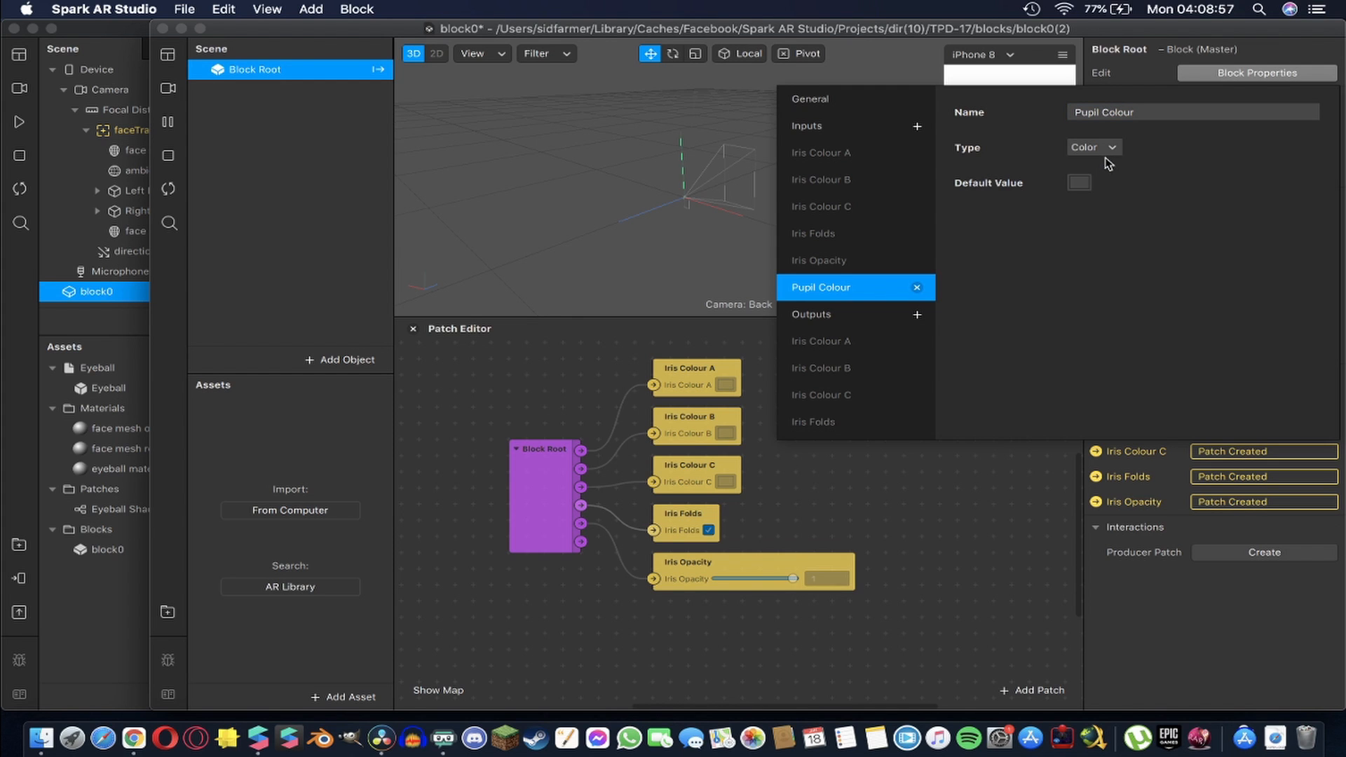
# Set the Pupil Colour input's default value to Licorice black at 100% opacity
pyautogui.click(1080, 182)
pyautogui.click(77, 303)
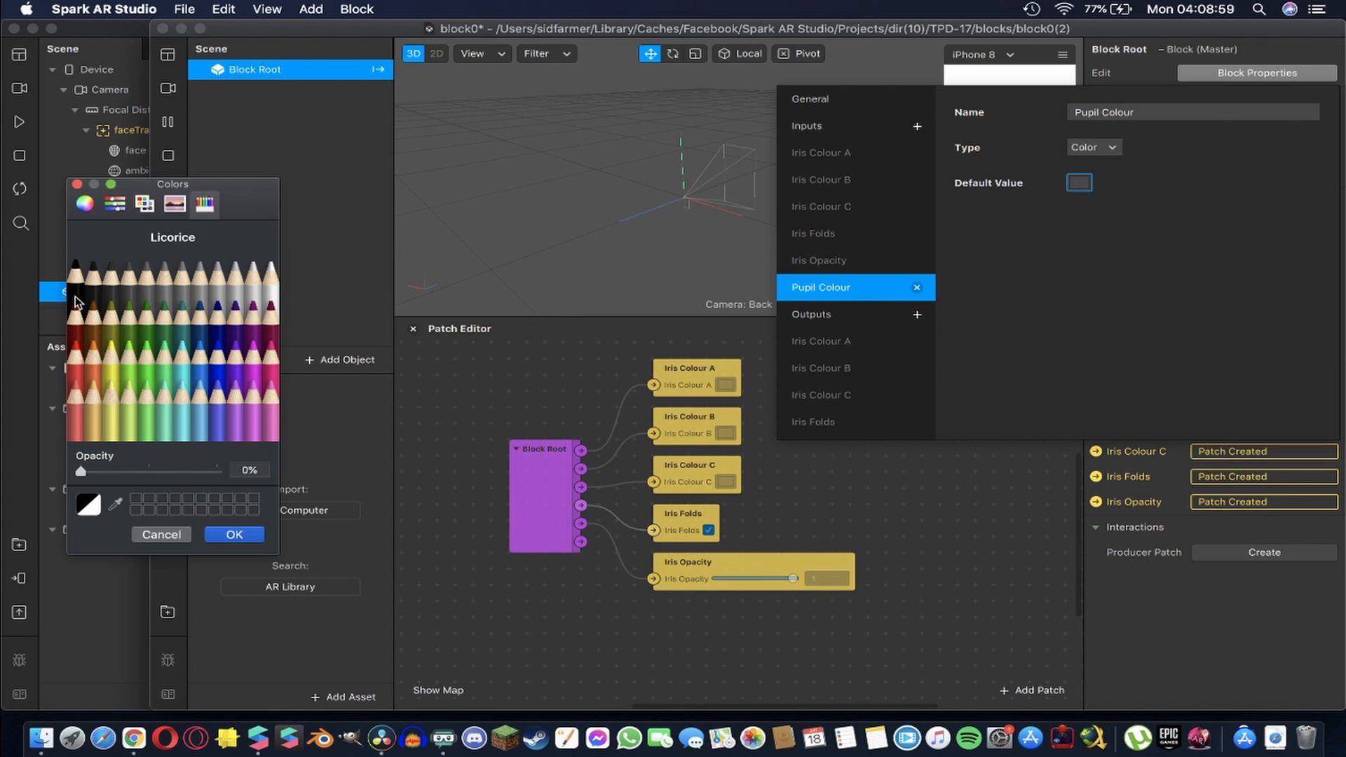
pyautogui.click(78, 291)
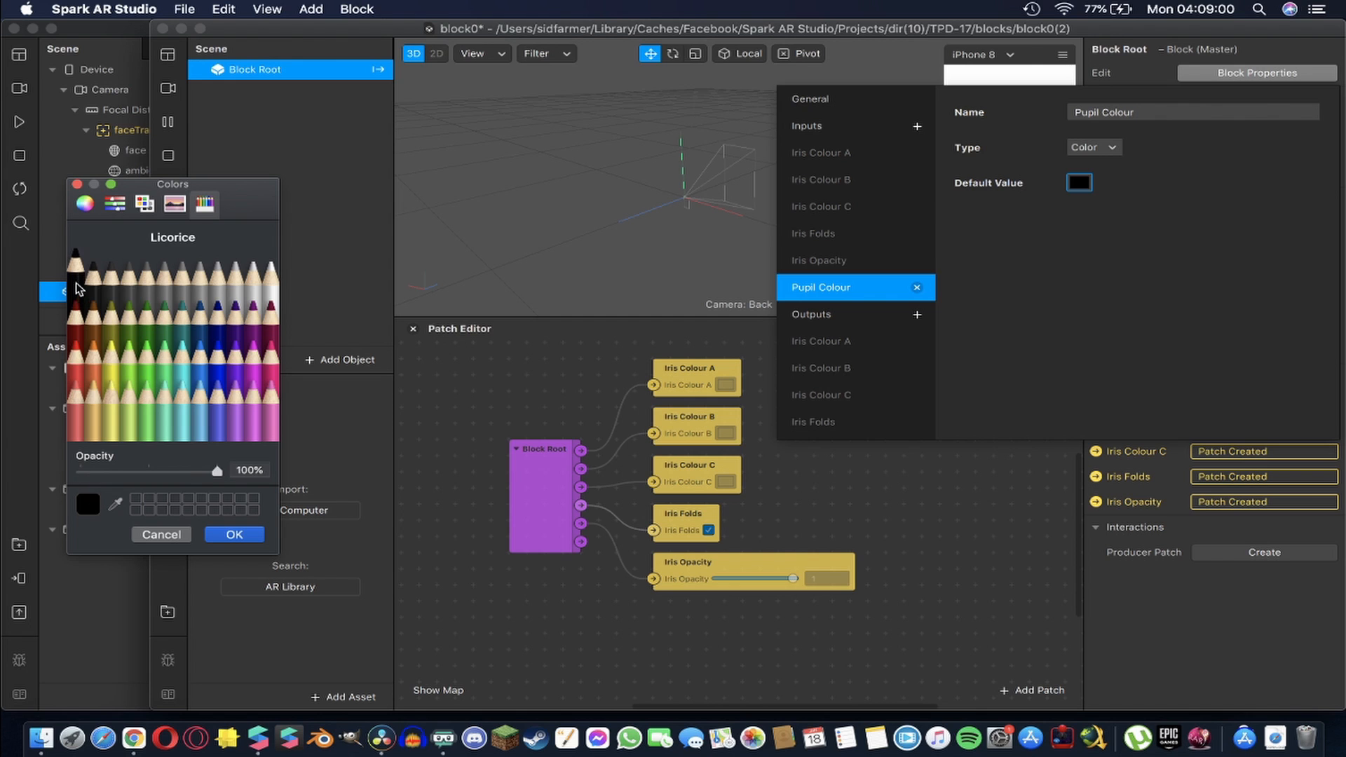
pyautogui.click(232, 535)
# Add a block output named Pupil Colour as a colour with a black default value
pyautogui.click(916, 313)
pyautogui.scroll(-2, 860, 361)
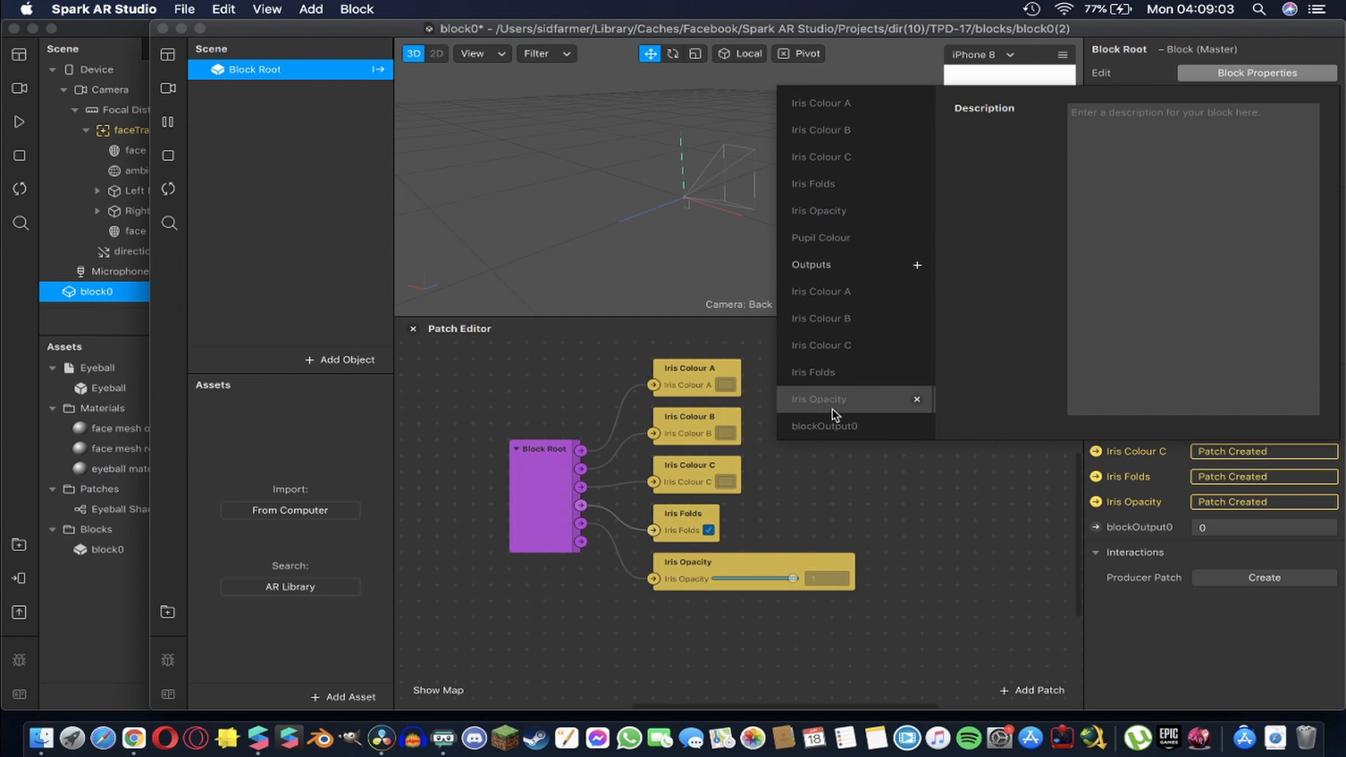
pyautogui.click(827, 424)
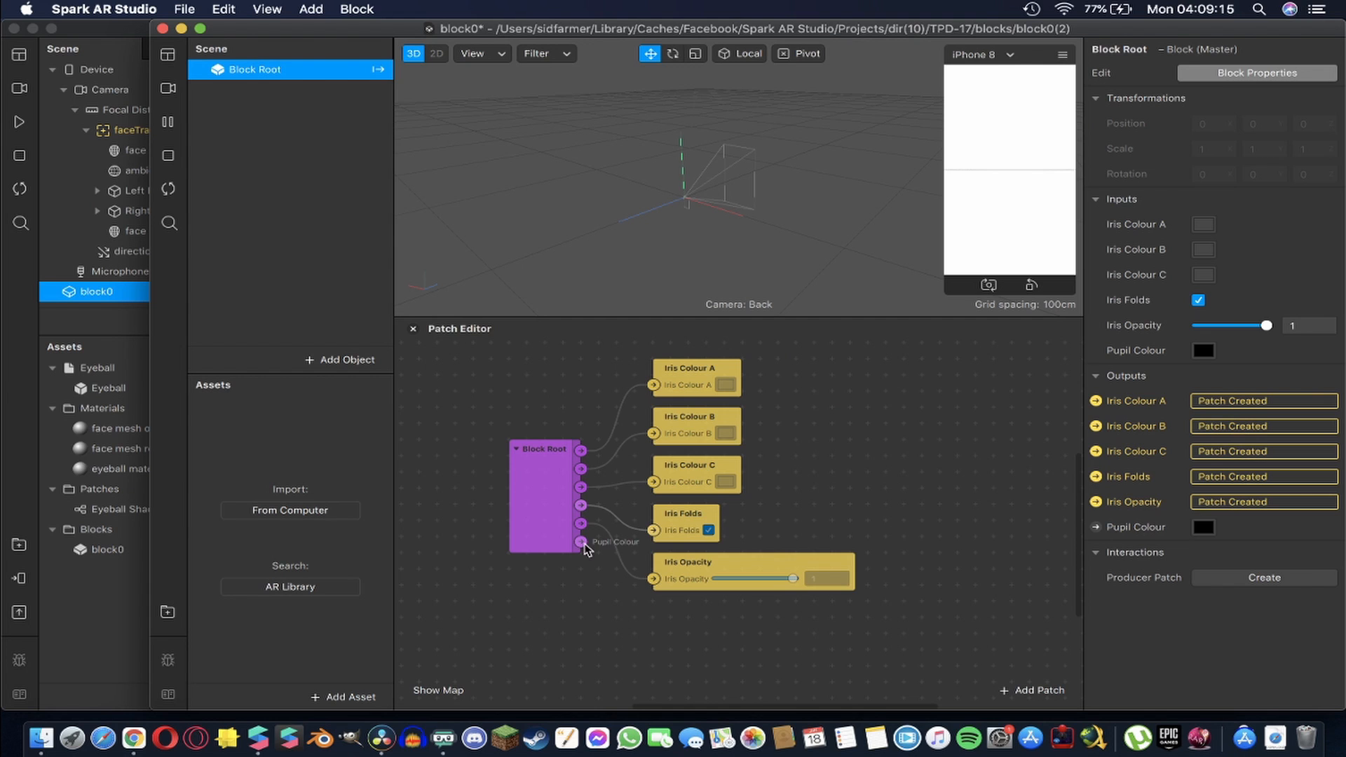
# Create the Pupil Colour output patch, place it below Iris Opacity and connect Block Root's Pupil Colour port to it
pyautogui.click(1098, 528)
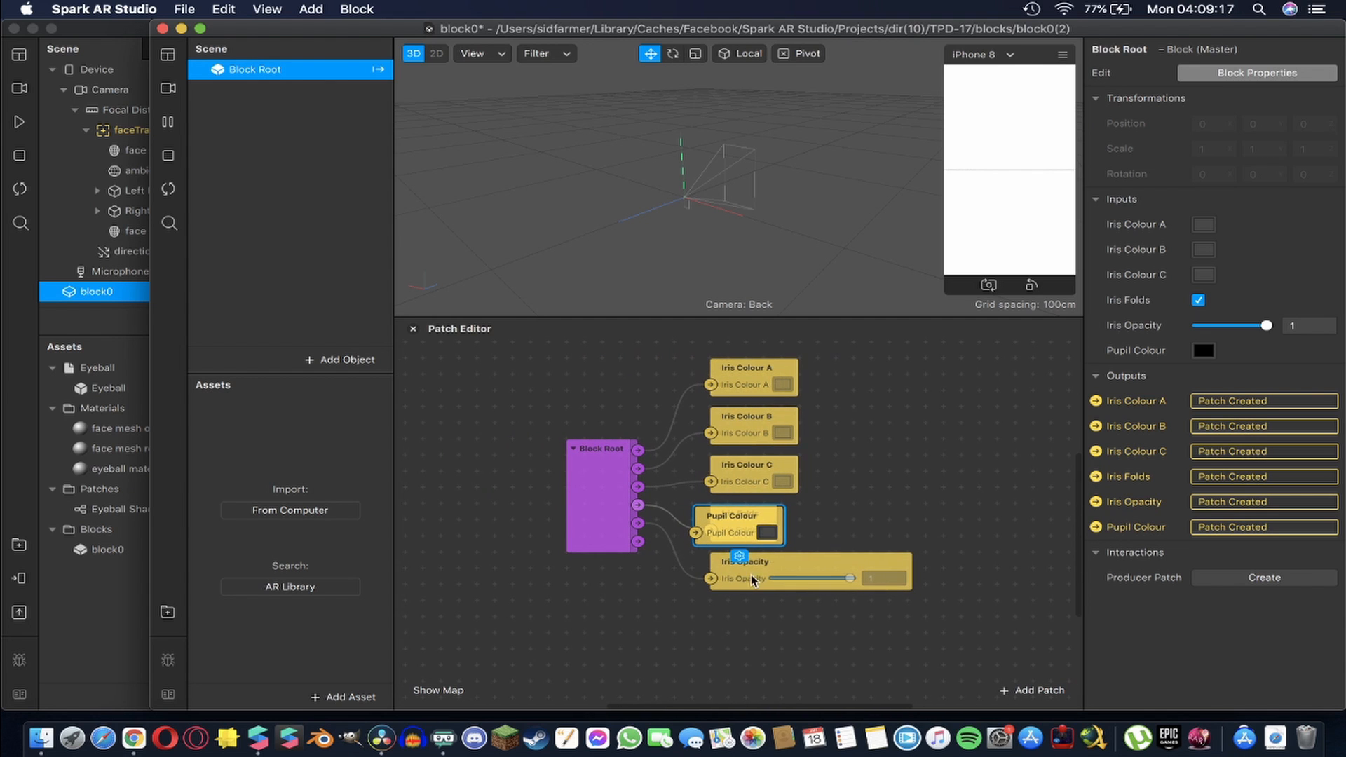
pyautogui.moveTo(736, 531); pyautogui.dragTo(748, 623)
pyautogui.moveTo(638, 542); pyautogui.dragTo(711, 629)
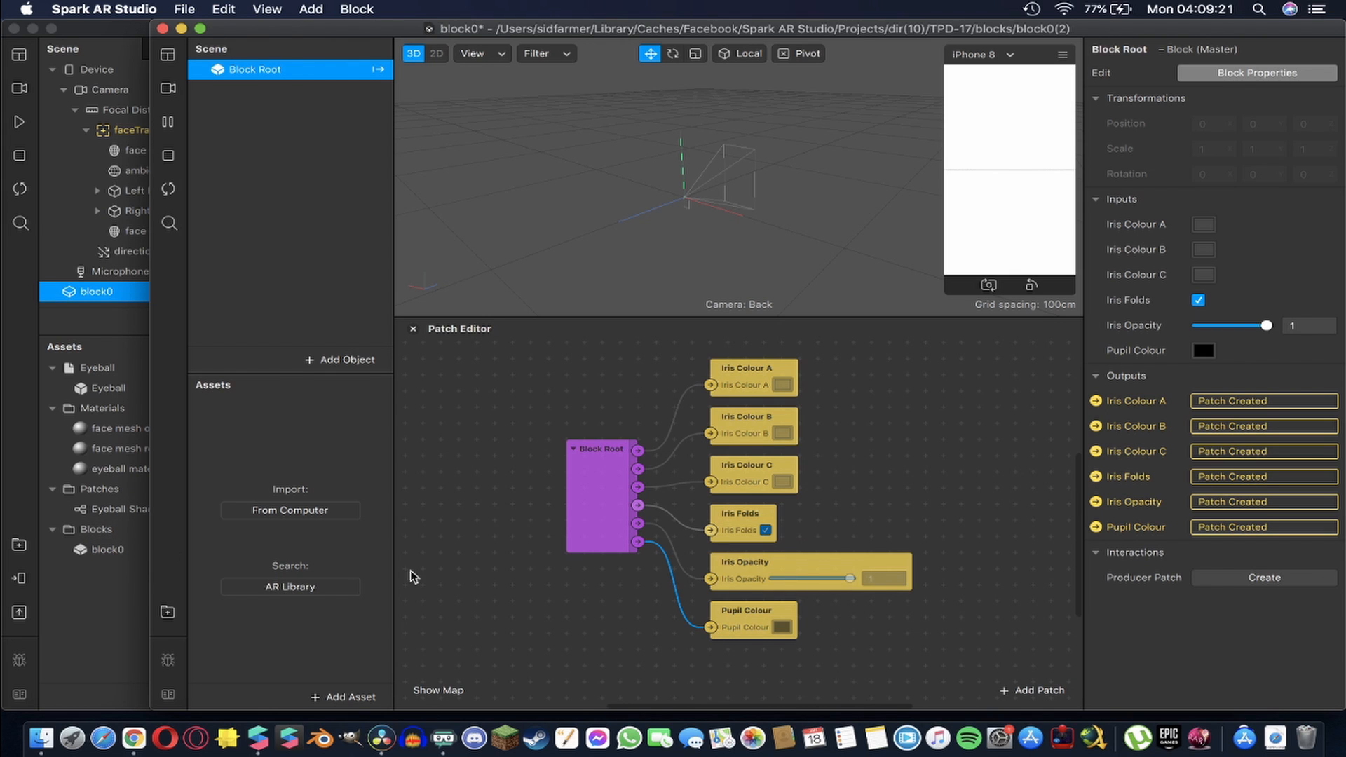
# In the main project, connect block0's Pupil Colour output to the Eyeball Shader's Pupil Color port and set block0's Pupil Colour to Aqua blue
pyautogui.click(116, 601)
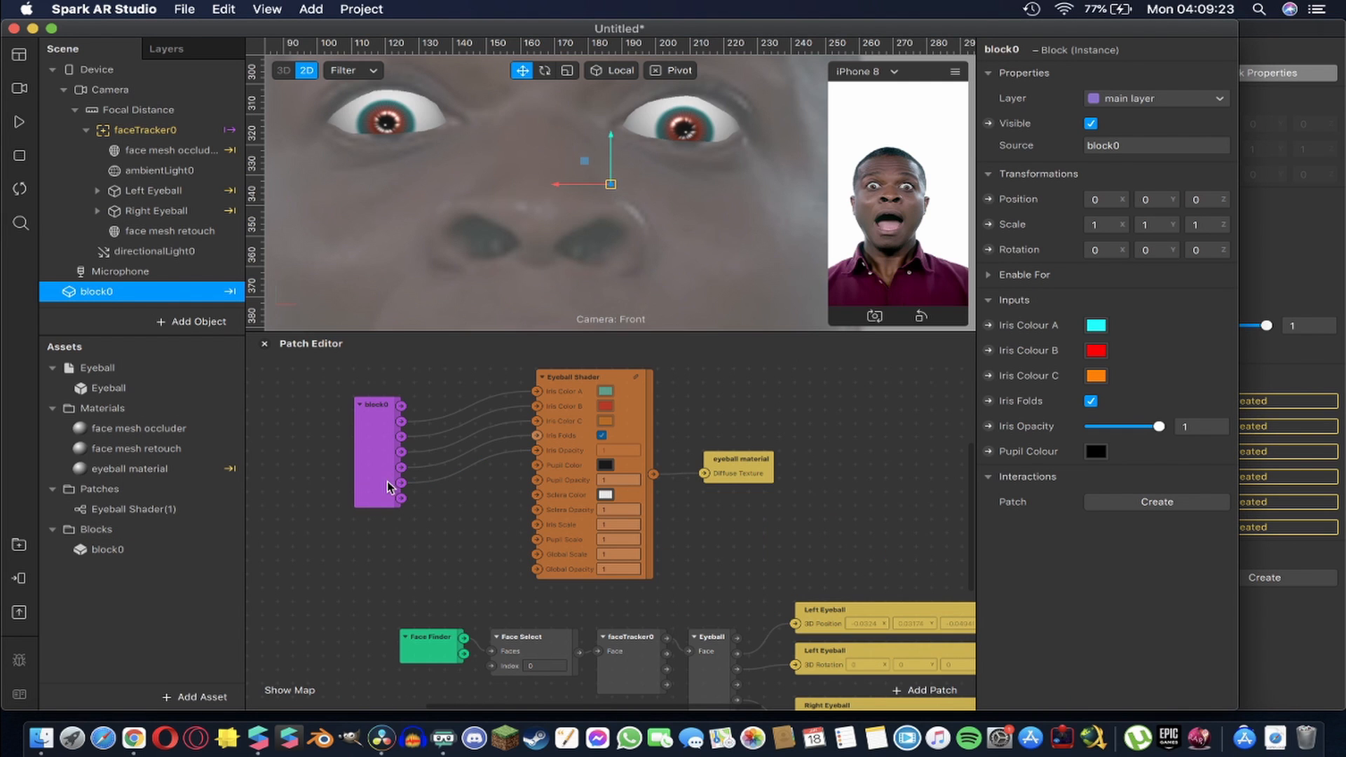
pyautogui.moveTo(401, 498); pyautogui.dragTo(537, 467)
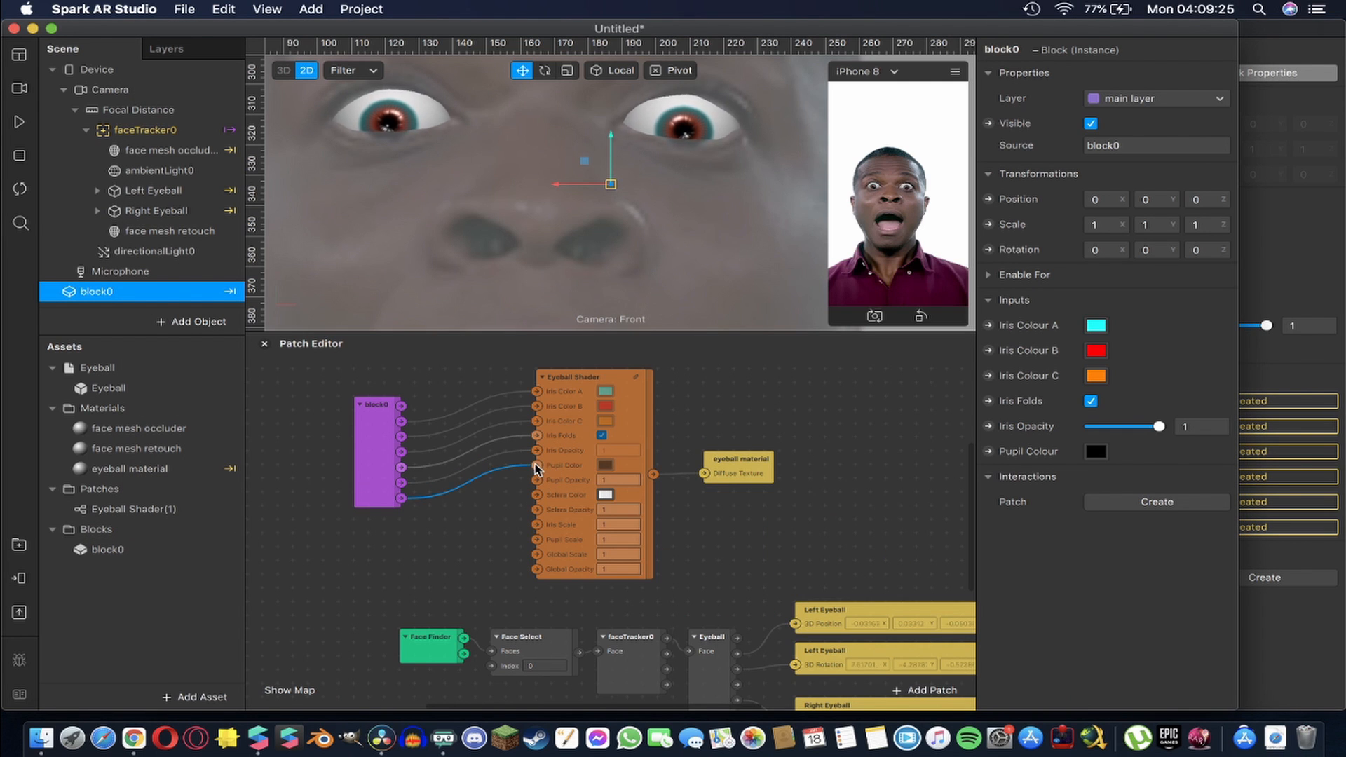
pyautogui.click(1096, 452)
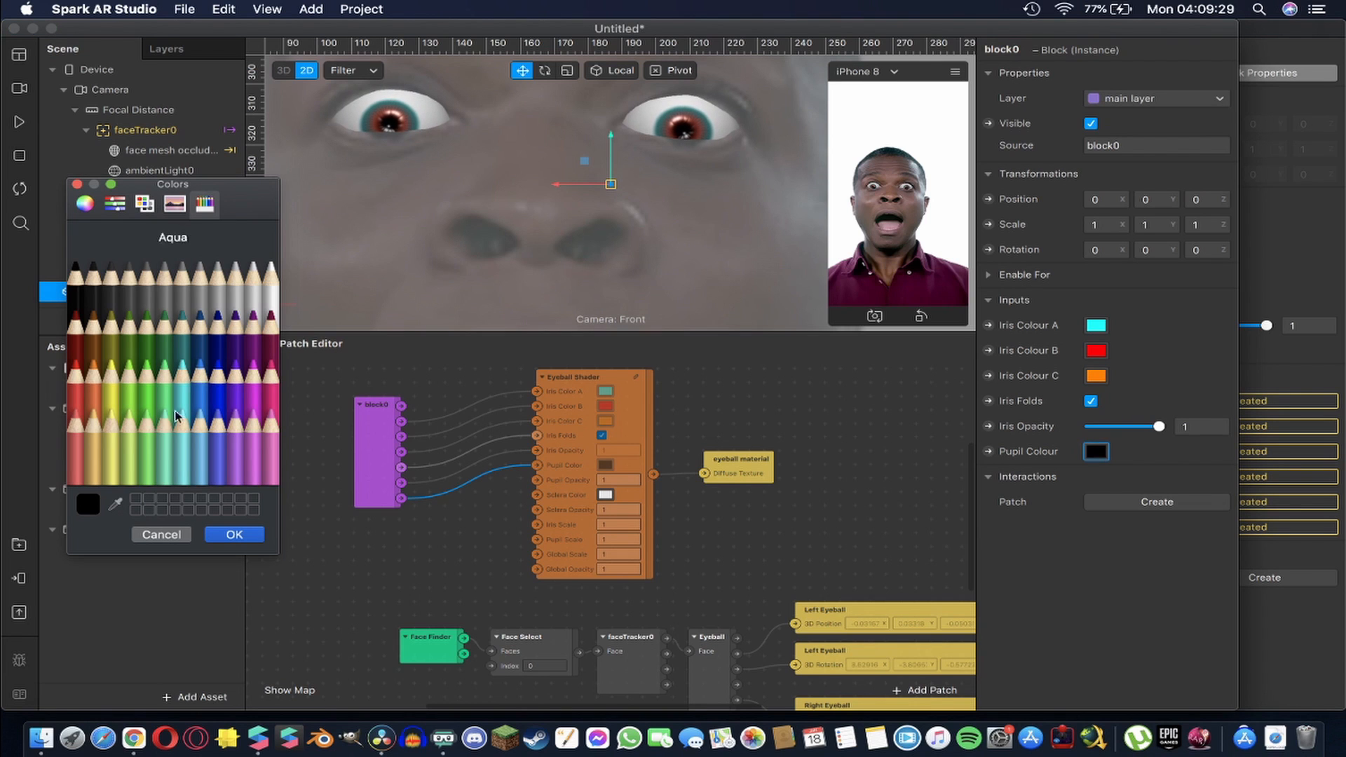
pyautogui.click(201, 384)
pyautogui.click(129, 383)
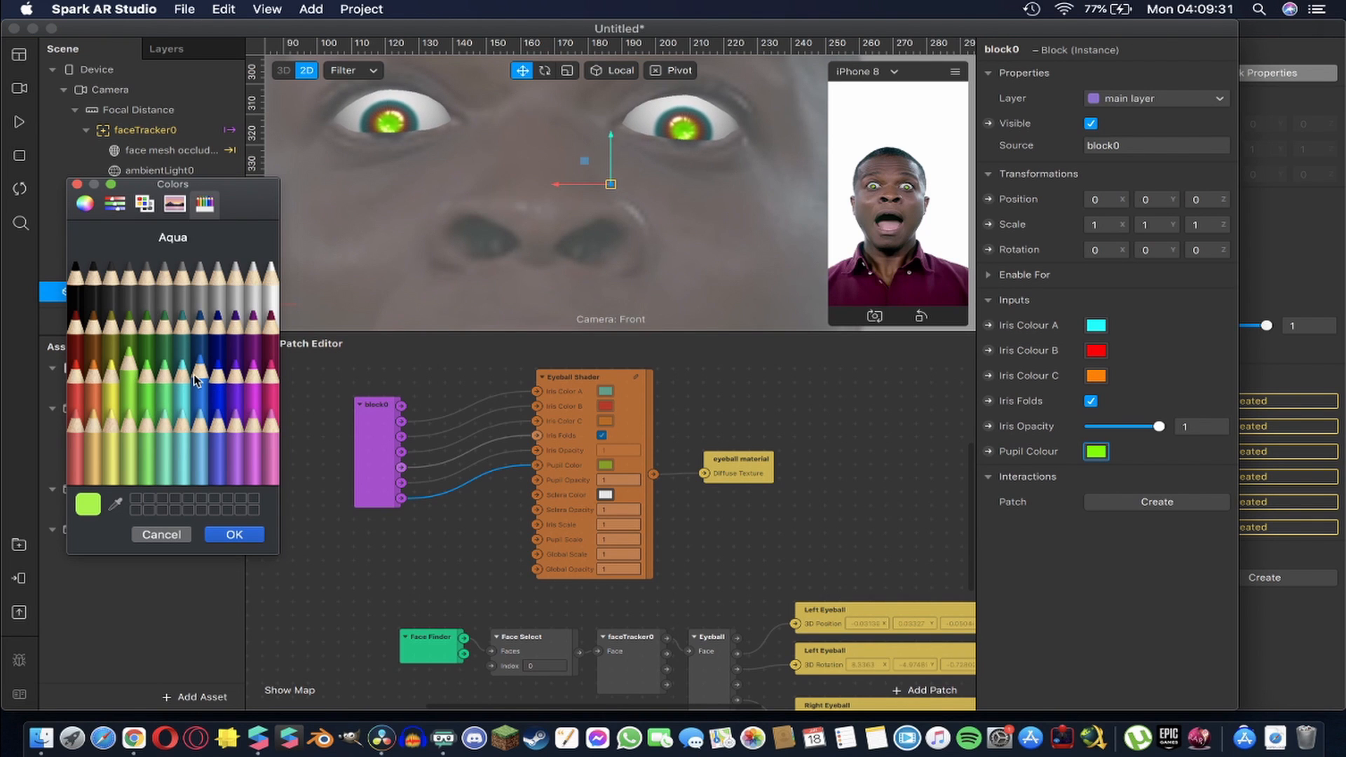
pyautogui.click(197, 379)
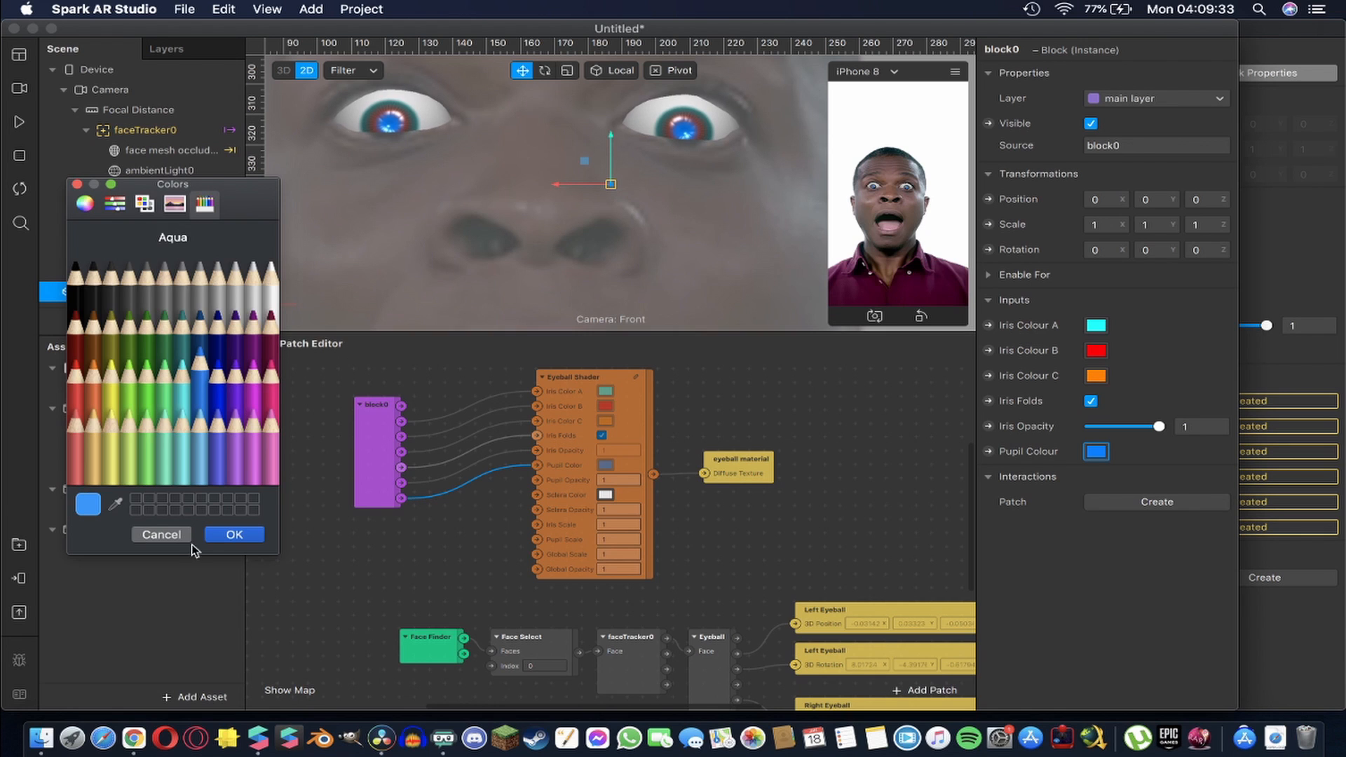
pyautogui.click(235, 534)
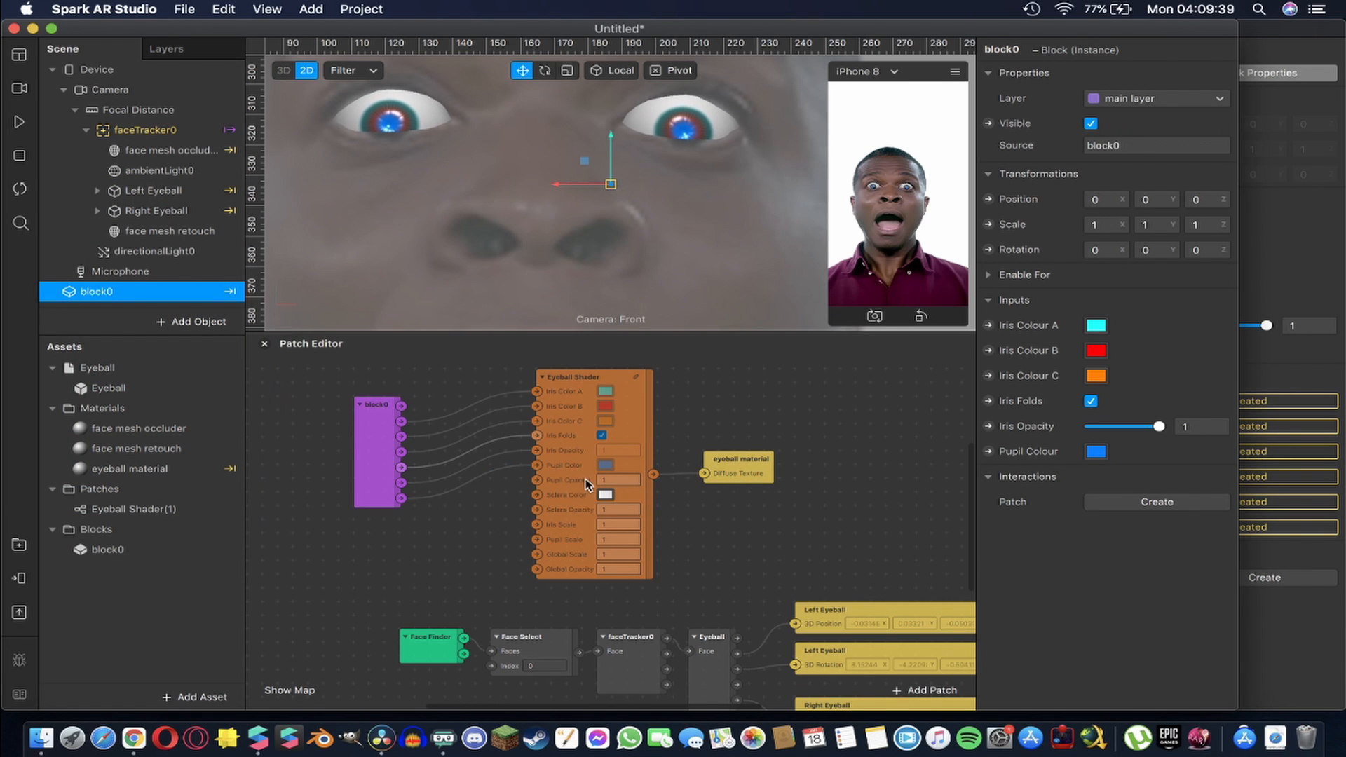
# Back in the block0 window, add a block input named Pupil Opacity
pyautogui.click(1240, 199)
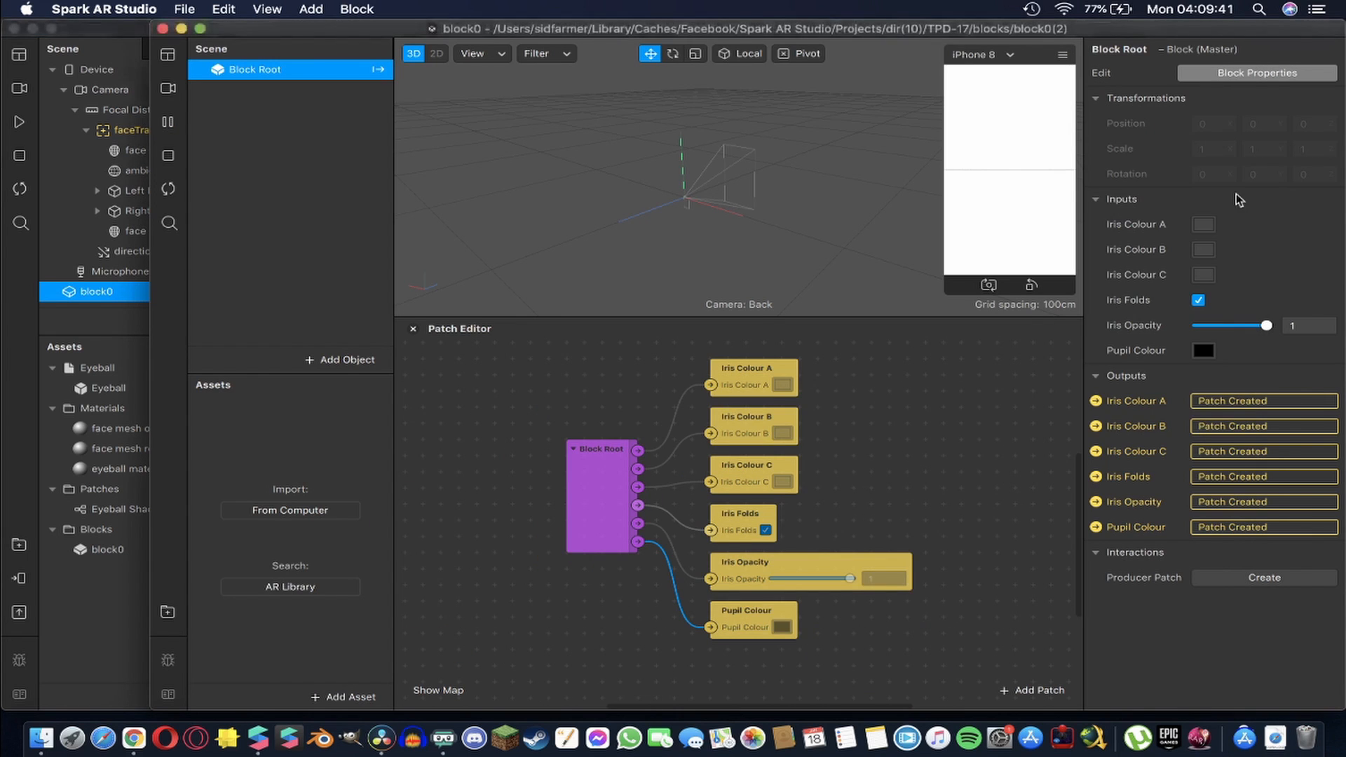
pyautogui.click(1257, 73)
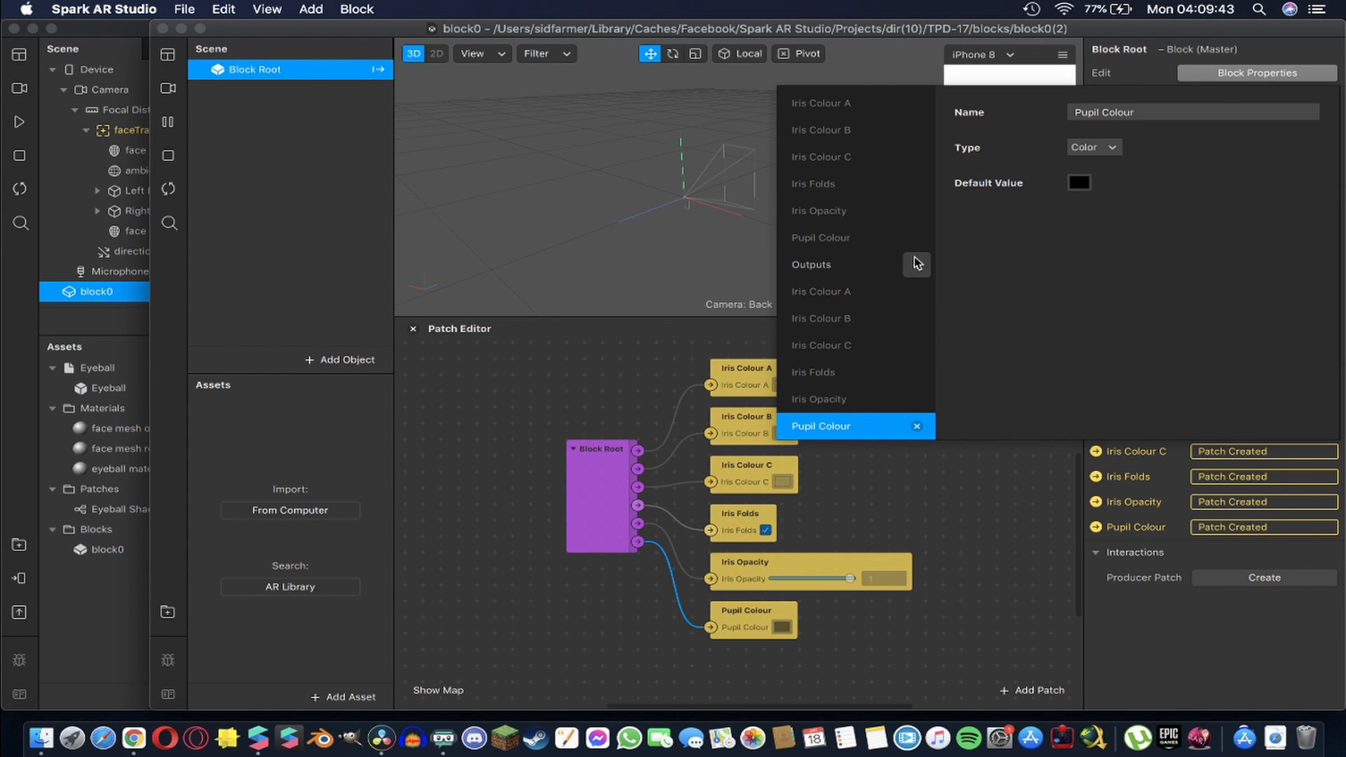
pyautogui.scroll(2, 911, 147)
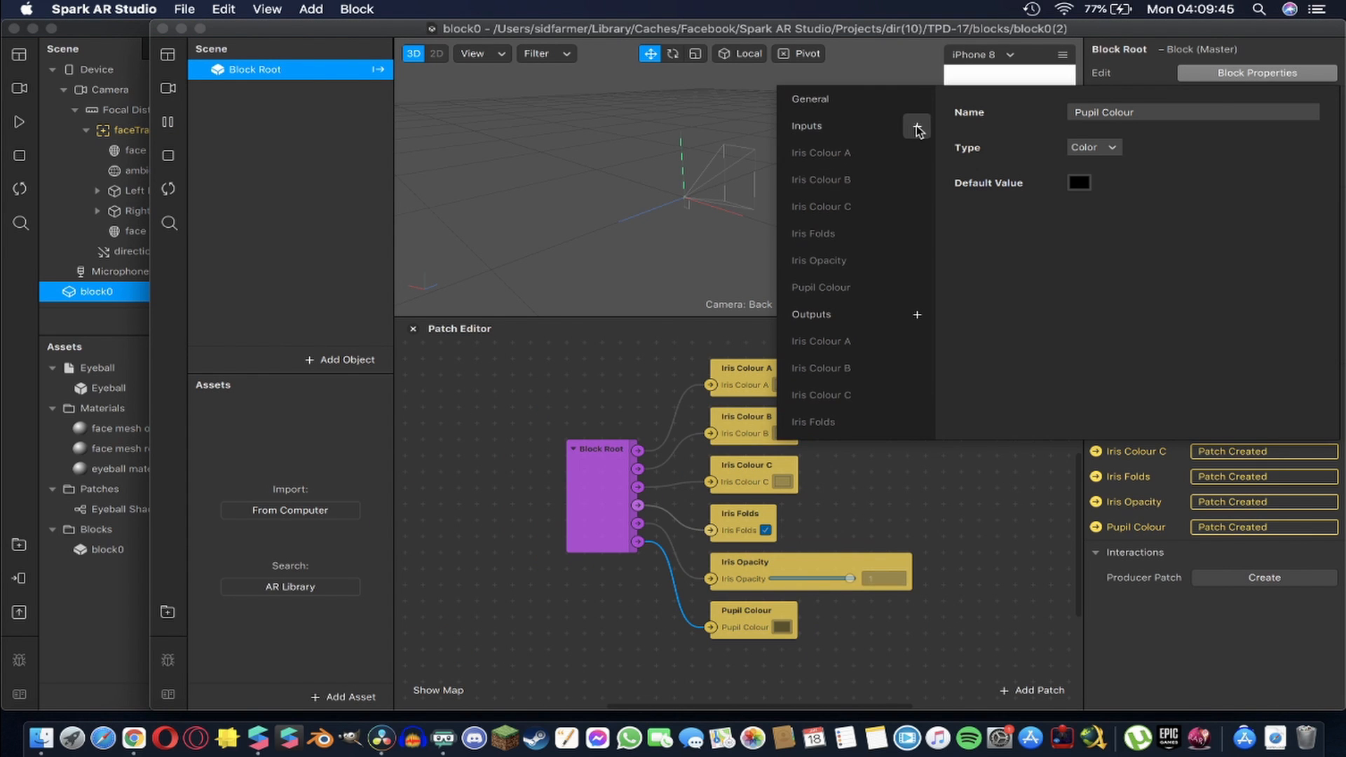
pyautogui.click(917, 127)
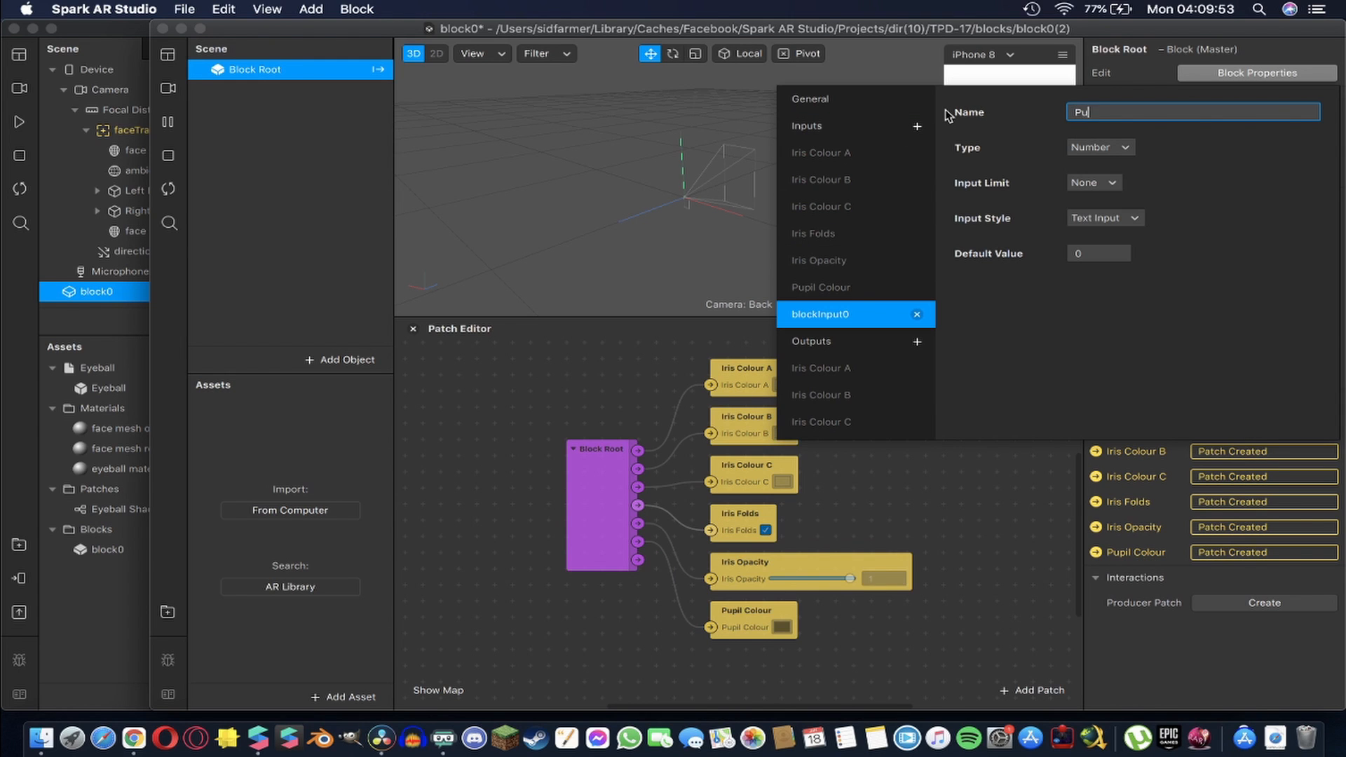
pyautogui.write('Pupil Opacity')
pyautogui.press('Return')
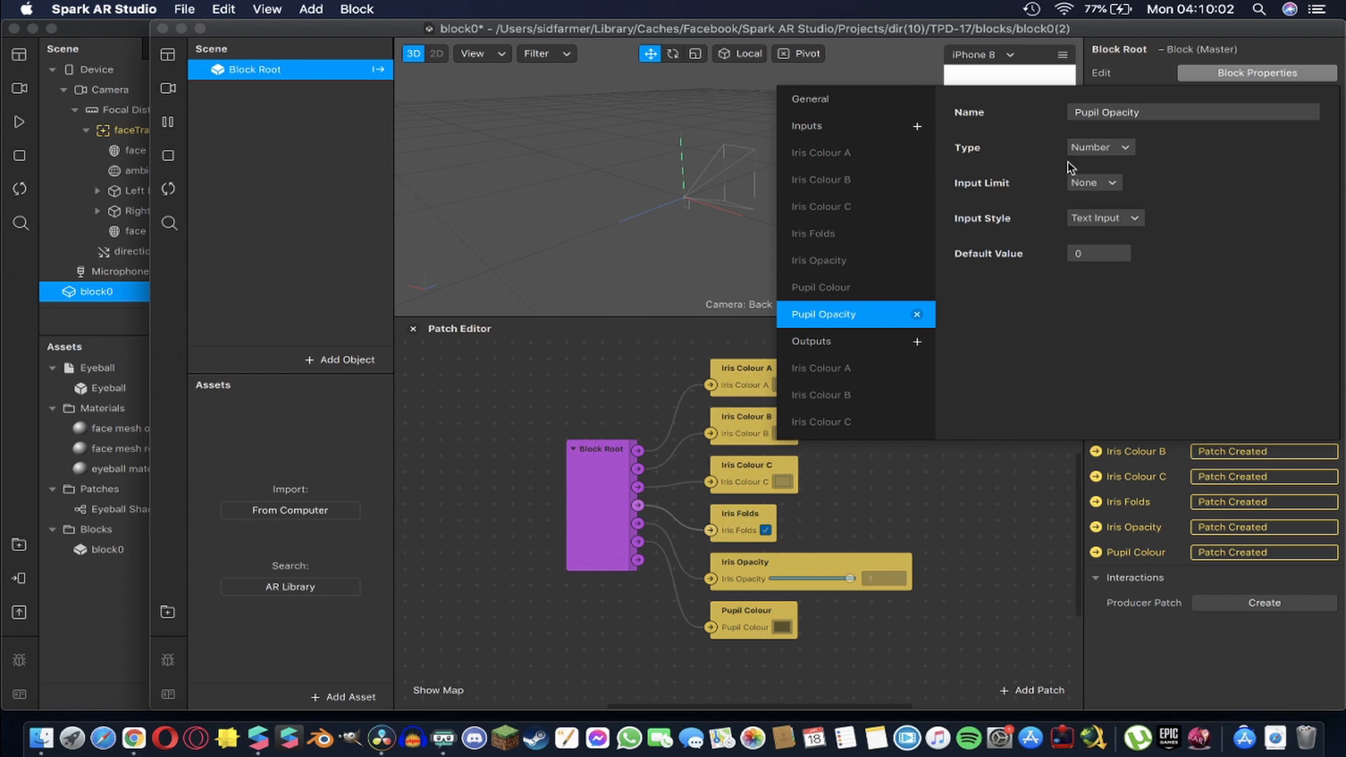
# Set the Pupil Opacity input's limit to Both, its style to Slider and its default value to 1
pyautogui.click(1085, 185)
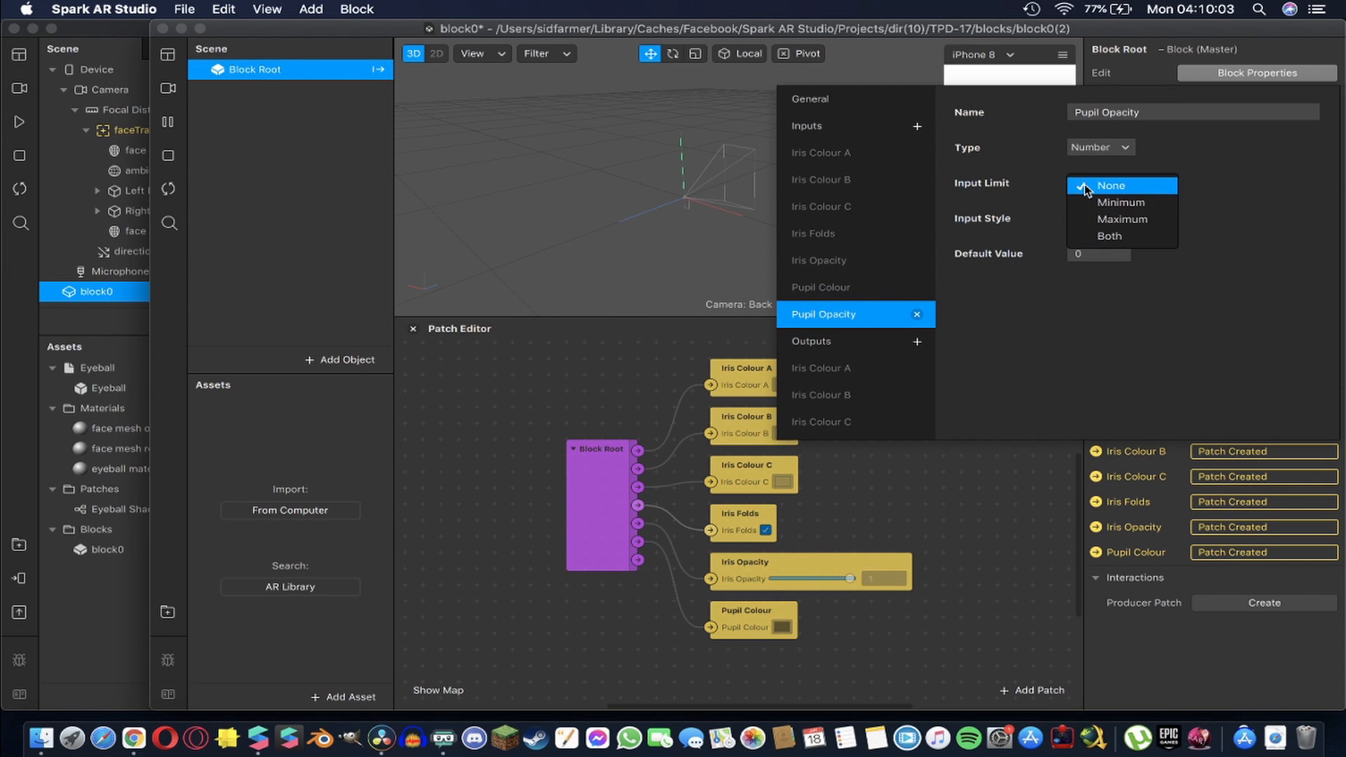
pyautogui.click(1109, 236)
pyautogui.click(1100, 220)
pyautogui.click(1100, 240)
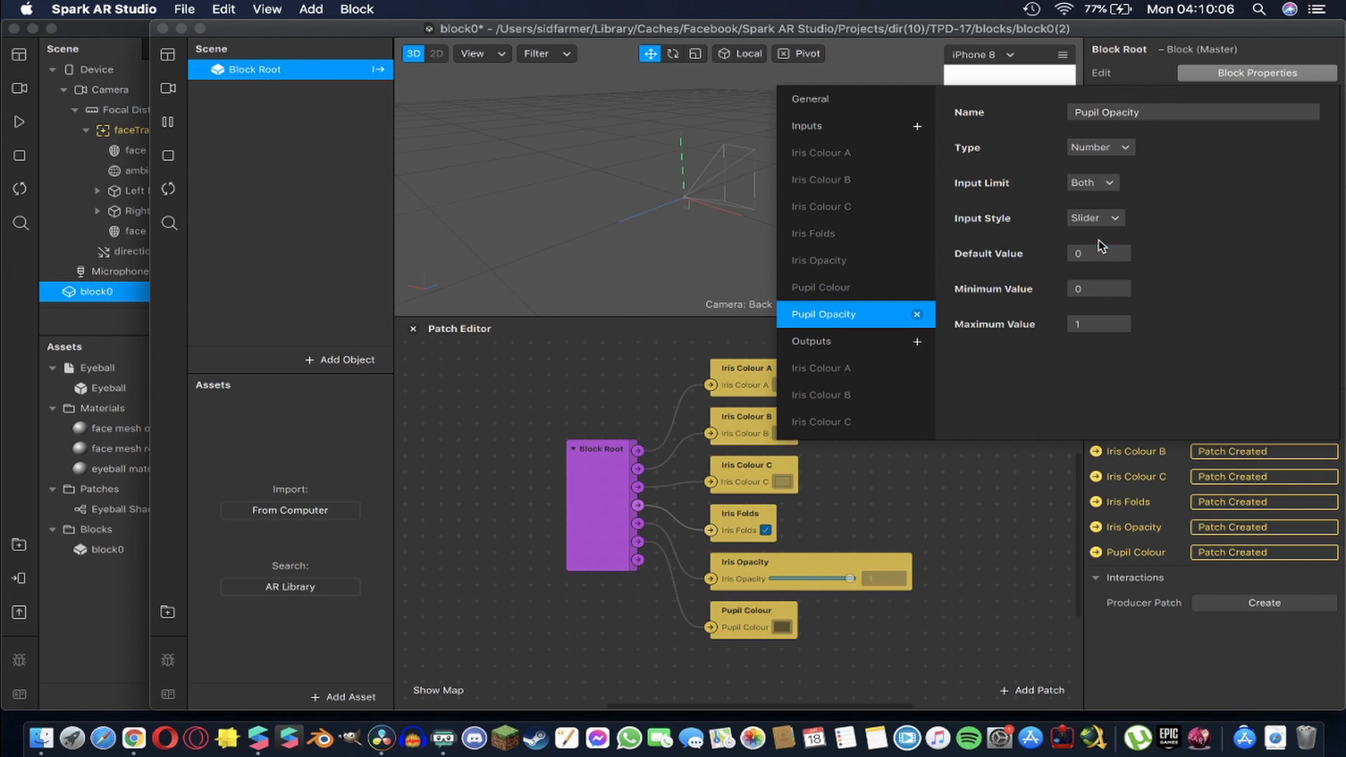
pyautogui.click(1101, 257)
pyautogui.write('1')
# Add a block output named Pupil Opacity as a number slider limited at both ends from 0 to 1, with default value 1
pyautogui.click(917, 341)
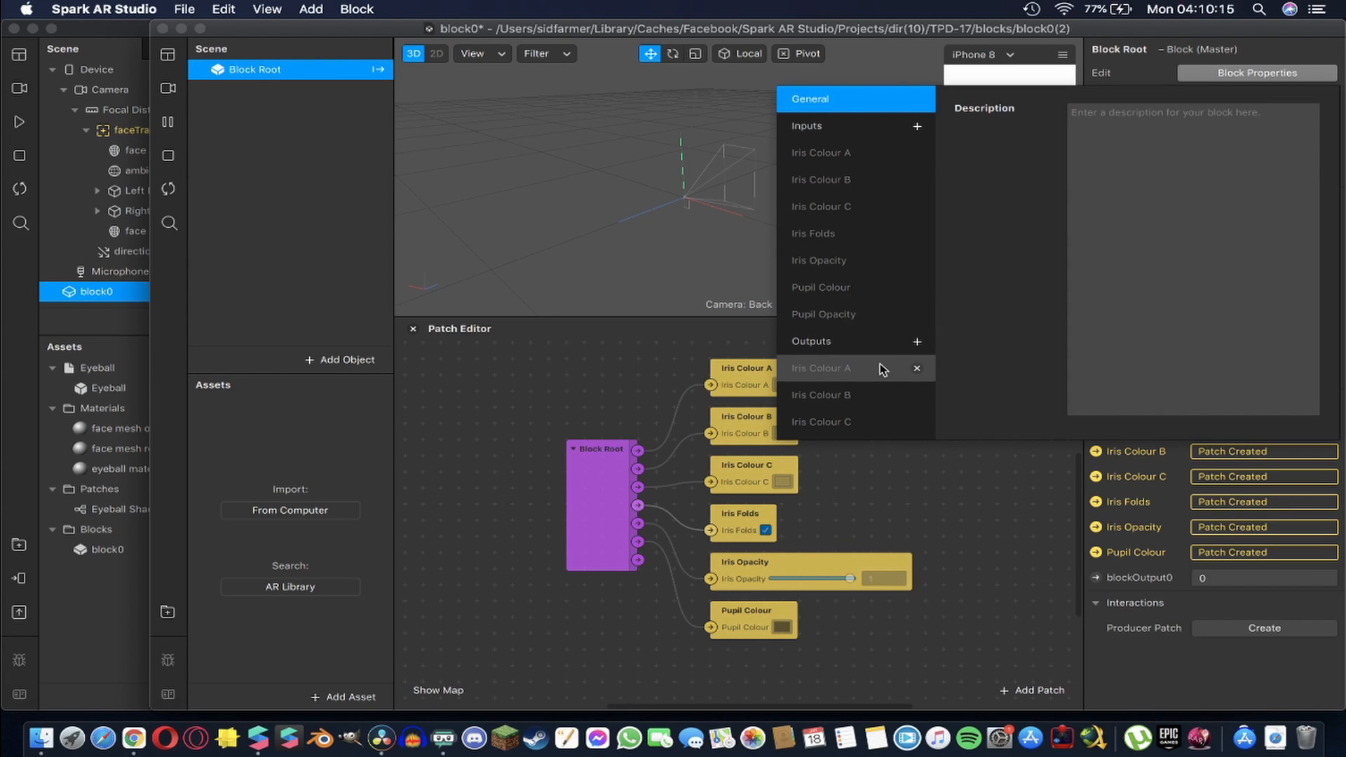
pyautogui.scroll(-3, 869, 382)
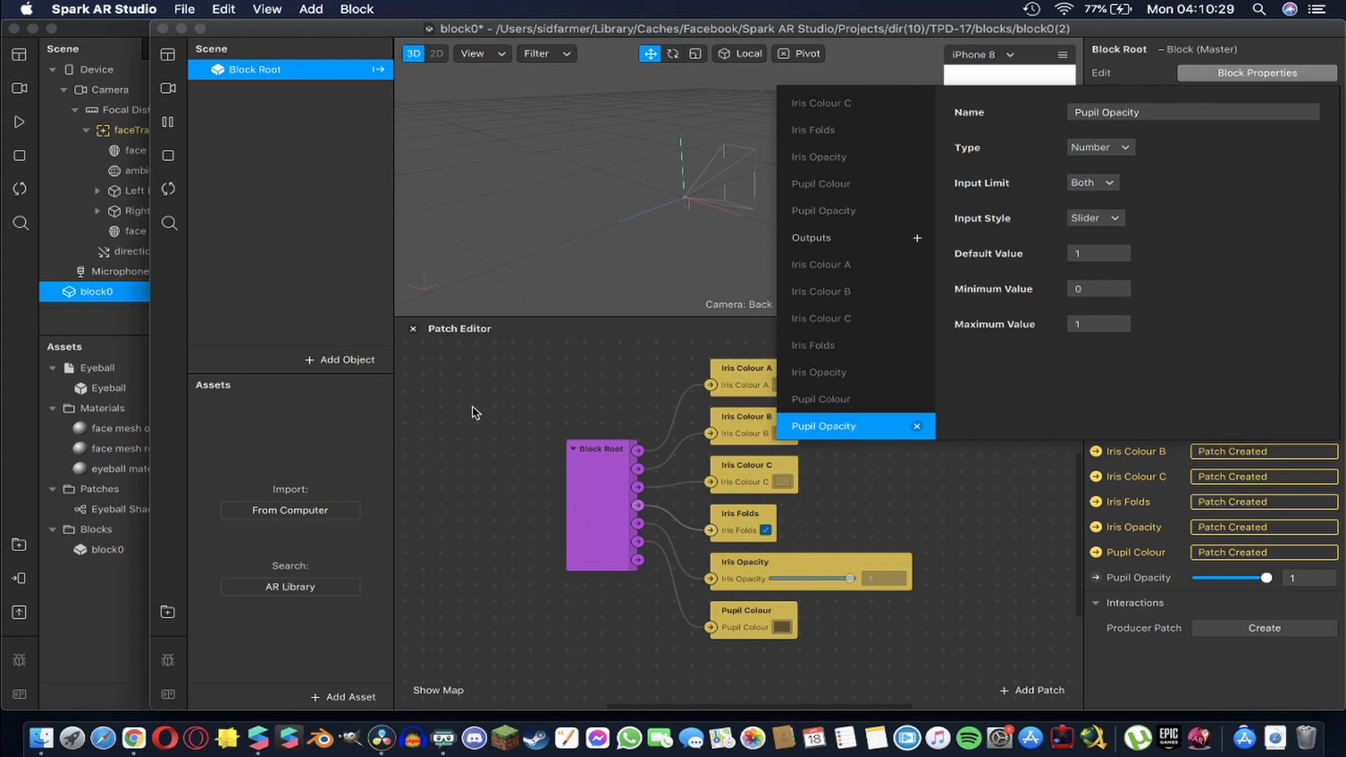
pyautogui.click(475, 414)
# Create the Pupil Opacity output patch below Pupil Colour, connect Block Root's Pupil Opacity port to it and save the block
pyautogui.click(1098, 579)
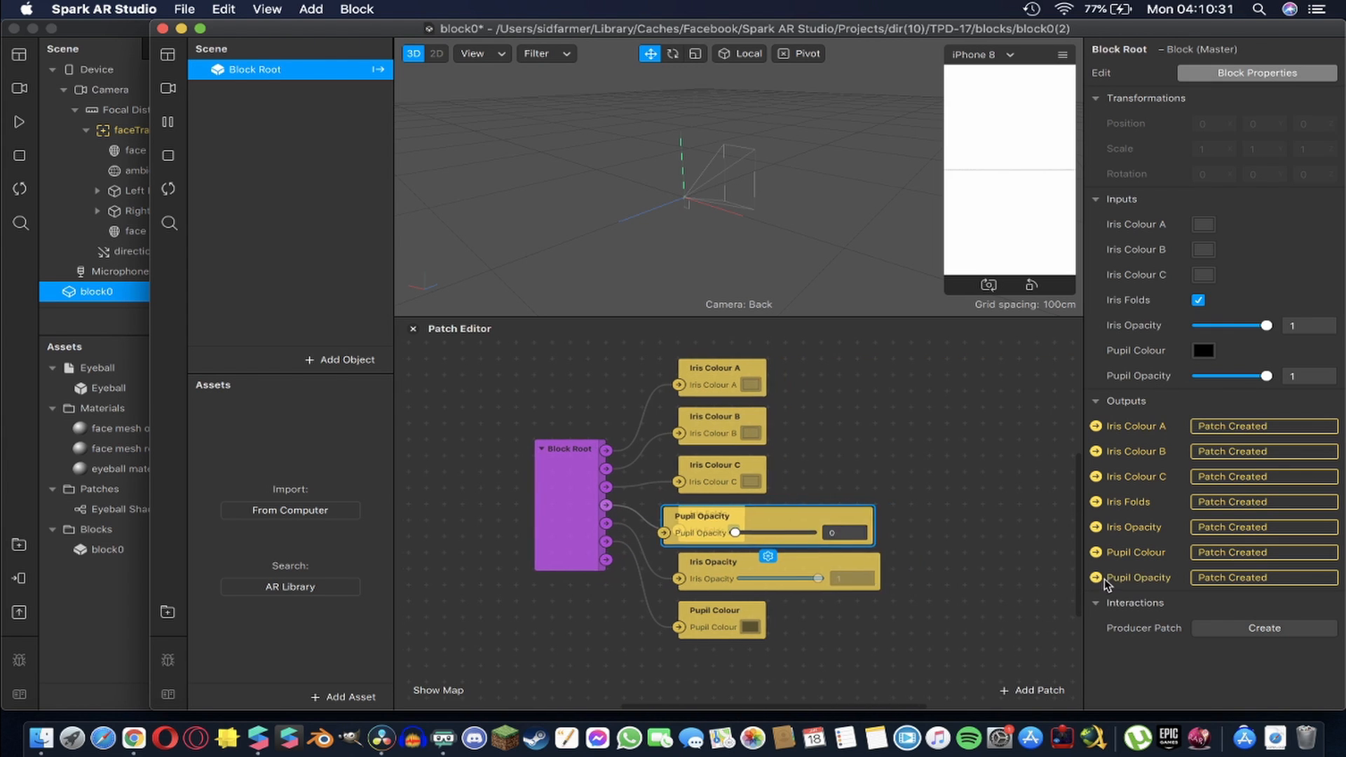
pyautogui.moveTo(768, 654); pyautogui.dragTo(760, 662)
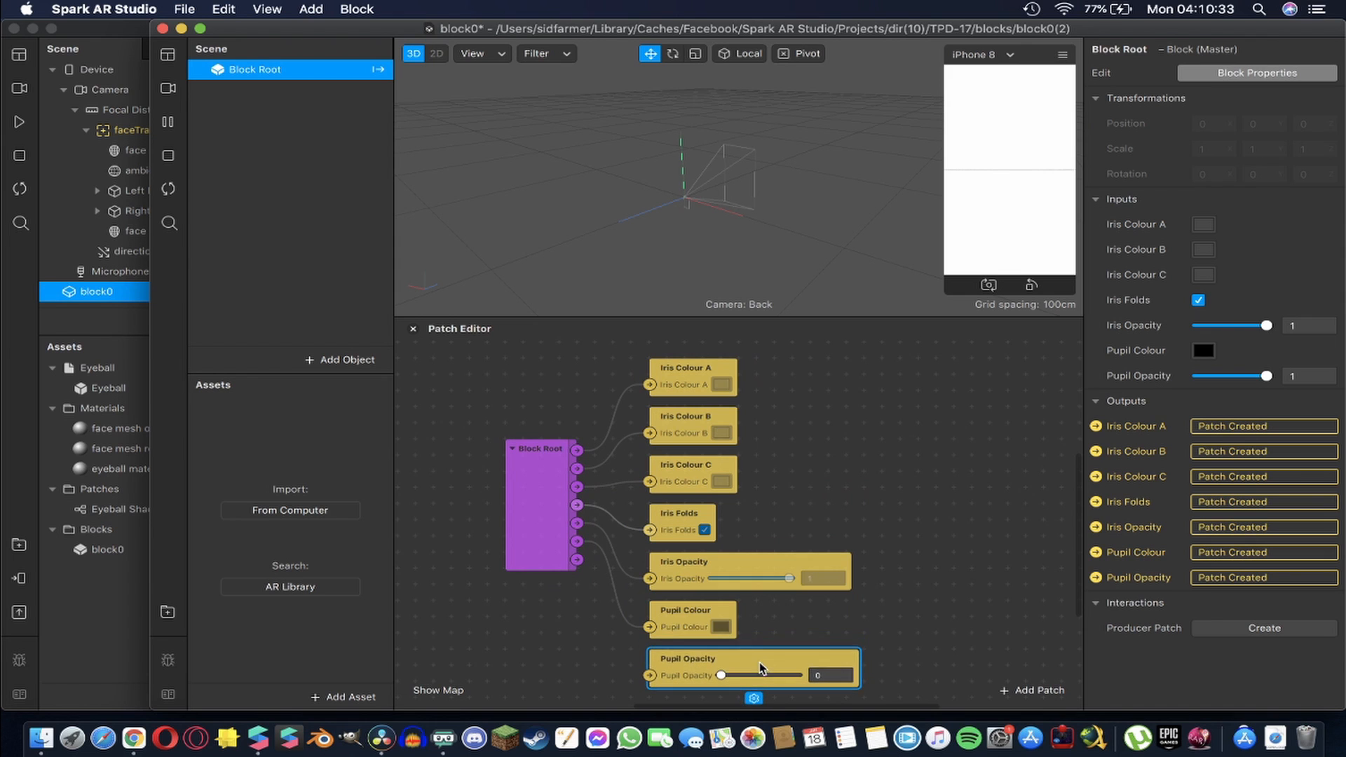
pyautogui.scroll(-2, 561, 552)
pyautogui.moveTo(576, 491); pyautogui.dragTo(650, 607)
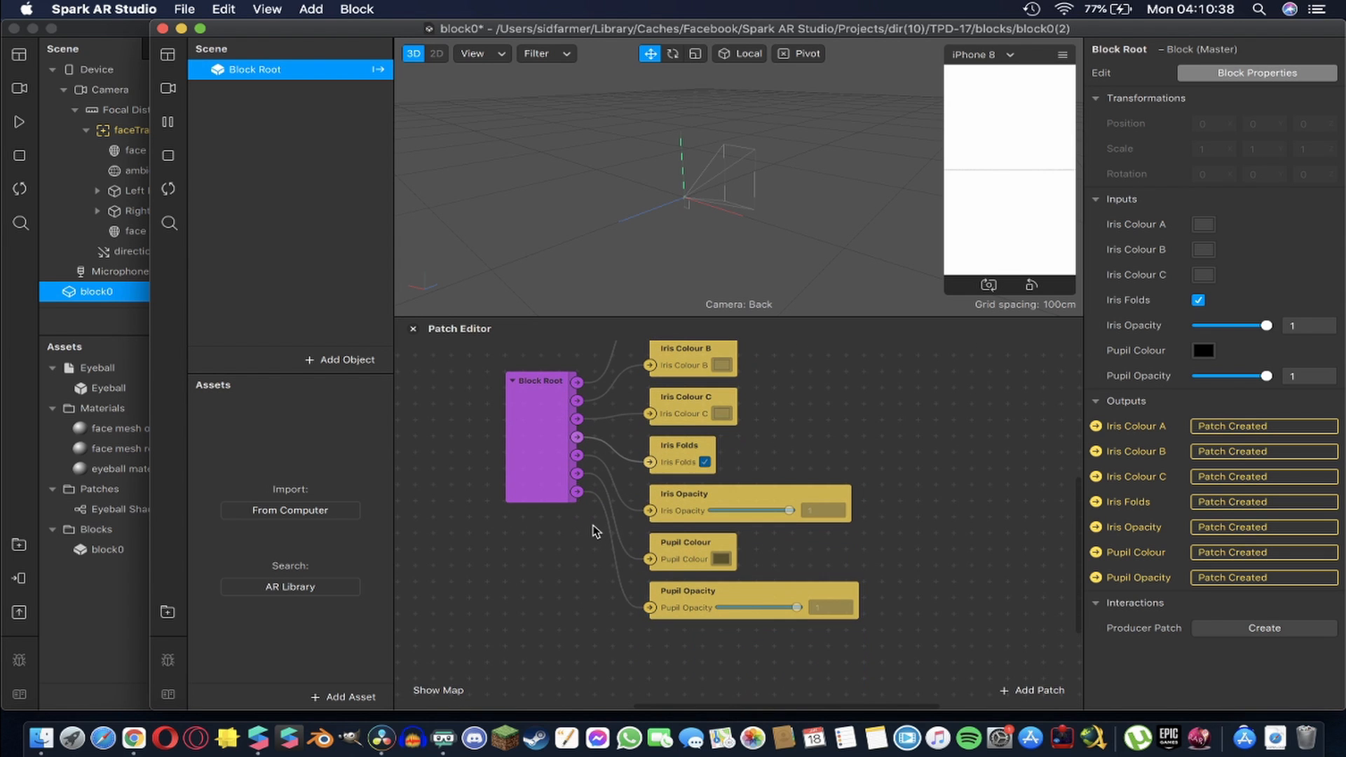
pyautogui.press('super+s')
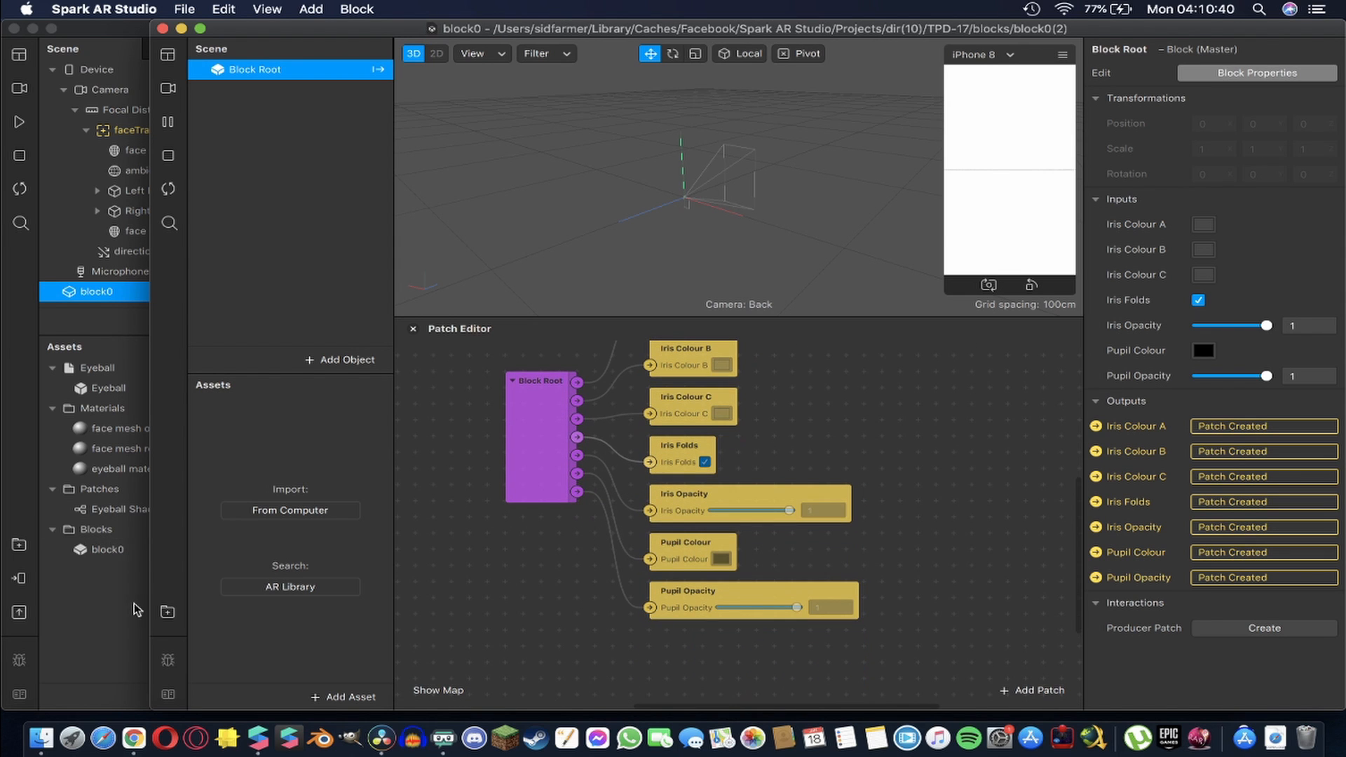
# In the main project, connect block0's Pupil Opacity output to the Eyeball Shader's Pupil Opacity port and test its slider, leaving it at 1
pyautogui.click(112, 600)
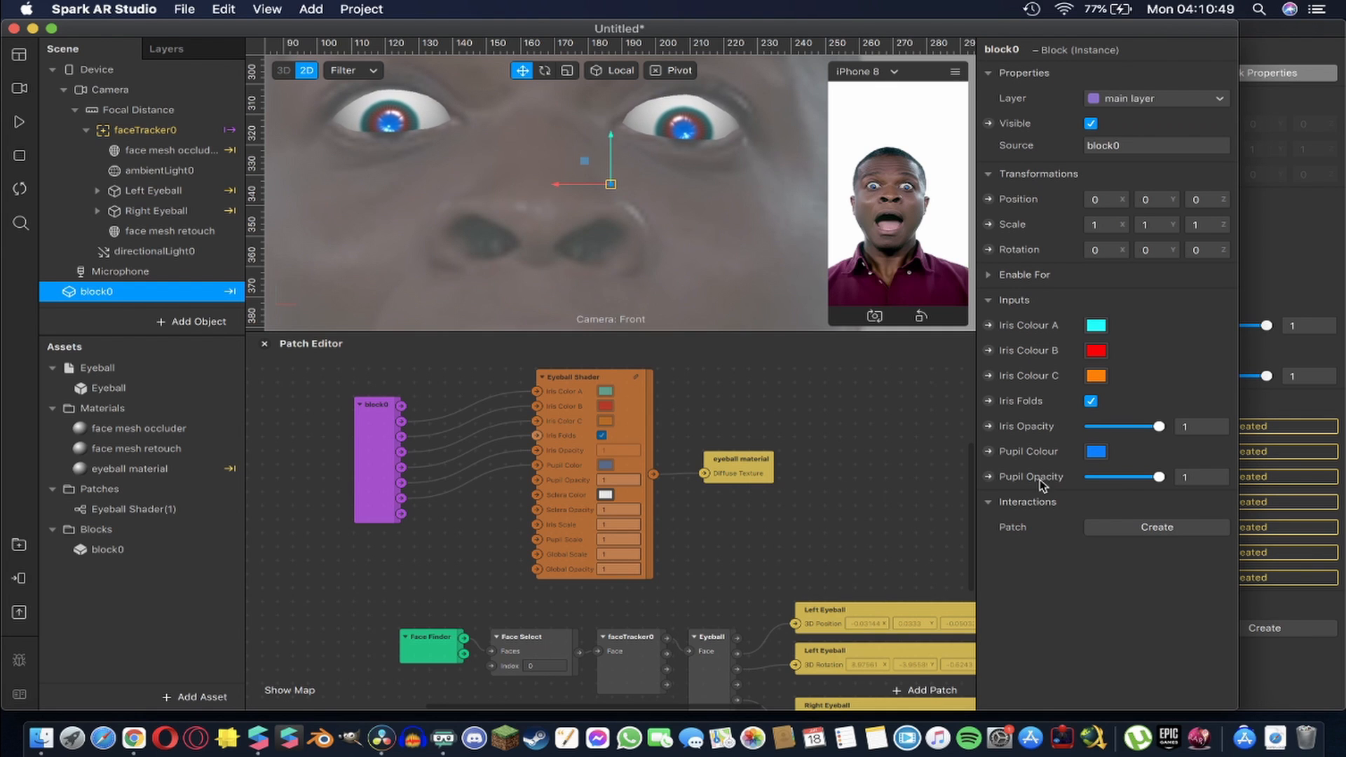
pyautogui.moveTo(402, 516); pyautogui.dragTo(538, 481)
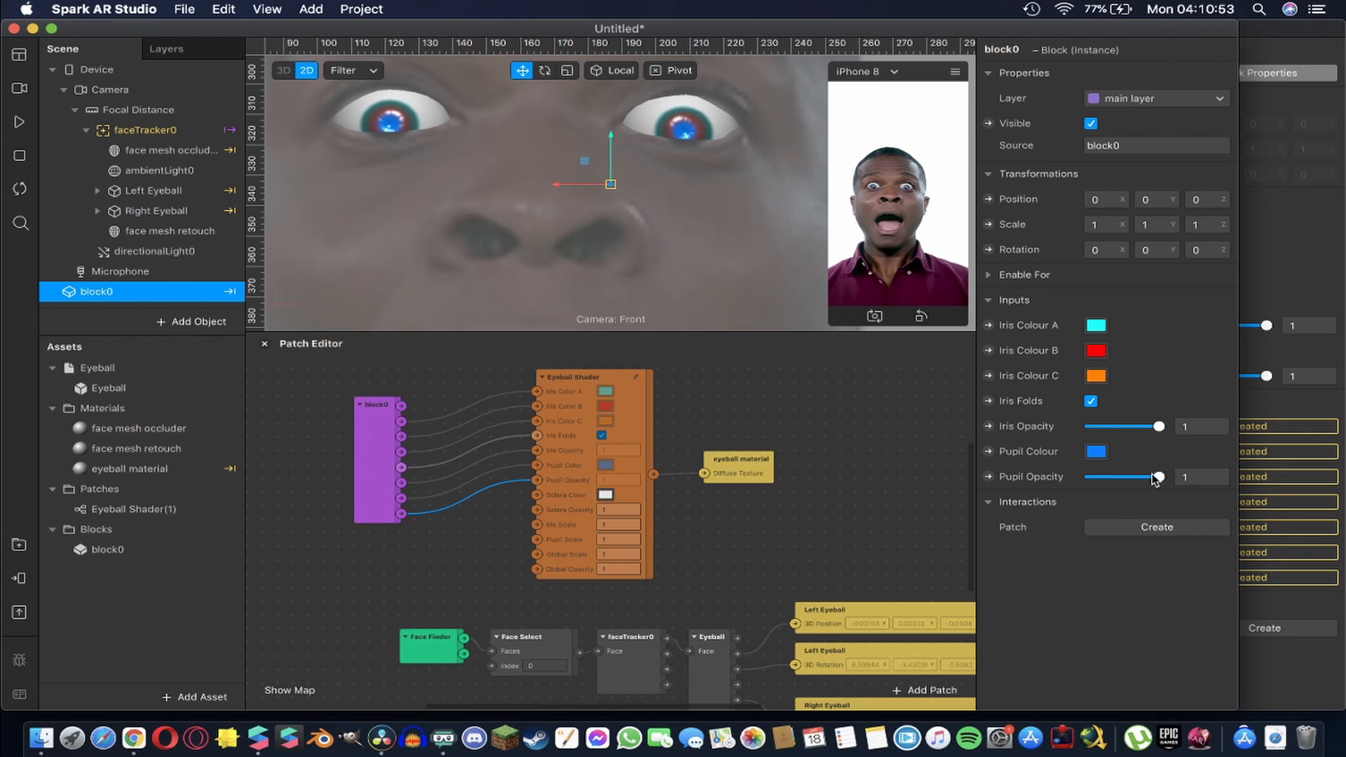
pyautogui.moveTo(1153, 476)
pyautogui.mouseDown()
pyautogui.moveTo(1090, 481)
pyautogui.moveTo(1162, 479)
pyautogui.mouseUp()
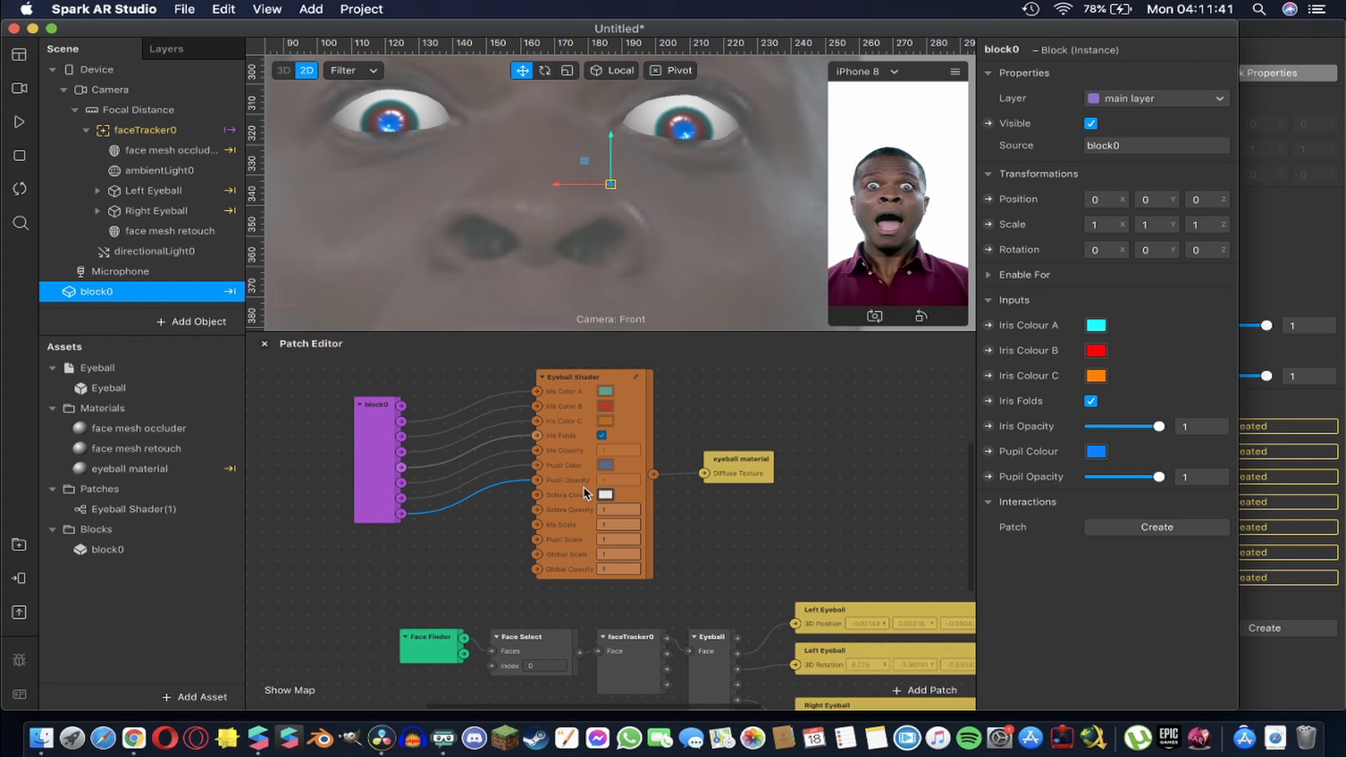
# Connect block0's Sclera Colour, Sclera Opacity, Iris Scale, Pupil Scale, Global Scale and Global Opacity outputs to the matching Eyeball Shader ports
pyautogui.click(364, 441)
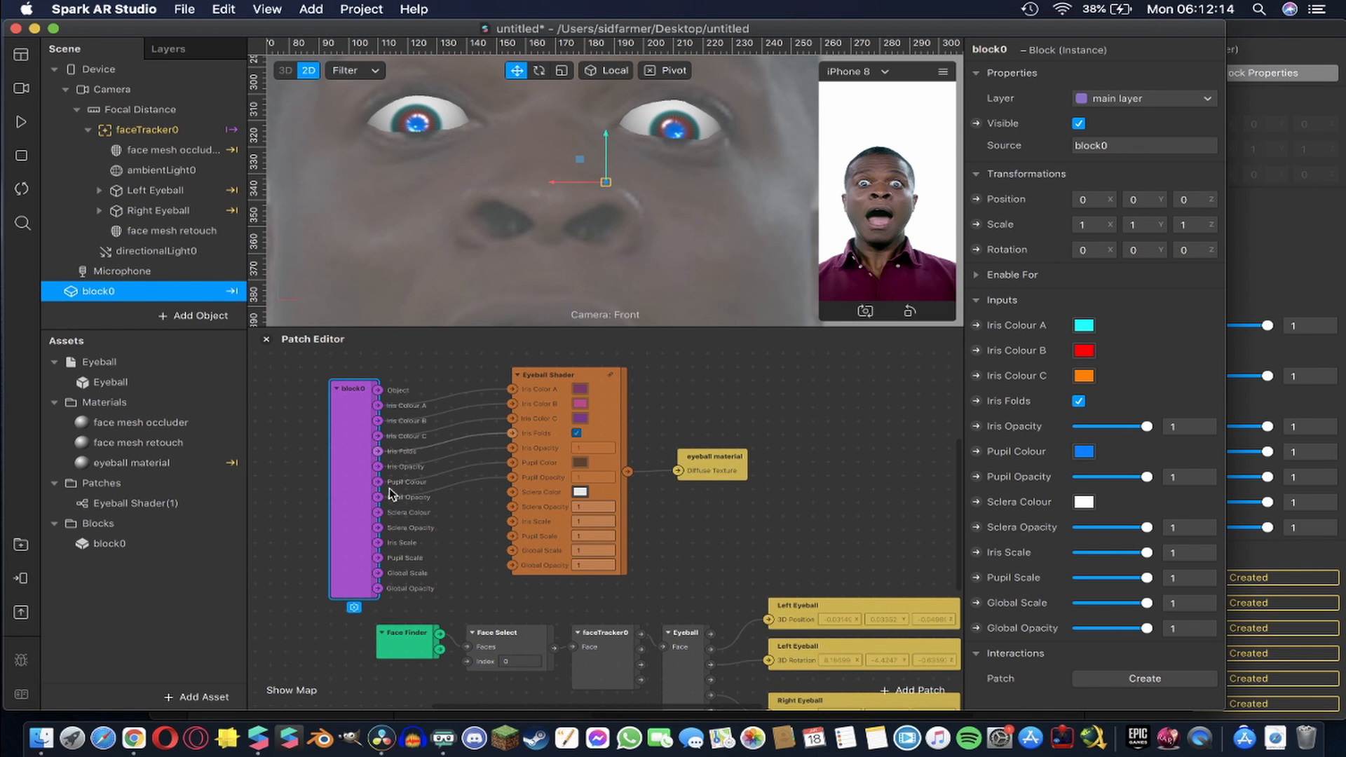
pyautogui.moveTo(379, 518); pyautogui.dragTo(511, 493)
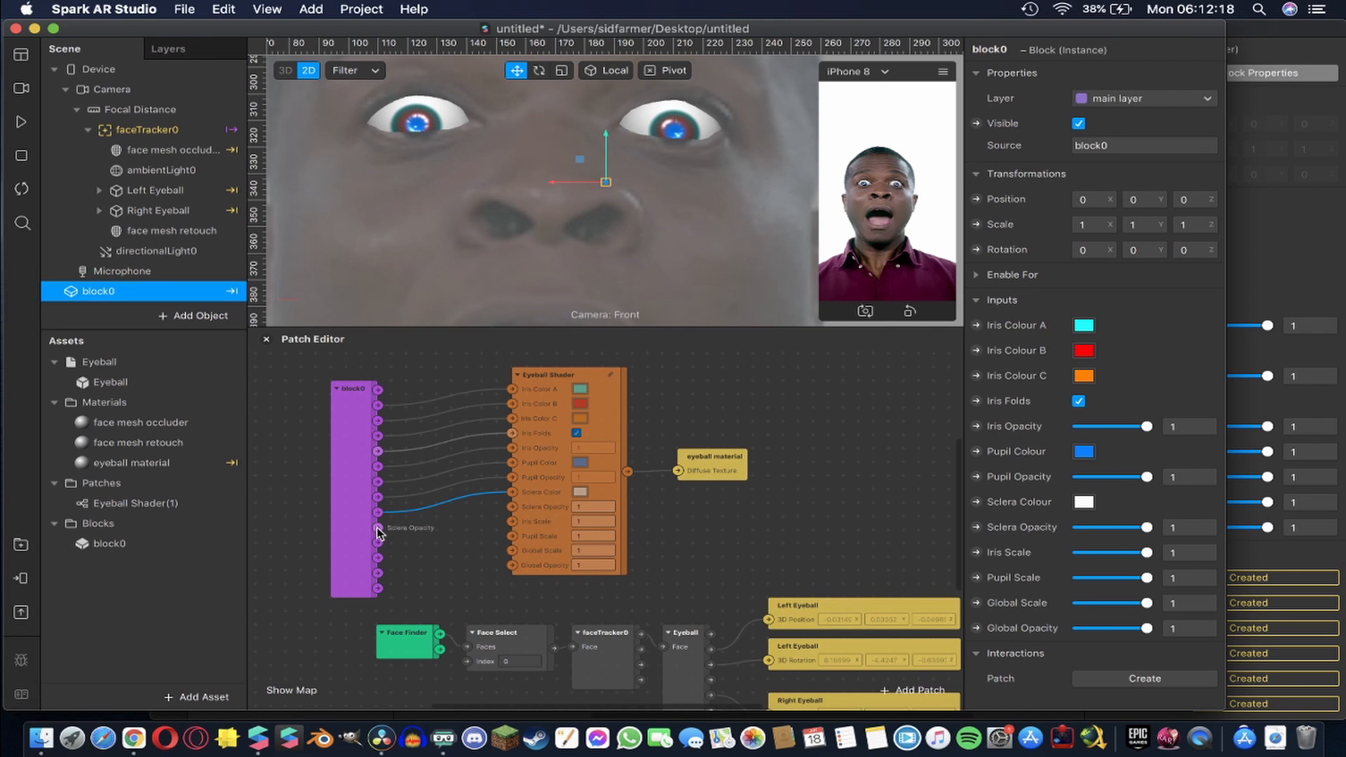
pyautogui.moveTo(378, 527); pyautogui.dragTo(510, 506)
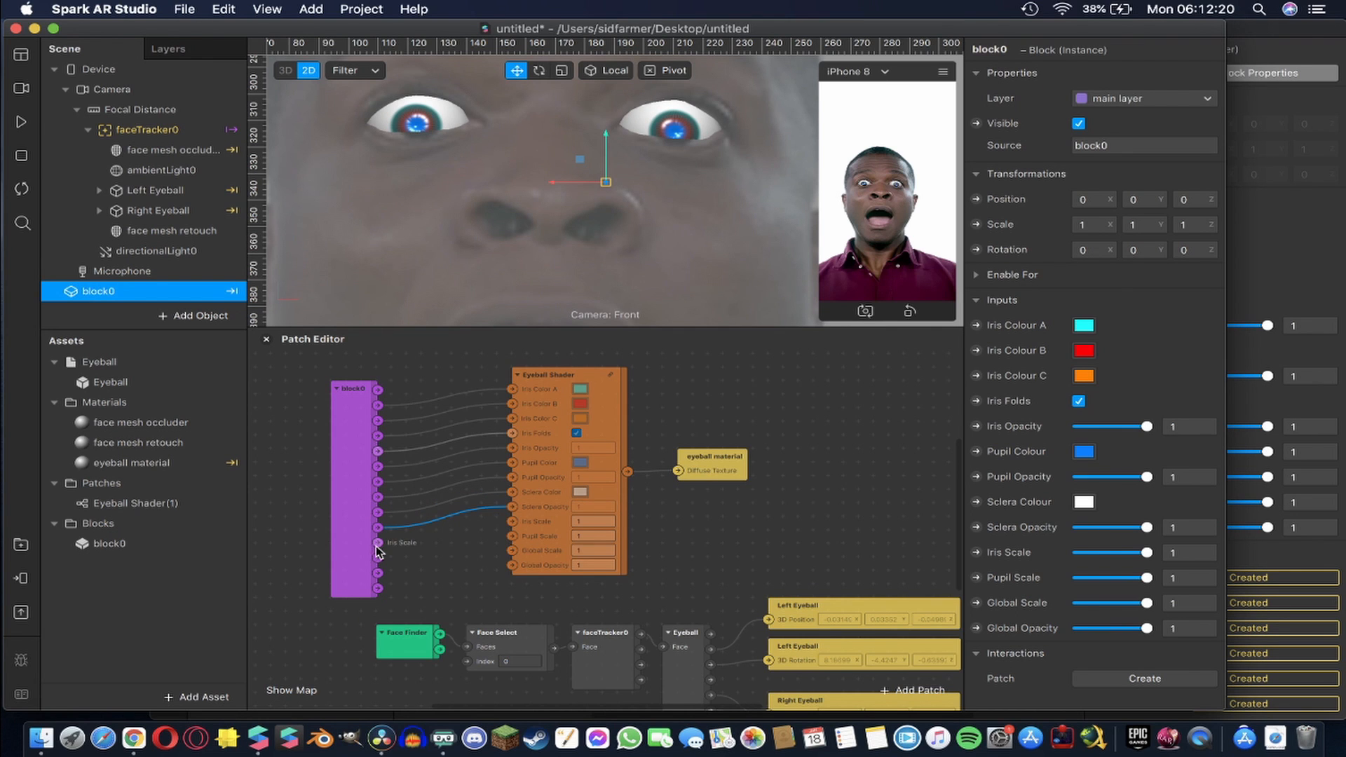
pyautogui.moveTo(378, 543); pyautogui.dragTo(427, 542)
pyautogui.moveTo(507, 524); pyautogui.dragTo(511, 522)
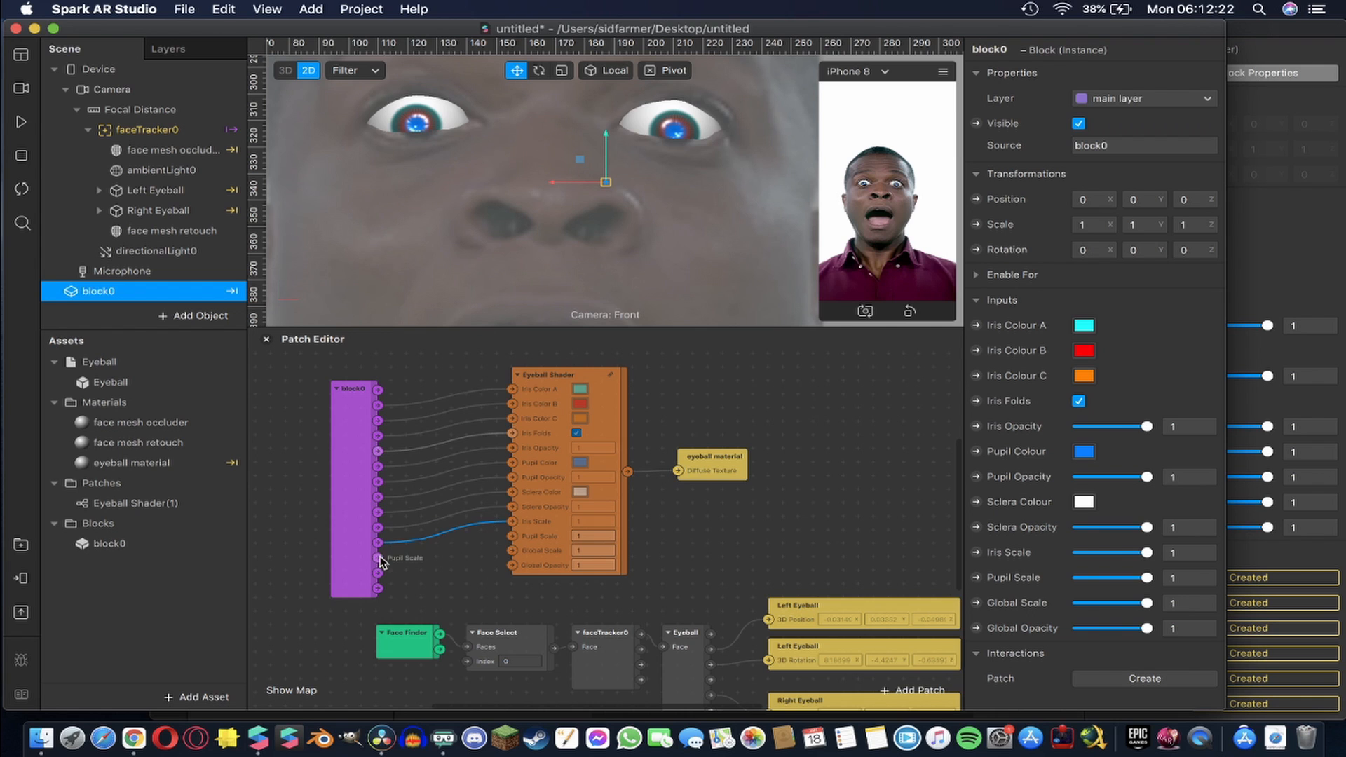
pyautogui.moveTo(378, 559); pyautogui.dragTo(511, 537)
pyautogui.moveTo(379, 574); pyautogui.dragTo(512, 550)
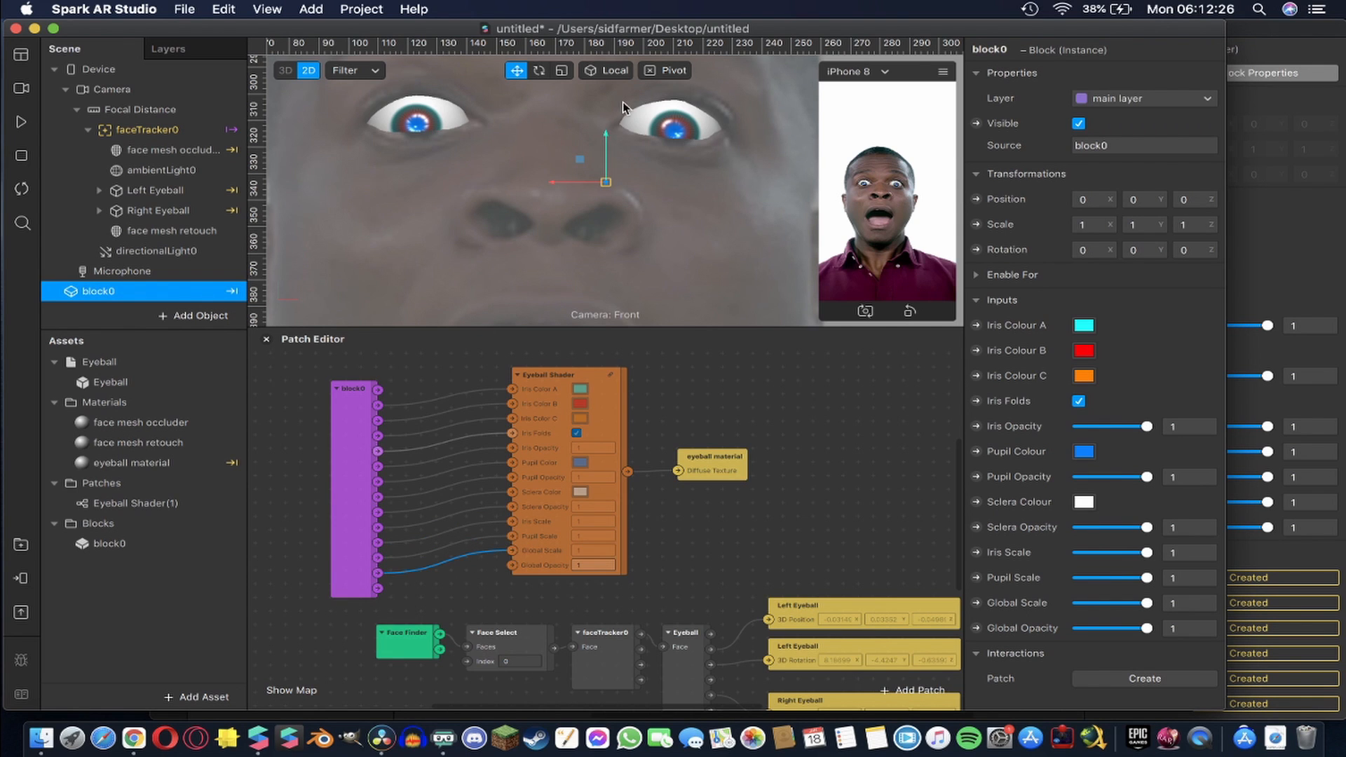
pyautogui.moveTo(379, 588); pyautogui.dragTo(510, 565)
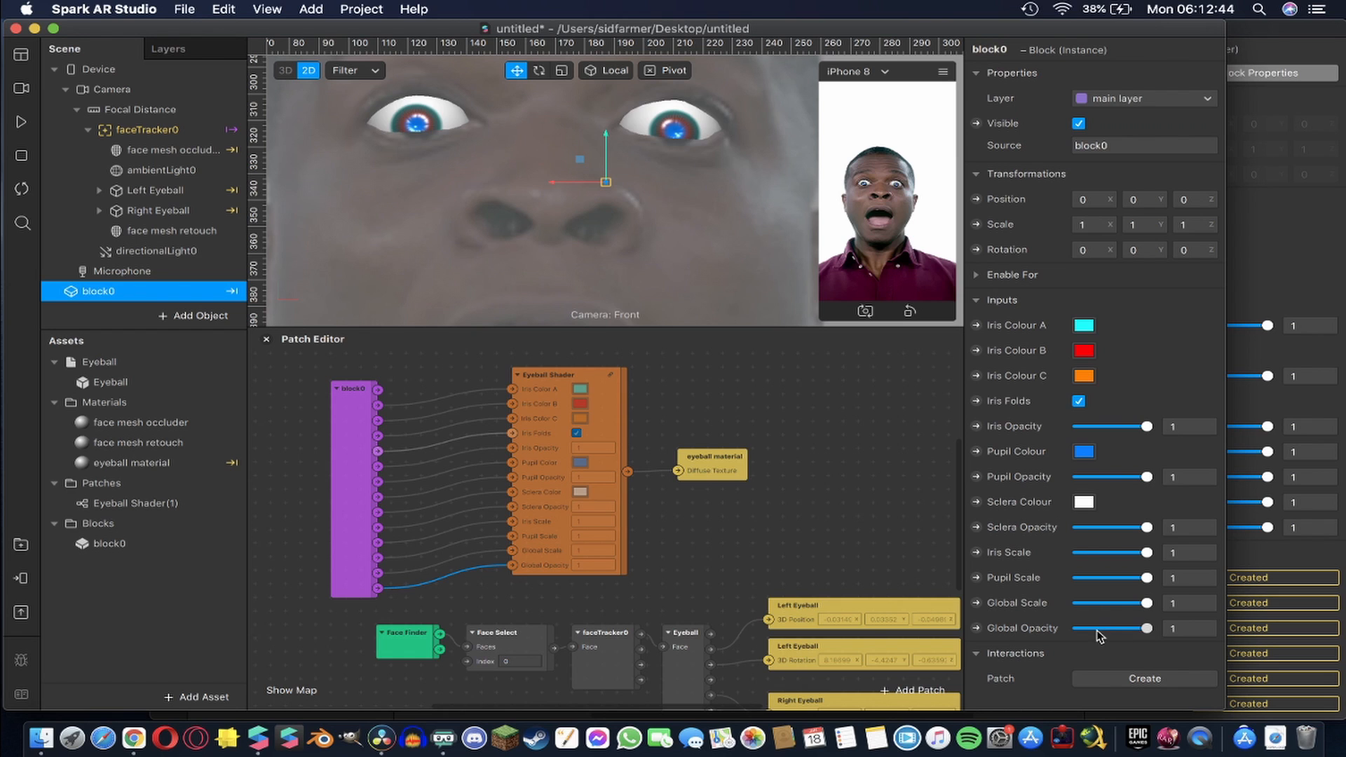
# Test block0's Global Opacity at 0 and Global Scale at about 0.35, and restore both to 1
pyautogui.click(1073, 630)
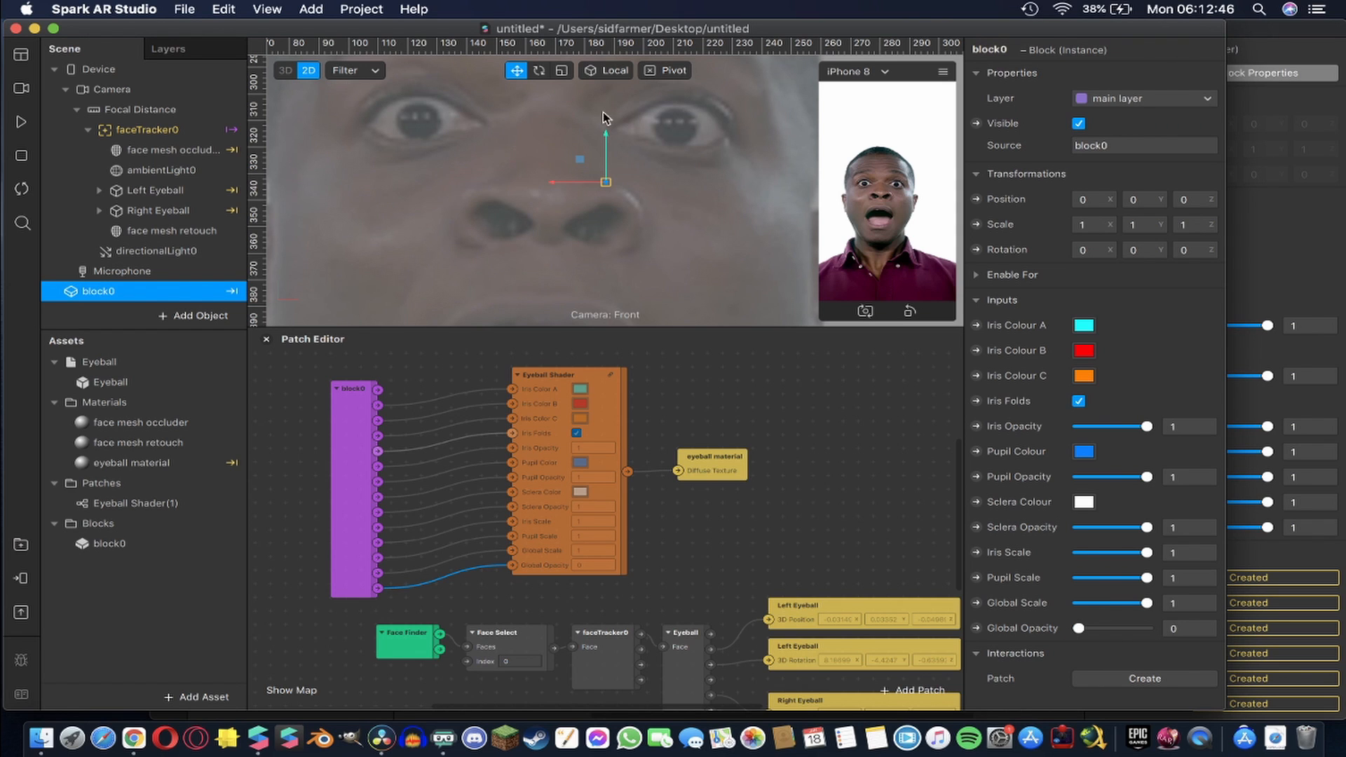
pyautogui.click(1091, 632)
pyautogui.click(1139, 601)
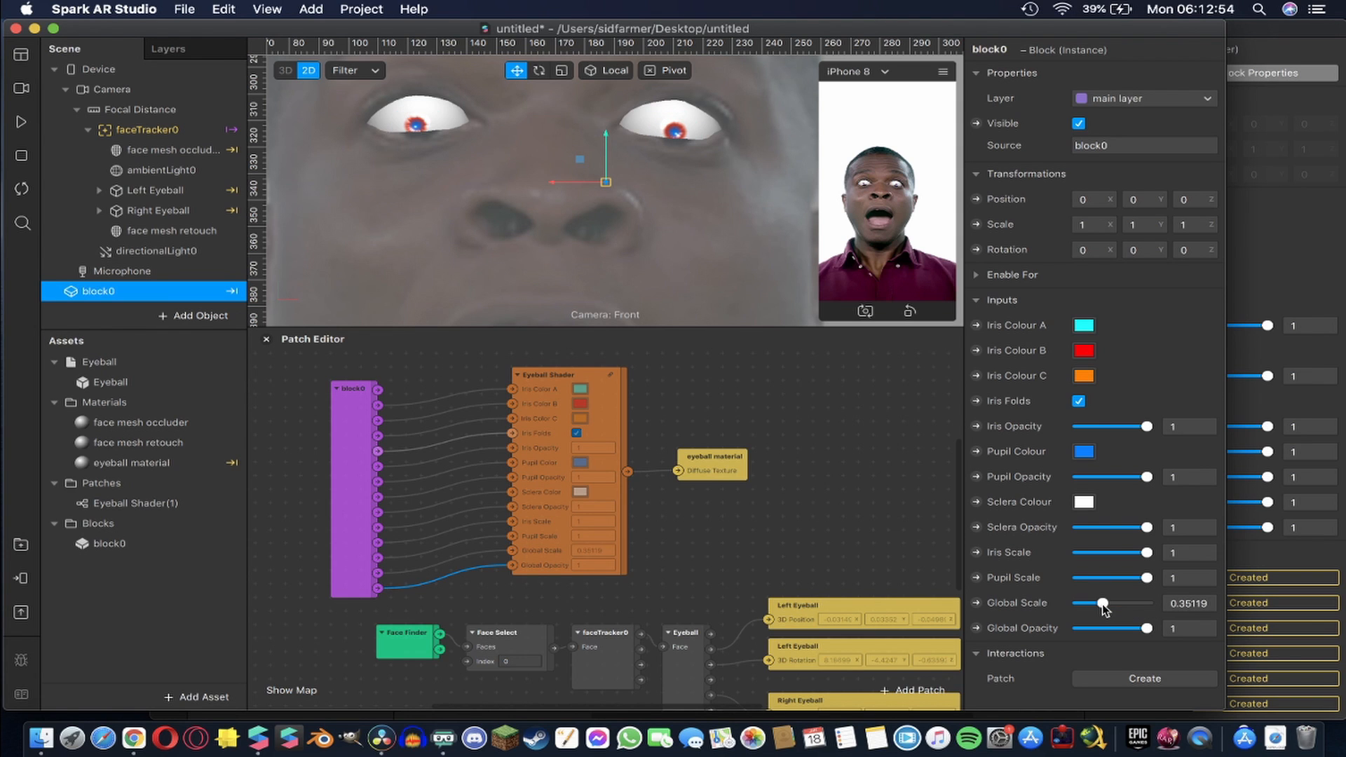
pyautogui.moveTo(1102, 604); pyautogui.dragTo(1157, 604)
# In the block0 window, review the block's full set of inputs, outputs and connected patches, including their definitions in the block properties
pyautogui.click(1302, 243)
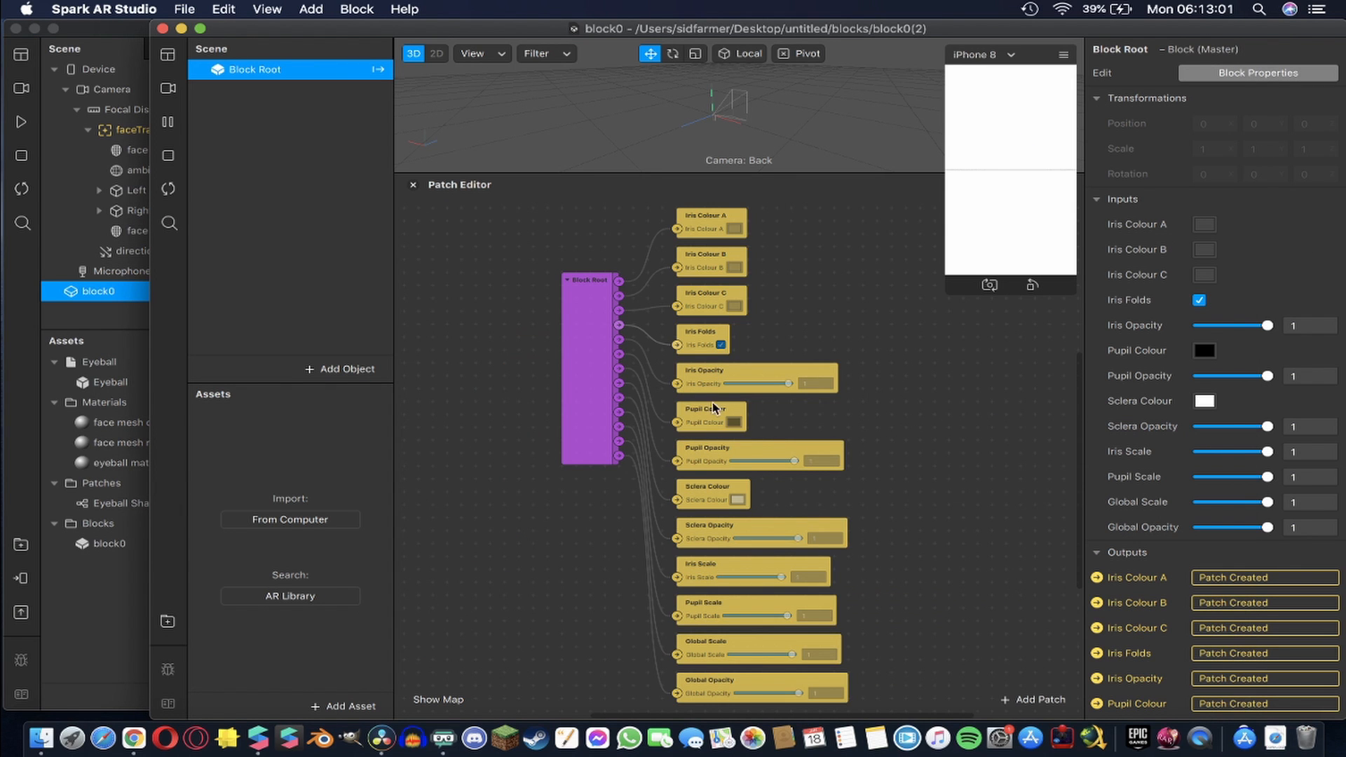
pyautogui.scroll(-6, 1151, 589)
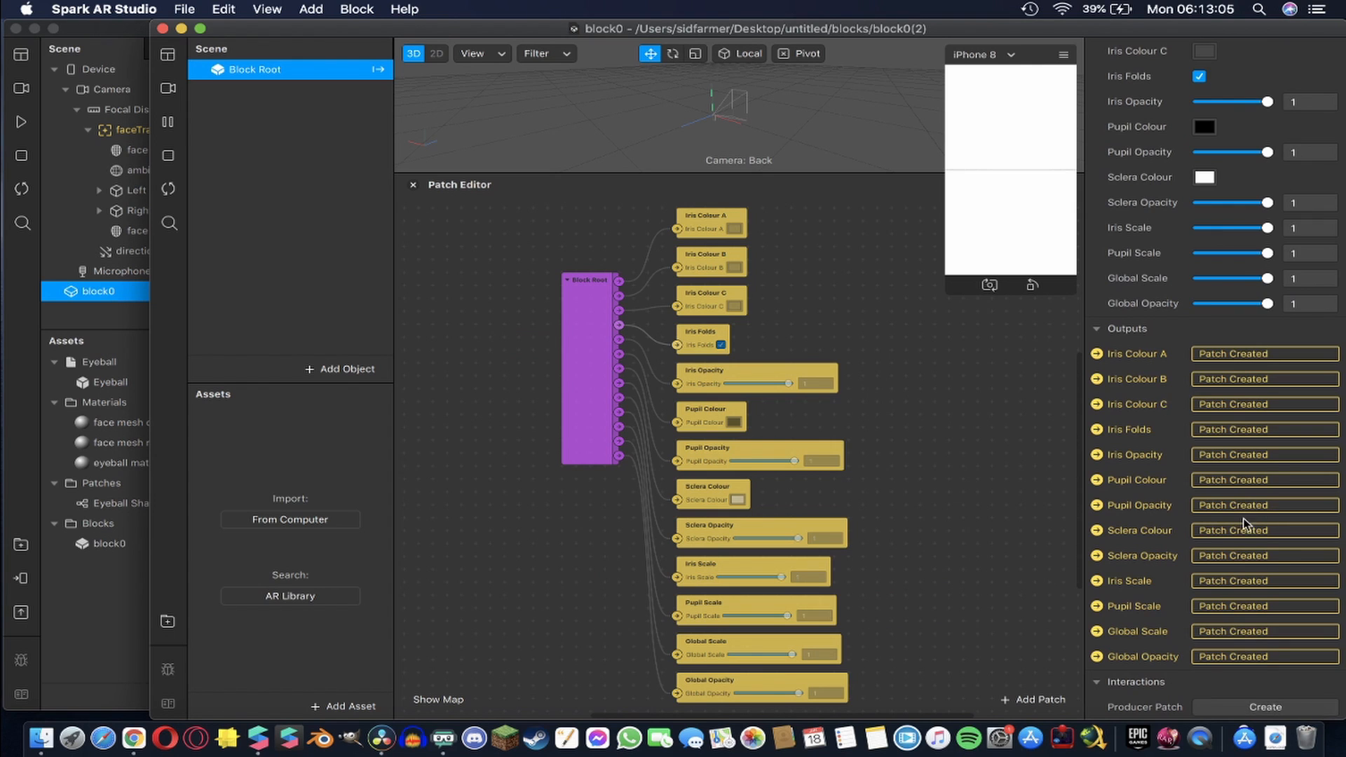
pyautogui.scroll(6, 1246, 523)
pyautogui.scroll(-6, 1246, 523)
pyautogui.click(587, 426)
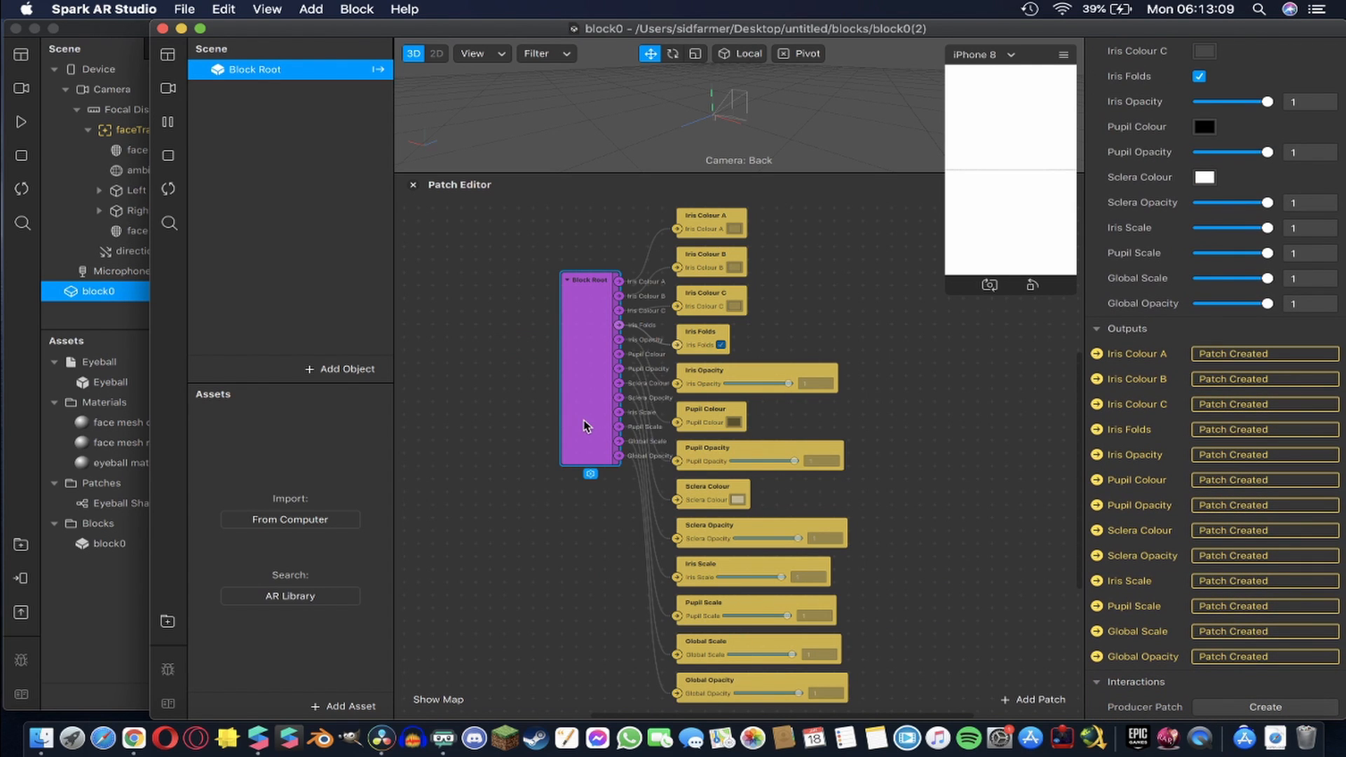
pyautogui.scroll(6, 1210, 129)
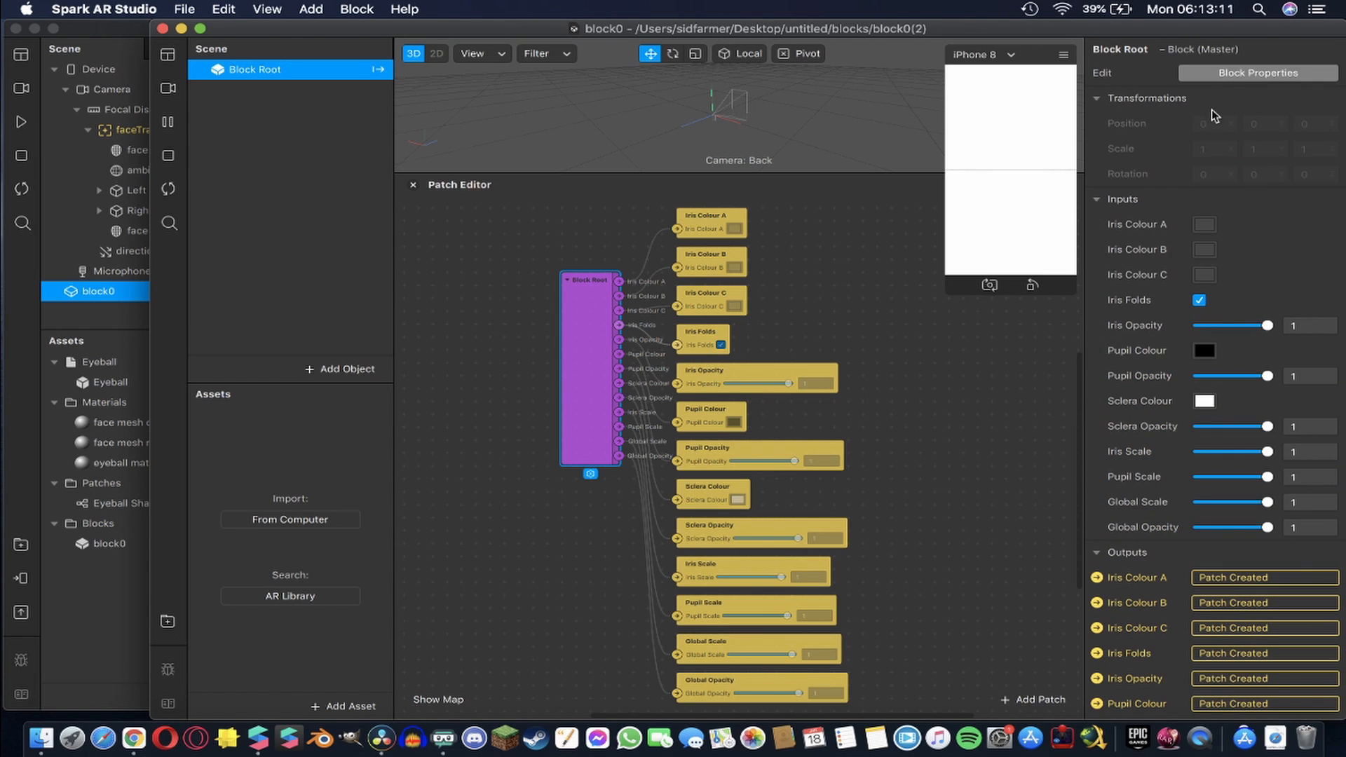
pyautogui.click(1216, 73)
pyautogui.scroll(5, 871, 280)
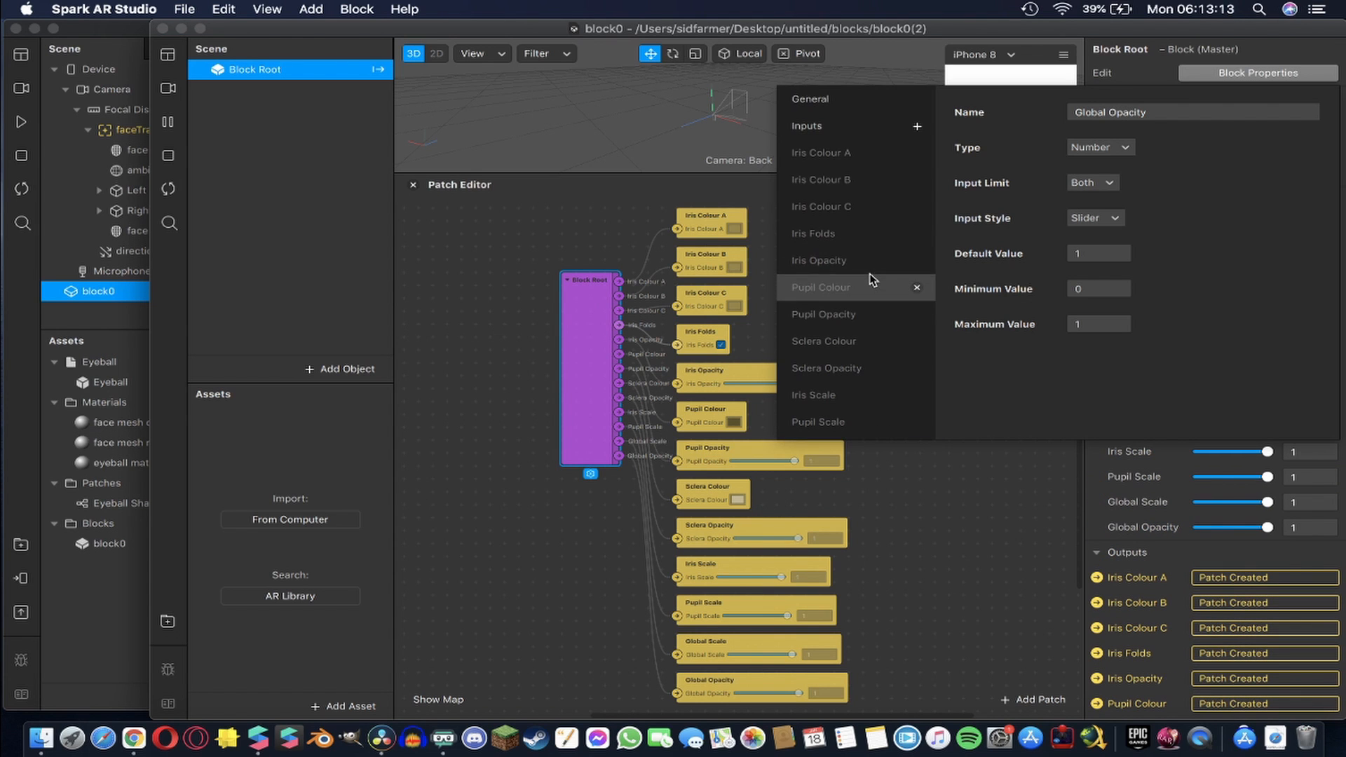
# Review the sclera, iris scale, pupil scale and global input definitions in the block properties, including type, style and limits
pyautogui.scroll(-3, 827, 279)
pyautogui.click(836, 274)
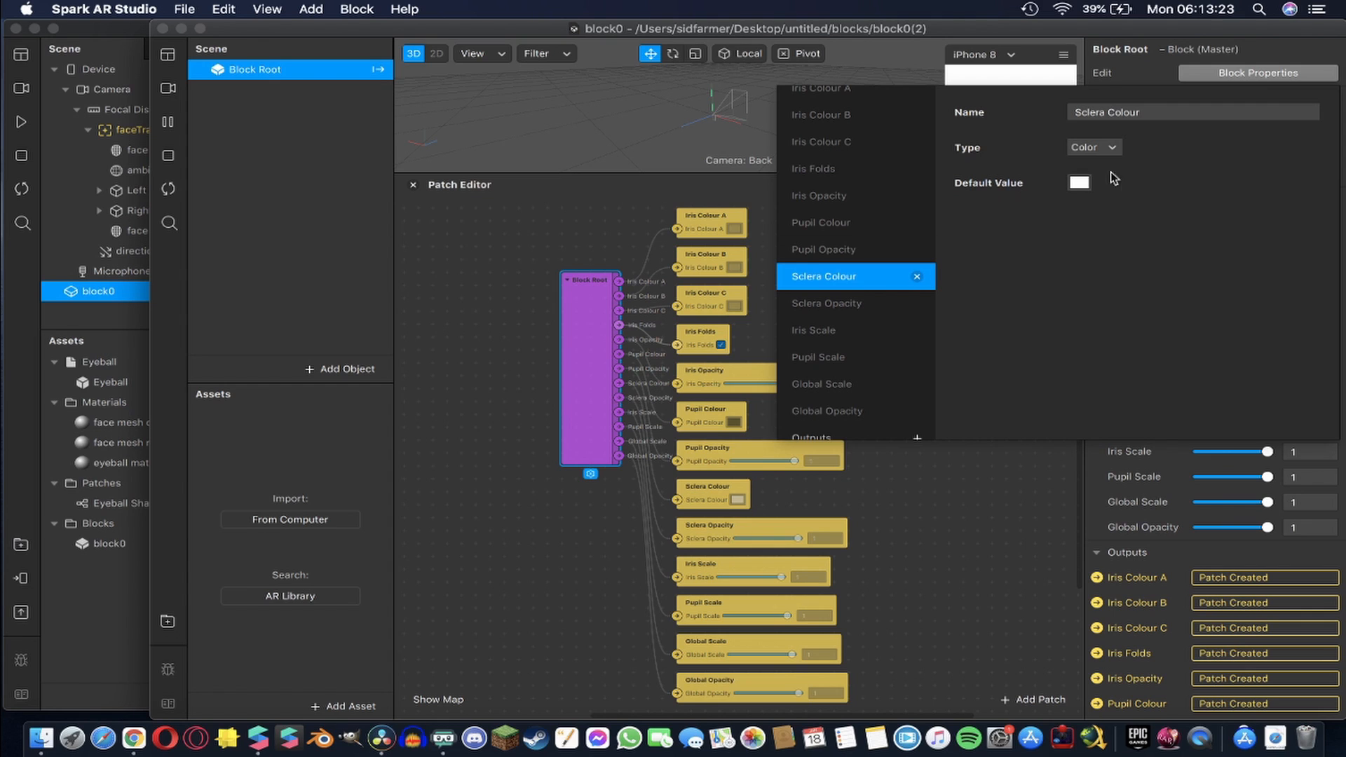
pyautogui.click(884, 303)
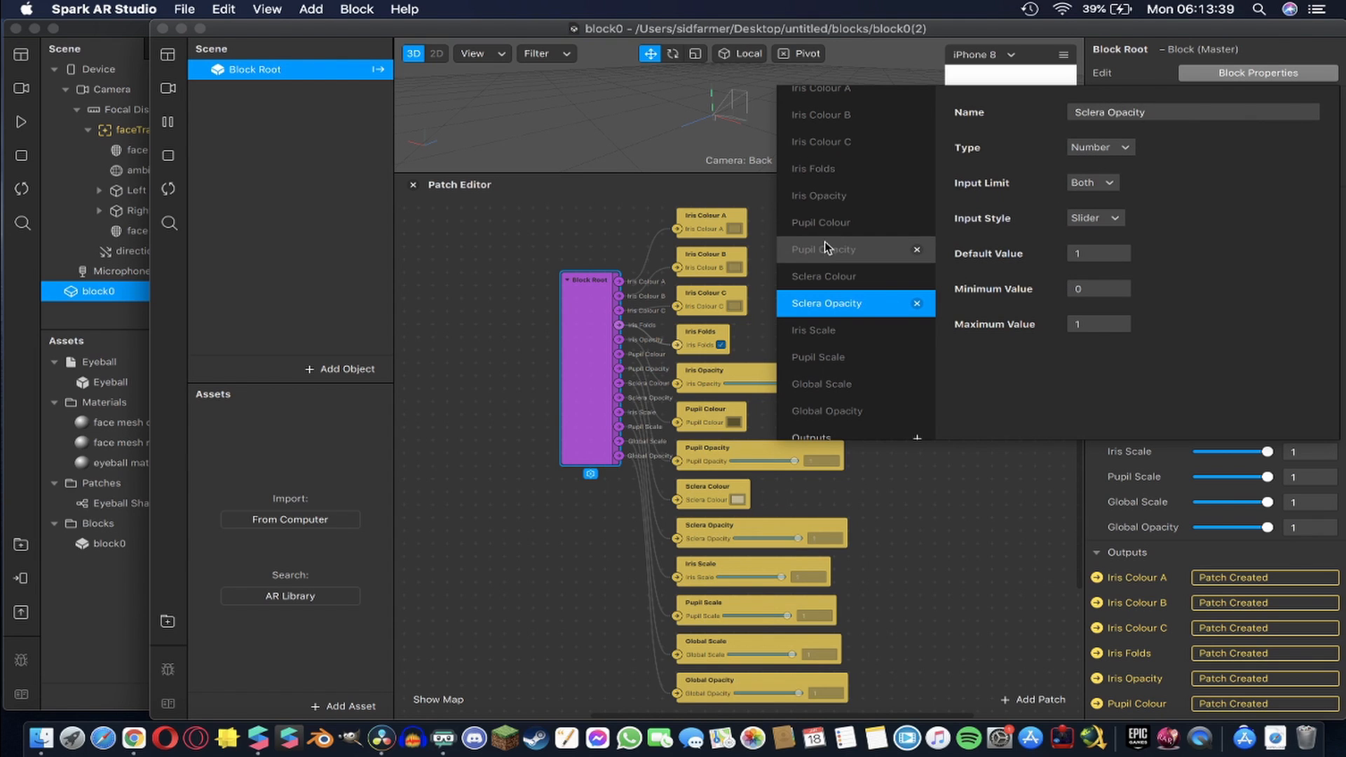
pyautogui.scroll(-2, 843, 271)
pyautogui.click(831, 260)
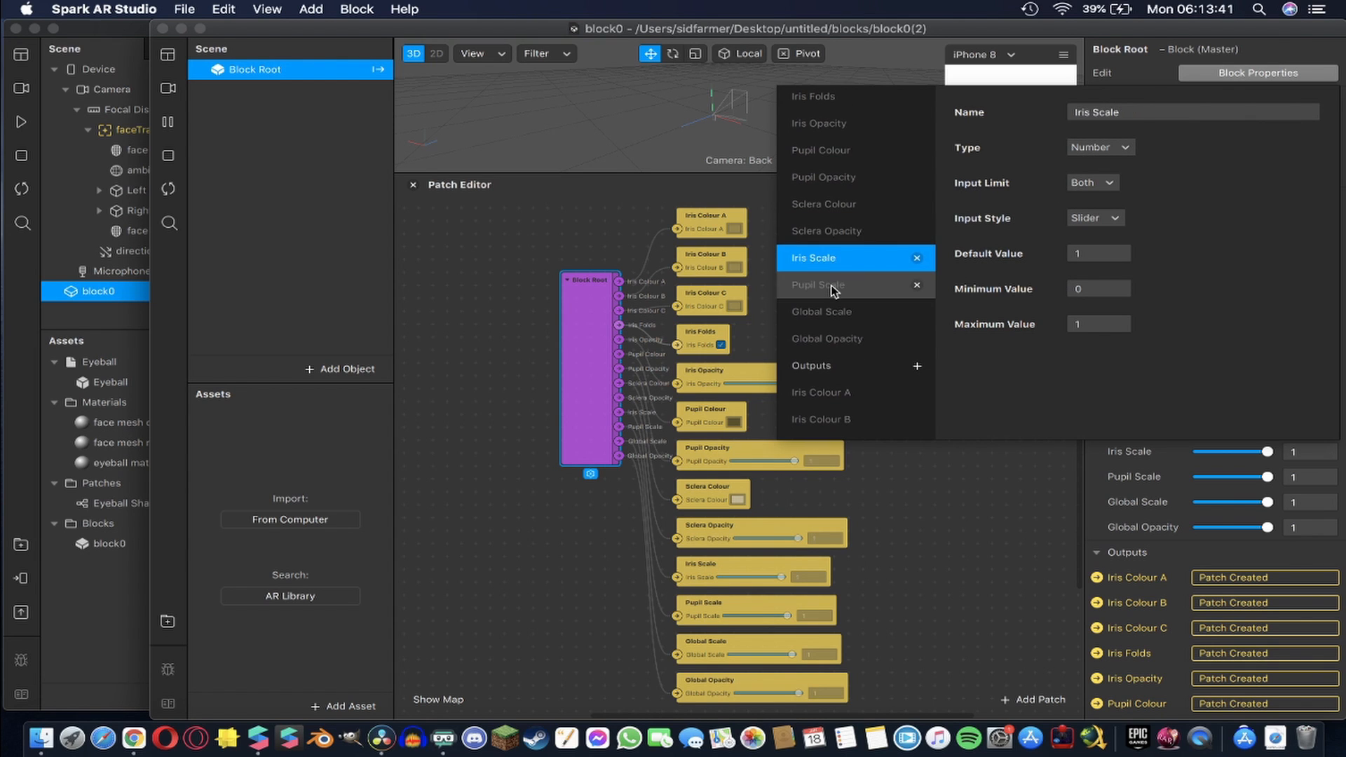
pyautogui.click(833, 286)
pyautogui.click(831, 312)
pyautogui.click(831, 339)
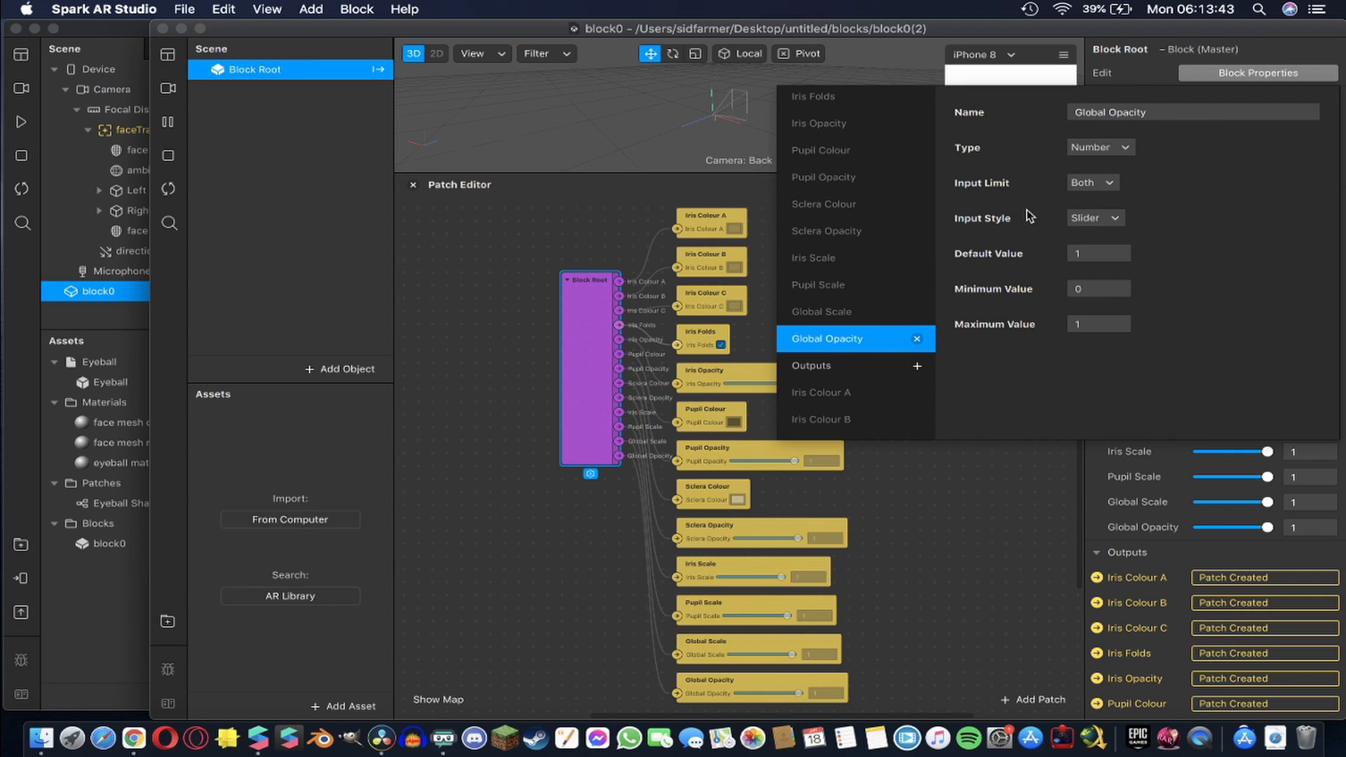
pyautogui.scroll(3, 852, 364)
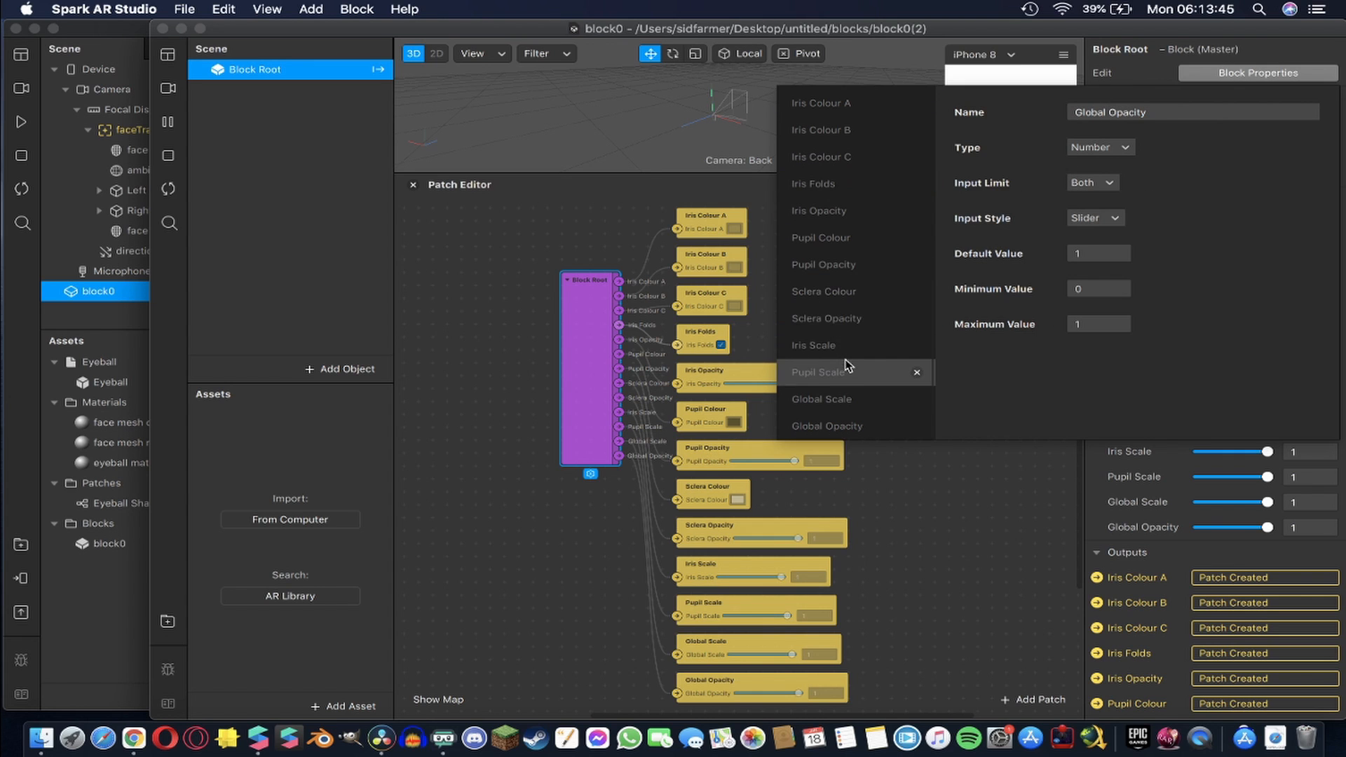
pyautogui.click(826, 345)
pyautogui.click(825, 371)
pyautogui.click(824, 399)
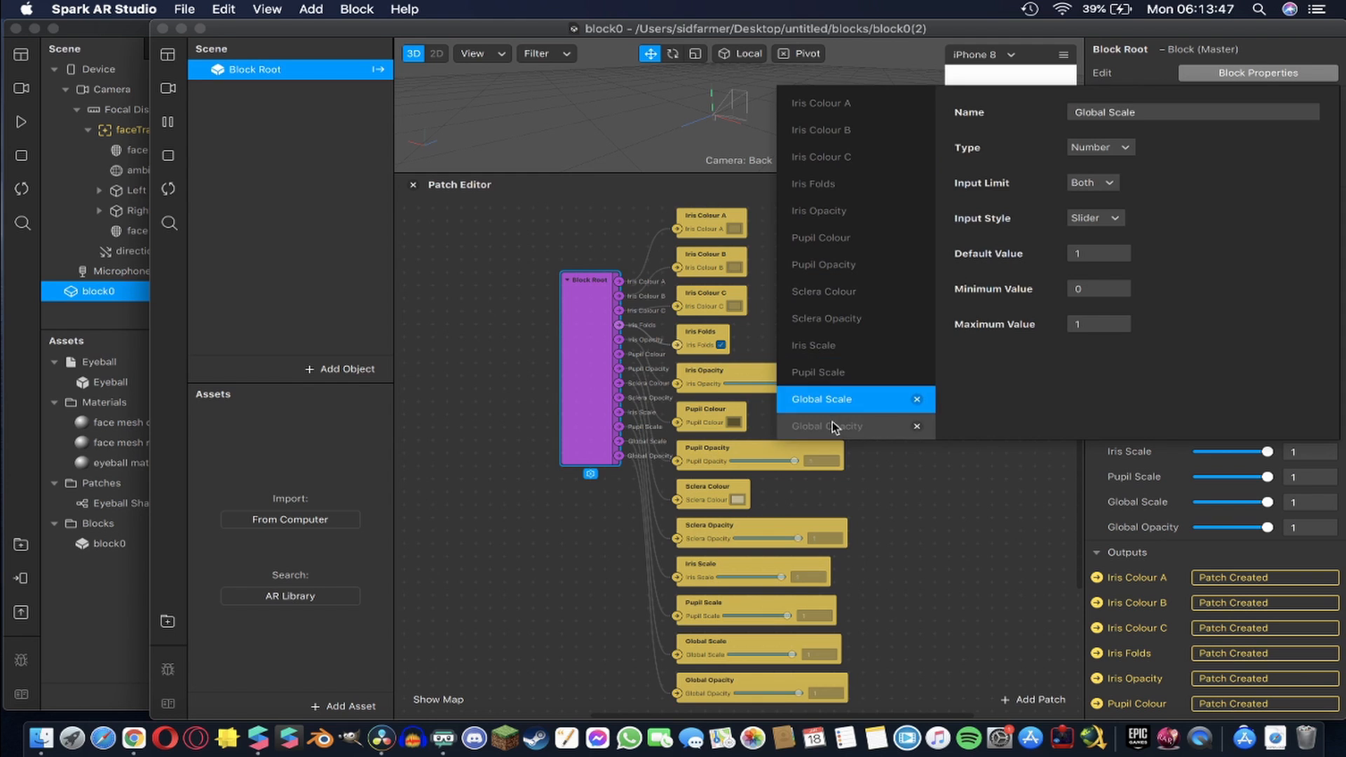
pyautogui.click(622, 128)
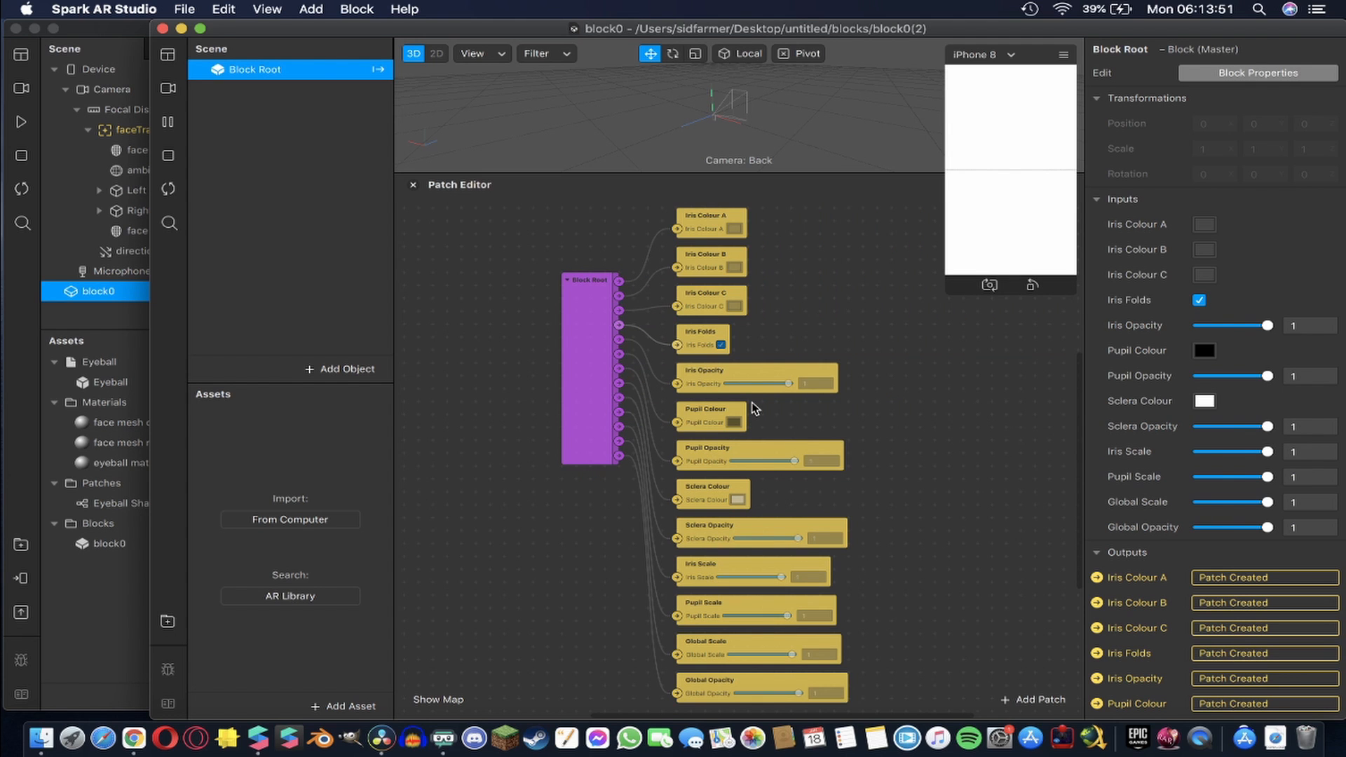
# Return to the main project, inspect the block0 patch's outputs and its block window, and minimise the block window
pyautogui.click(91, 484)
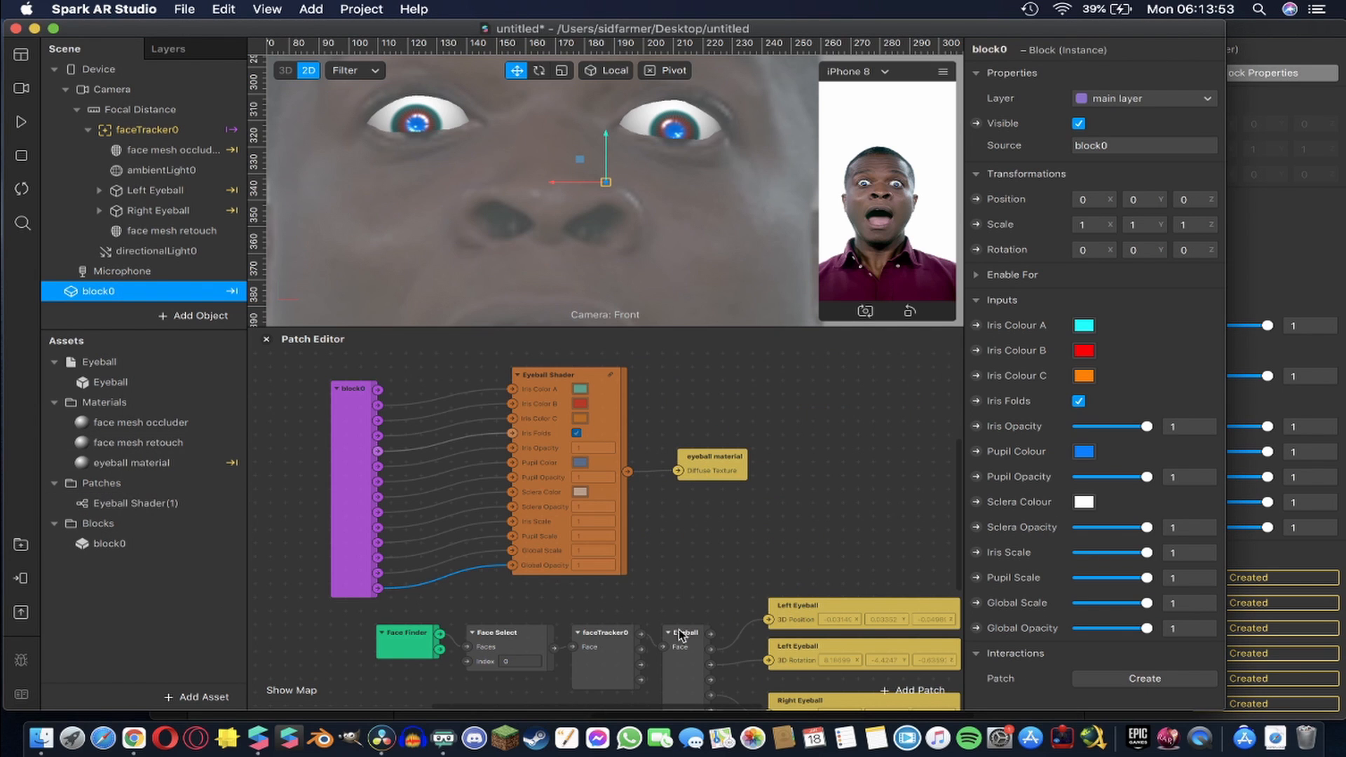
pyautogui.click(338, 509)
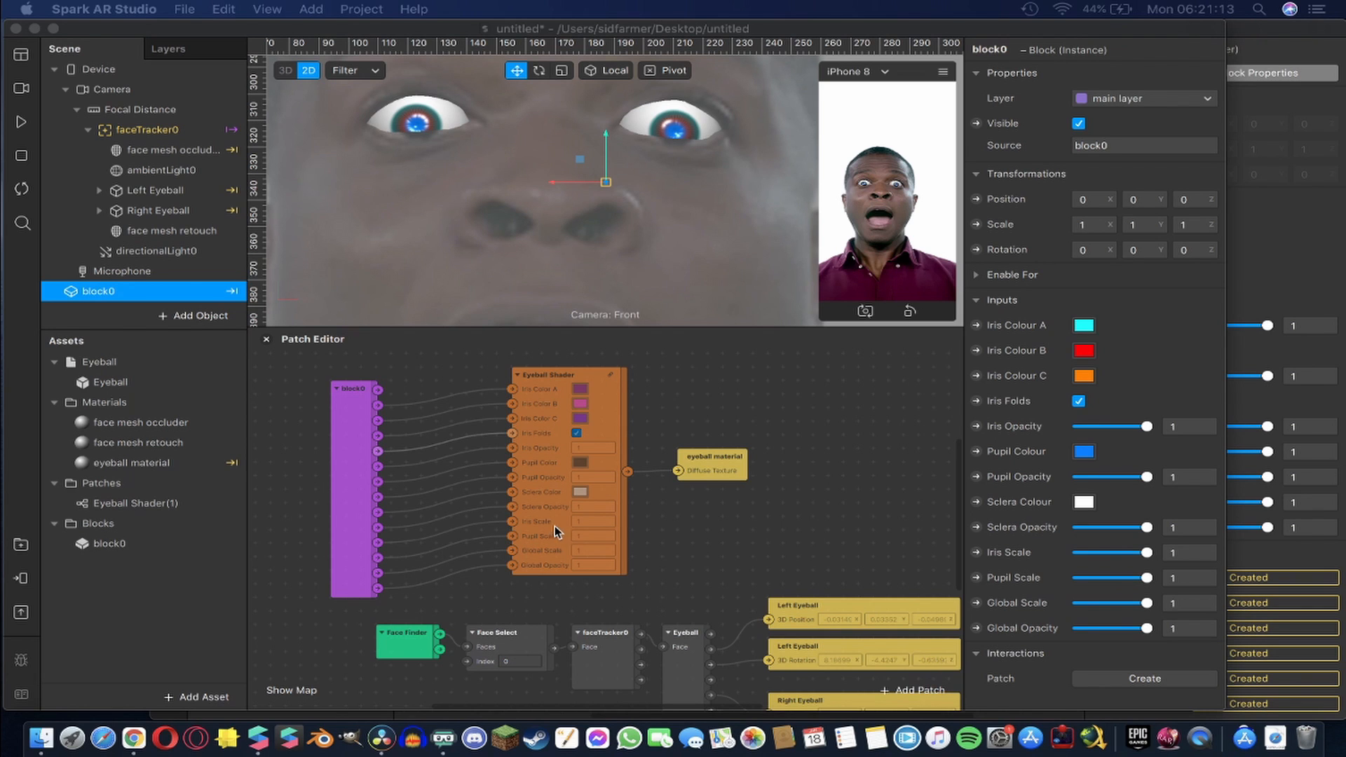
pyautogui.click(338, 440)
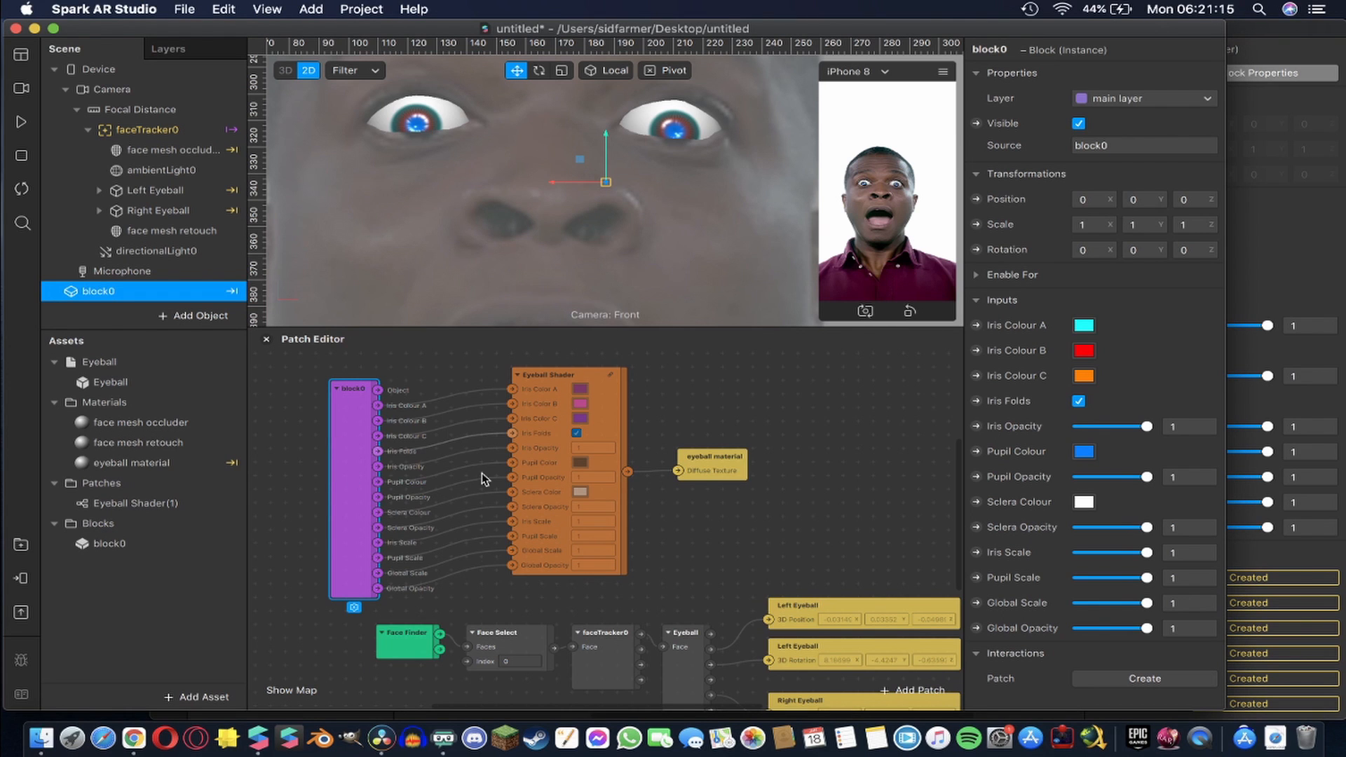
pyautogui.doubleClick(358, 457)
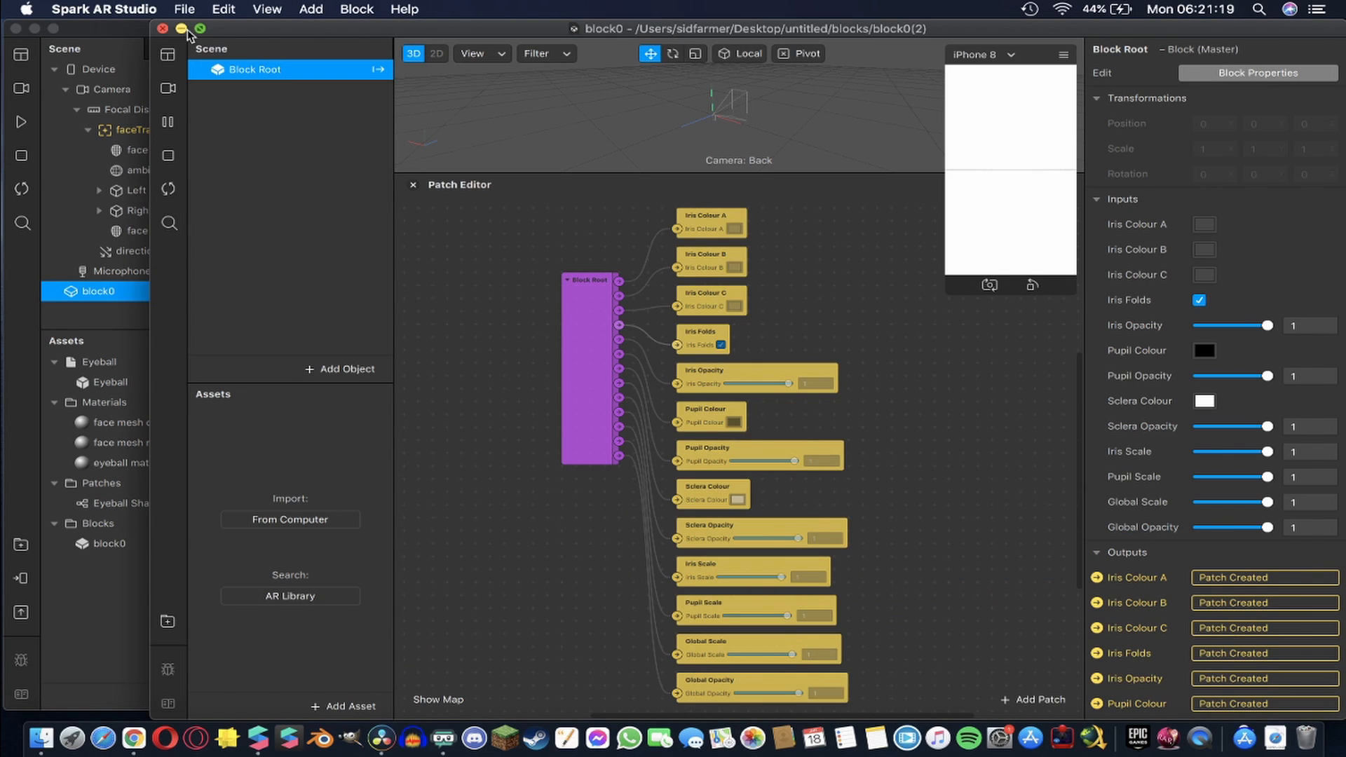
pyautogui.click(181, 29)
# In Finder, open the block0(2) folder inside untitled/blocks and import block0.arblock into the Spark AR project's assets
pyautogui.doubleClick(1288, 524)
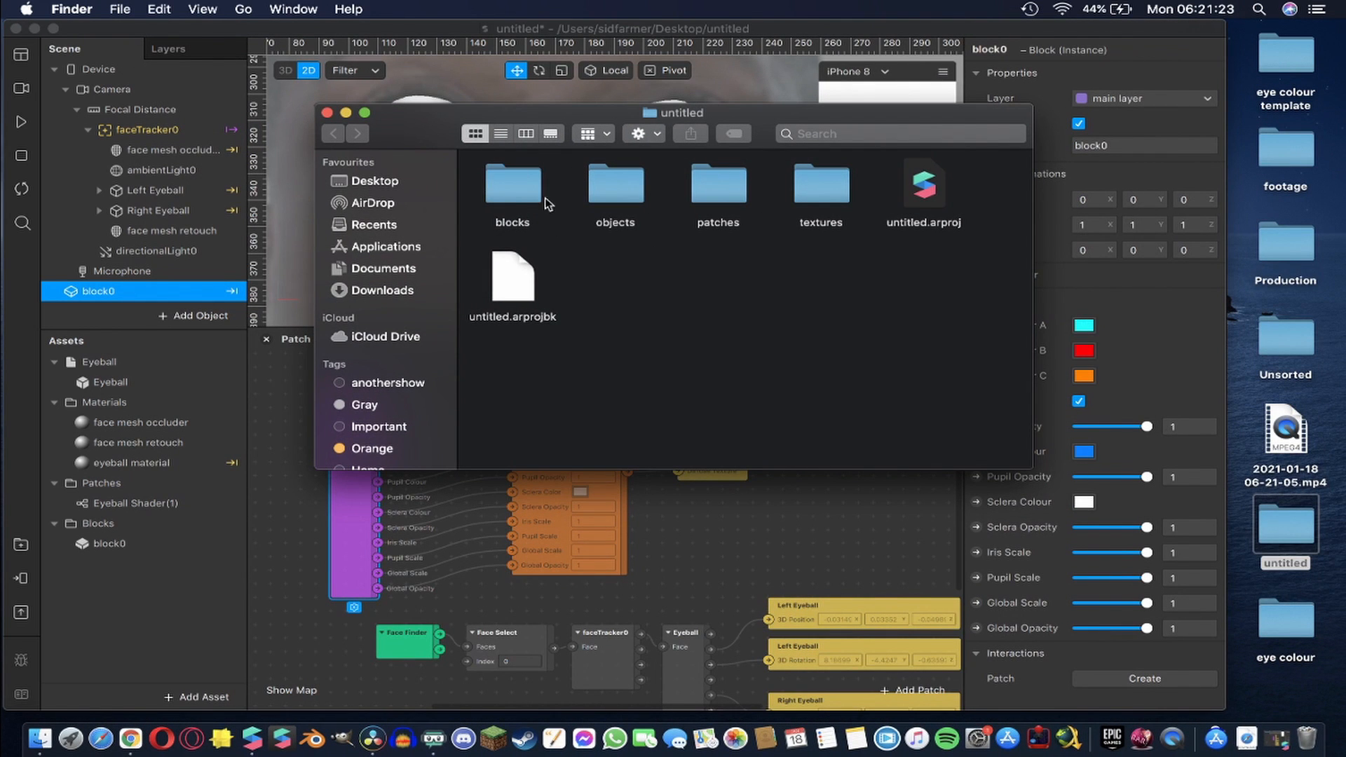
pyautogui.doubleClick(507, 187)
pyautogui.doubleClick(517, 188)
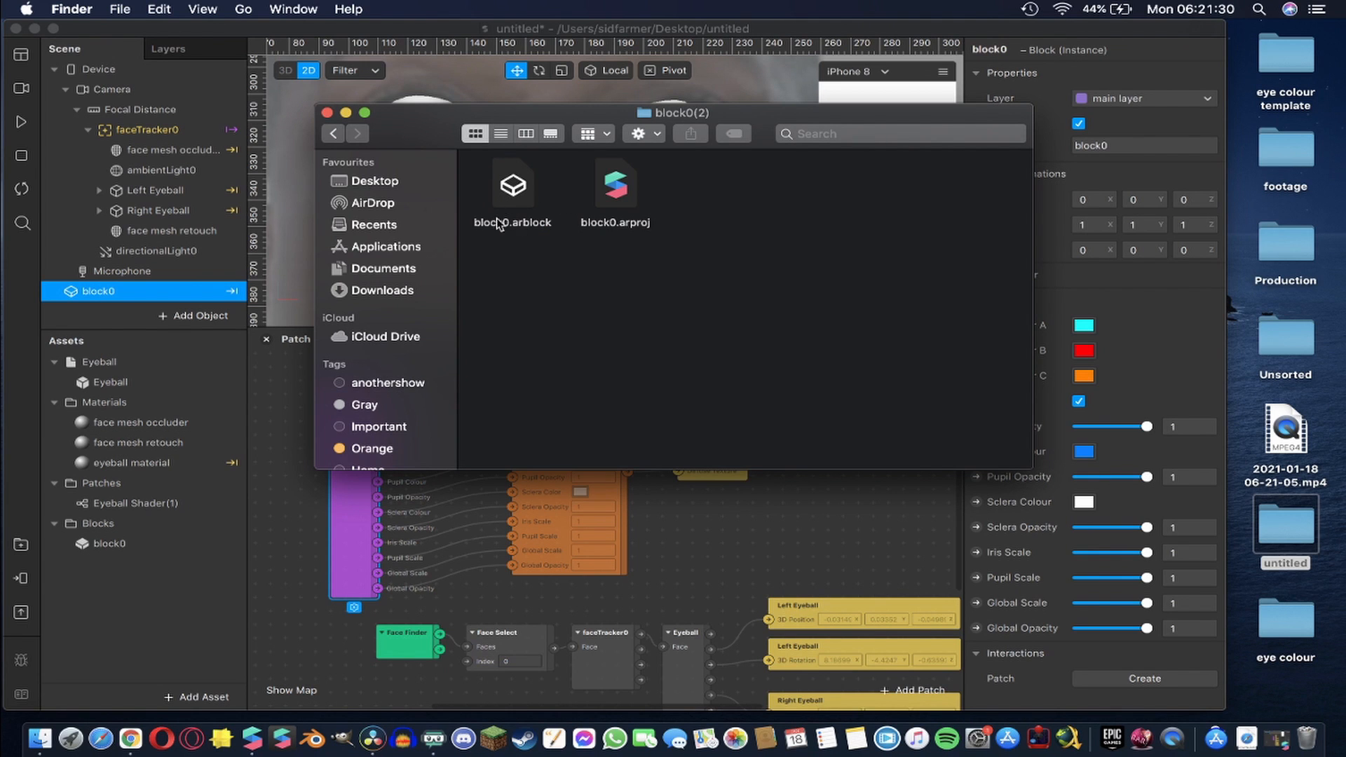
pyautogui.moveTo(519, 191); pyautogui.dragTo(182, 578)
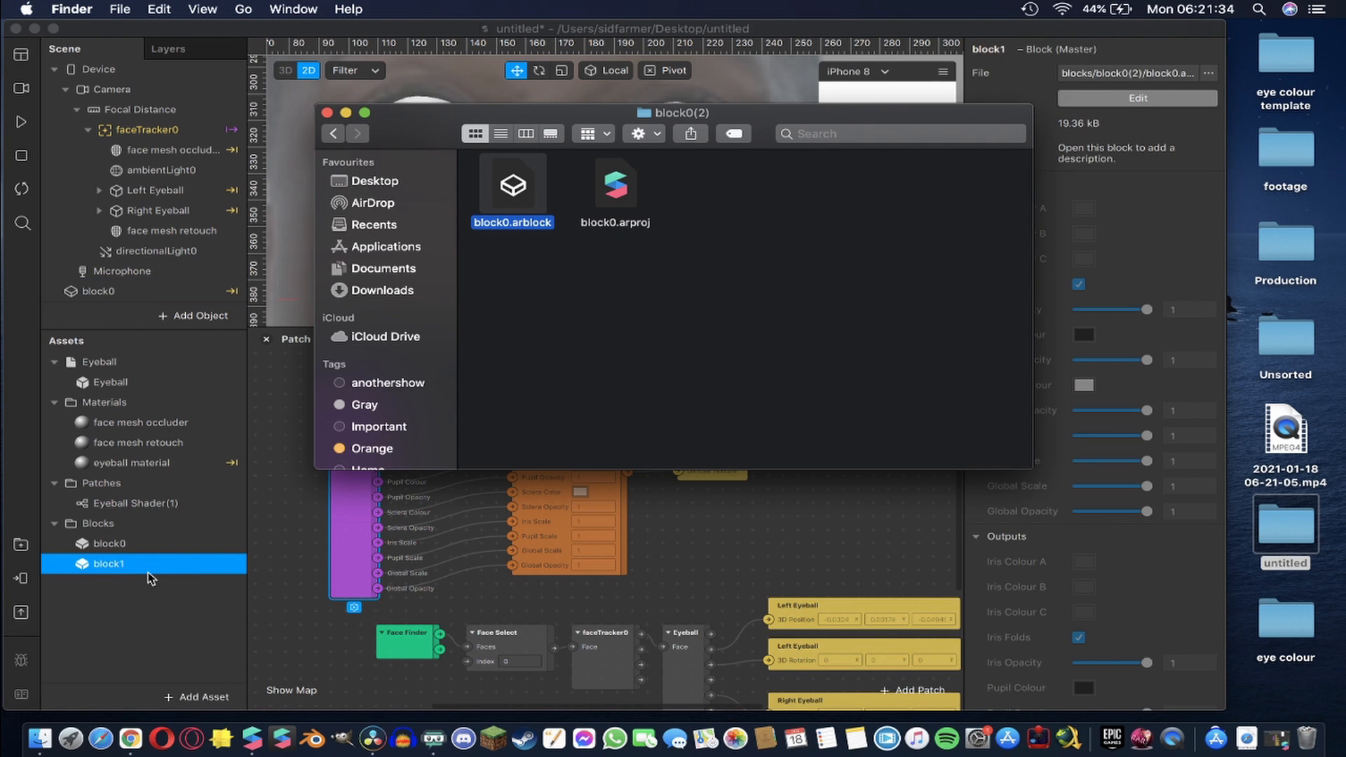
pyautogui.click(170, 565)
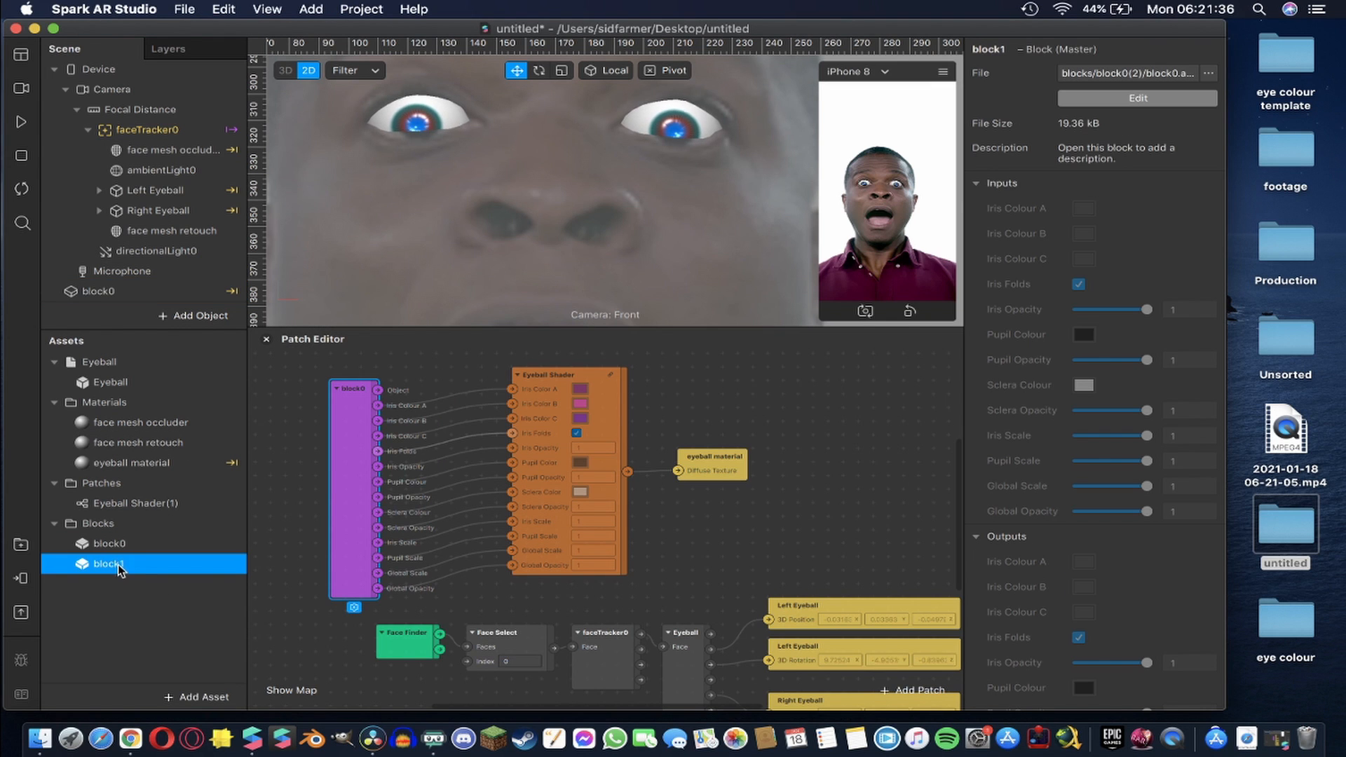
# Add the imported block1 to the patch graph, place it beyond the eyeball material patch and compare its outputs with block0's
pyautogui.moveTo(118, 565); pyautogui.dragTo(857, 430)
pyautogui.scroll(-4, 857, 431)
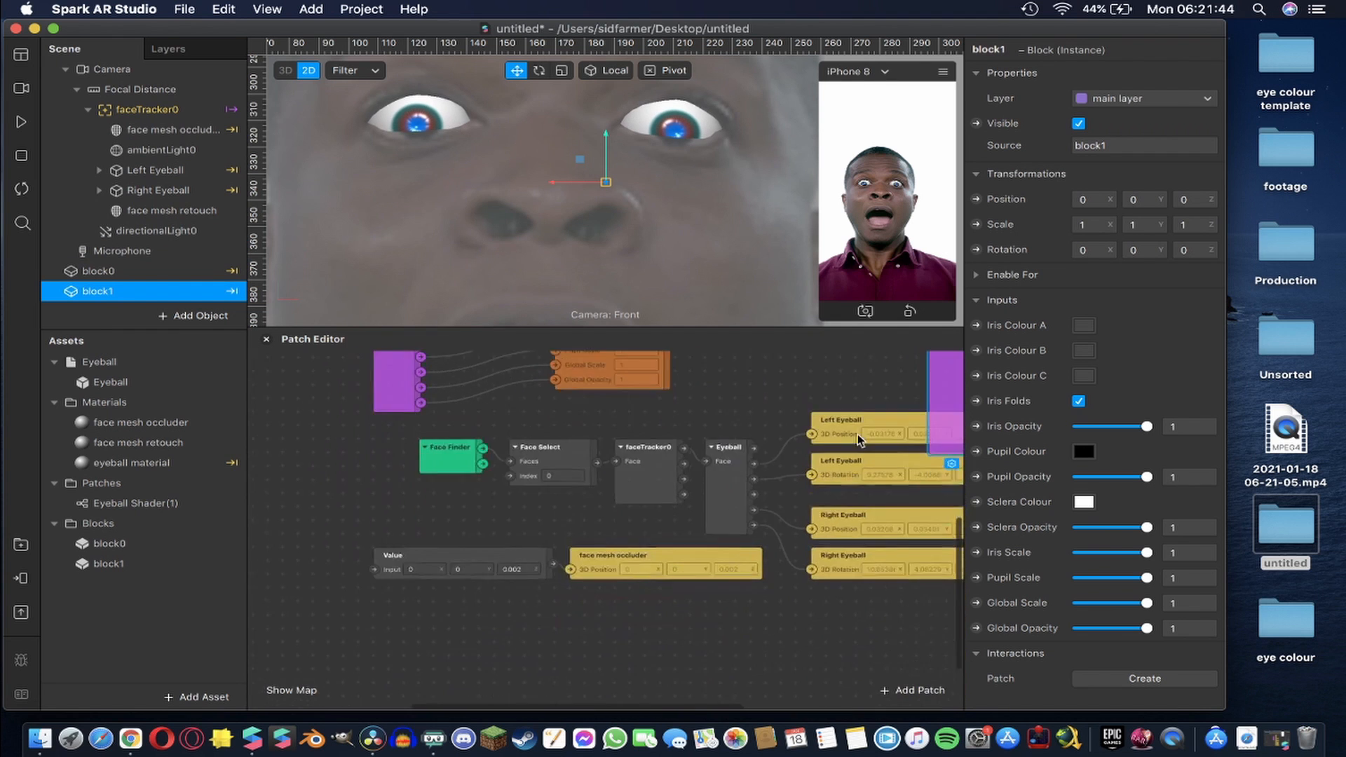
pyautogui.hscroll(5, 857, 430)
pyautogui.scroll(3, 857, 434)
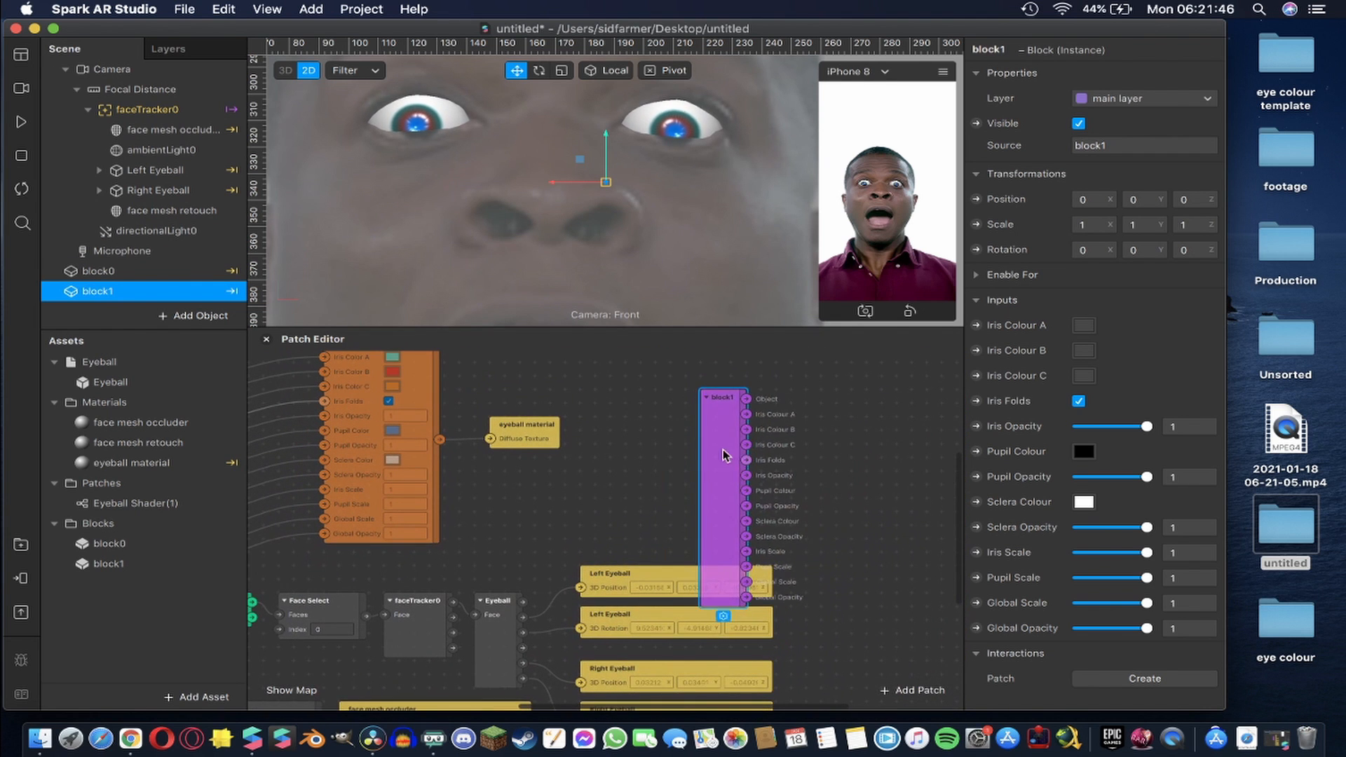
pyautogui.moveTo(728, 464); pyautogui.dragTo(639, 415)
pyautogui.hscroll(-5, 771, 470)
pyautogui.scroll(1, 772, 470)
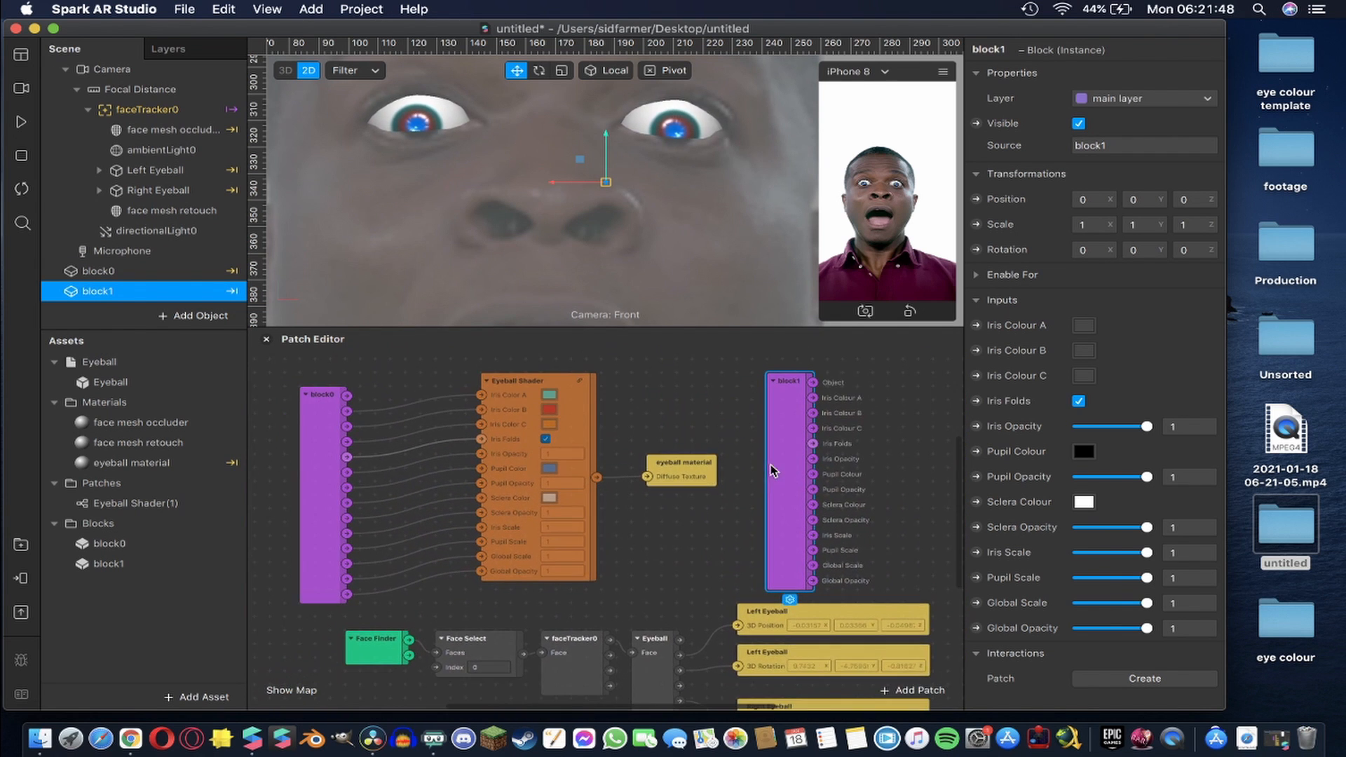
pyautogui.click(323, 460)
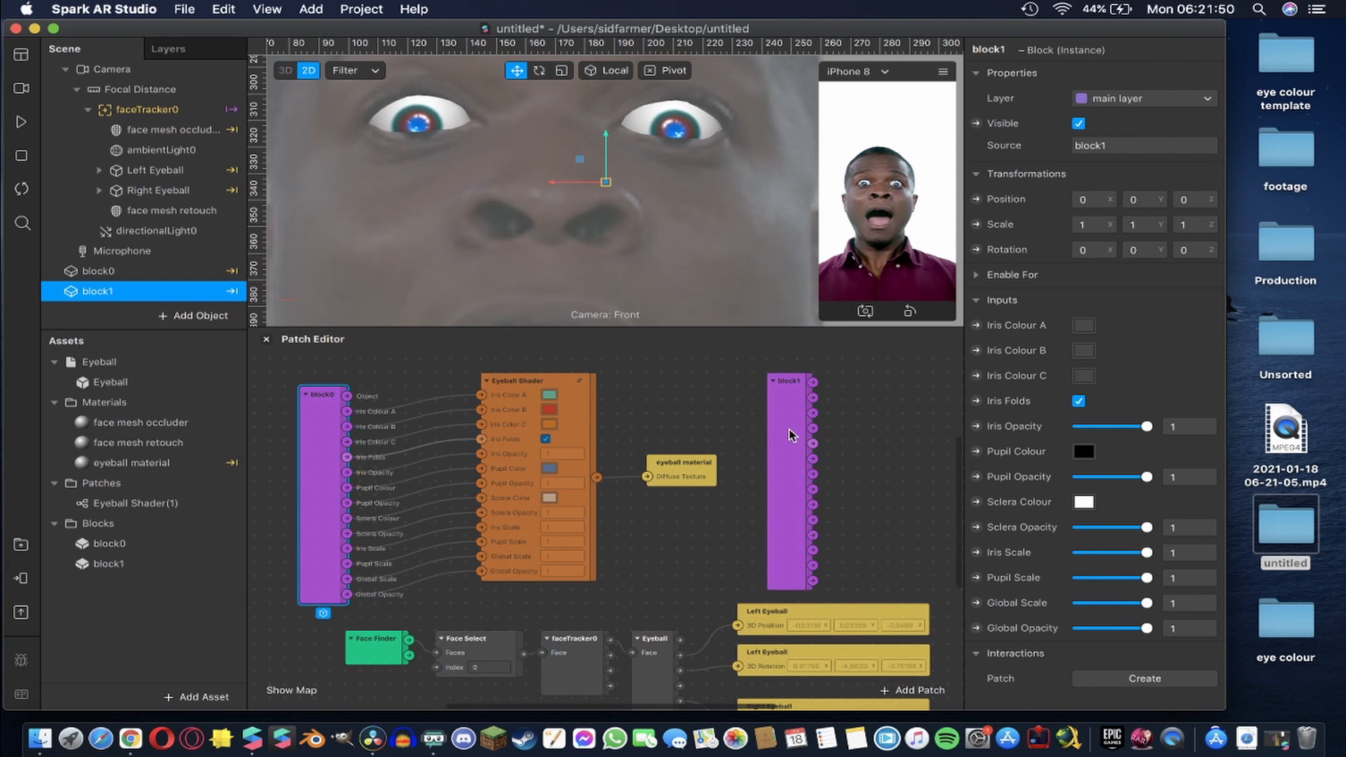
pyautogui.click(788, 491)
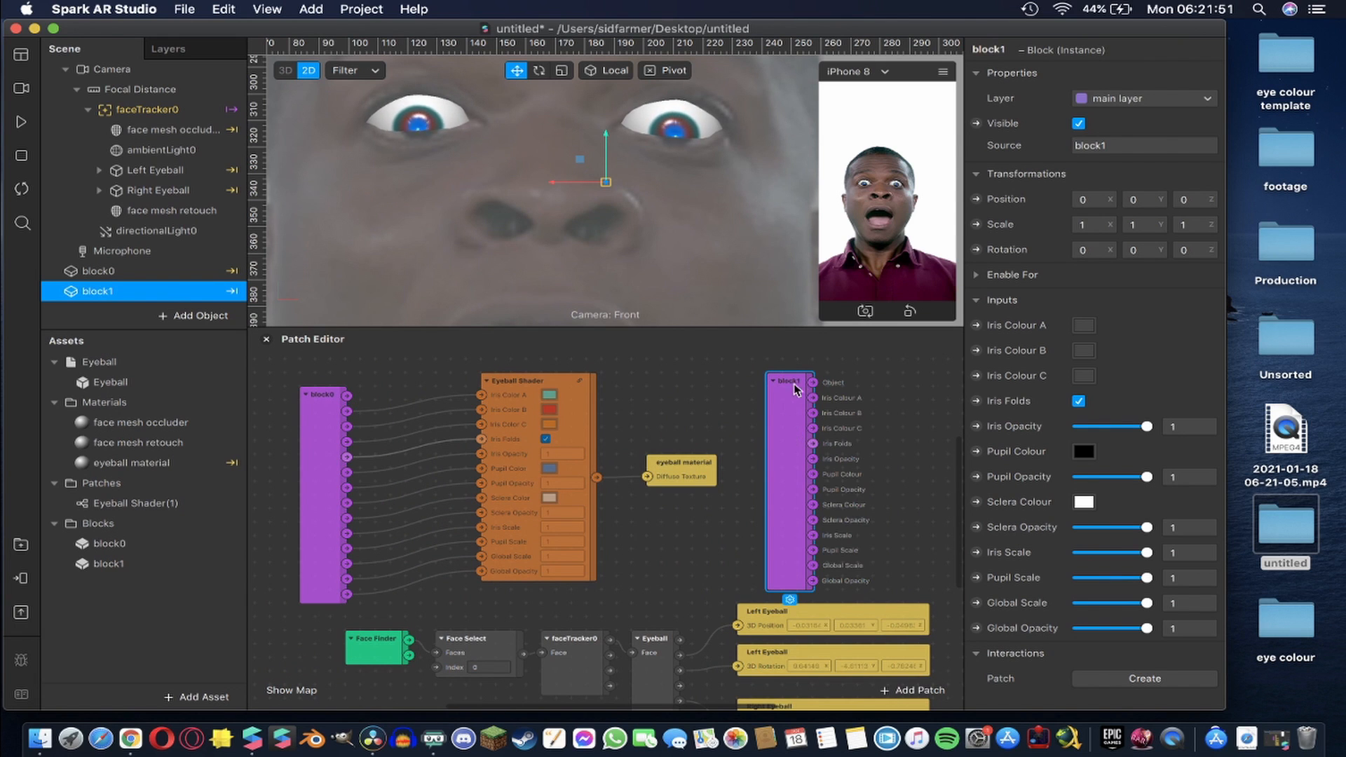
# Duplicate the Eyeball Shader patch, place the copy beside block1 and shift block1 slightly away from it
pyautogui.click(572, 411)
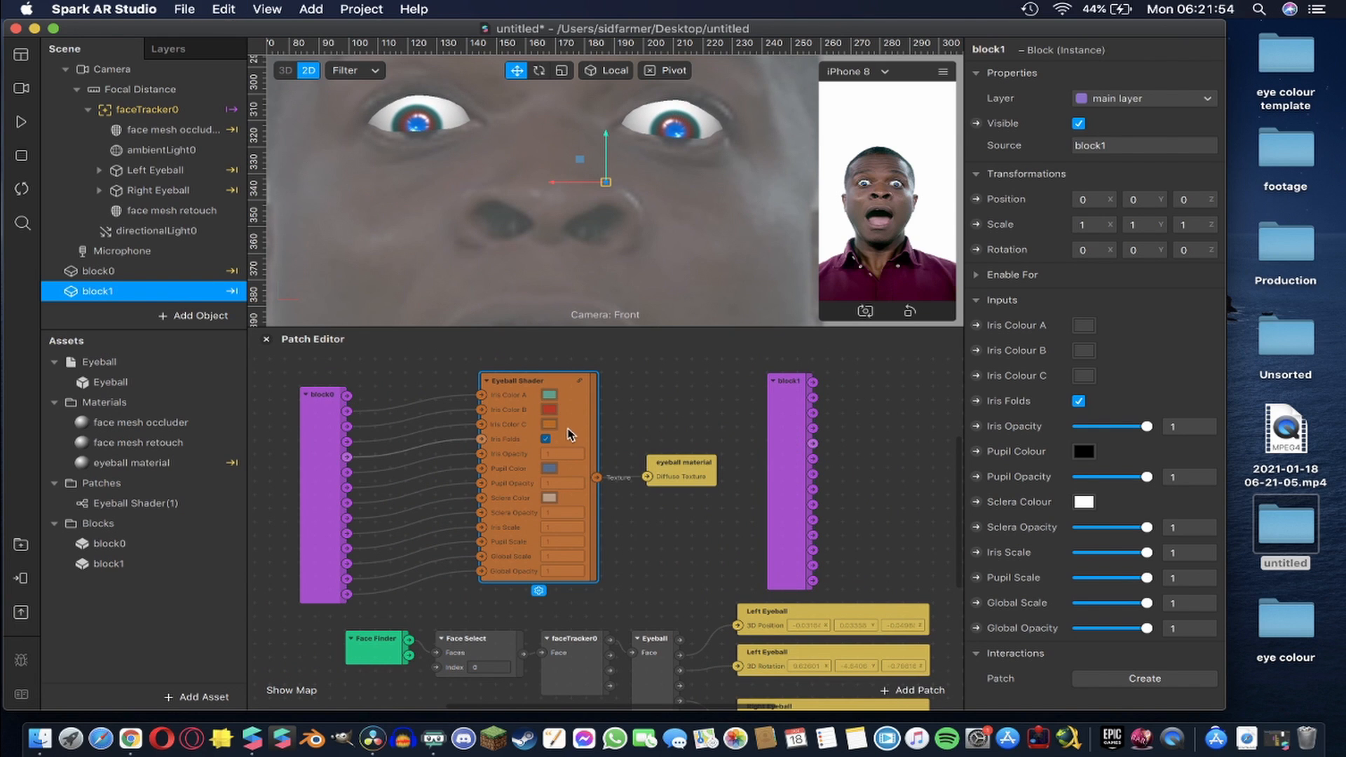
pyautogui.press('super+d')
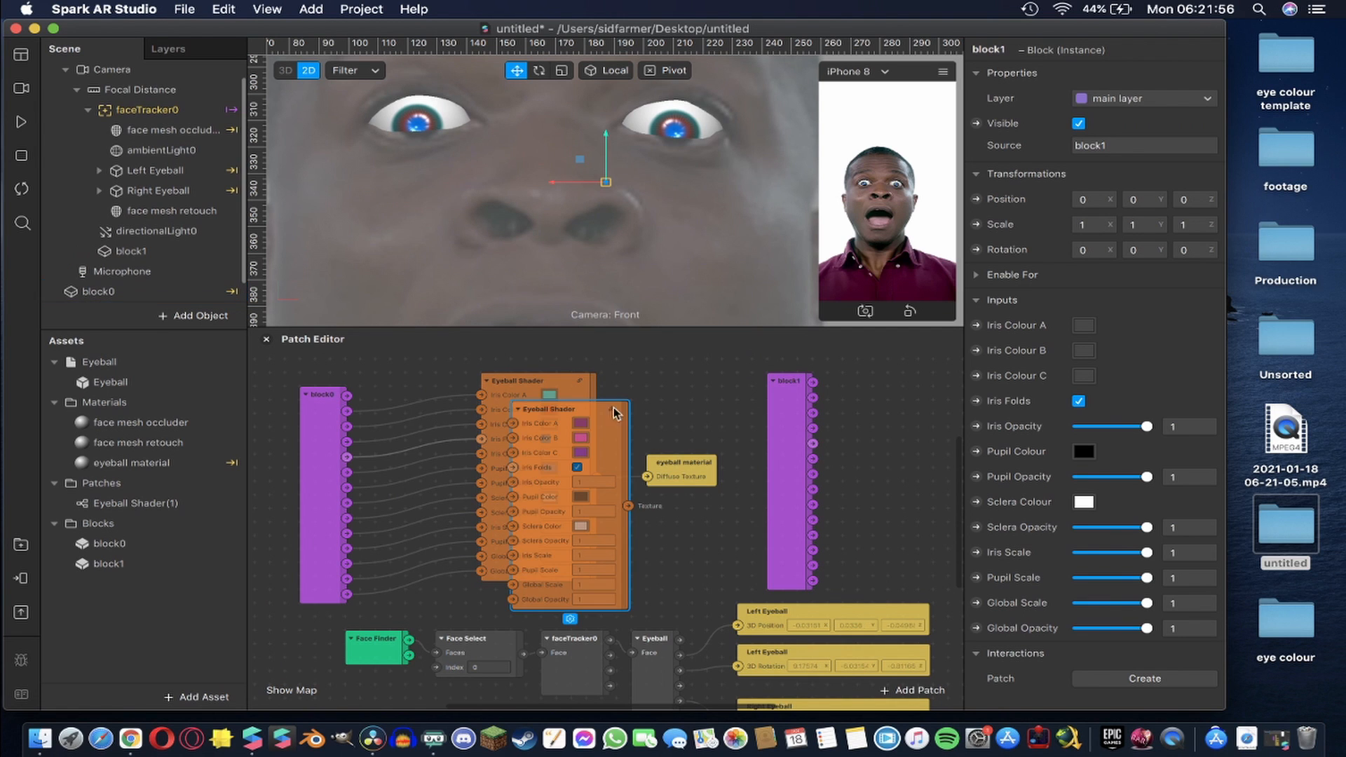
pyautogui.moveTo(614, 411); pyautogui.dragTo(948, 386)
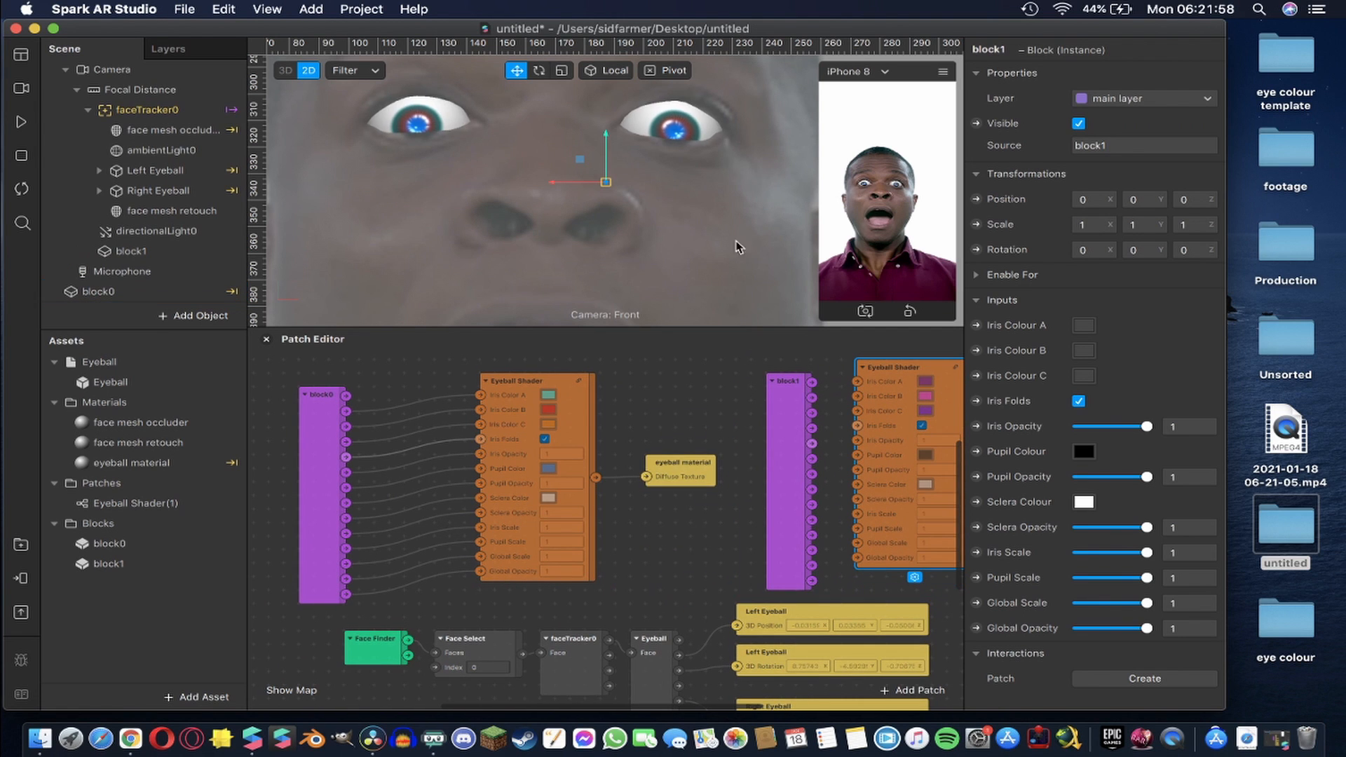
pyautogui.click(785, 448)
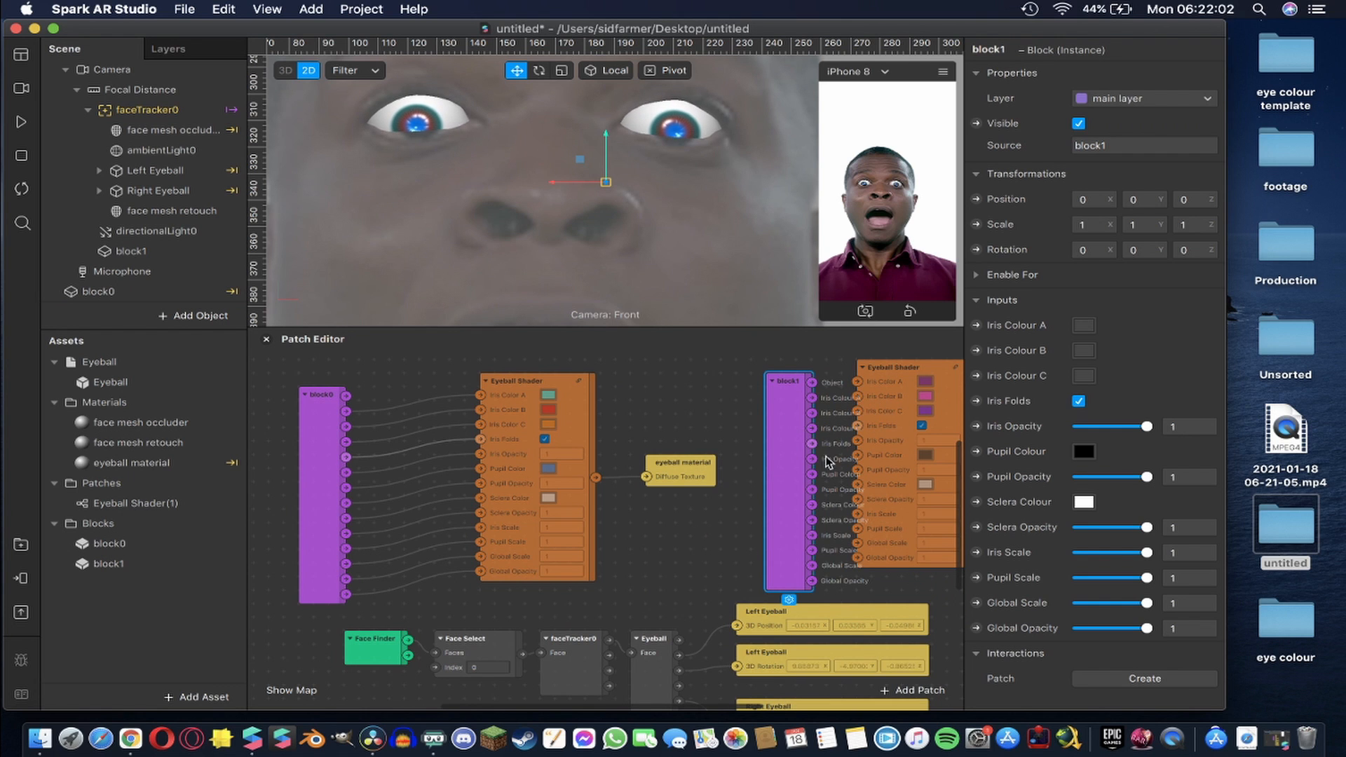
pyautogui.hscroll(3, 813, 463)
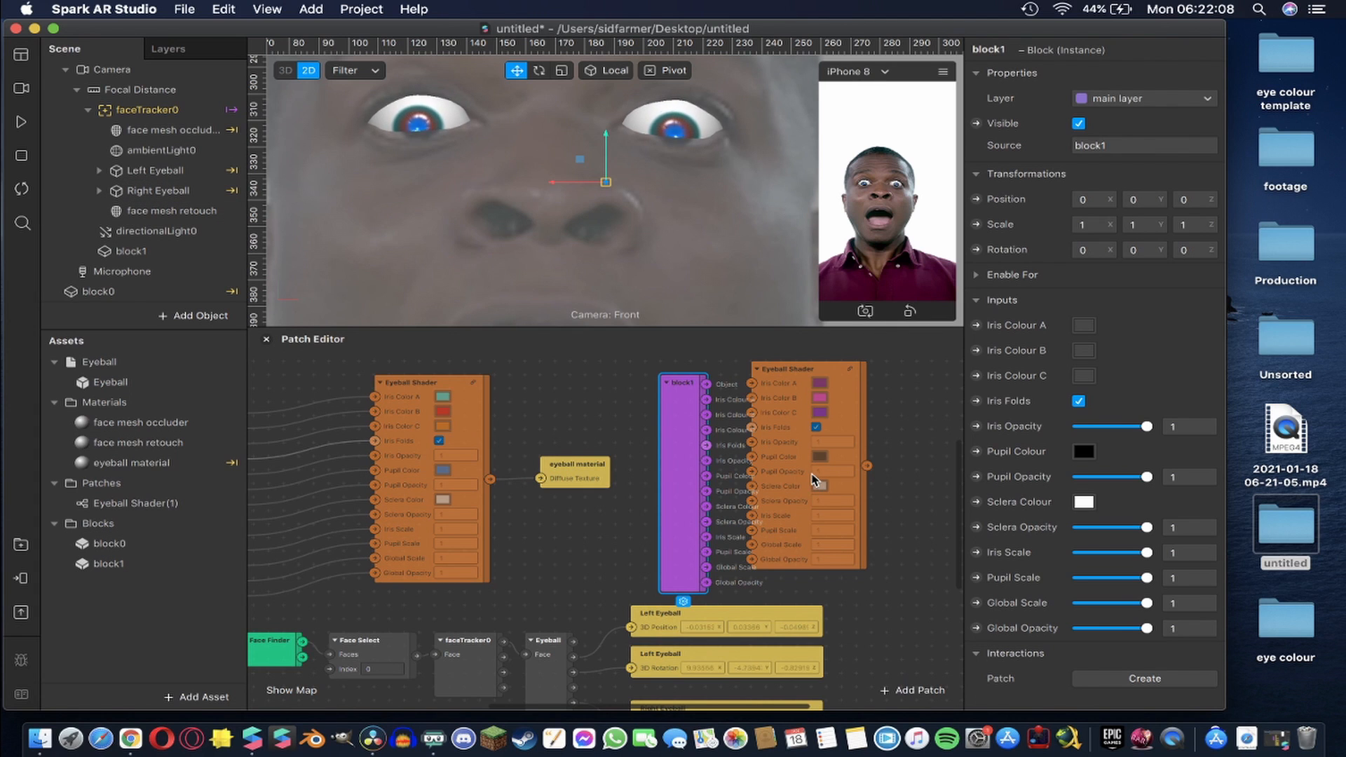
pyautogui.moveTo(672, 450); pyautogui.dragTo(650, 437)
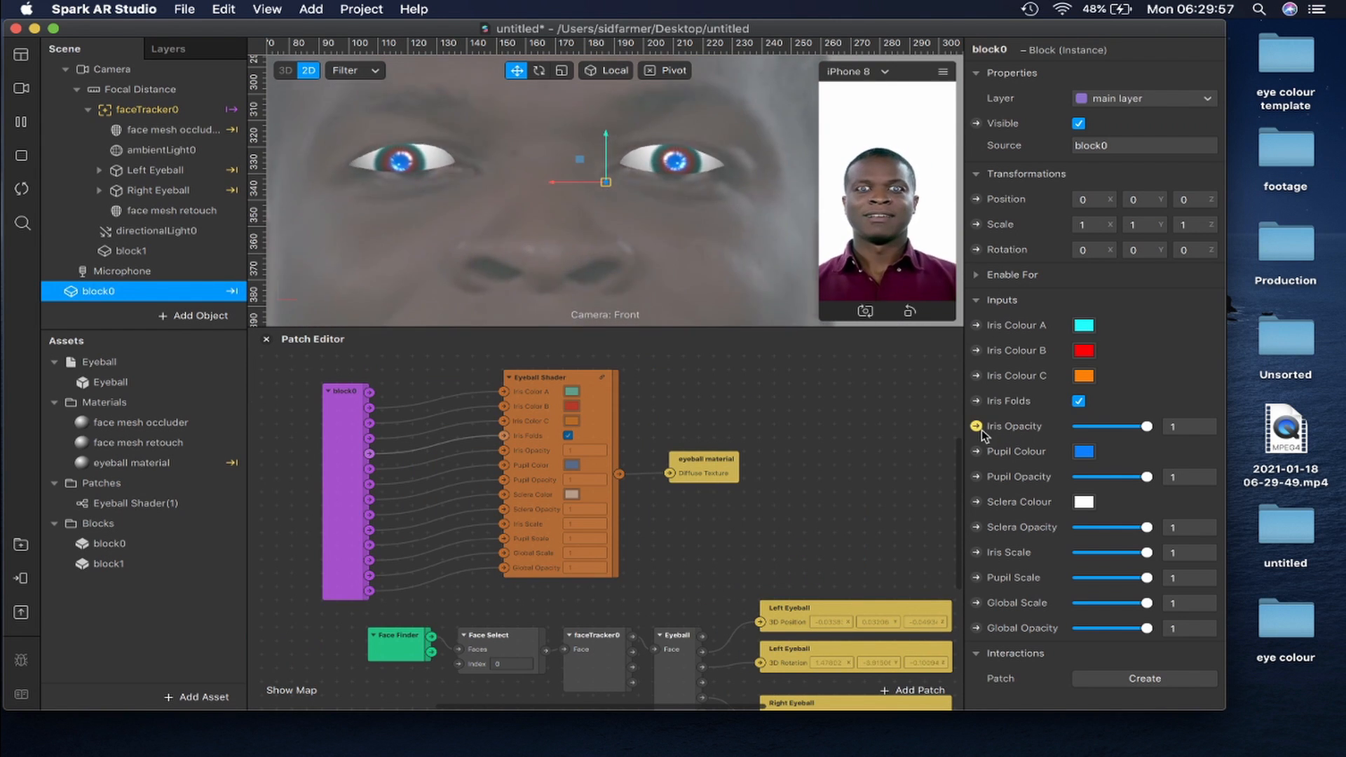
# Create a patch for block0's Global Opacity input and place it in the empty area beyond the eyeball material patch
pyautogui.click(976, 628)
pyautogui.scroll(-3, 566, 531)
pyautogui.moveTo(566, 531); pyautogui.dragTo(805, 456)
pyautogui.scroll(3, 746, 478)
pyautogui.hscroll(1, 831, 420)
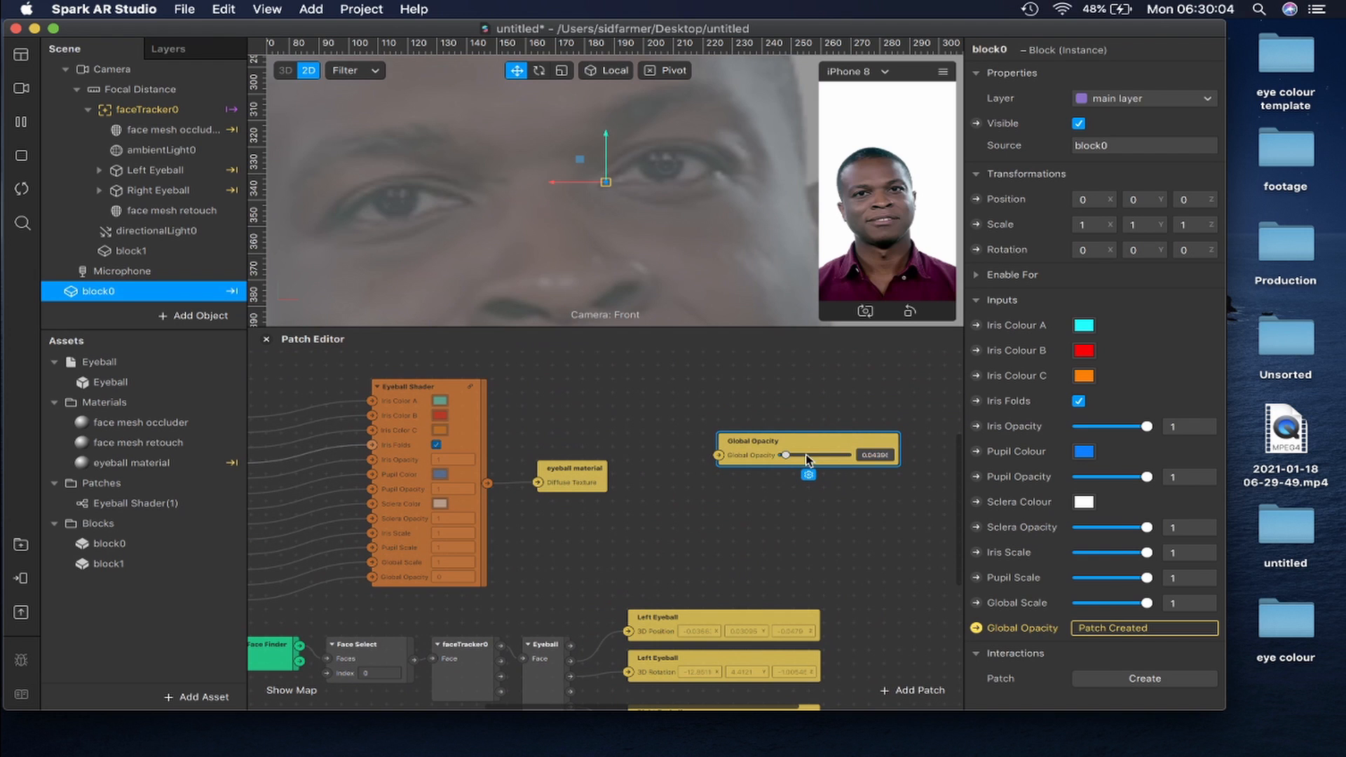
# Test the Global Opacity patch's slider at low opacity and return it to 1
pyautogui.click(847, 457)
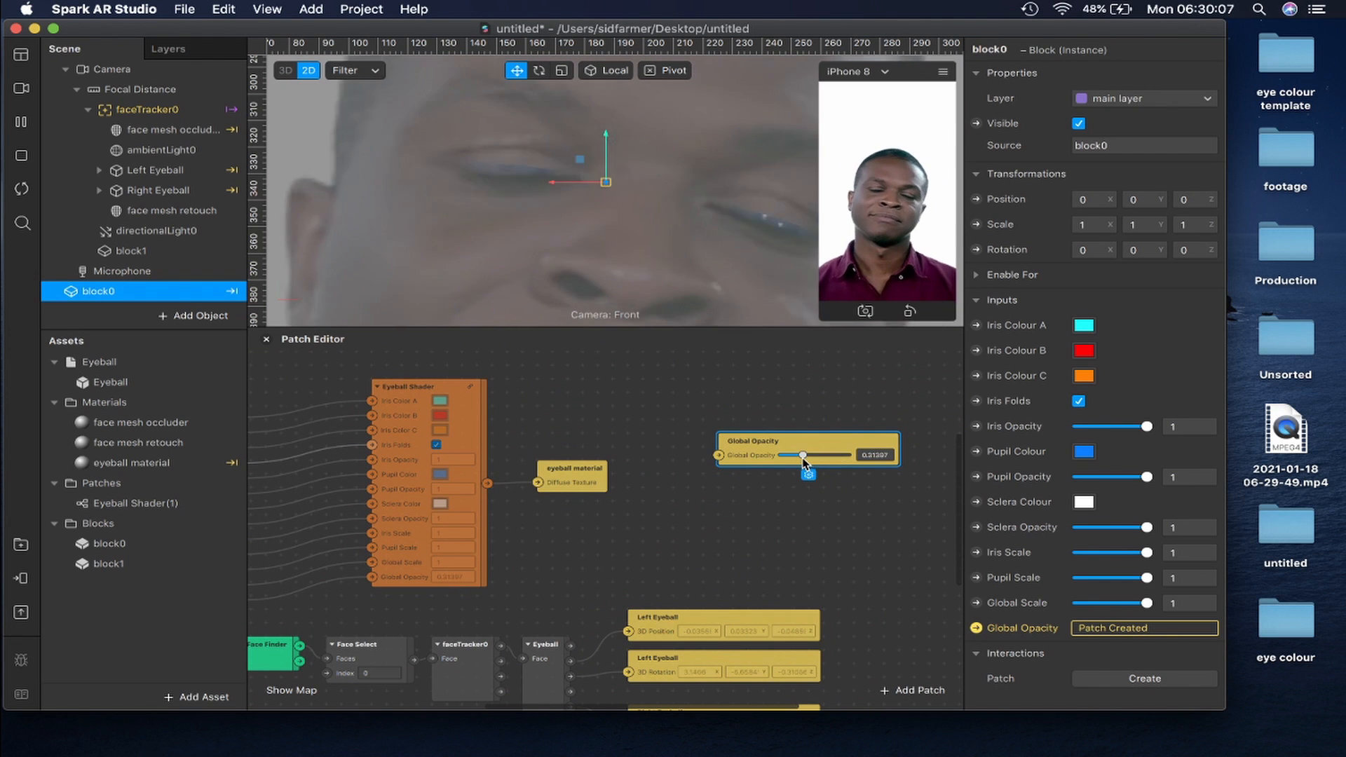
pyautogui.moveTo(804, 462); pyautogui.dragTo(775, 461)
pyautogui.click(848, 456)
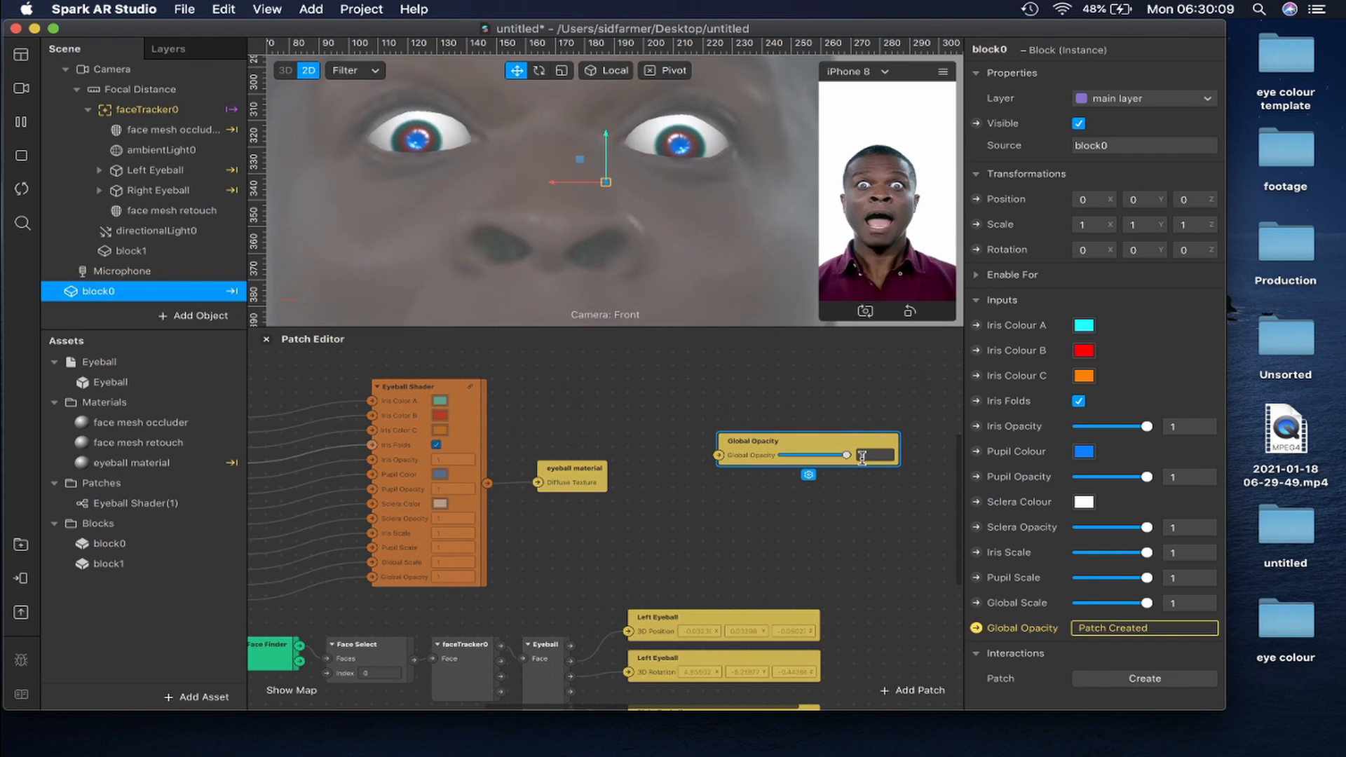
# Move the Global Opacity patch aside and add a Loop Animation patch before it
pyautogui.moveTo(725, 447); pyautogui.dragTo(829, 446)
pyautogui.doubleClick(699, 439)
pyautogui.write('loop')
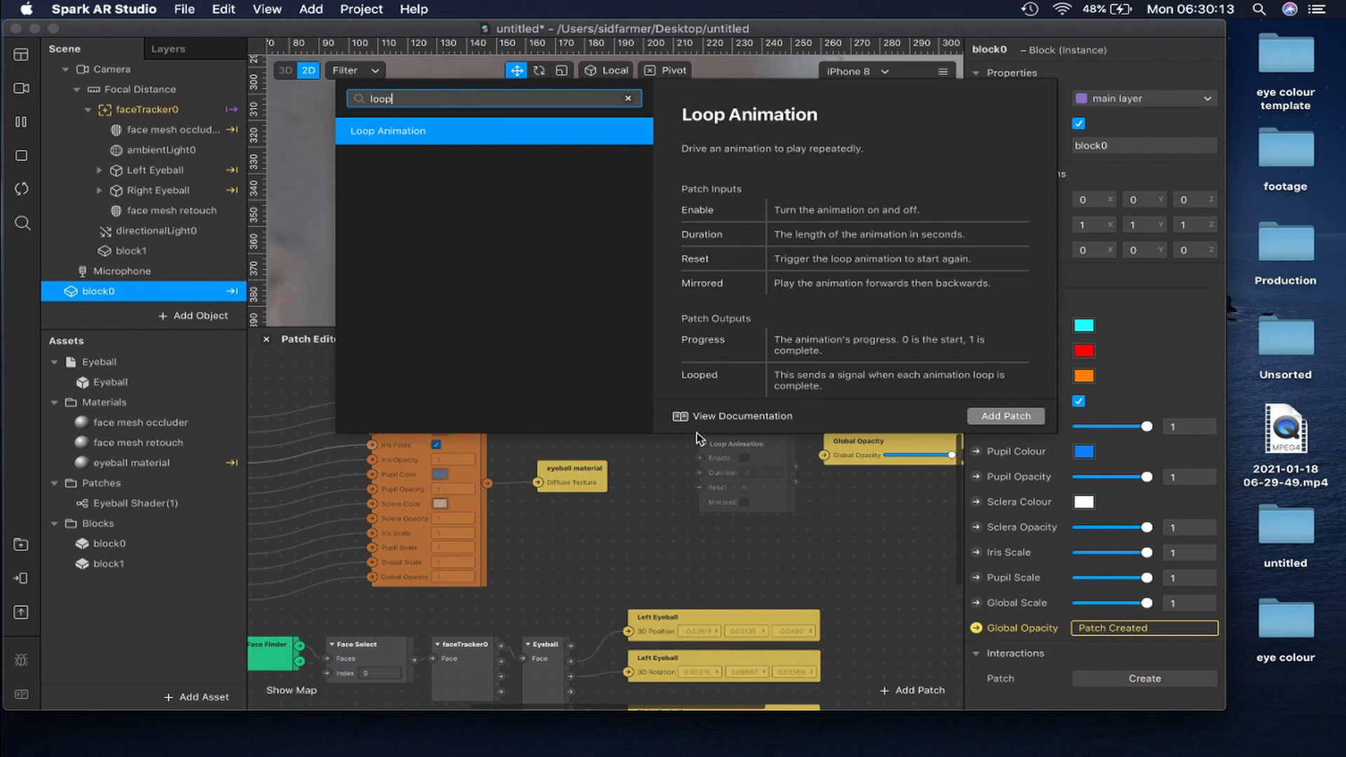
pyautogui.press('Return')
# Add a Transition patch with its Progress input connected to the Loop Animation's Progress output
pyautogui.moveTo(733, 463); pyautogui.dragTo(752, 407)
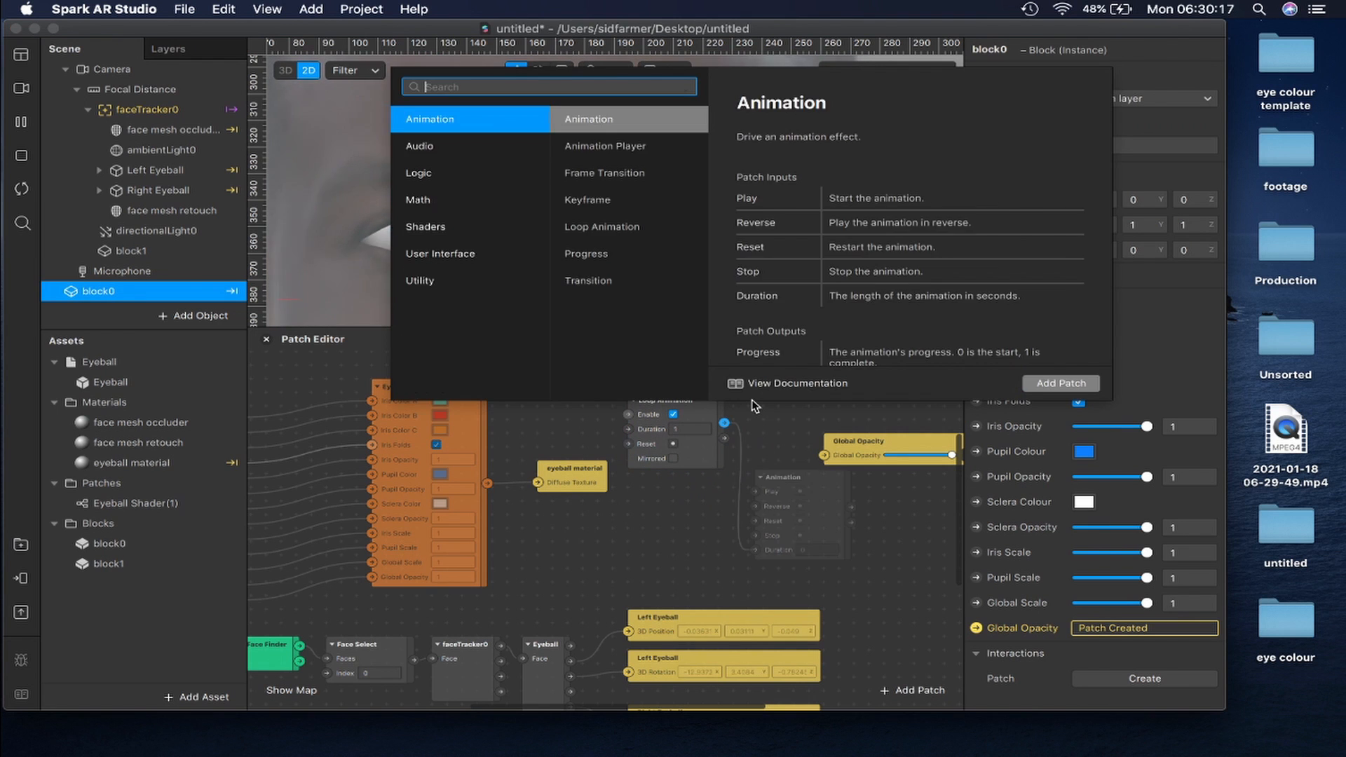
pyautogui.write('trans')
pyautogui.press('Return')
# Set the Transition patch's type to Number and position it between the Loop Animation and Global Opacity patches
pyautogui.hscroll(3, 792, 435)
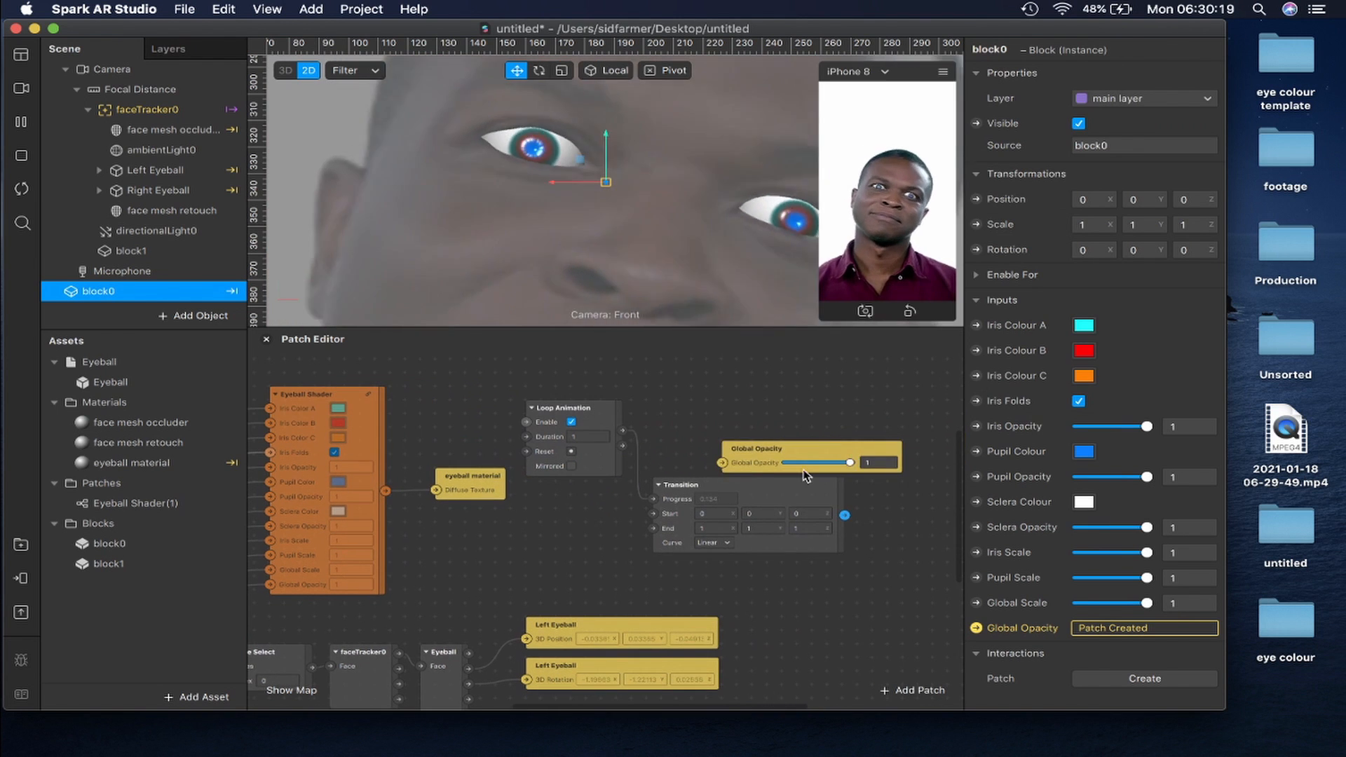
pyautogui.click(765, 502)
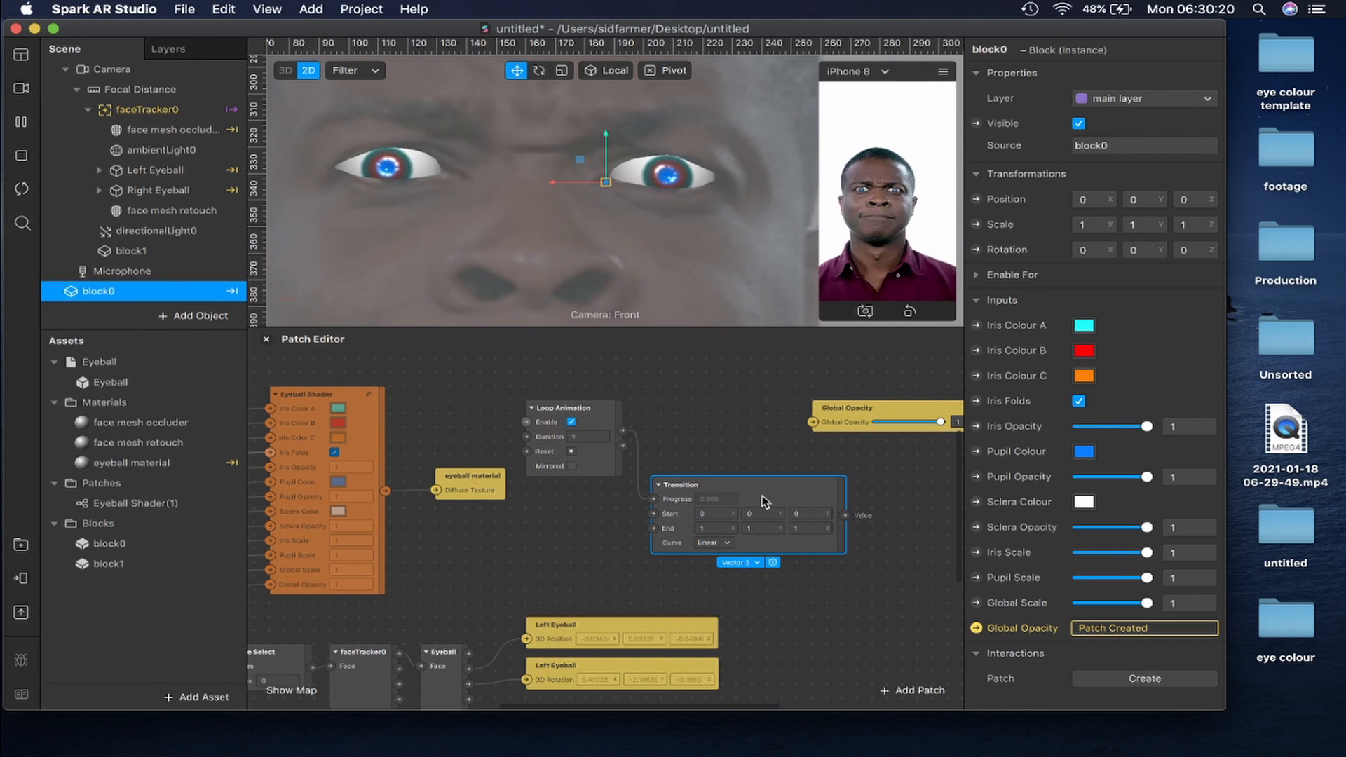
pyautogui.click(729, 562)
pyautogui.click(764, 607)
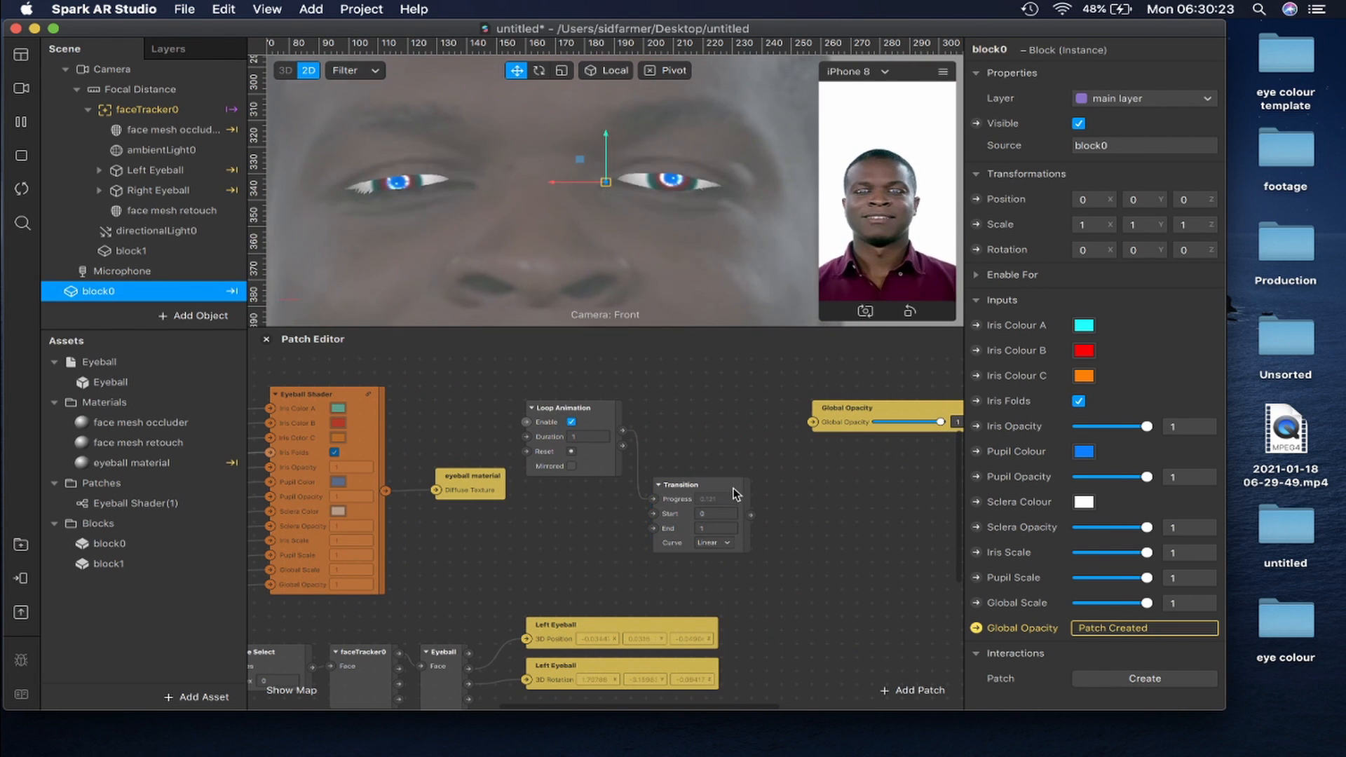
pyautogui.moveTo(733, 495); pyautogui.dragTo(742, 417)
pyautogui.hscroll(3, 828, 448)
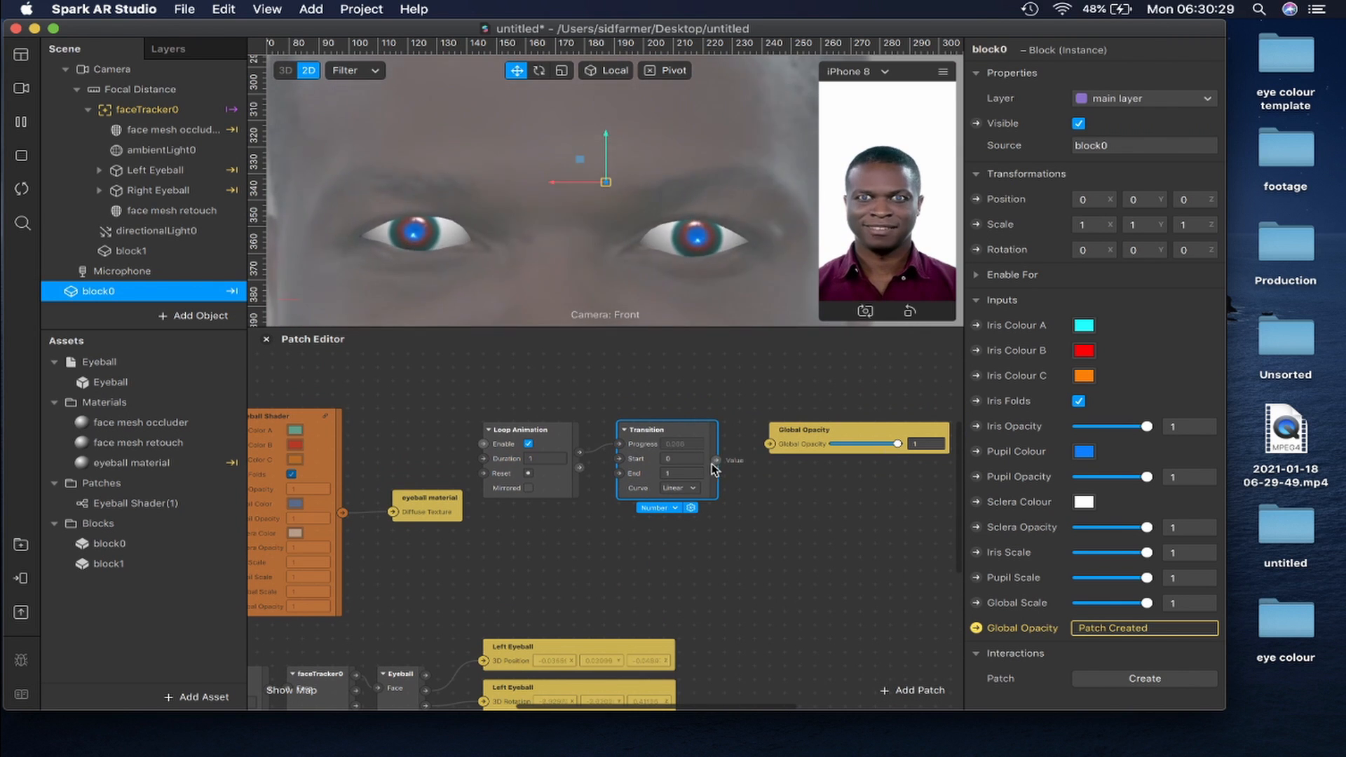
# Connect the Transition patch's Value output to the Global Opacity patch's input
pyautogui.moveTo(714, 468); pyautogui.dragTo(770, 444)
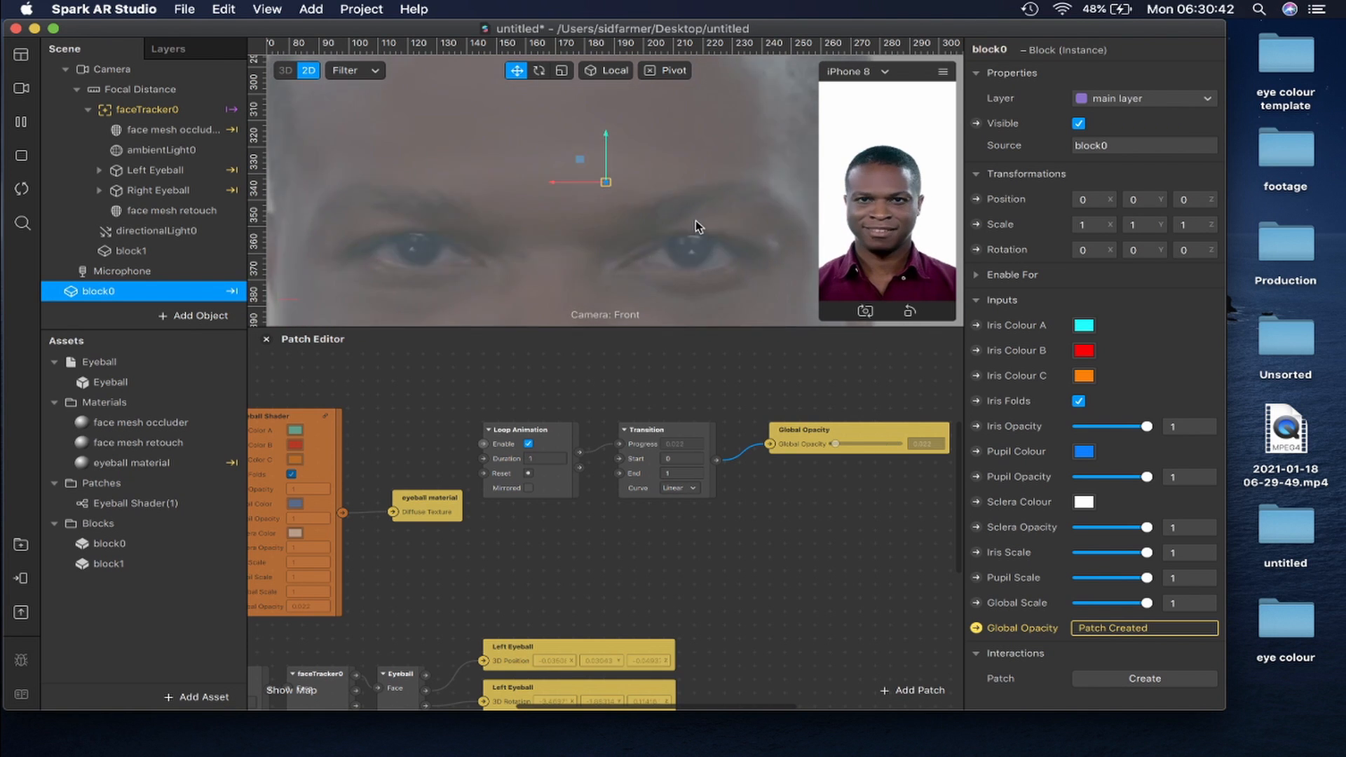
# Set the Loop Animation patch's duration to 7.5 and turn on Mirrored
pyautogui.click(545, 459)
pyautogui.write('7')
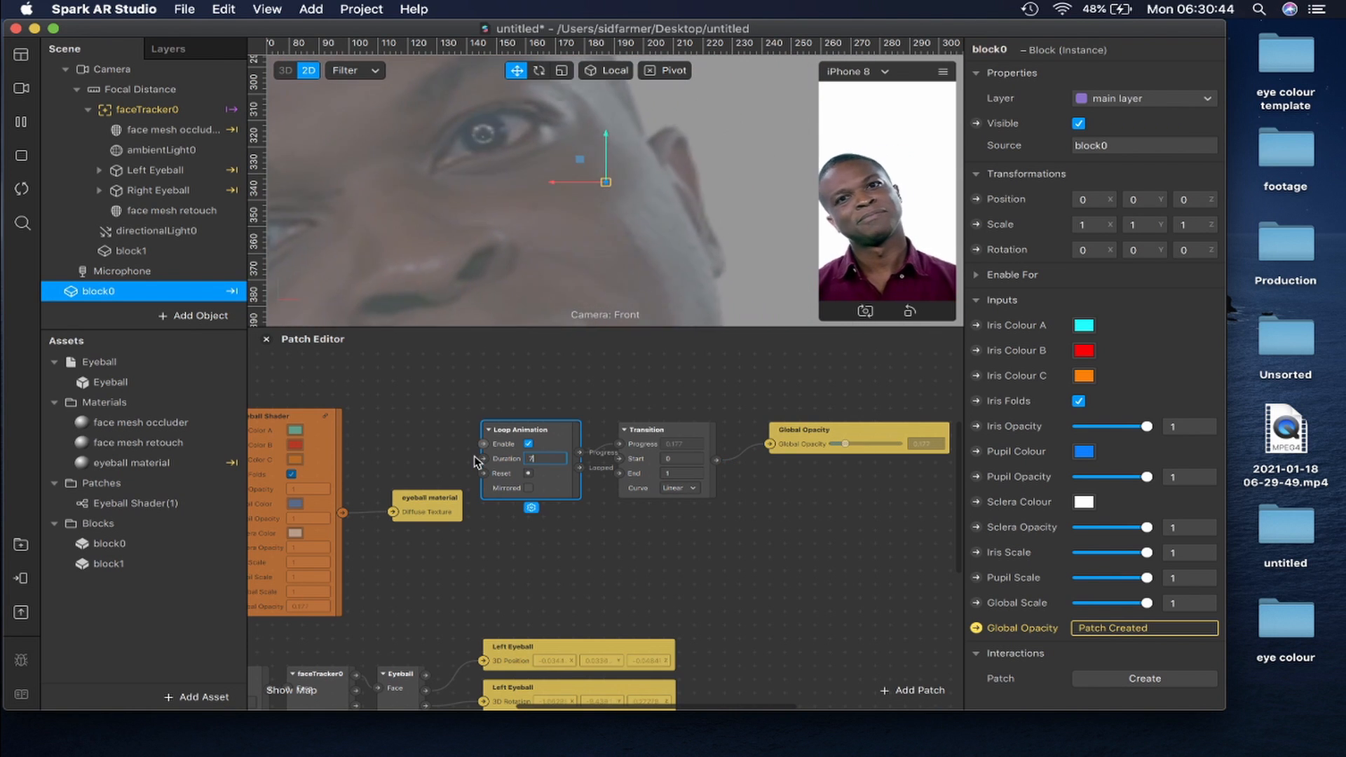
pyautogui.write('.5')
pyautogui.press('Return')
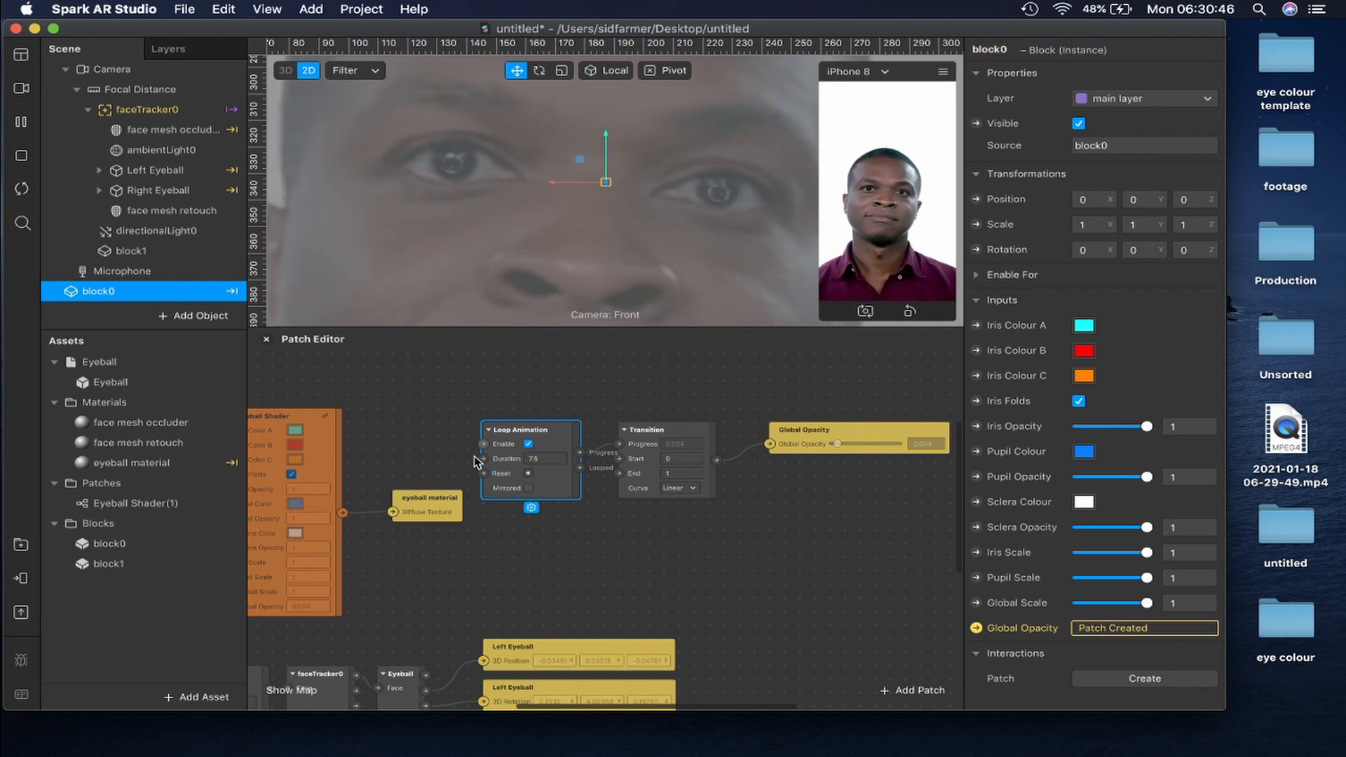
pyautogui.click(529, 488)
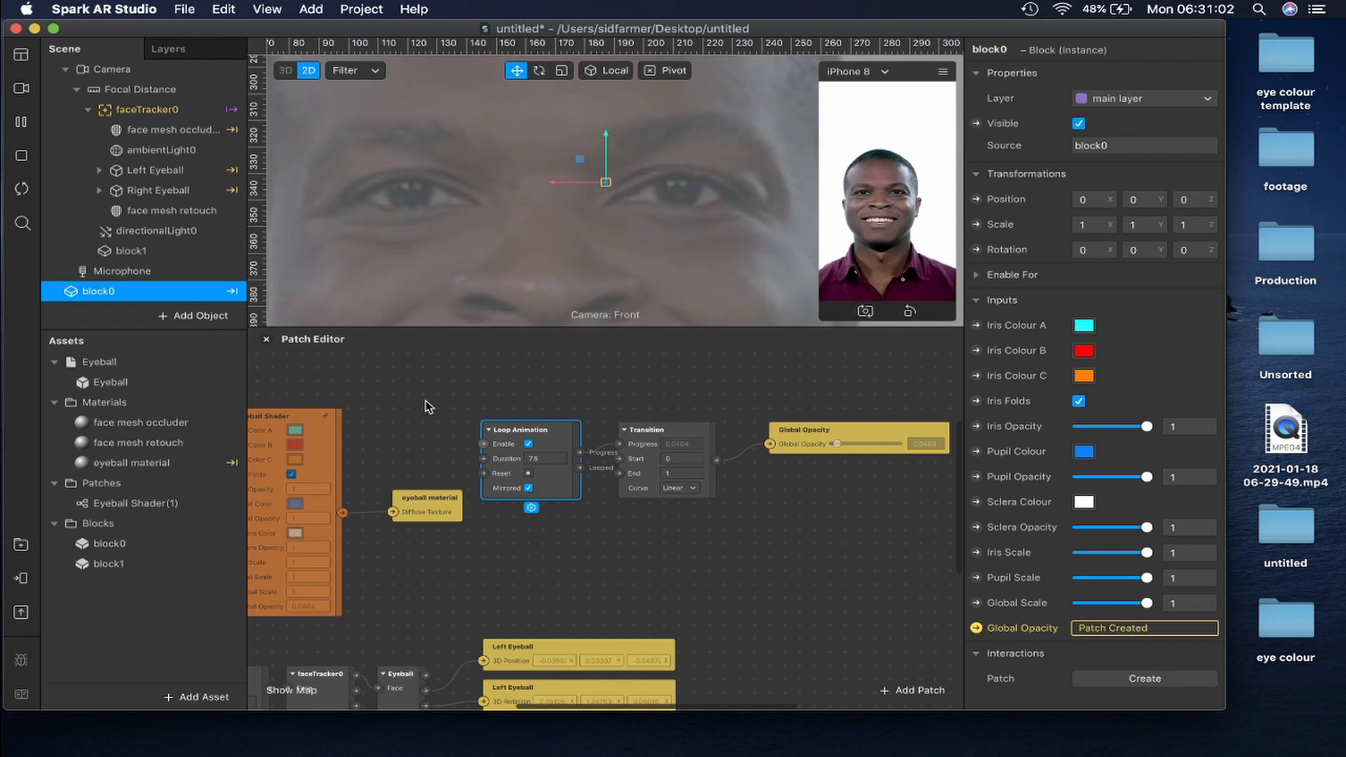
# Bring the whole patch graph into view and enlarge the Scene list to fit all its objects
pyautogui.scroll(-5, 426, 402)
pyautogui.hscroll(3, 427, 401)
pyautogui.scroll(-3, 426, 401)
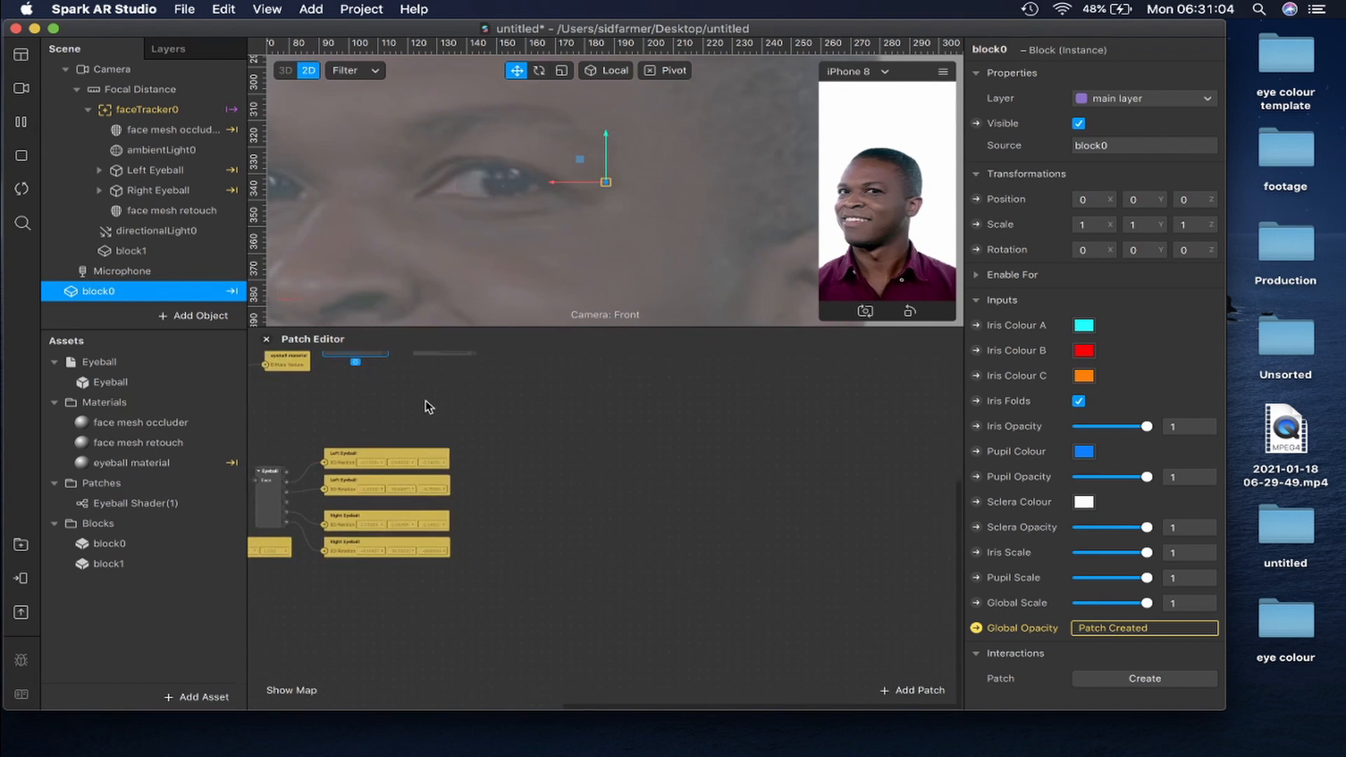
pyautogui.hscroll(-5, 426, 401)
pyautogui.scroll(2, 426, 401)
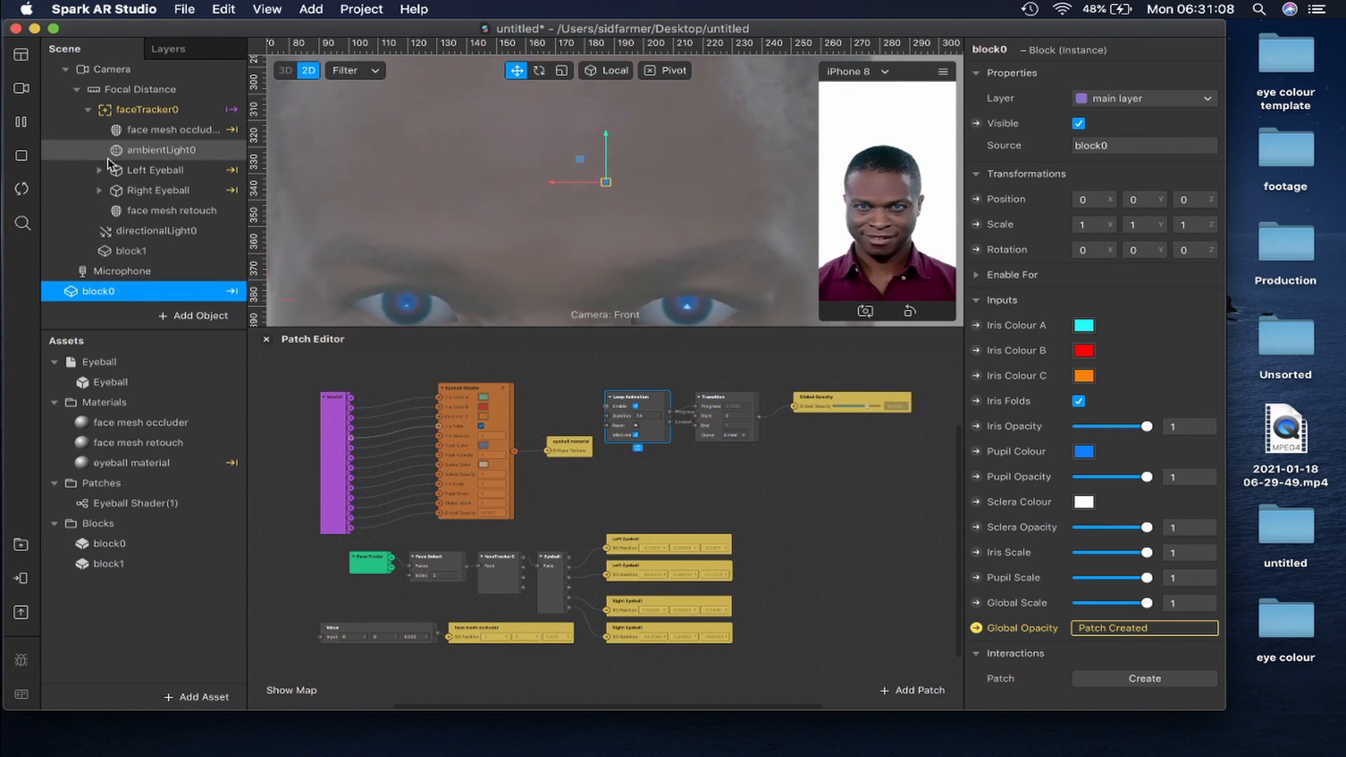
pyautogui.scroll(-1, 110, 210)
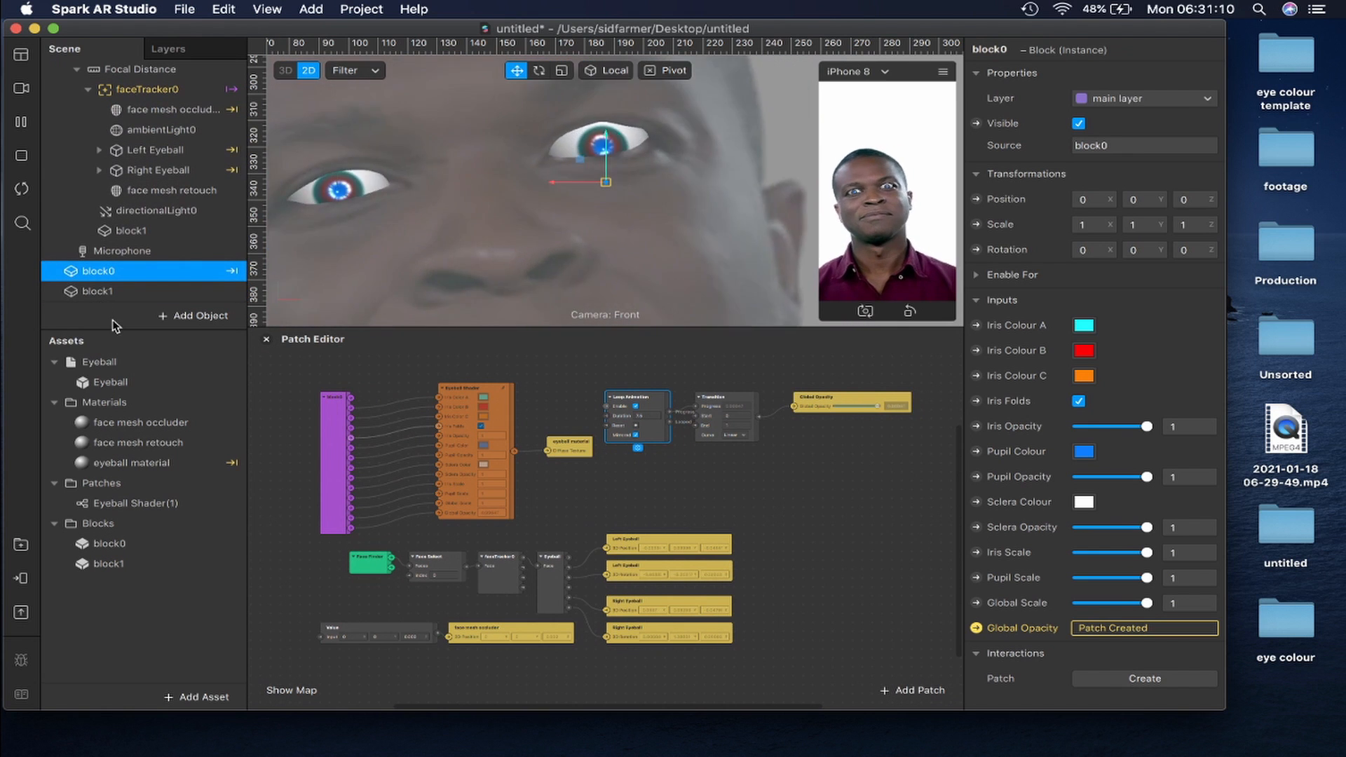
pyautogui.moveTo(116, 326); pyautogui.dragTo(110, 390)
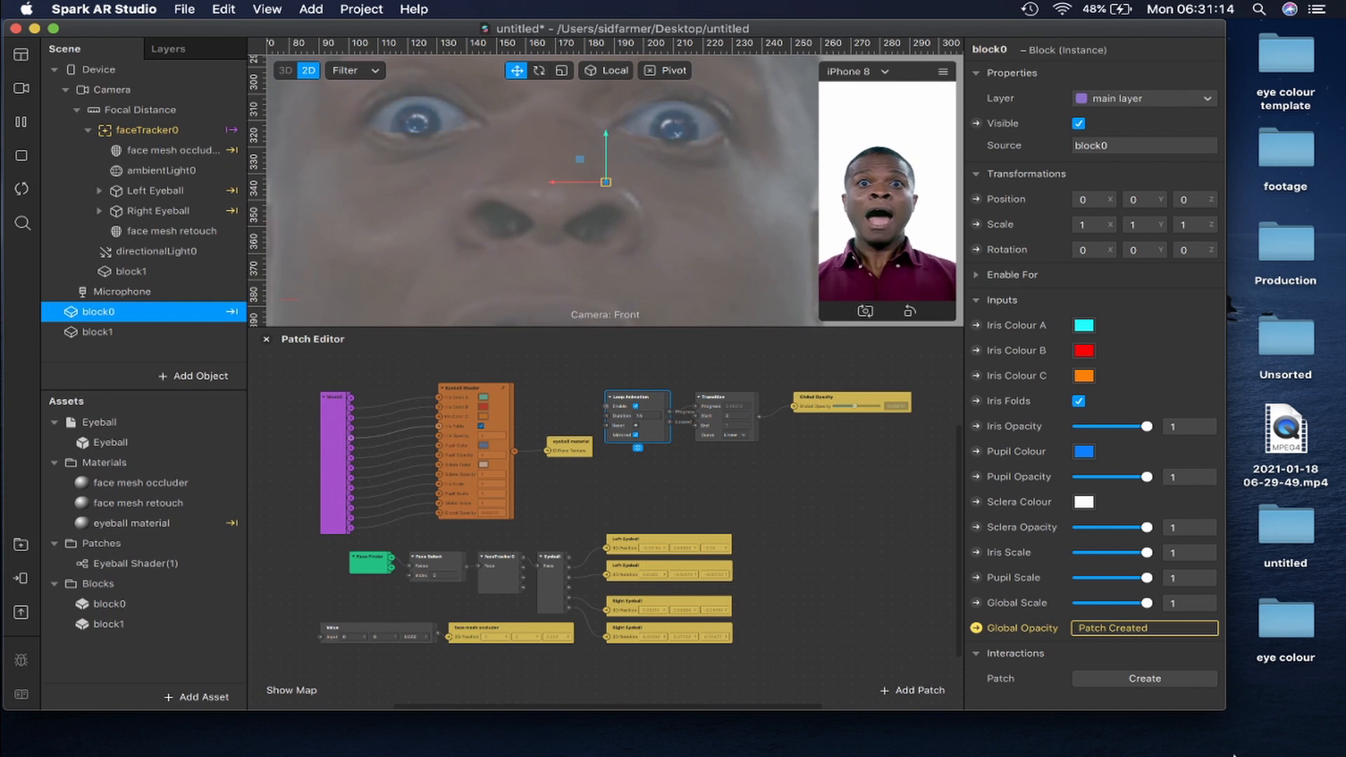
# Switch to the block0 project, examine the Block Root's patches, inputs and outputs, and return to the main project
pyautogui.click(1290, 738)
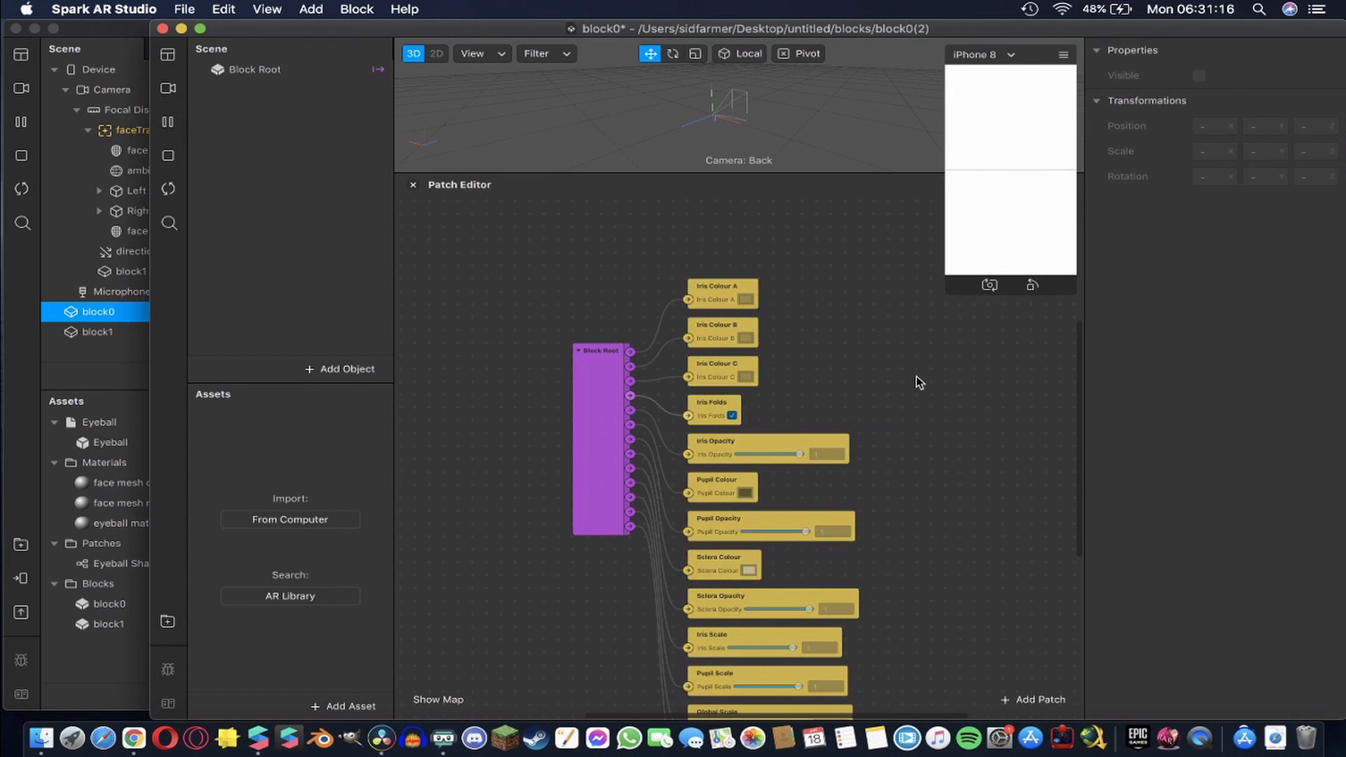
pyautogui.scroll(-4, 918, 381)
pyautogui.hscroll(2, 918, 381)
pyautogui.scroll(1, 918, 381)
pyautogui.hscroll(1, 918, 381)
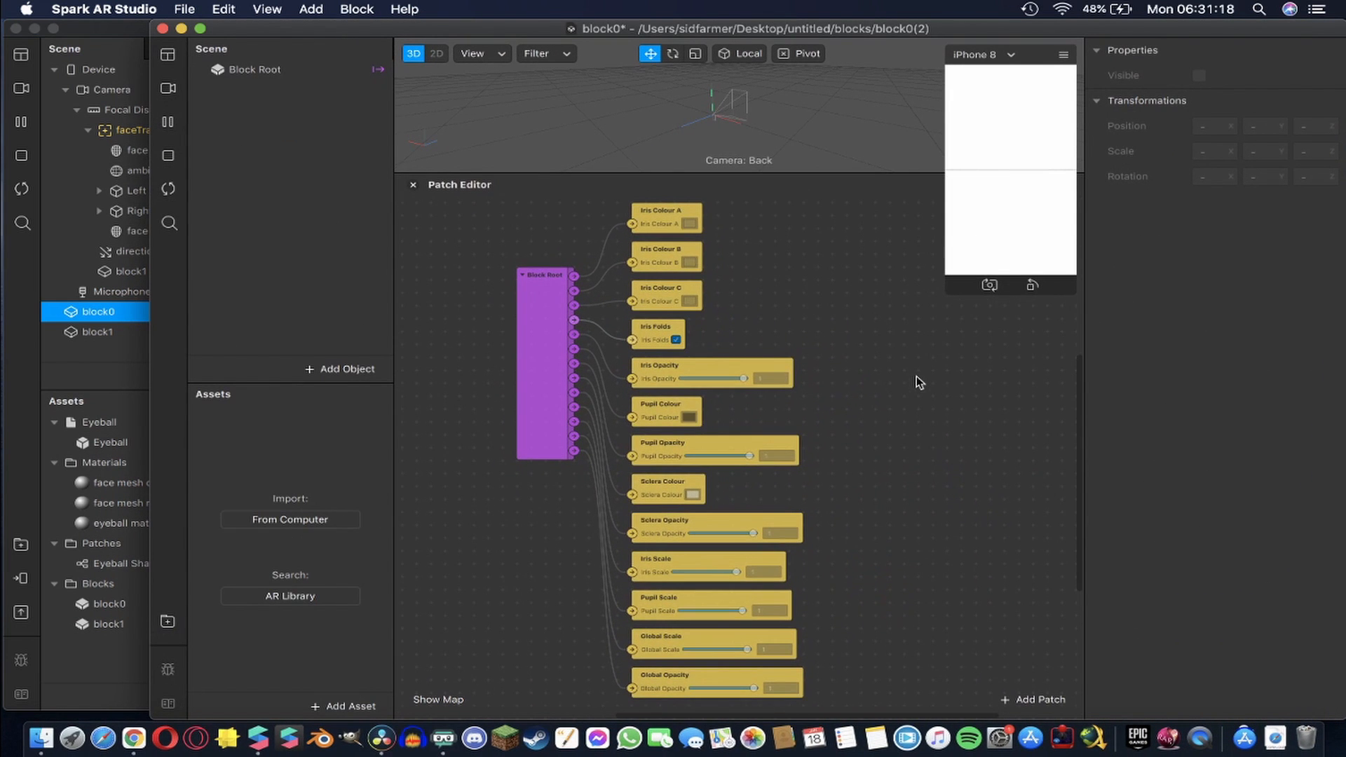
pyautogui.click(246, 73)
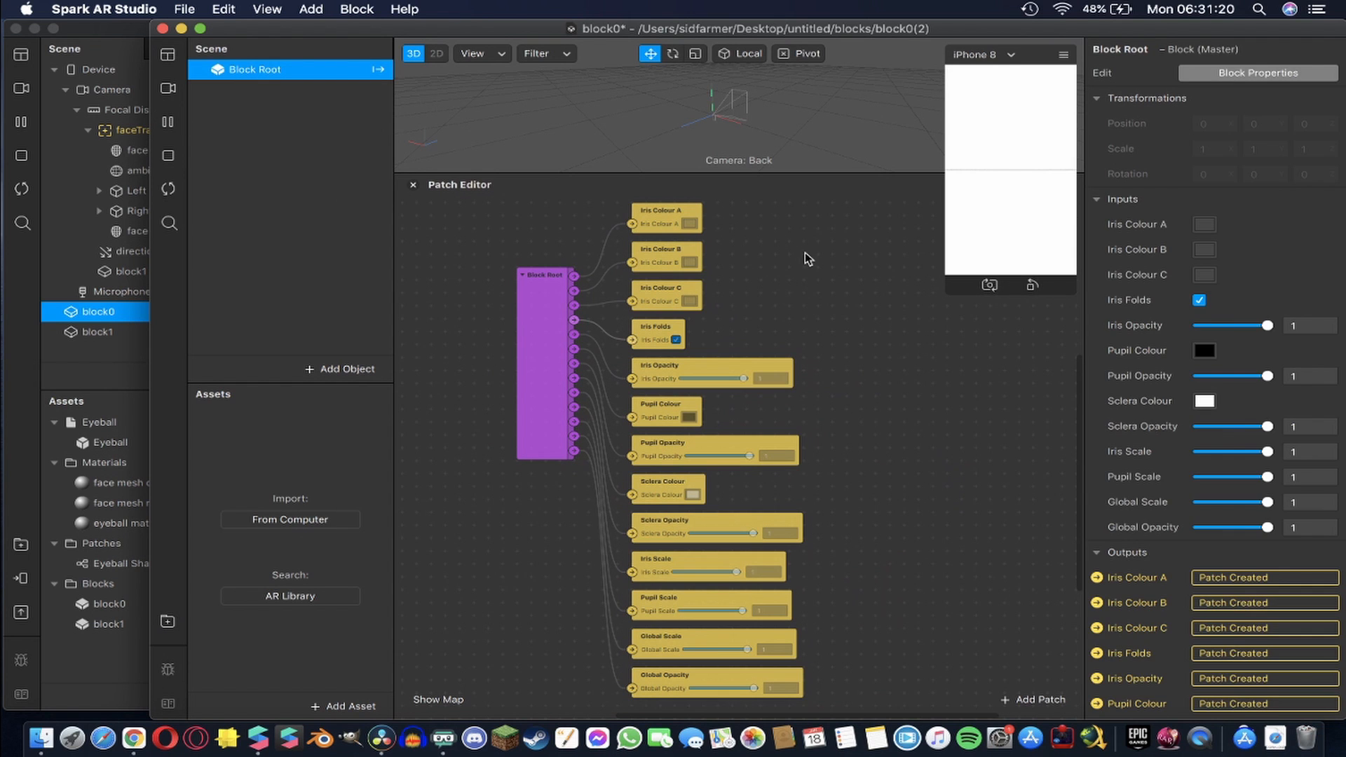
pyautogui.scroll(-3, 1221, 438)
pyautogui.scroll(-4, 1222, 438)
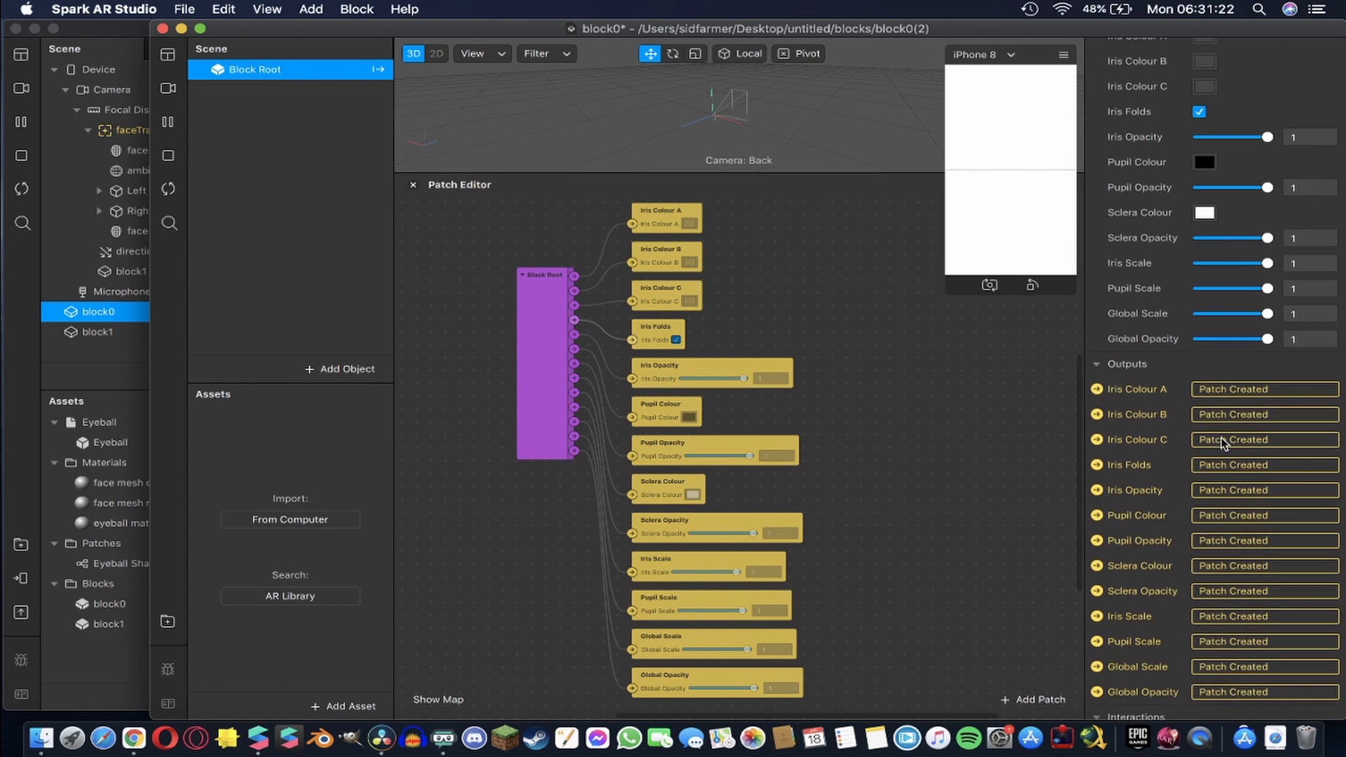
pyautogui.scroll(7, 1221, 438)
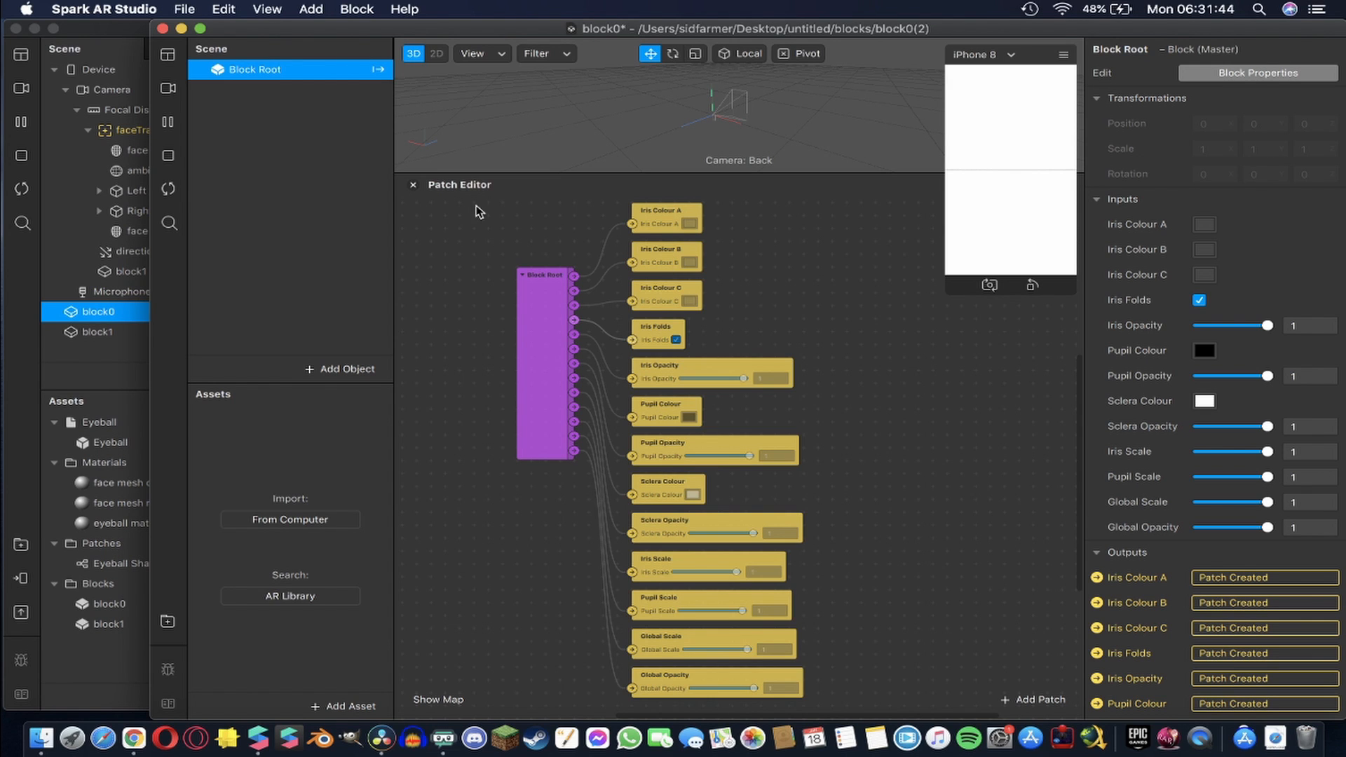
pyautogui.click(21, 281)
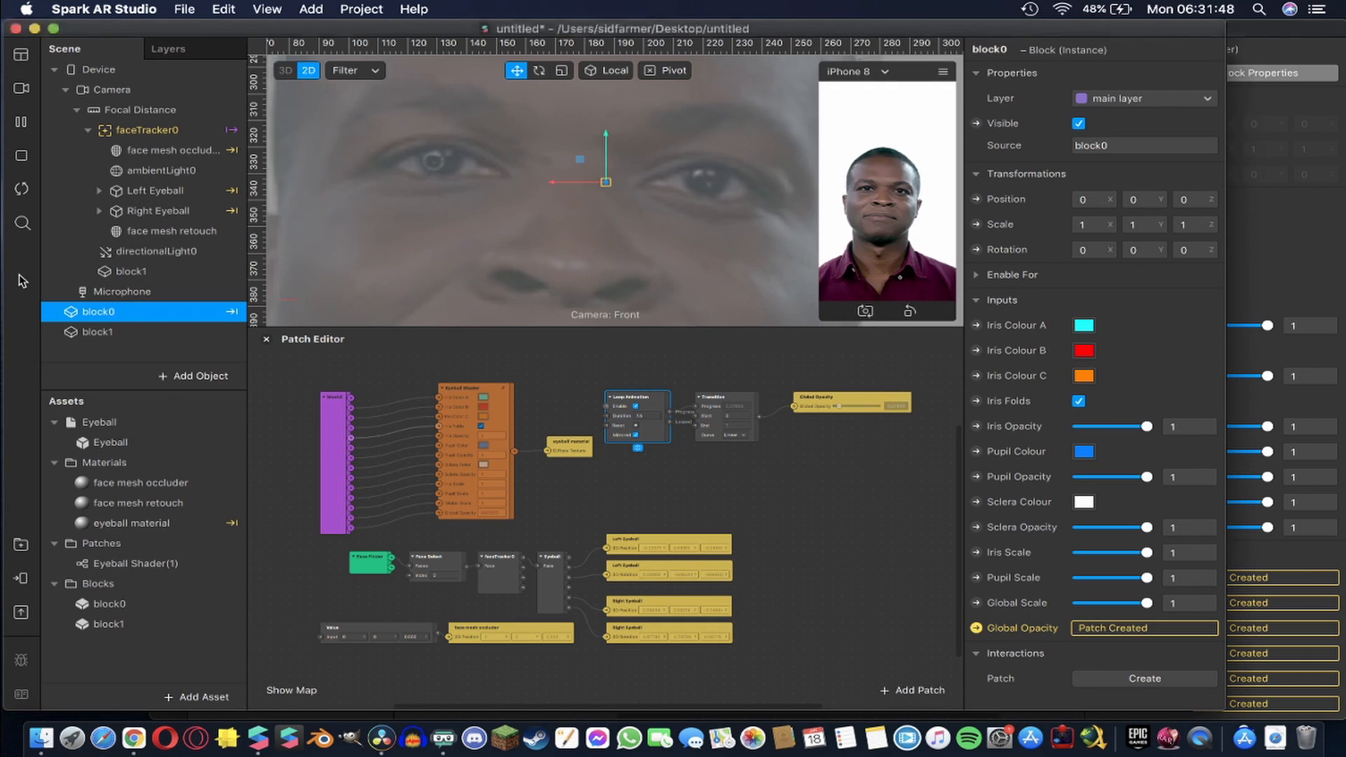